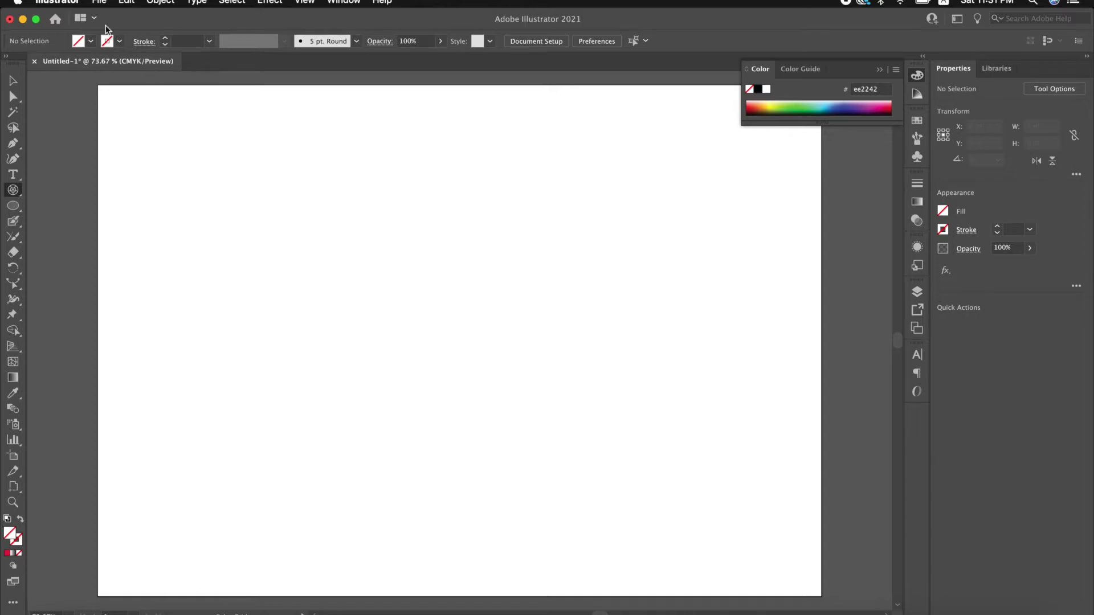
- Start a new document, browse the Print and Film & Video presets, then return to Print Letter (612 x 792 pt)
{"action": "left_click", "coordinate": [100, 2]}
{"action": "left_click", "coordinate": [112, 16]}
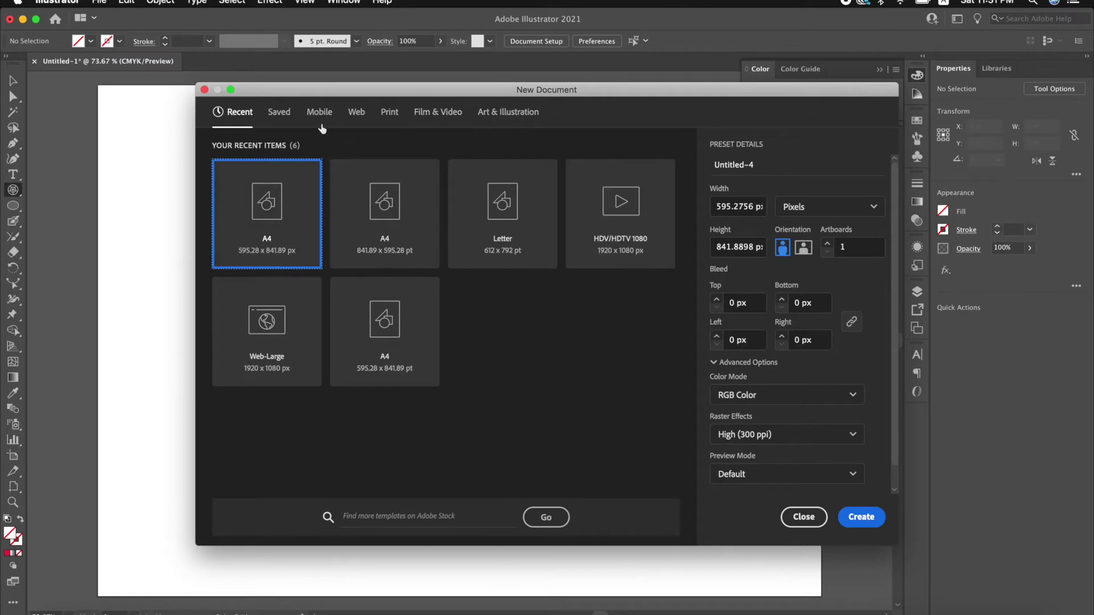
{"action": "left_click", "coordinate": [390, 114]}
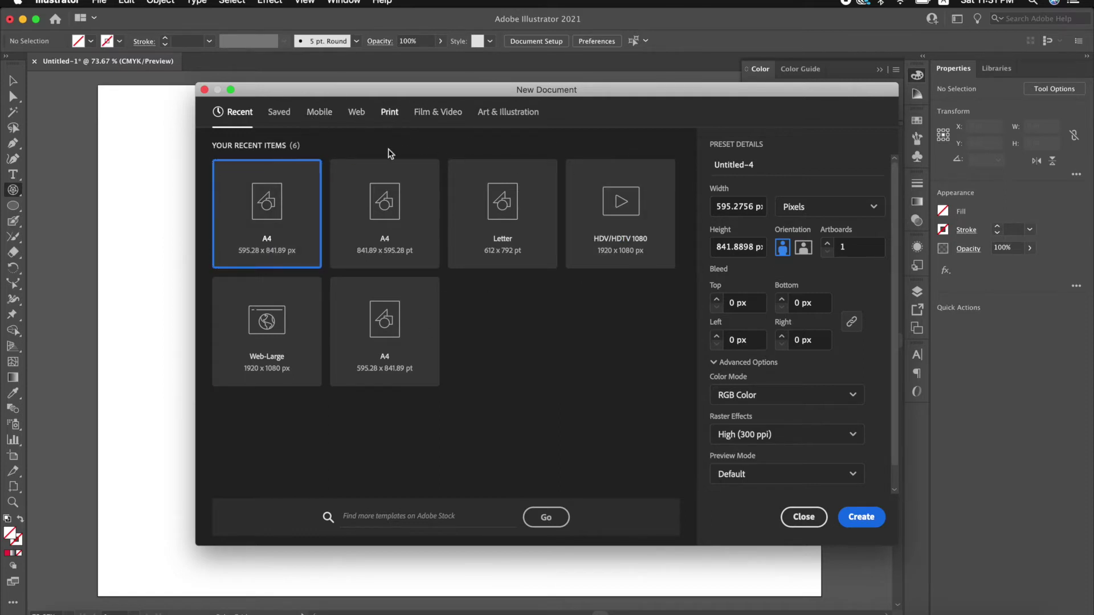
{"action": "mouse_move", "coordinate": [692, 222]}
{"action": "left_mouse_down"}
{"action": "mouse_move", "coordinate": [689, 298]}
{"action": "mouse_move", "coordinate": [688, 162]}
{"action": "left_mouse_up"}
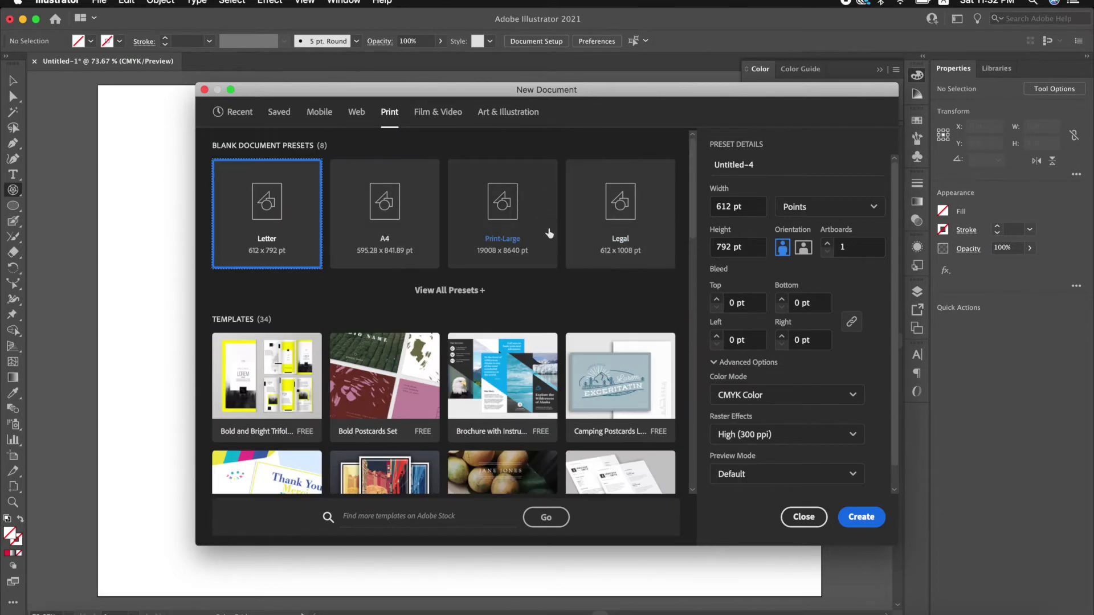
{"action": "left_click", "coordinate": [436, 112]}
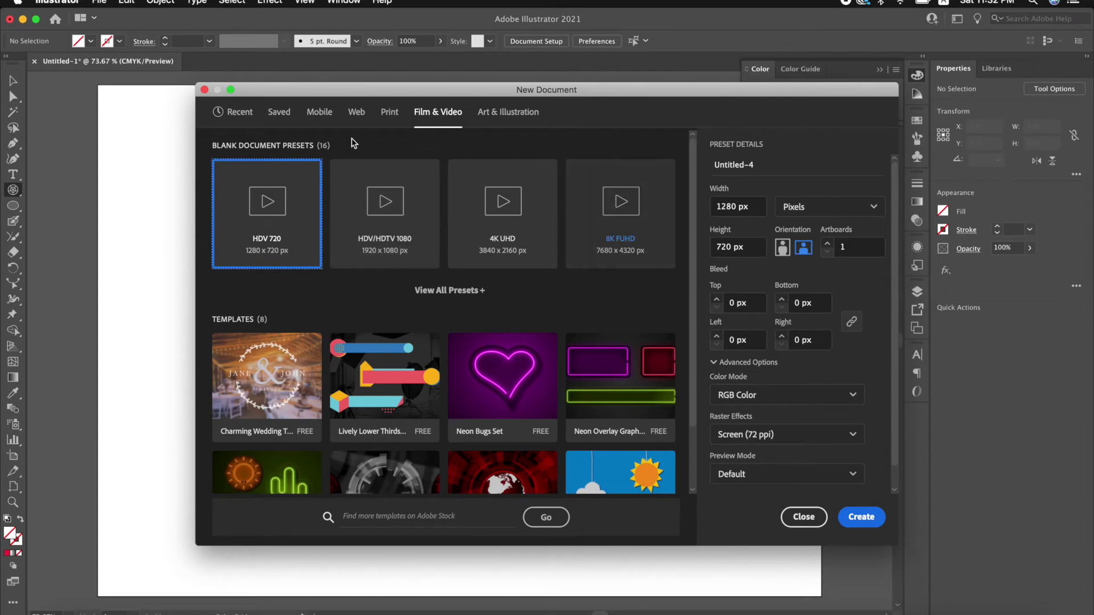
{"action": "left_click", "coordinate": [390, 112]}
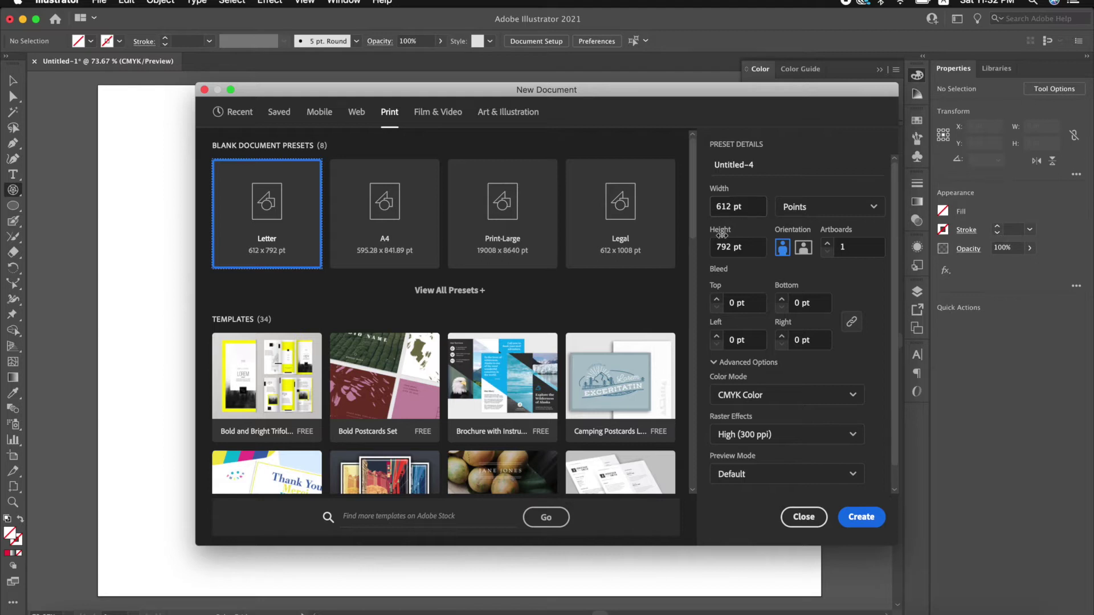
{"action": "left_click", "coordinate": [795, 208]}
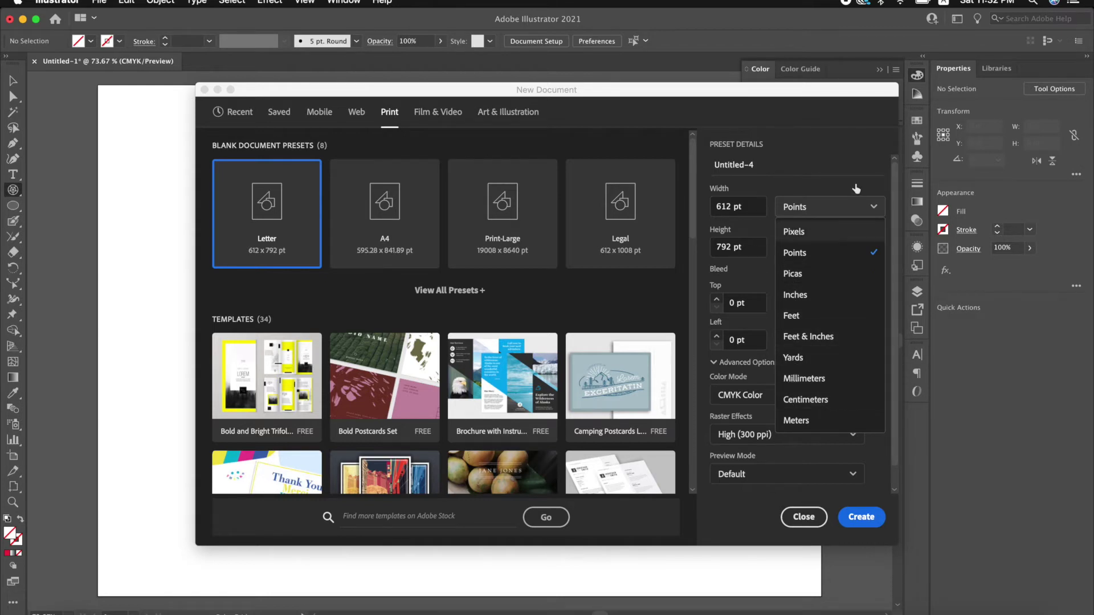
{"action": "left_click", "coordinate": [801, 204]}
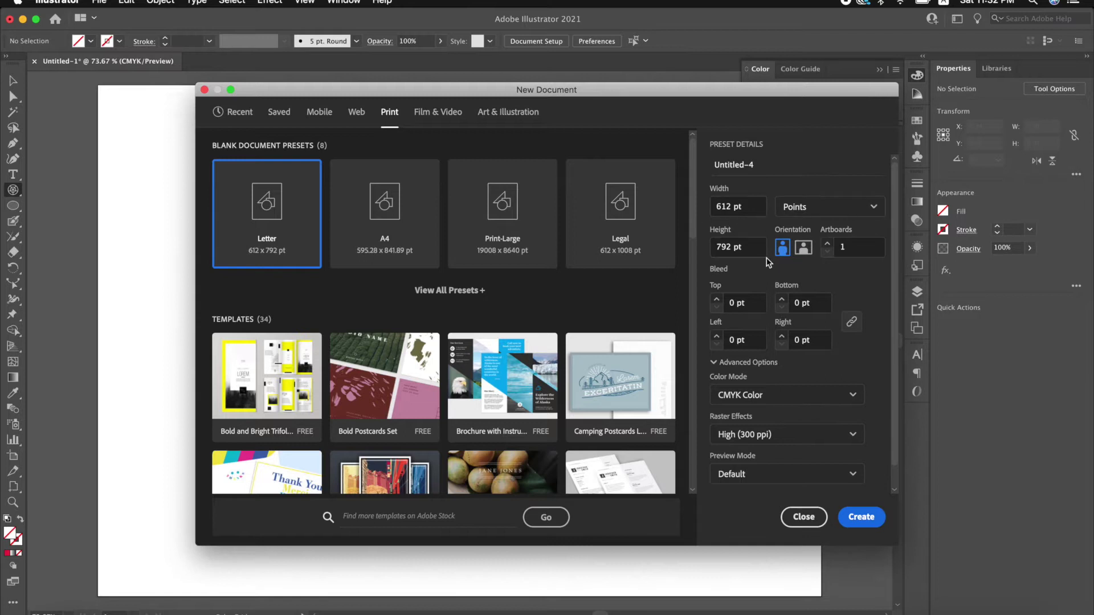
{"action": "left_click", "coordinate": [803, 247]}
{"action": "left_click", "coordinate": [783, 249]}
{"action": "left_click", "coordinate": [842, 251]}
{"action": "type", "text": "4"}
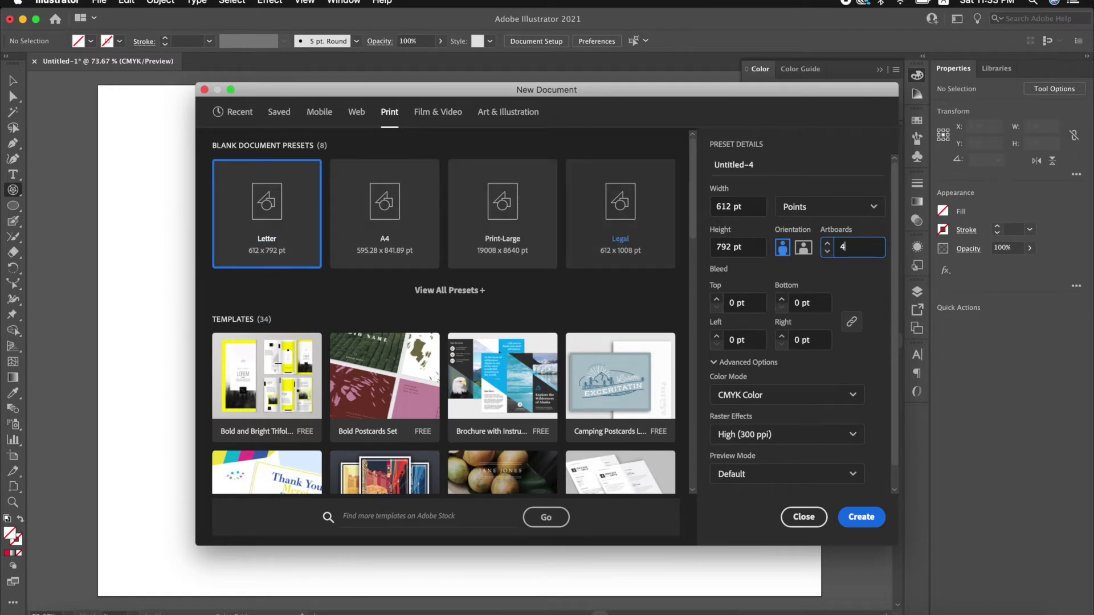
{"action": "double_click", "coordinate": [843, 247]}
{"action": "key", "text": "BackSpace"}
{"action": "type", "text": "1"}
- Create an A4 document in RGB Color with High (300 ppi) raster effects
{"action": "left_click", "coordinate": [384, 214]}
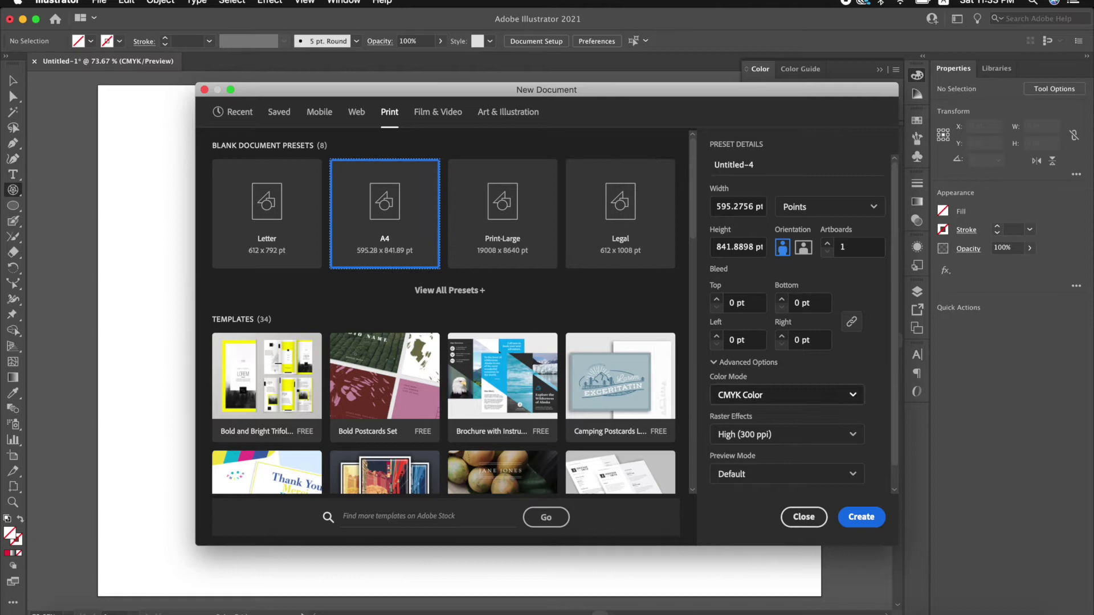
{"action": "left_click", "coordinate": [786, 395]}
{"action": "left_click", "coordinate": [738, 416]}
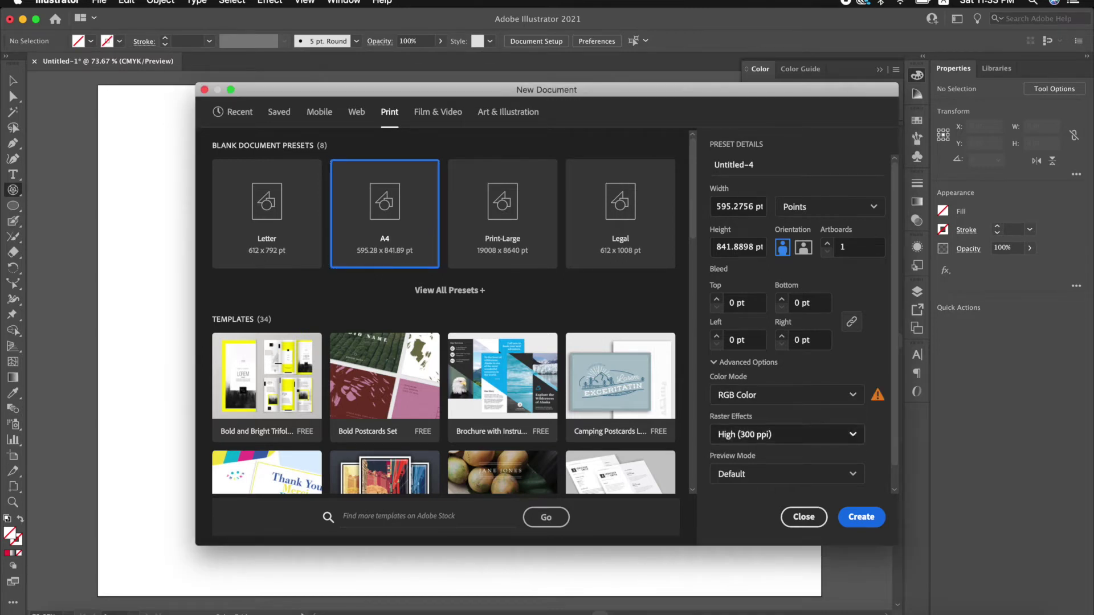
{"action": "left_click", "coordinate": [787, 434]}
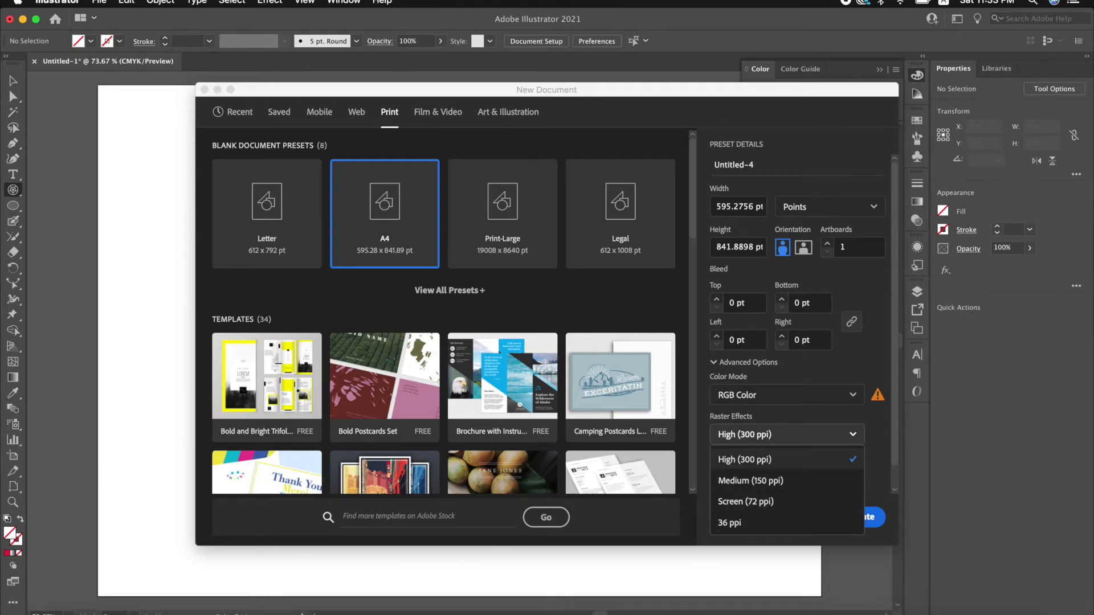
{"action": "left_click", "coordinate": [744, 460]}
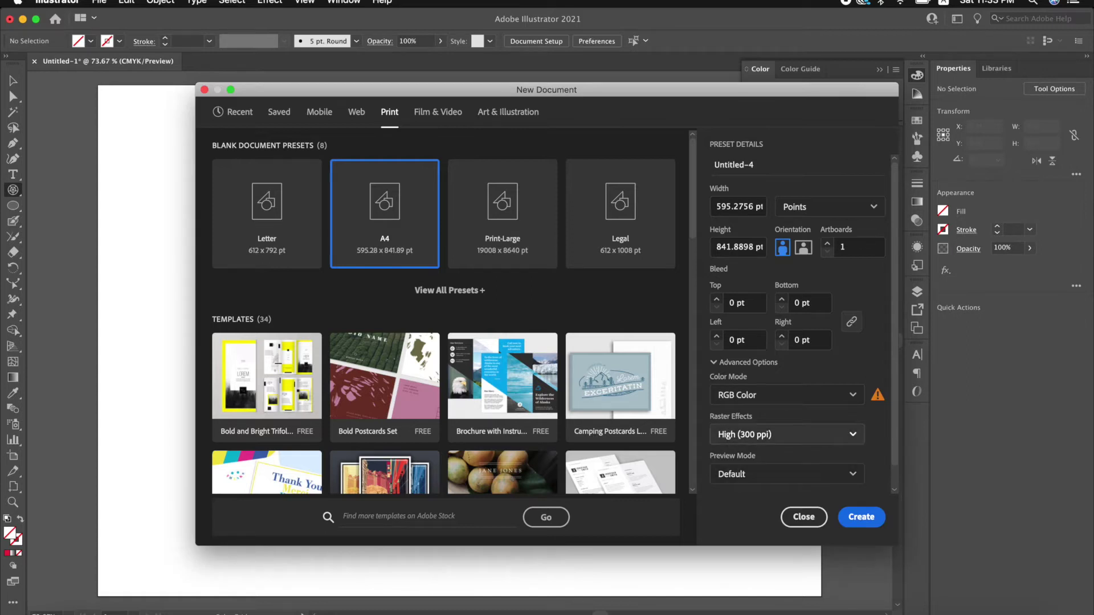
{"action": "left_click", "coordinate": [747, 434]}
{"action": "left_click", "coordinate": [745, 458]}
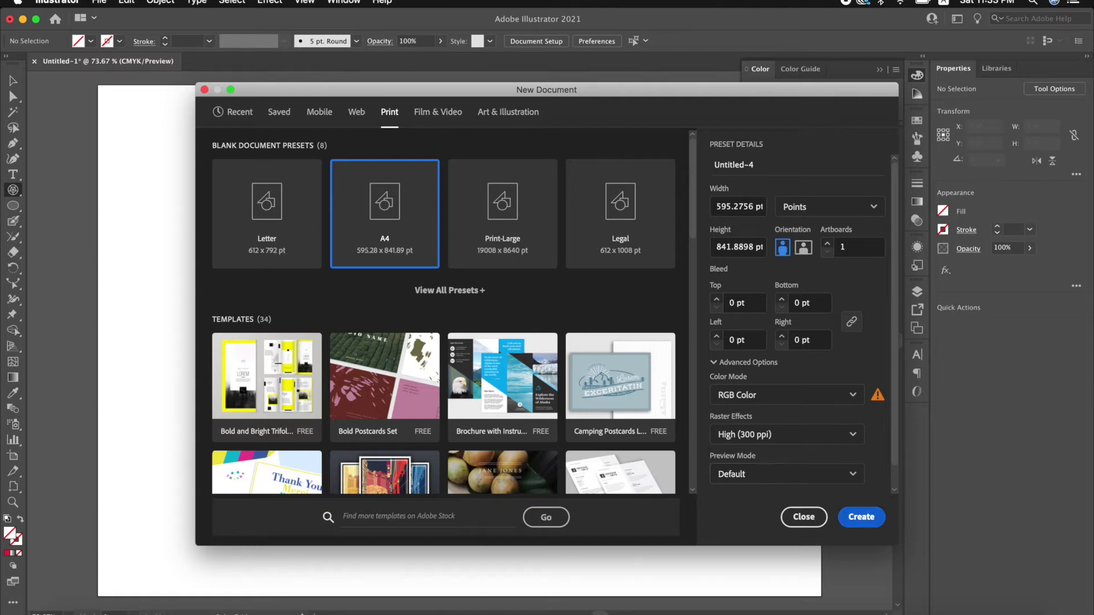
{"action": "left_click", "coordinate": [861, 517]}
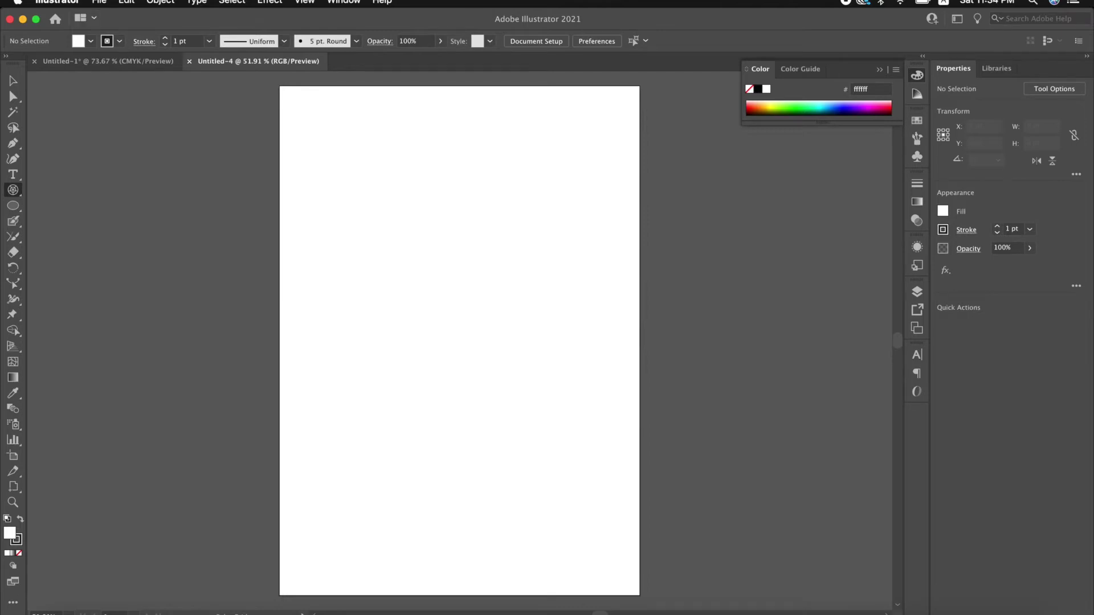
- Browse the Edit, Object, Type, Effect and Window menus
{"action": "left_click", "coordinate": [127, 2]}
{"action": "left_click", "coordinate": [160, 1]}
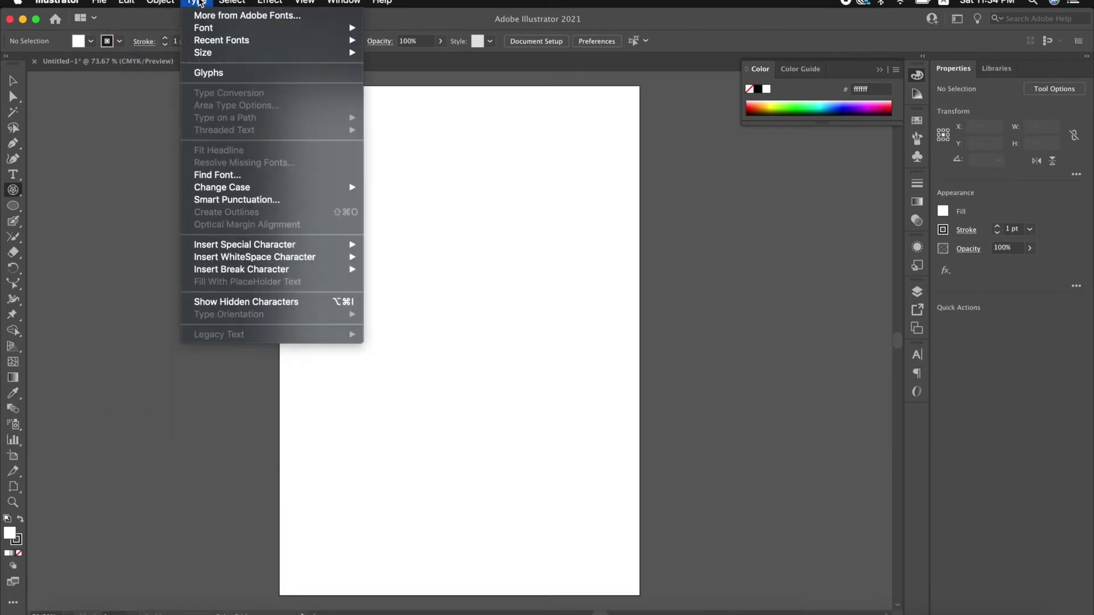
{"action": "left_click", "coordinate": [200, 3]}
{"action": "left_click", "coordinate": [270, 2]}
{"action": "left_click", "coordinate": [353, 1]}
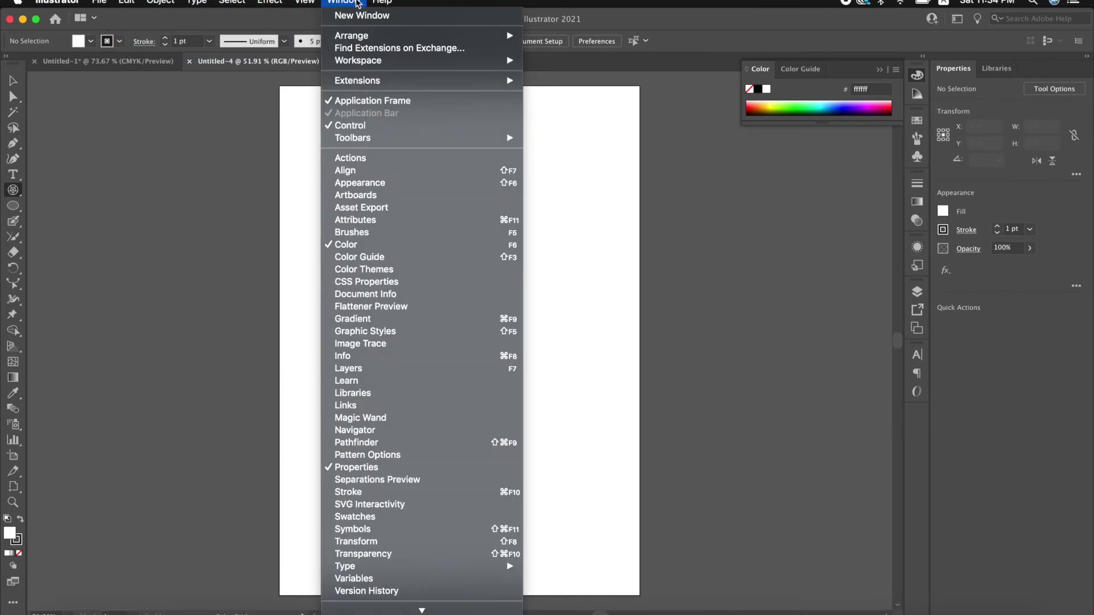
{"action": "left_click", "coordinate": [385, 3]}
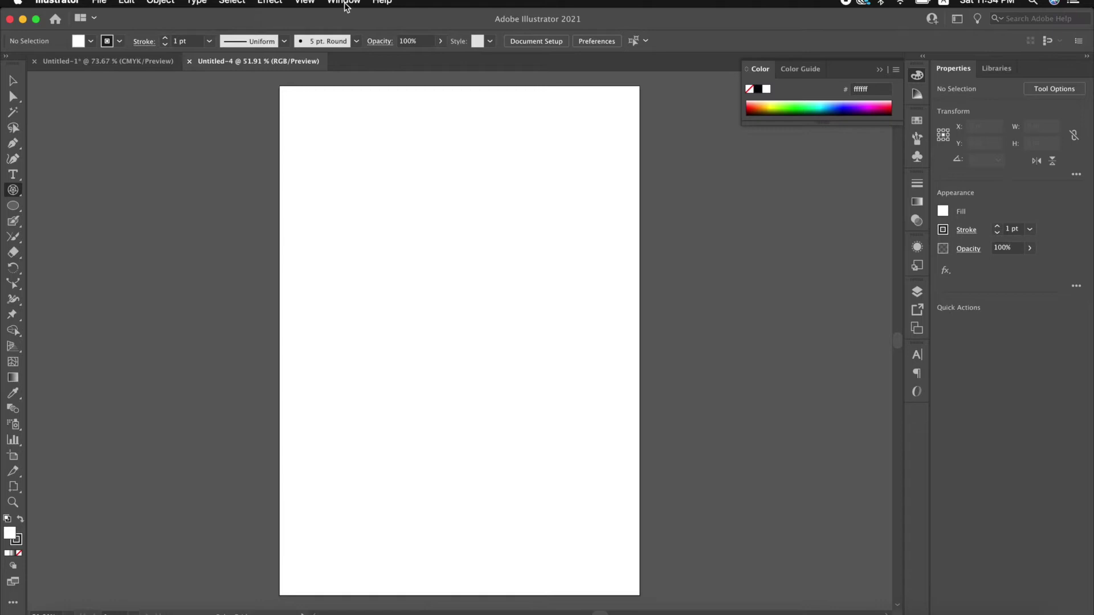
{"action": "left_click", "coordinate": [346, 5]}
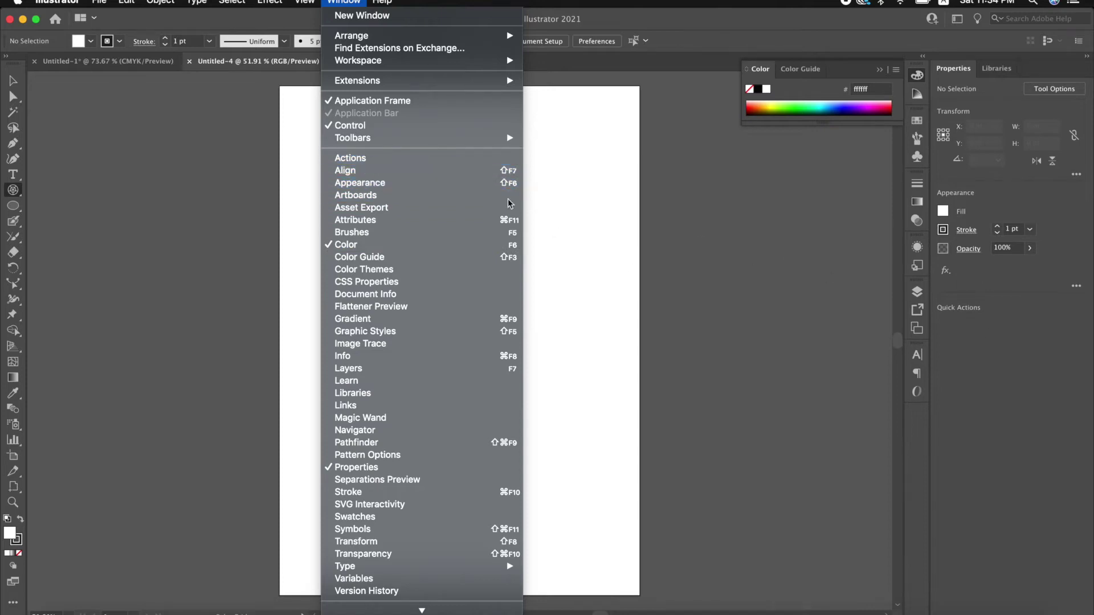
- Show the Align panel, move it off the artboard, close it, and browse the menus
{"action": "left_click", "coordinate": [344, 170]}
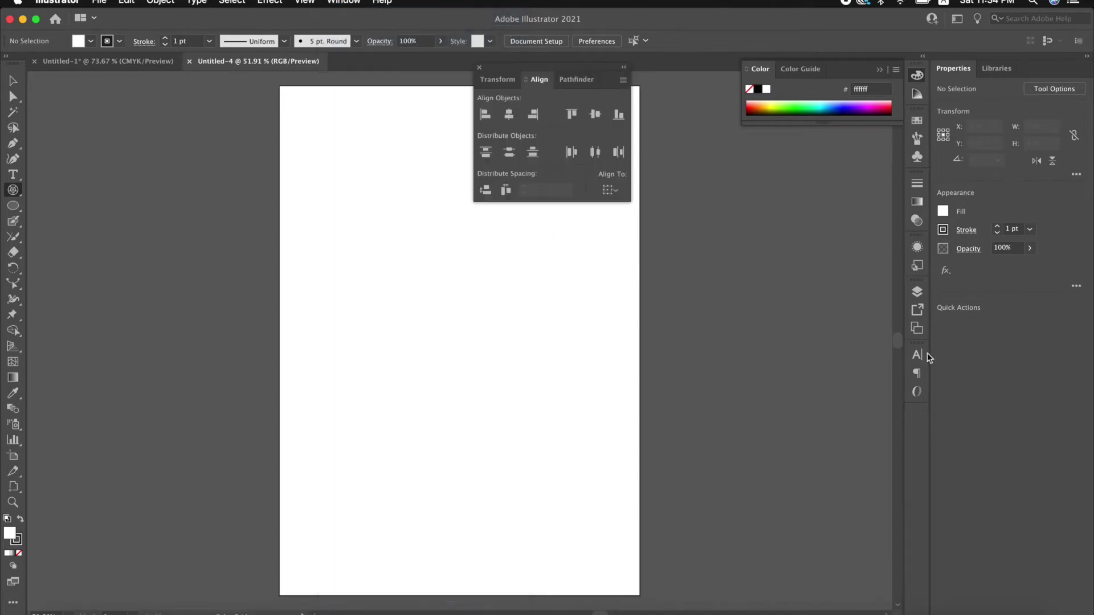
{"action": "mouse_move", "coordinate": [497, 67]}
{"action": "left_mouse_down"}
{"action": "mouse_move", "coordinate": [889, 407]}
{"action": "mouse_move", "coordinate": [917, 416]}
{"action": "left_mouse_up"}
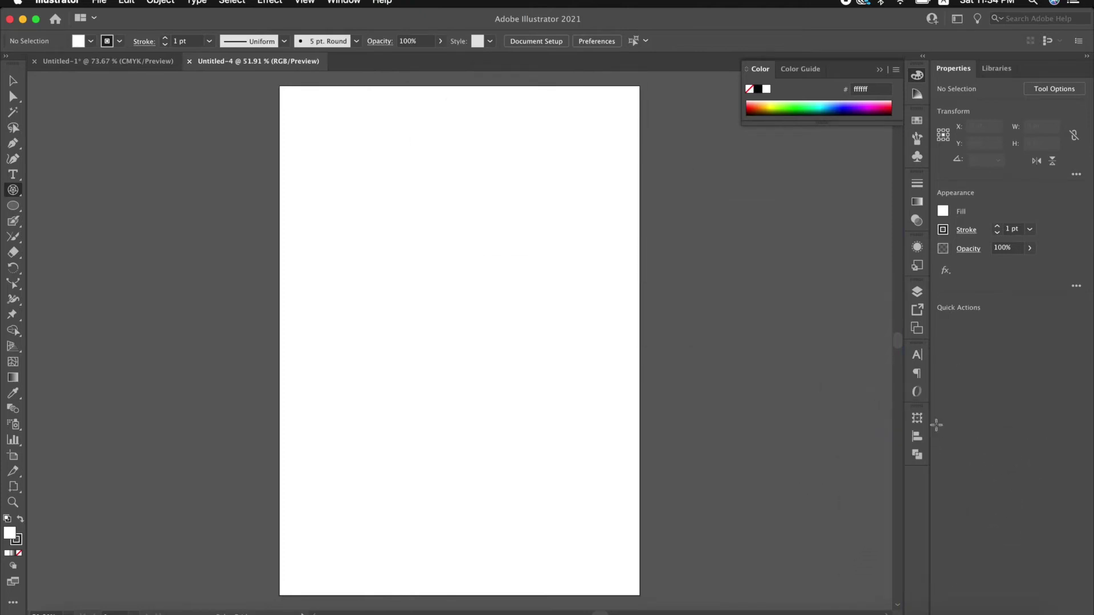
{"action": "left_click", "coordinate": [919, 438]}
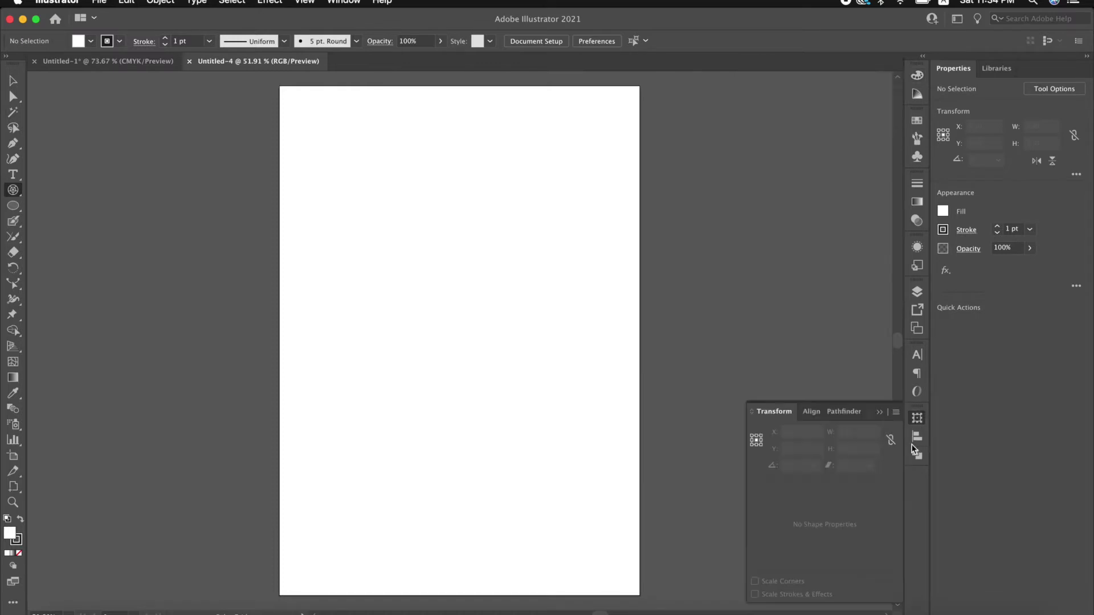
{"action": "left_click", "coordinate": [305, 2]}
{"action": "left_click", "coordinate": [162, 70]}
{"action": "left_click", "coordinate": [161, 3]}
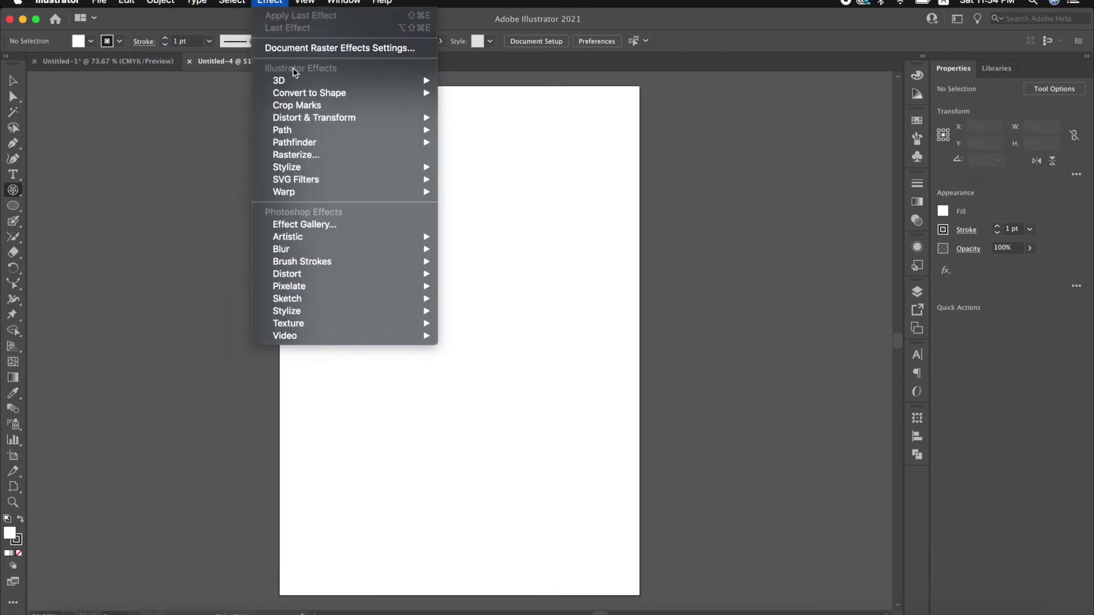
{"action": "left_click", "coordinate": [178, 37]}
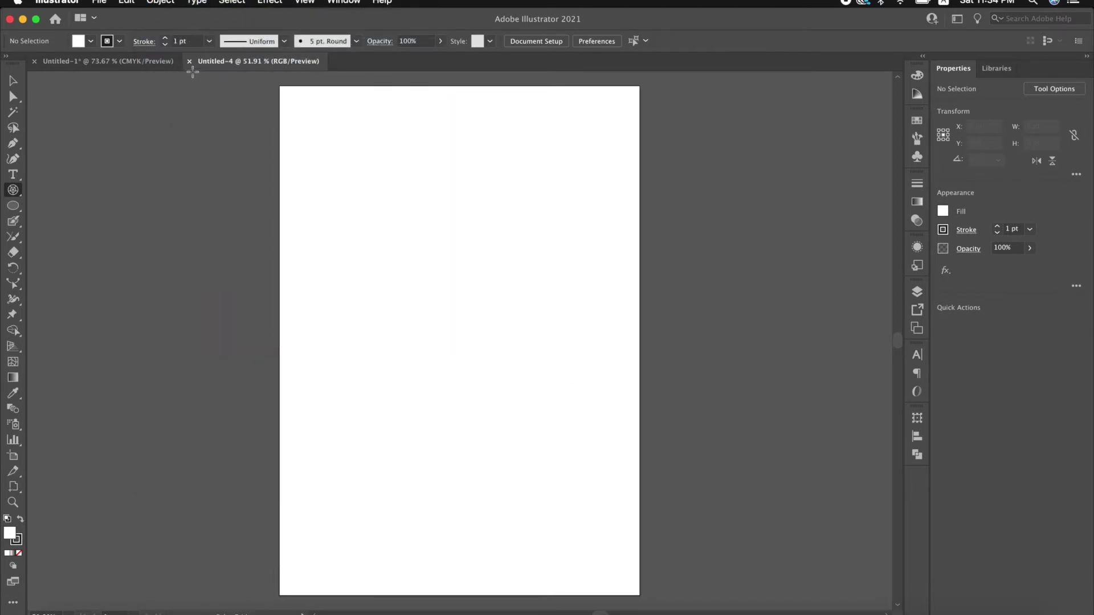
- Look through the docked Color, Color Guide, Swatches, Brushes and Symbols panels
{"action": "left_click", "coordinate": [915, 76]}
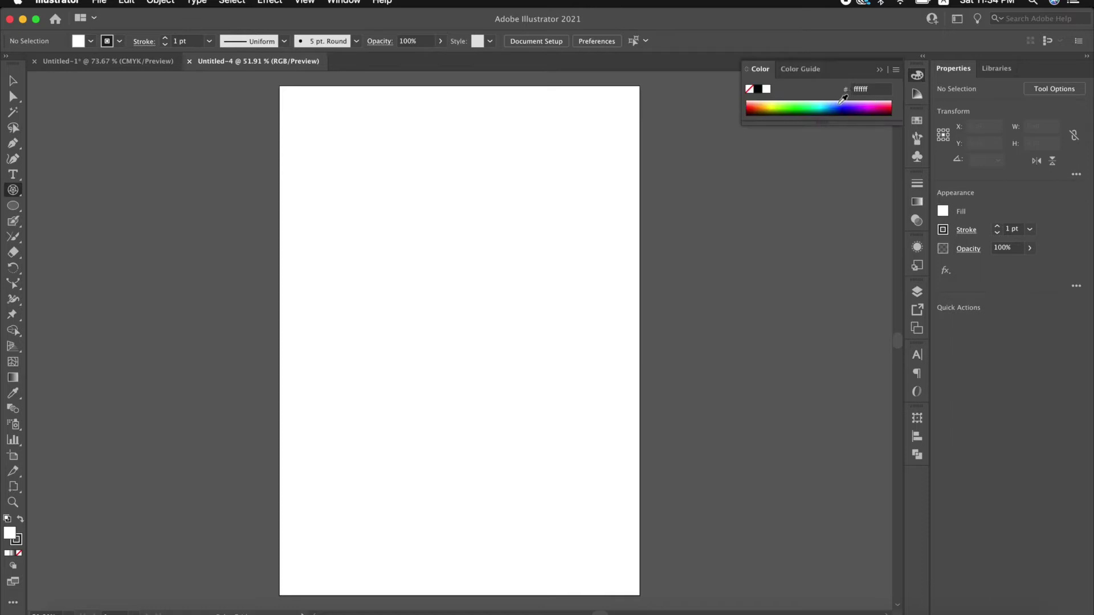
{"action": "left_click", "coordinate": [916, 94]}
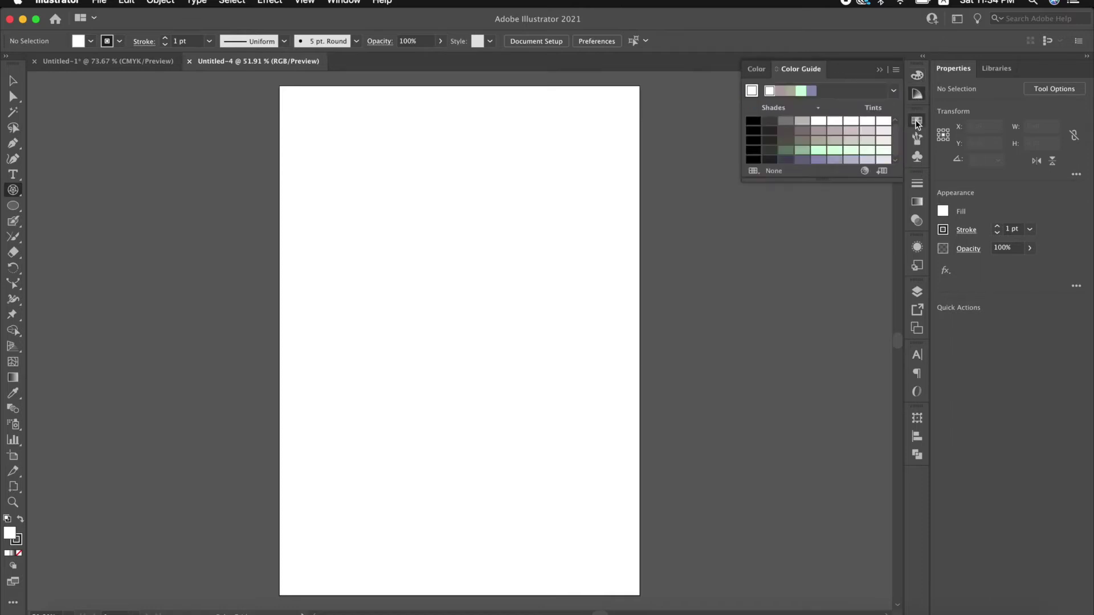
{"action": "left_click", "coordinate": [917, 121]}
{"action": "left_click", "coordinate": [819, 116]}
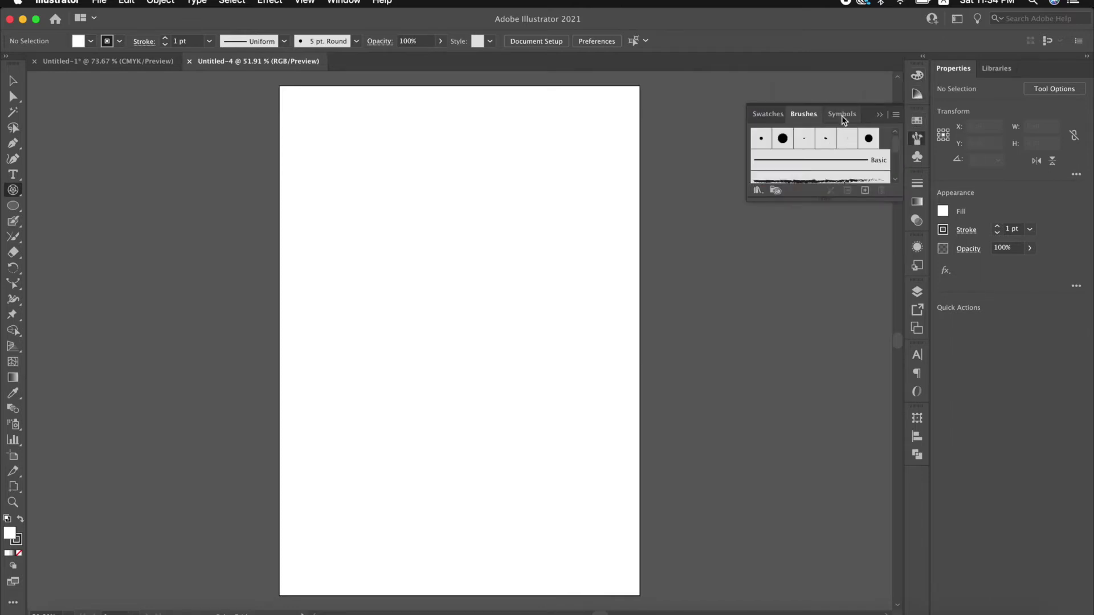
{"action": "left_click", "coordinate": [843, 115]}
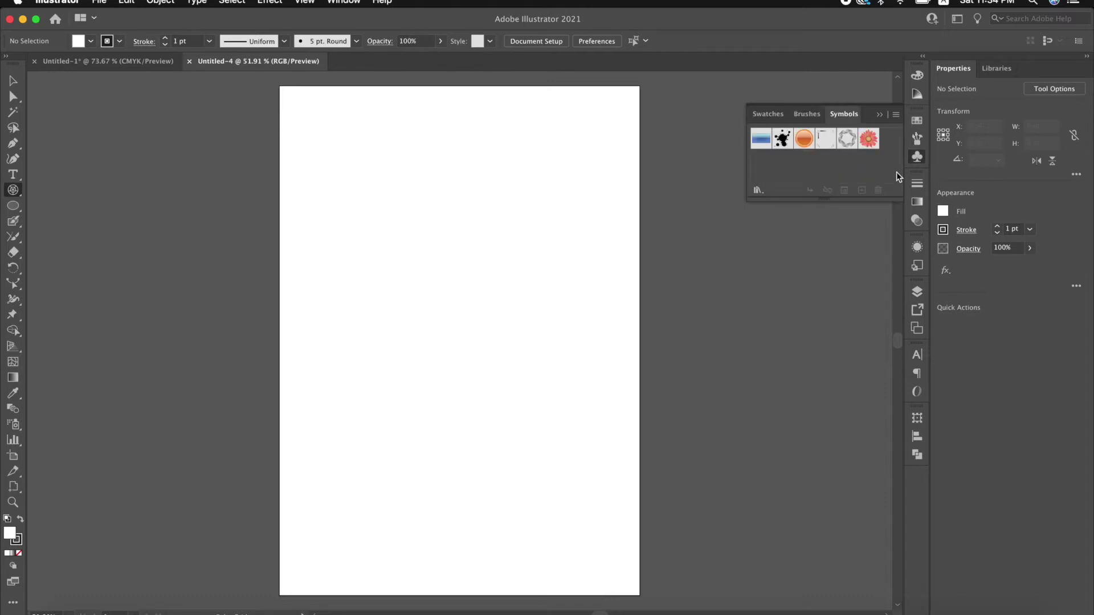
- Look through the Stroke, Gradient, Transparency, Appearance and Layers panels, ending on Layer 1
{"action": "left_click", "coordinate": [917, 184]}
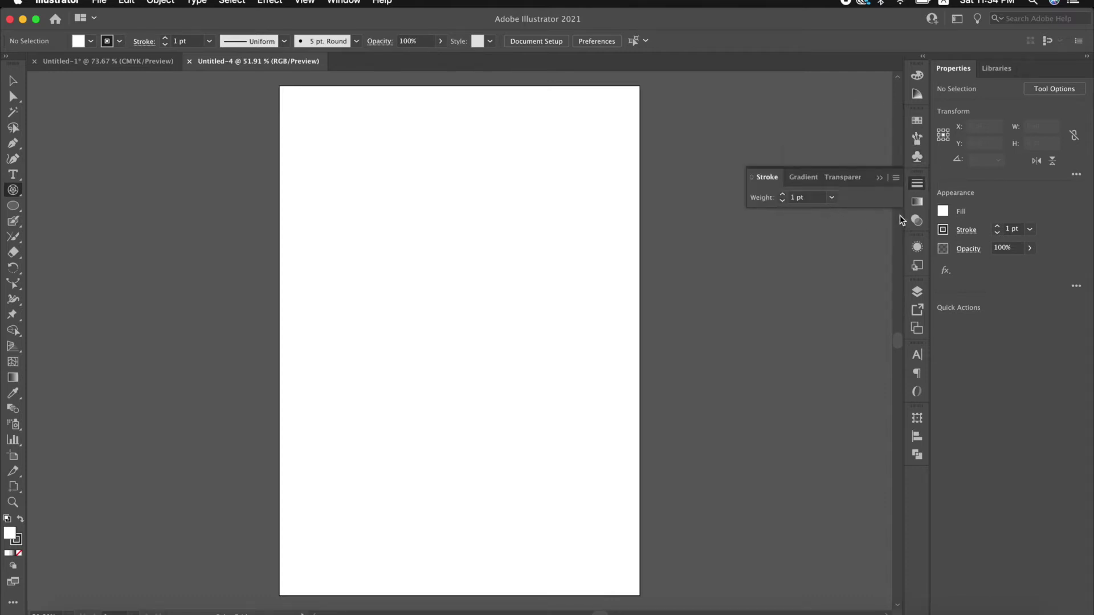
{"action": "left_click", "coordinate": [917, 203]}
{"action": "left_click", "coordinate": [918, 222]}
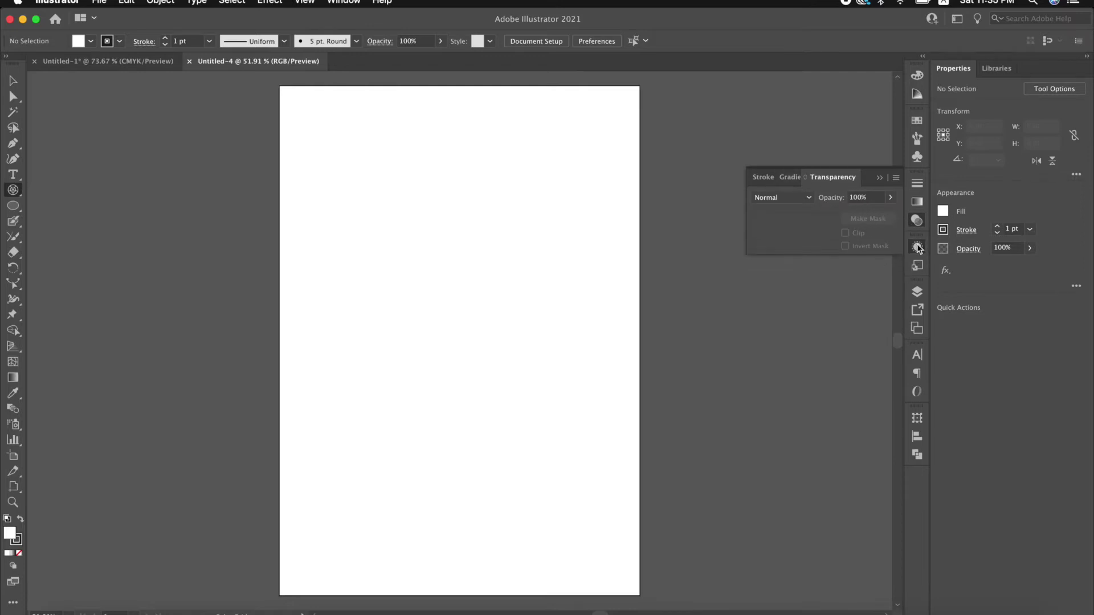
{"action": "left_click", "coordinate": [918, 248]}
{"action": "left_click", "coordinate": [915, 293]}
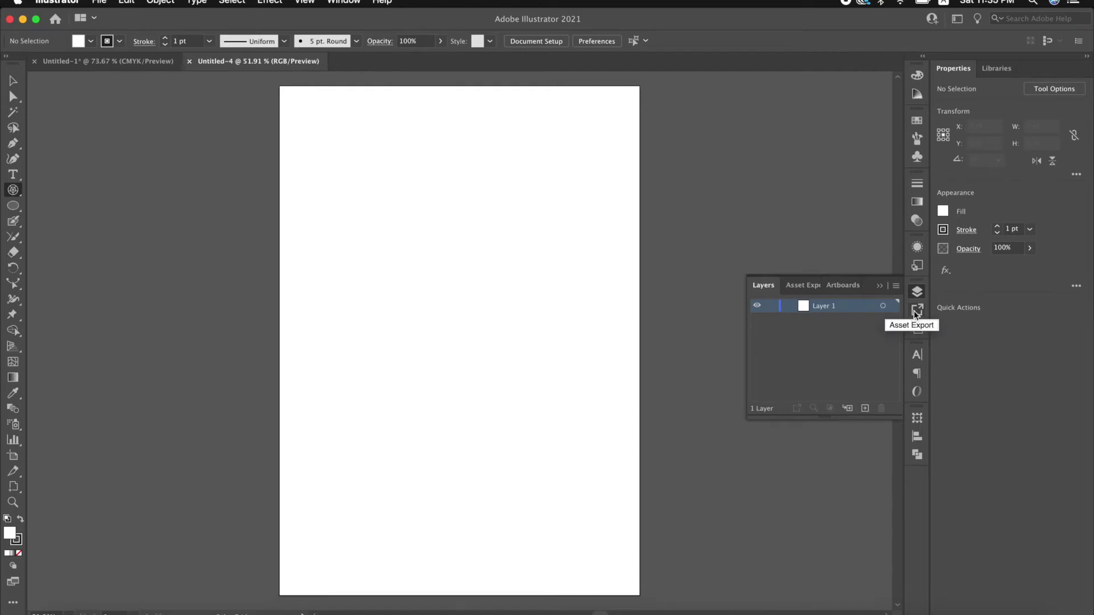
- Cycle through the Artboards, Character, OpenType and Pathfinder panels
{"action": "left_click", "coordinate": [916, 311]}
{"action": "left_click", "coordinate": [917, 329]}
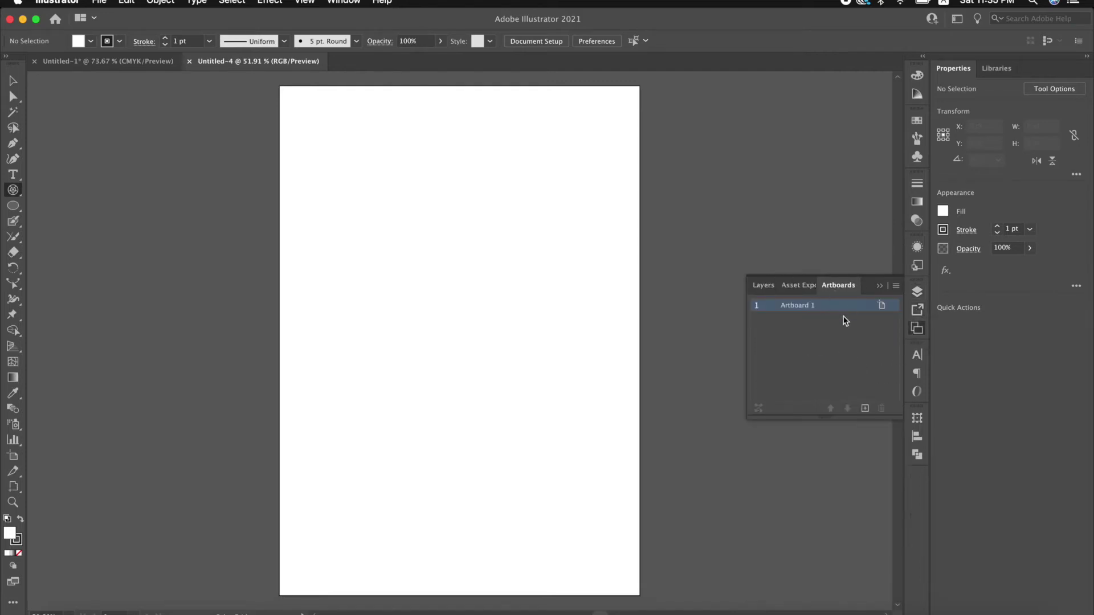
{"action": "left_click", "coordinate": [919, 356]}
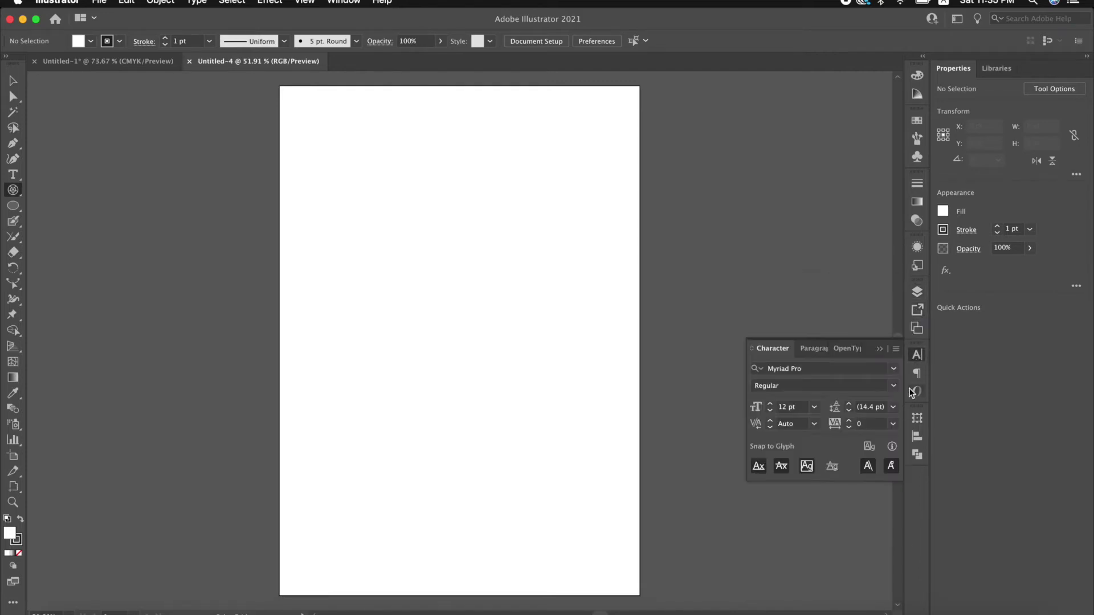
{"action": "left_click", "coordinate": [814, 348]}
{"action": "left_click", "coordinate": [847, 354]}
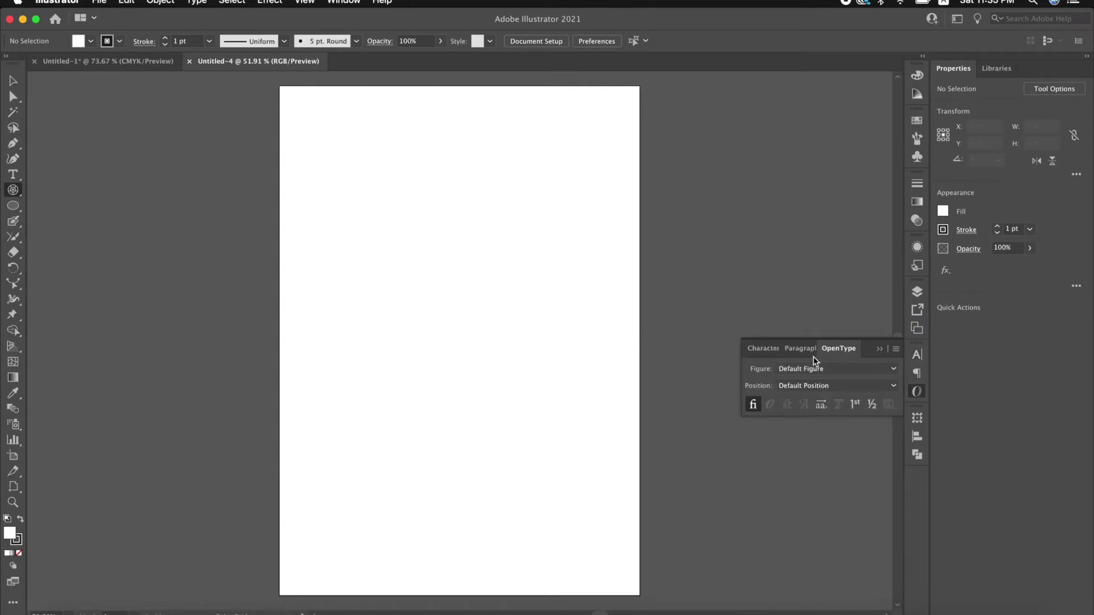
{"action": "left_click", "coordinate": [801, 349]}
{"action": "left_click", "coordinate": [764, 348]}
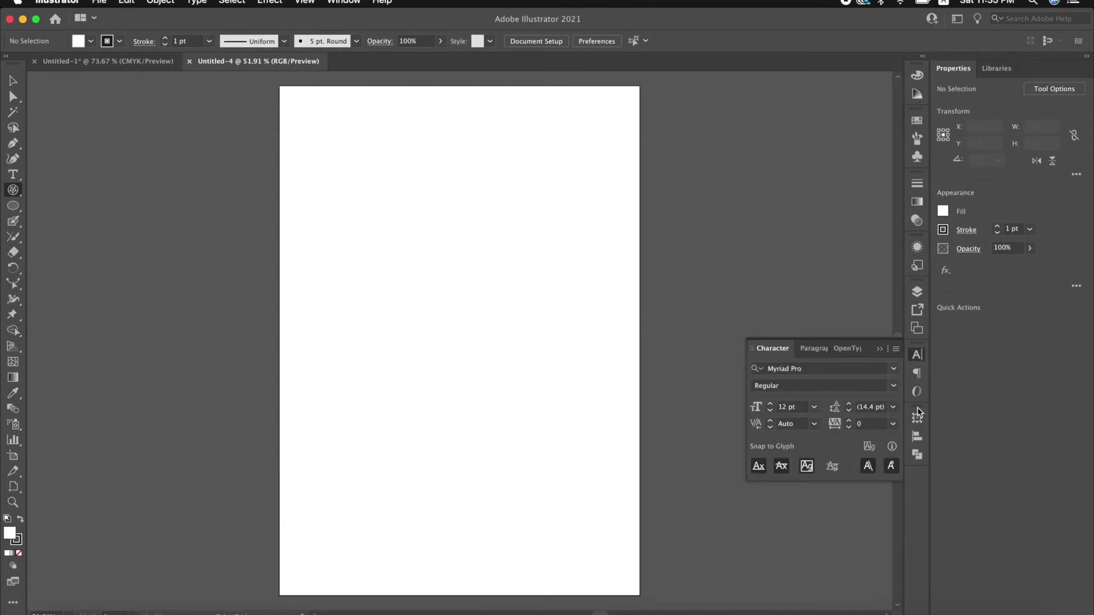
{"action": "left_click", "coordinate": [915, 420]}
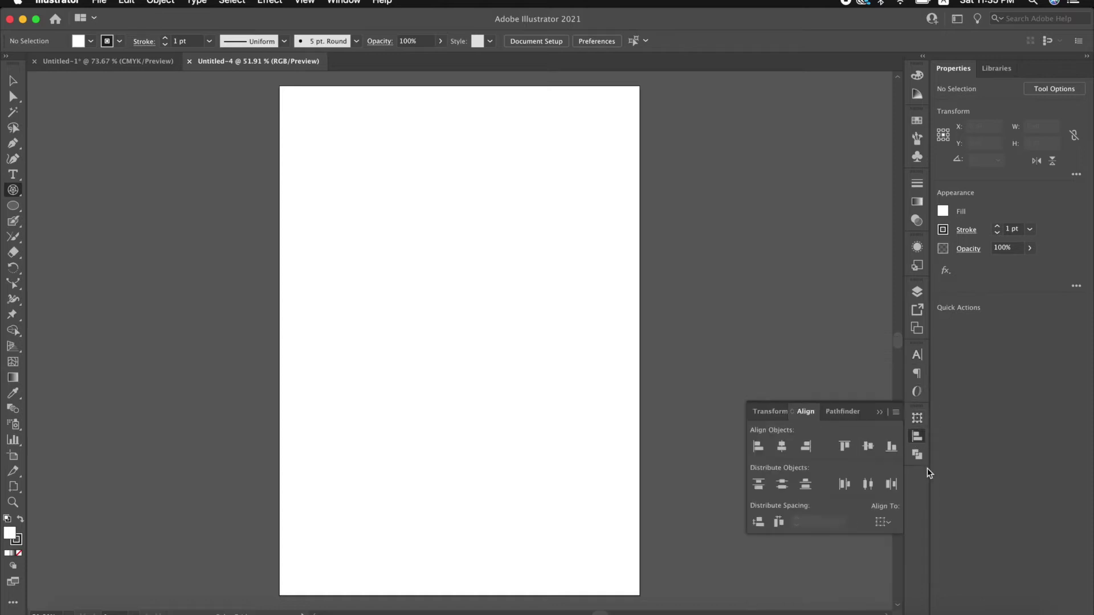
{"action": "left_click", "coordinate": [916, 455]}
- Undo a test flare, then draw a 338.7097 x 260.2151 pt ellipse and open its fill colour picker
{"action": "left_click_drag", "start_coordinate": [877, 234], "coordinate": [873, 232]}
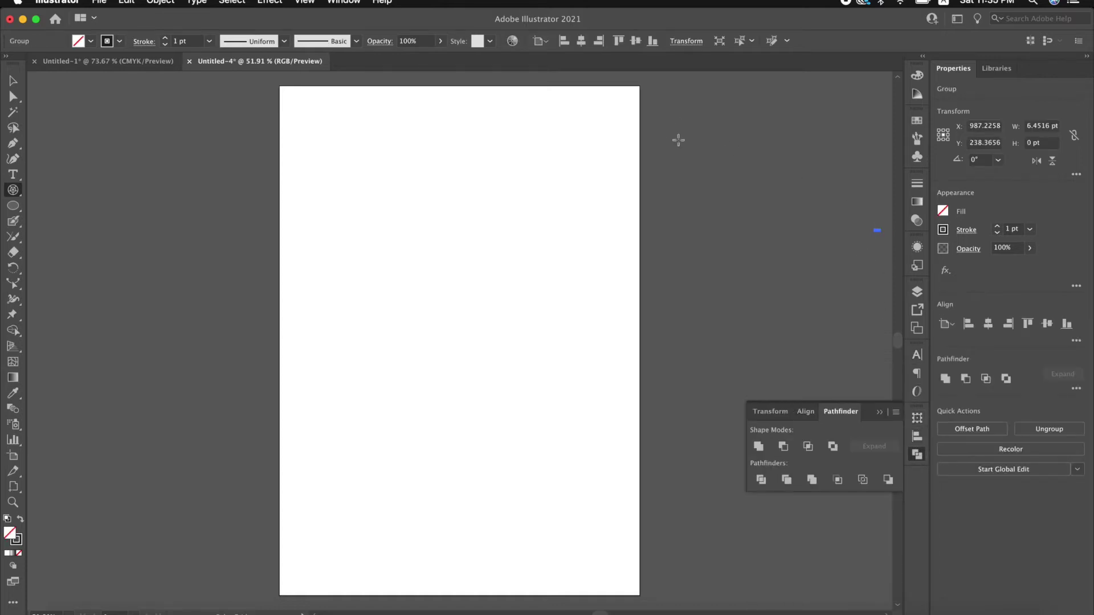
{"action": "key", "text": "ctrl+z"}
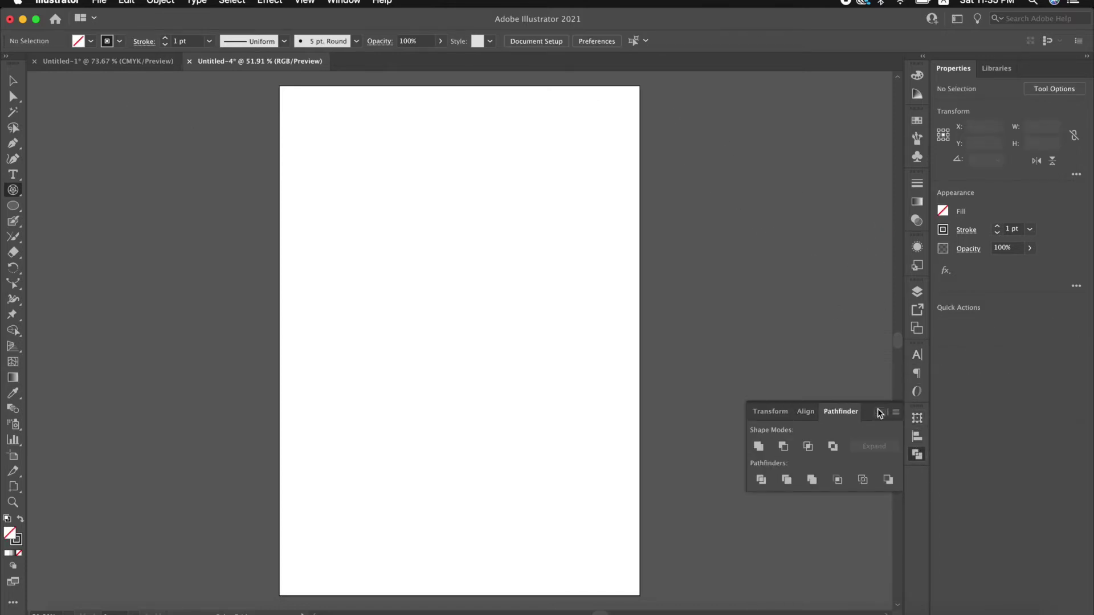
{"action": "left_click", "coordinate": [883, 410]}
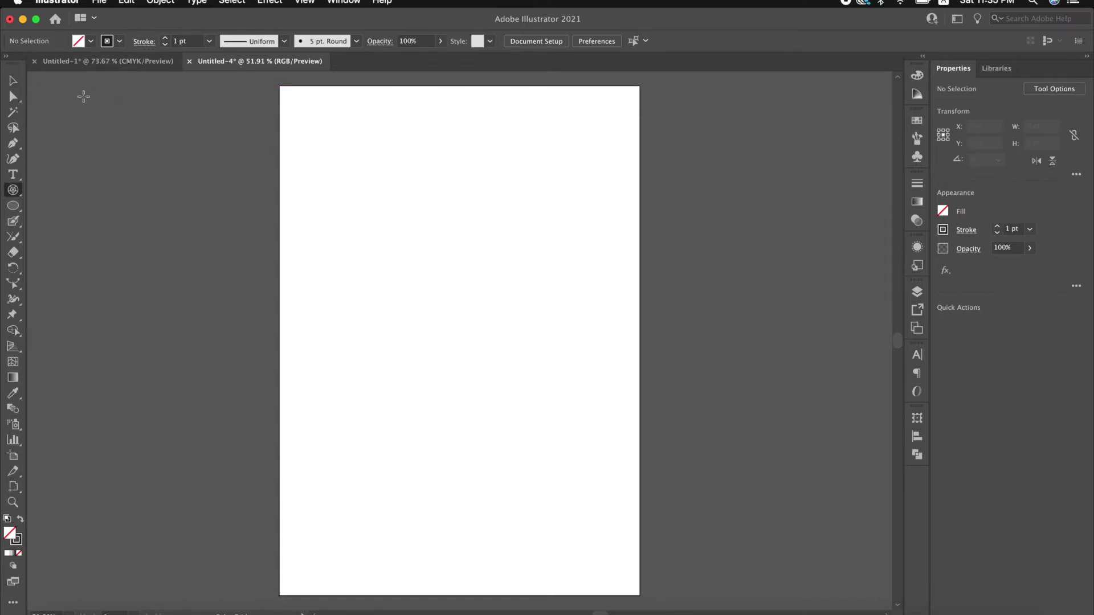
{"action": "left_click", "coordinate": [13, 82]}
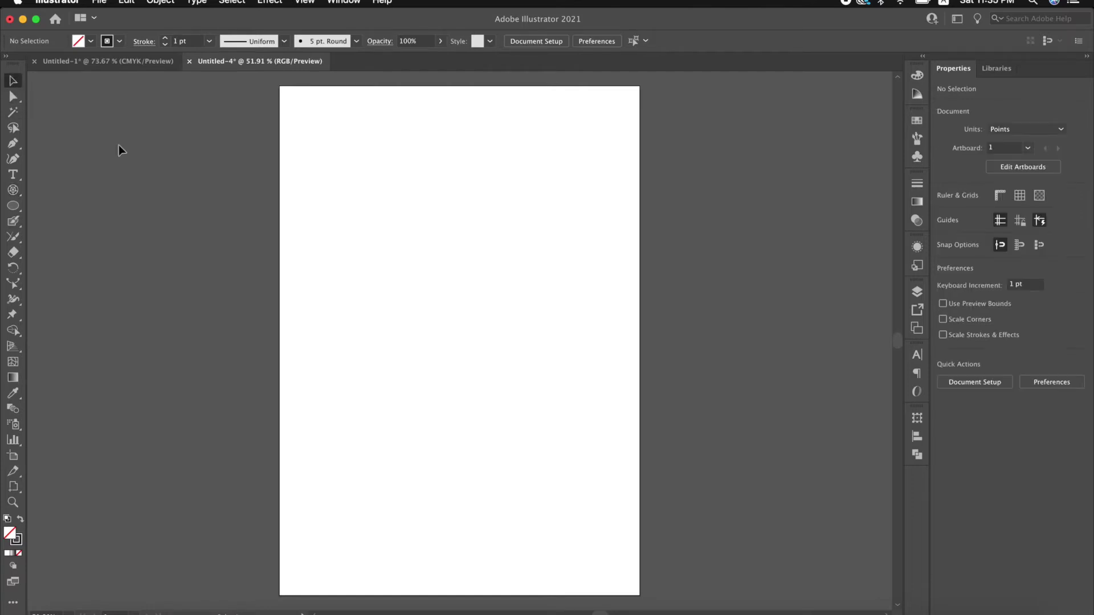
{"action": "key", "text": "l"}
{"action": "left_click_drag", "start_coordinate": [351, 157], "coordinate": [558, 315]}
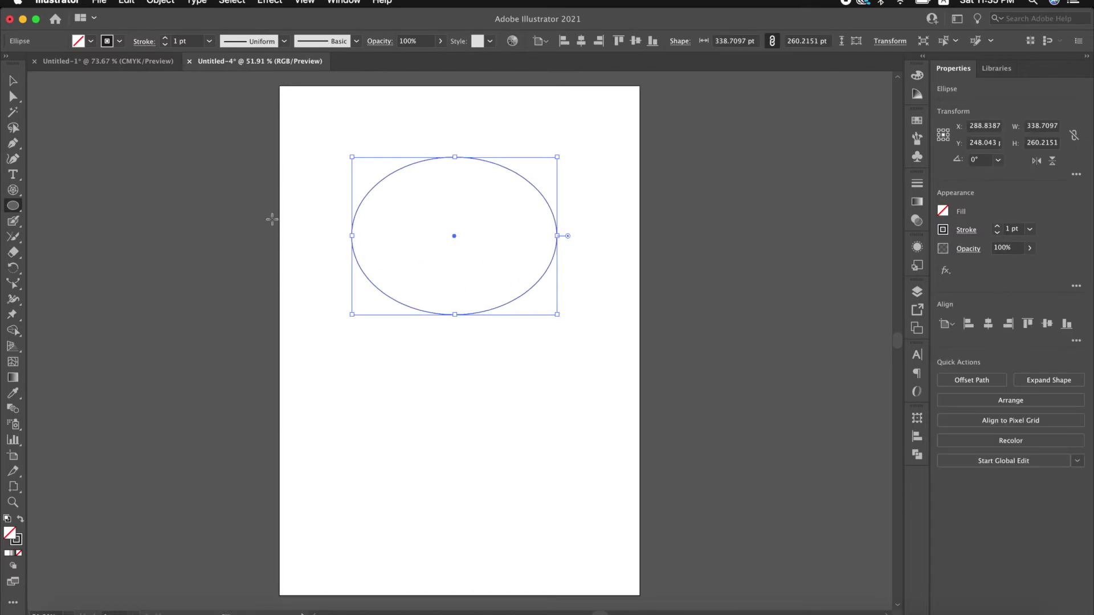
{"action": "double_click", "coordinate": [11, 538]}
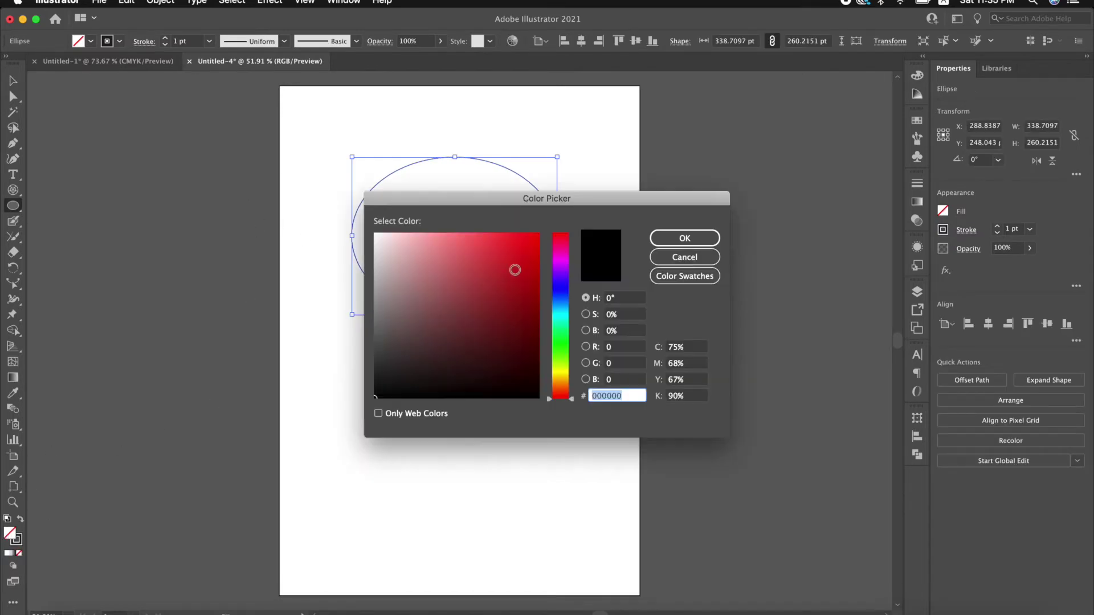
- Fill the ellipse with red (ff0000), cancelling the stray Ellipse size dialog
{"action": "type", "text": "ff0000"}
{"action": "left_click", "coordinate": [672, 241]}
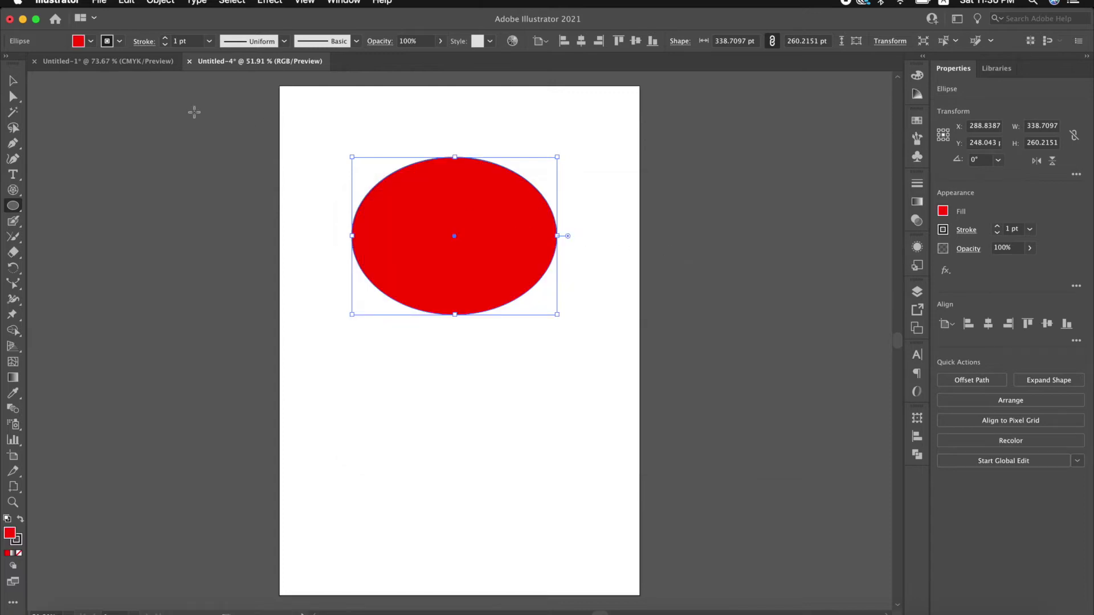
{"action": "left_click", "coordinate": [439, 322]}
{"action": "left_click", "coordinate": [516, 342]}
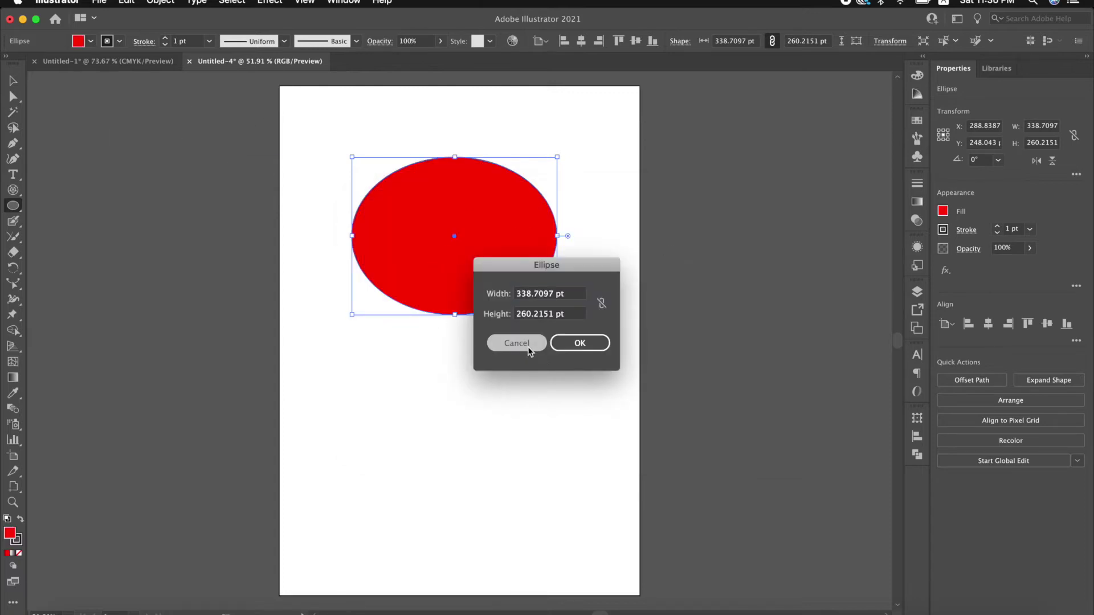
{"action": "left_click", "coordinate": [12, 80]}
- Move the red ellipse slightly lower within the upper half of the artboard
{"action": "mouse_move", "coordinate": [436, 228]}
{"action": "left_mouse_down"}
{"action": "mouse_move", "coordinate": [471, 216]}
{"action": "mouse_move", "coordinate": [456, 302]}
{"action": "mouse_move", "coordinate": [380, 248]}
{"action": "mouse_move", "coordinate": [448, 187]}
{"action": "left_mouse_up"}
{"action": "mouse_move", "coordinate": [535, 161]}
{"action": "left_mouse_down"}
{"action": "mouse_move", "coordinate": [562, 254]}
{"action": "mouse_move", "coordinate": [501, 292]}
{"action": "mouse_move", "coordinate": [455, 196]}
{"action": "mouse_move", "coordinate": [439, 263]}
{"action": "mouse_move", "coordinate": [420, 281]}
{"action": "left_mouse_up"}
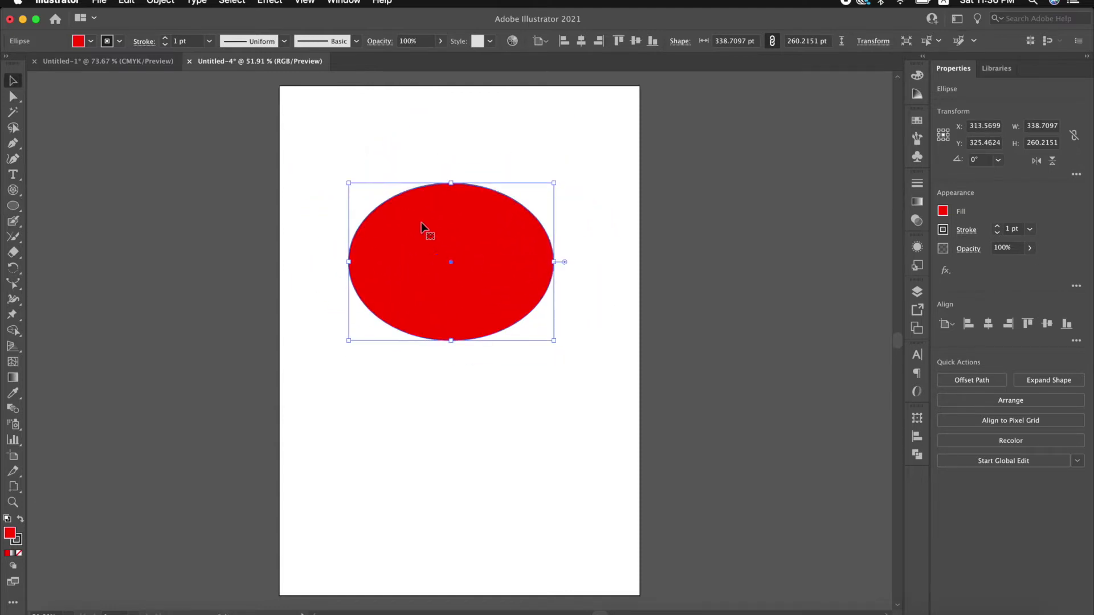
{"action": "left_click", "coordinate": [16, 101]}
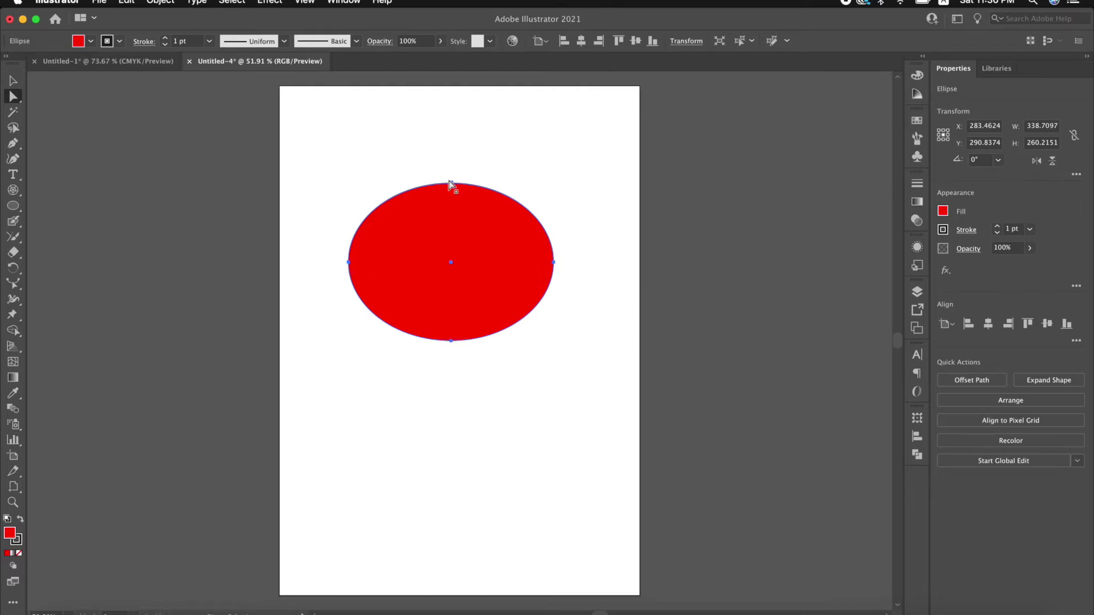
- Drag the ellipse's top, bottom, left and right anchors to form an irregular rounded blob
{"action": "left_click_drag", "start_coordinate": [450, 184], "coordinate": [459, 129]}
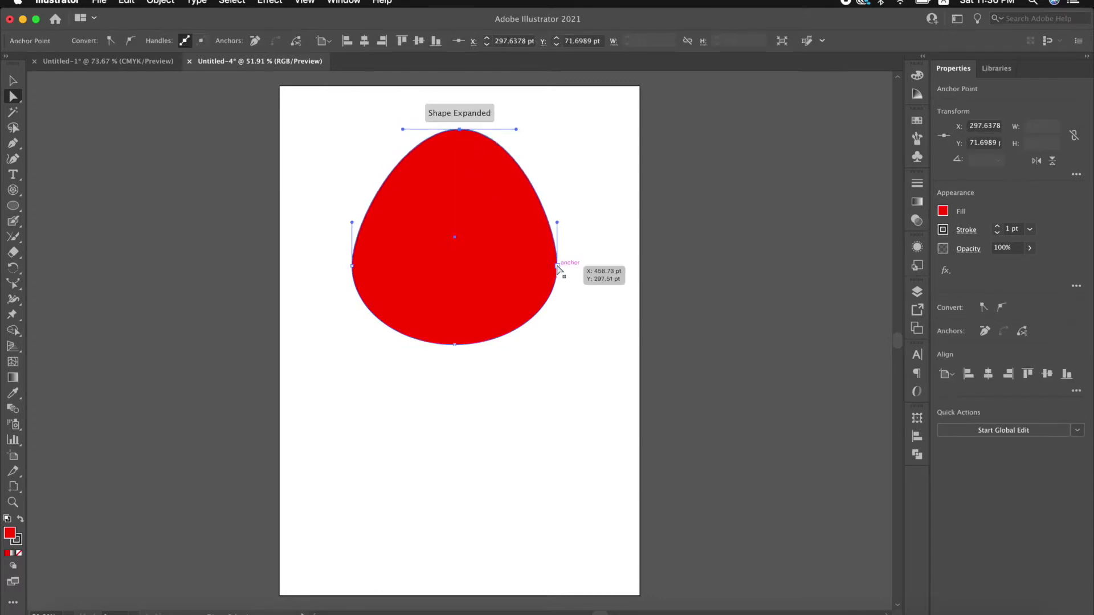
{"action": "left_click_drag", "start_coordinate": [557, 266], "coordinate": [580, 275]}
{"action": "left_click_drag", "start_coordinate": [454, 345], "coordinate": [442, 360]}
{"action": "left_click_drag", "start_coordinate": [354, 271], "coordinate": [342, 245]}
{"action": "left_click_drag", "start_coordinate": [437, 366], "coordinate": [405, 305]}
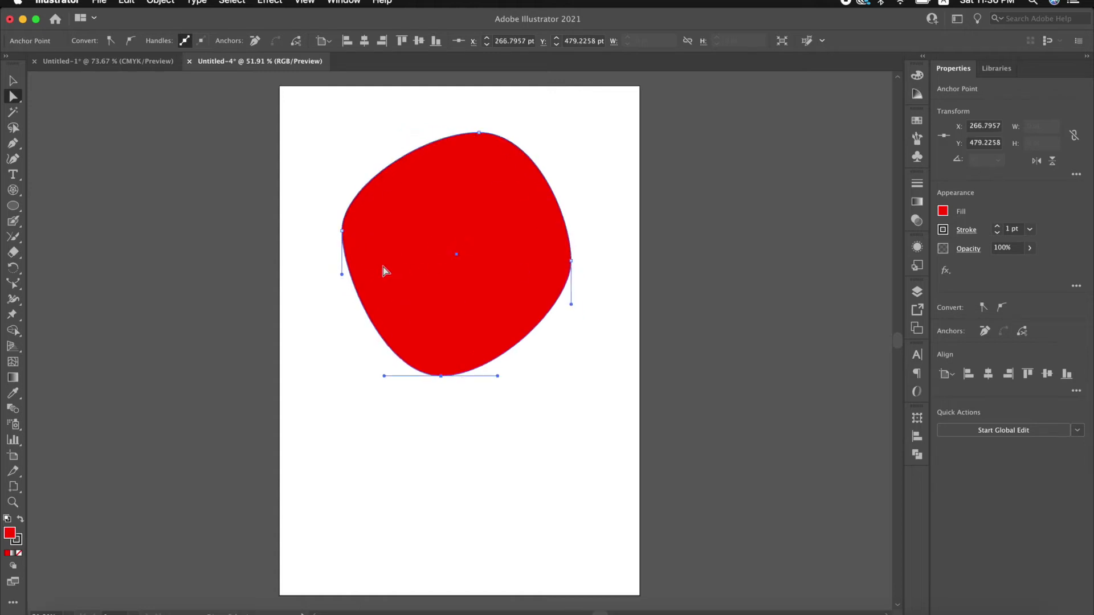
- Try the Magic Wand and Lasso tools on the blob, then deselect it
{"action": "left_click", "coordinate": [13, 113]}
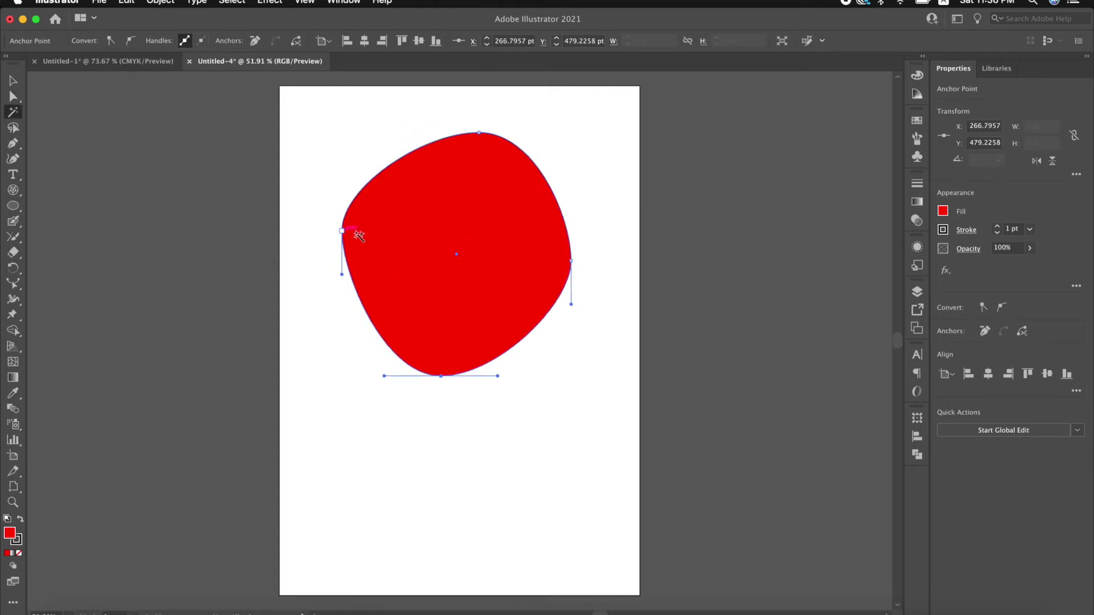
{"action": "left_click", "coordinate": [354, 237]}
{"action": "left_click", "coordinate": [12, 80]}
{"action": "left_click", "coordinate": [13, 128]}
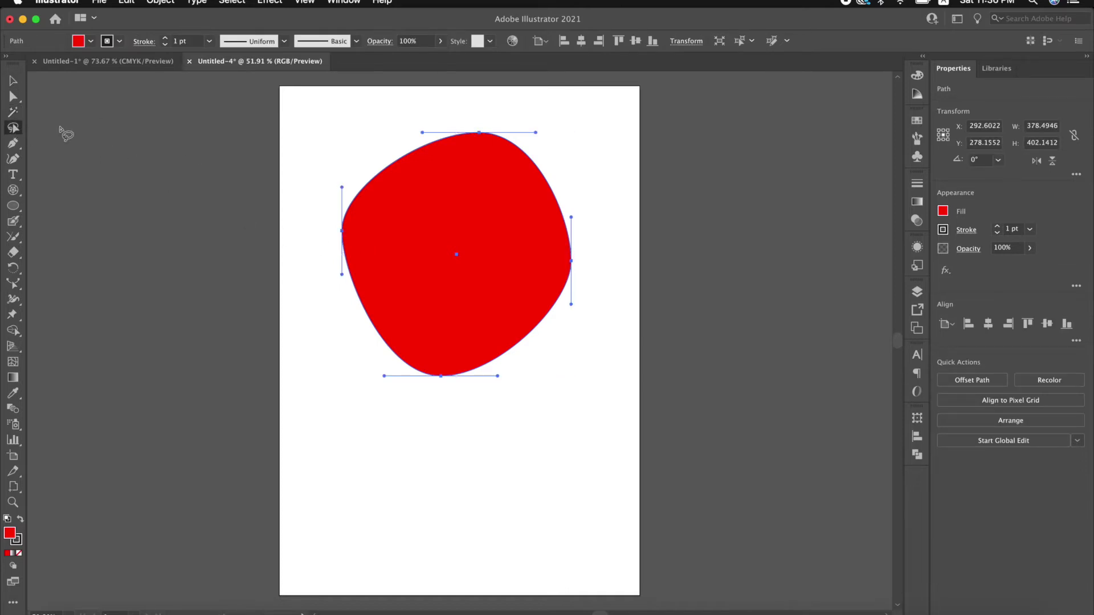
{"action": "left_click", "coordinate": [348, 239]}
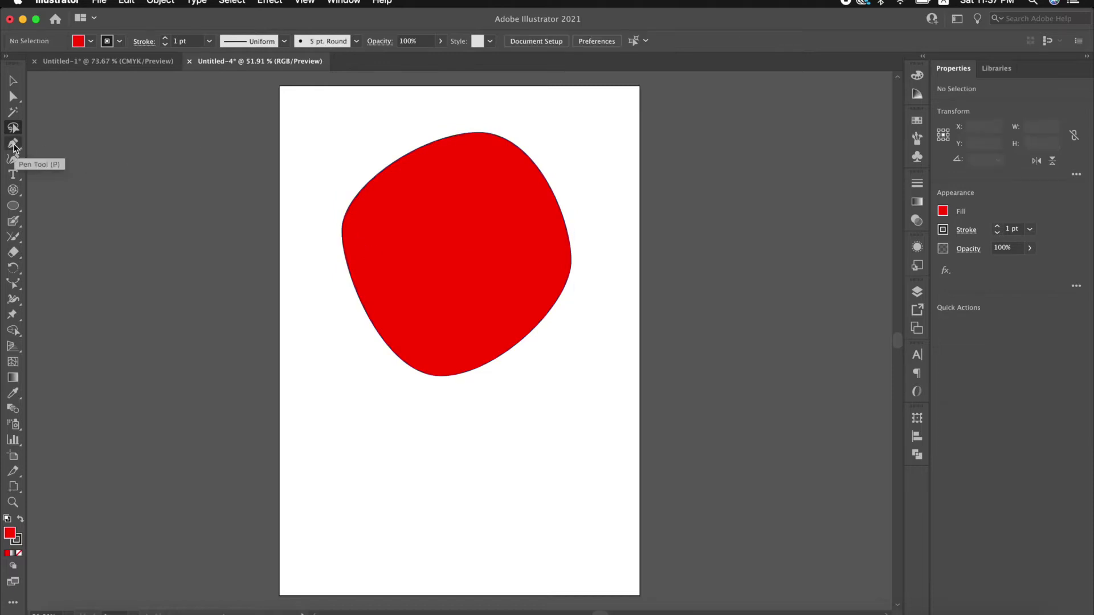
- Draw a closed red quadrilateral over the blob's top with the Pen tool
{"action": "left_click", "coordinate": [14, 146]}
{"action": "left_click", "coordinate": [57, 140]}
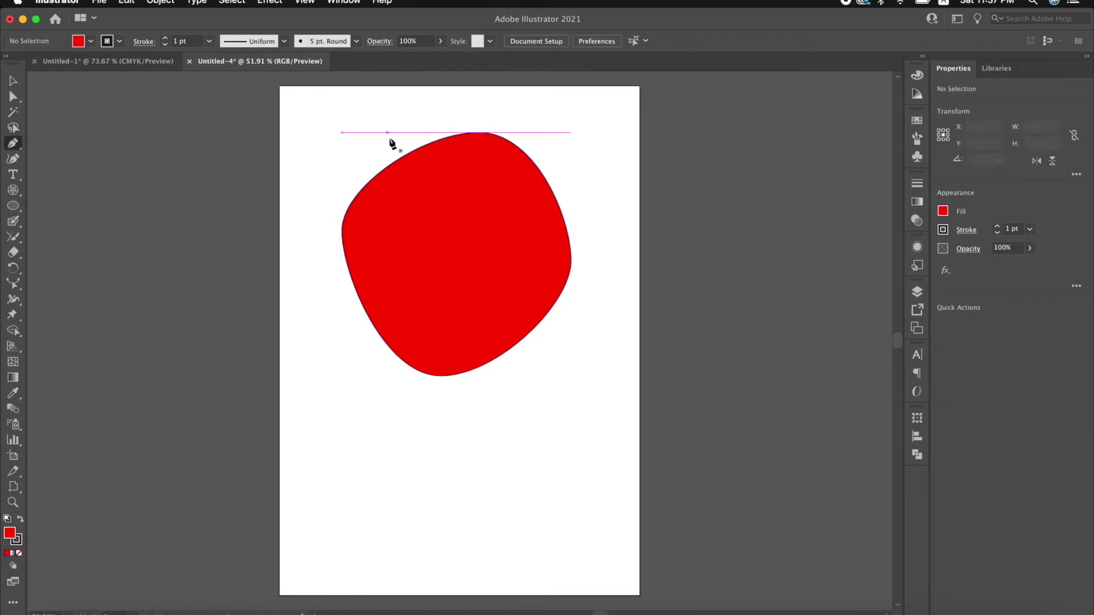
{"action": "left_click", "coordinate": [465, 102]}
{"action": "left_click", "coordinate": [459, 217]}
{"action": "left_click", "coordinate": [363, 236]}
{"action": "left_click", "coordinate": [342, 117]}
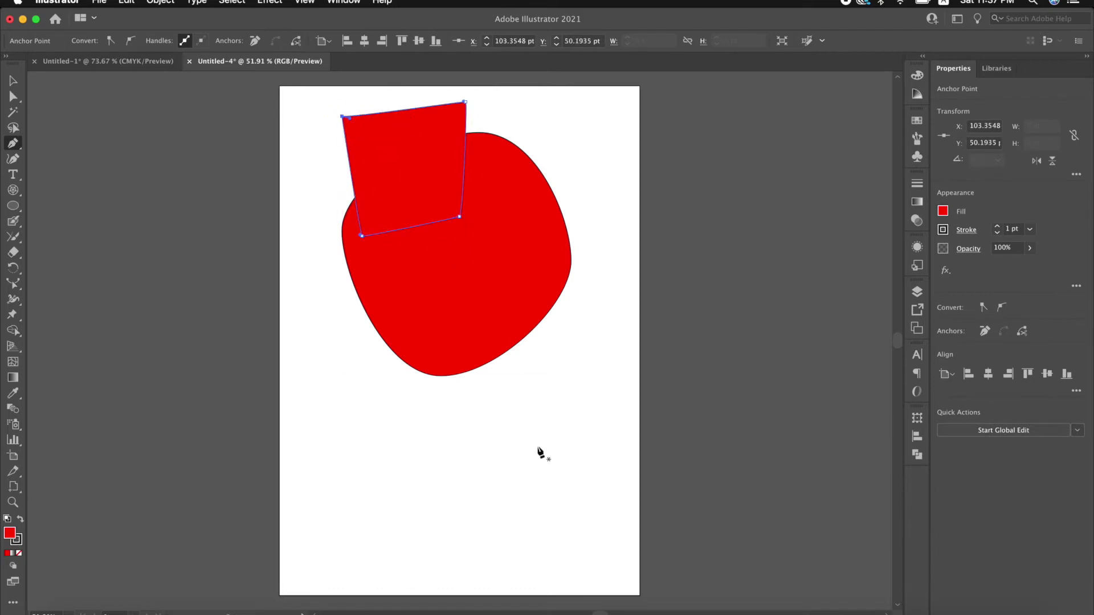
- Draw a closed curved 53.0466 x 236.5591 pt pen shape below the blob
{"action": "left_click", "coordinate": [367, 365]}
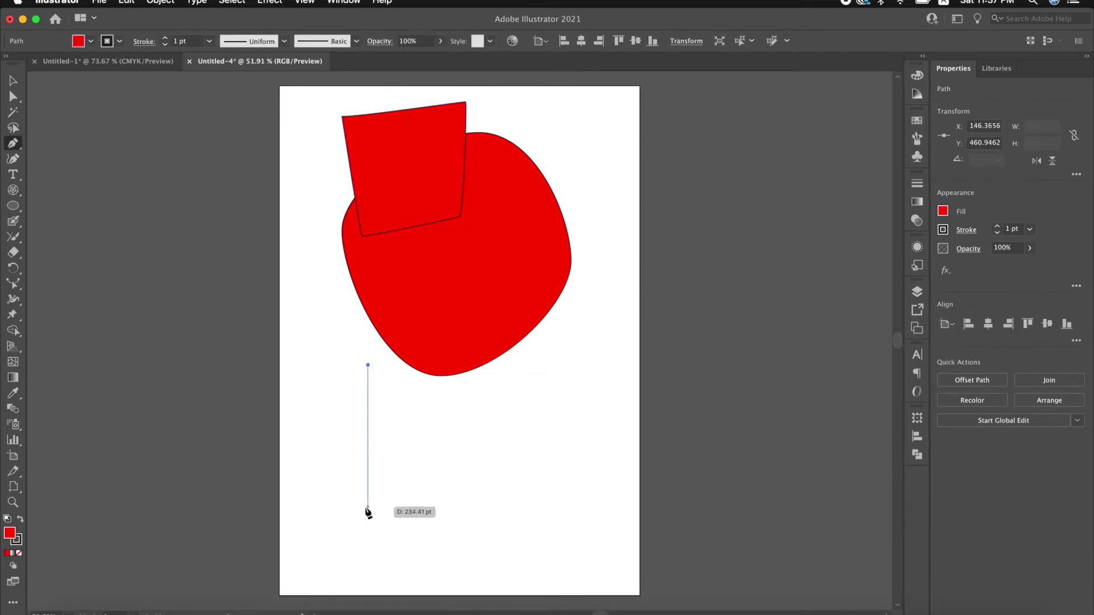
{"action": "left_click_drag", "start_coordinate": [367, 507], "coordinate": [440, 575]}
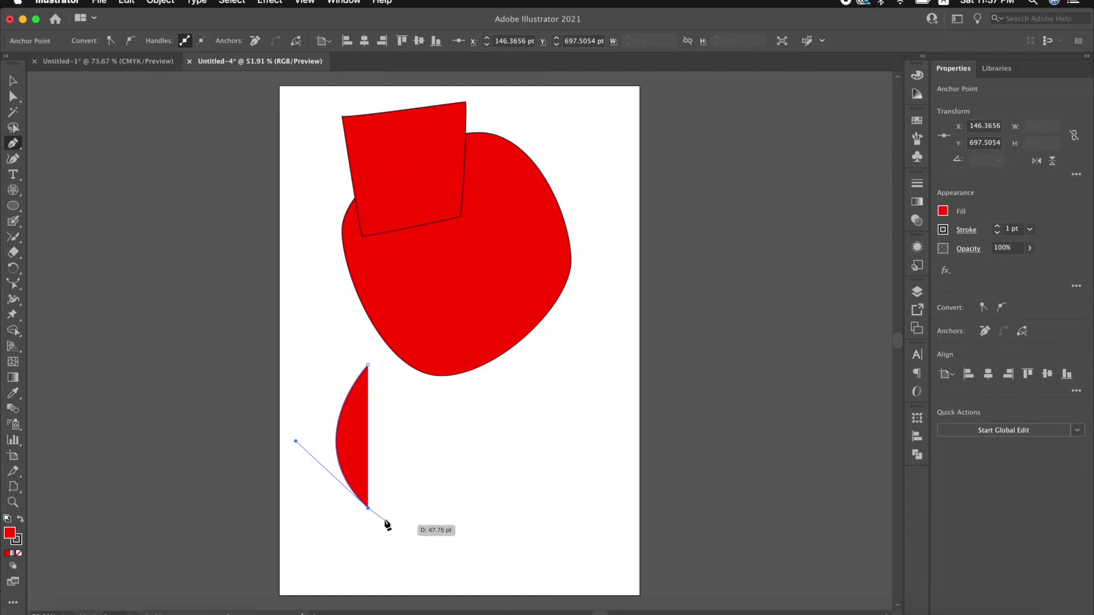
{"action": "left_click", "coordinate": [368, 365]}
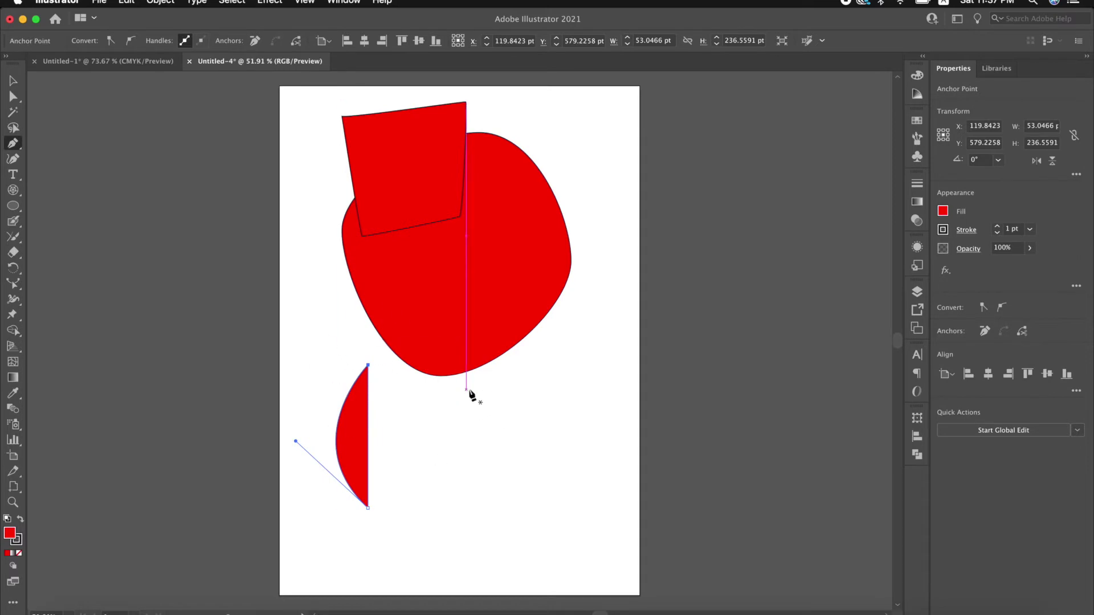
- Add anchors along the small shape's left curve and pull one out into a spike
{"action": "left_click", "coordinate": [16, 152]}
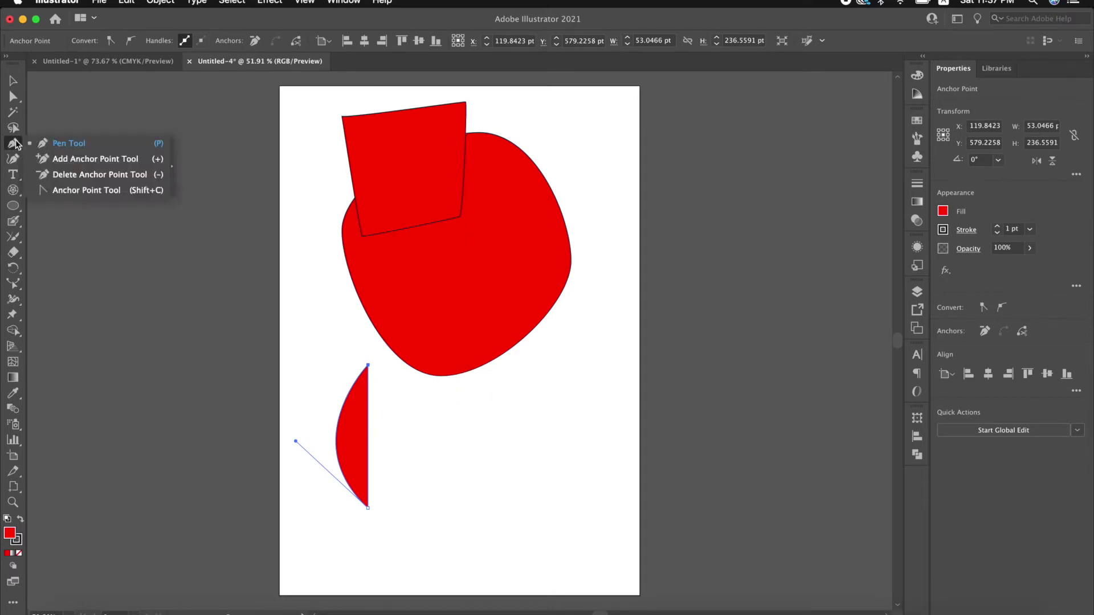
{"action": "left_click", "coordinate": [53, 160]}
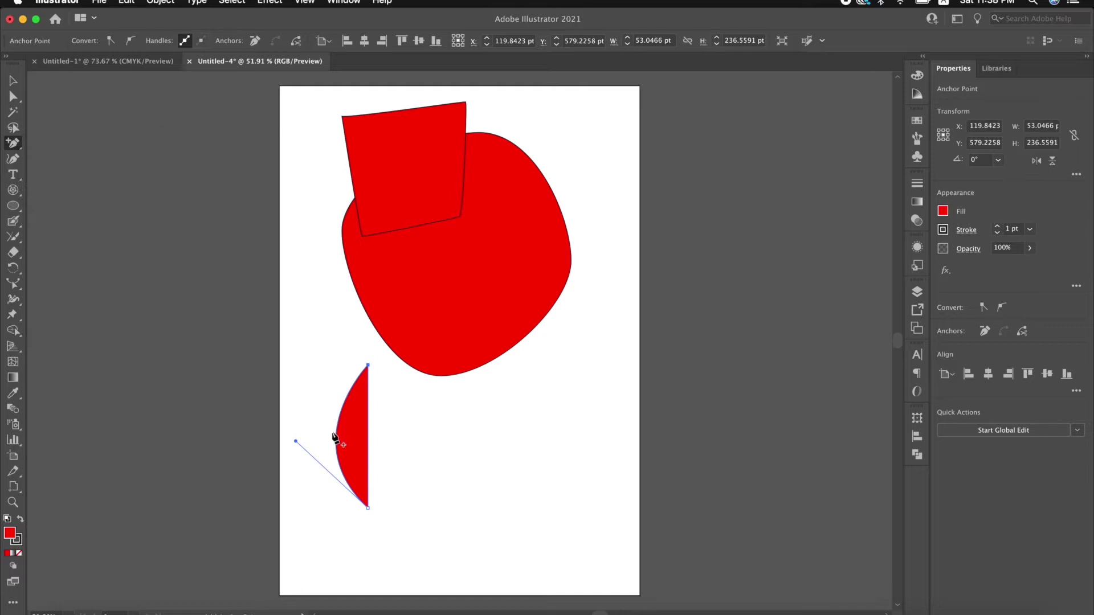
{"action": "left_click", "coordinate": [342, 410]}
{"action": "left_click", "coordinate": [337, 434]}
{"action": "left_click", "coordinate": [338, 426]}
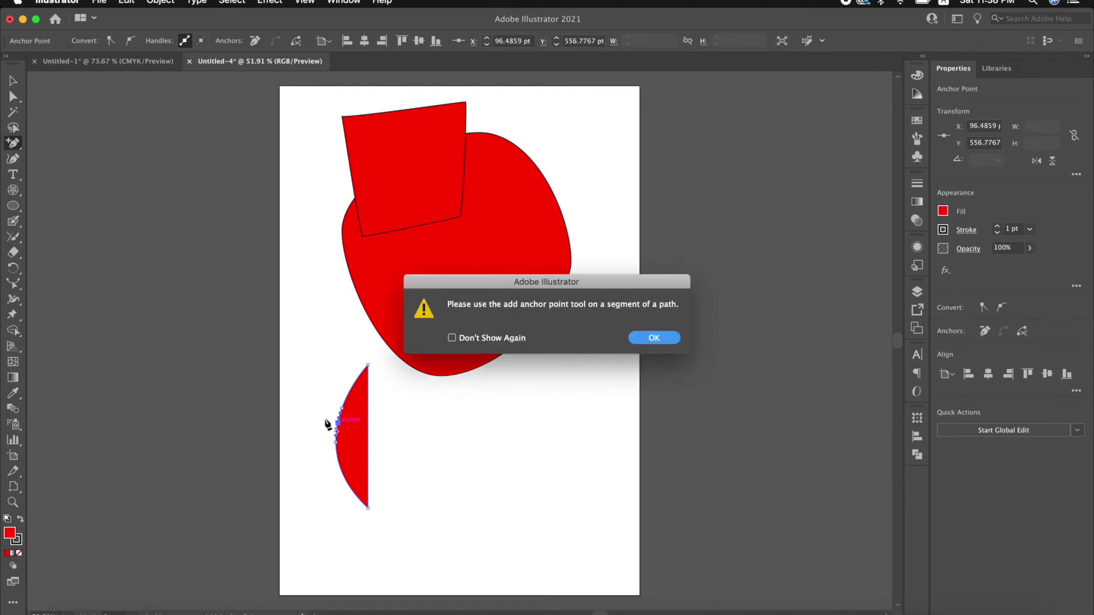
{"action": "left_click", "coordinate": [654, 338]}
{"action": "left_click", "coordinate": [21, 100]}
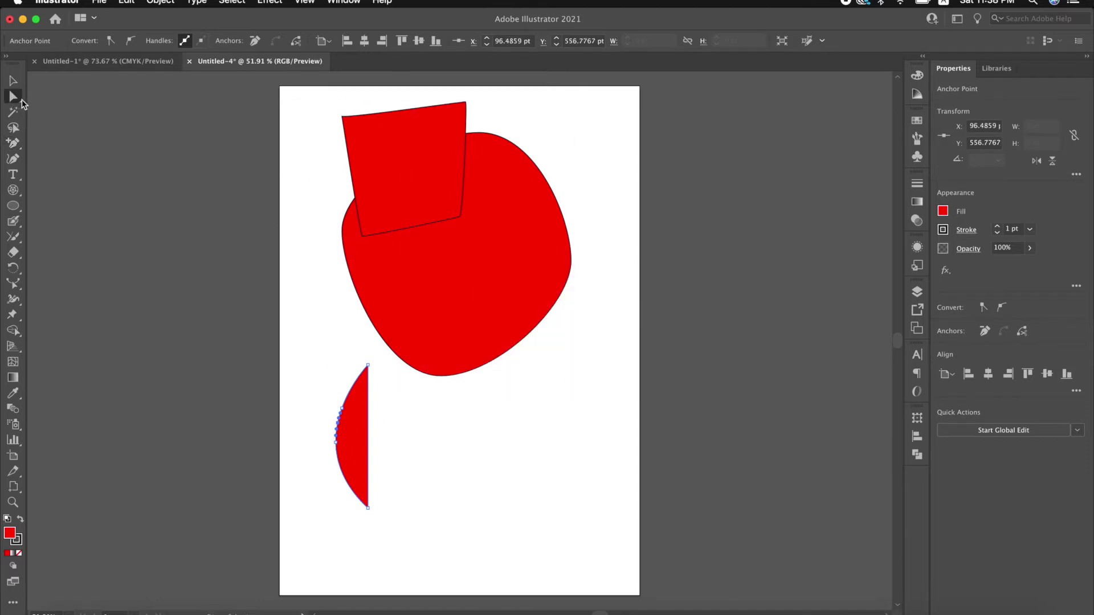
{"action": "left_click_drag", "start_coordinate": [336, 426], "coordinate": [323, 420]}
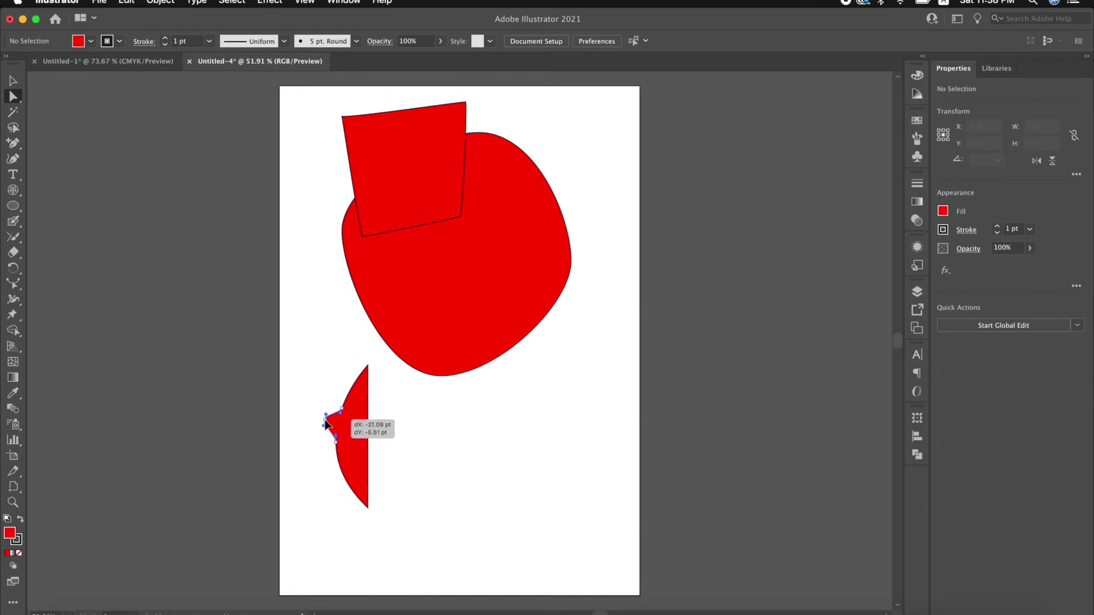
{"action": "left_click", "coordinate": [367, 507]}
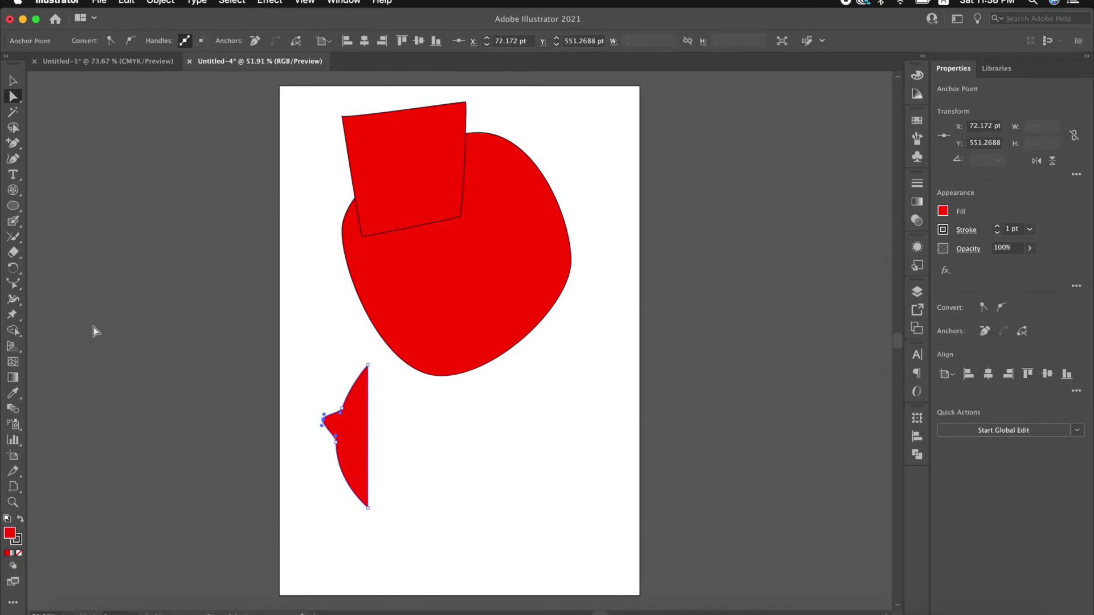
{"action": "left_click", "coordinate": [311, 373]}
- Remove the pointed notch anchor with the Delete Anchor Point tool
{"action": "left_click", "coordinate": [14, 143]}
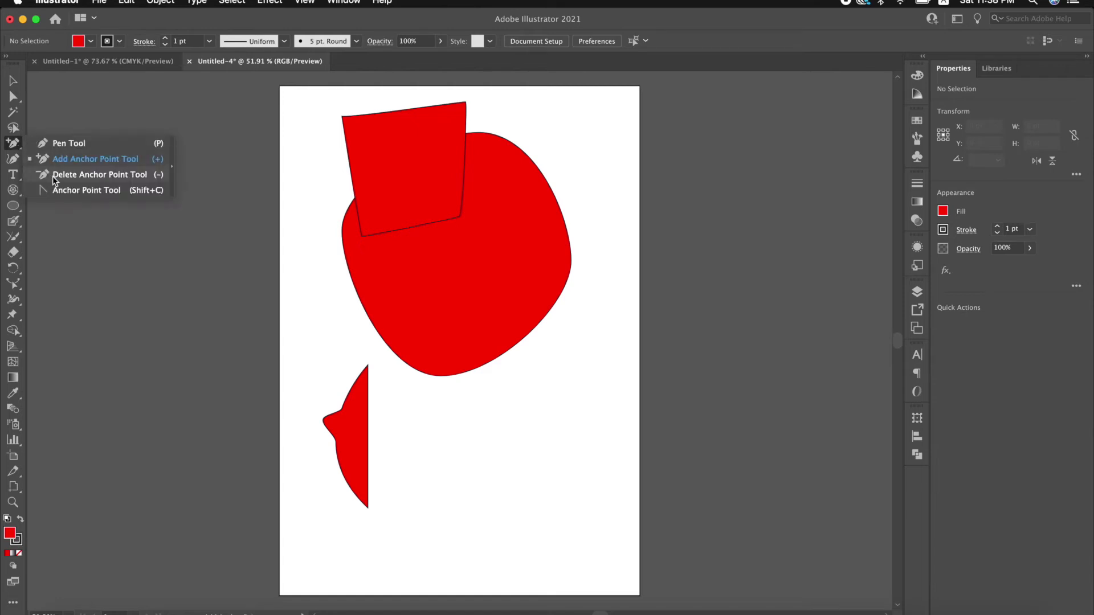
{"action": "left_click_drag", "start_coordinate": [19, 150], "coordinate": [31, 172]}
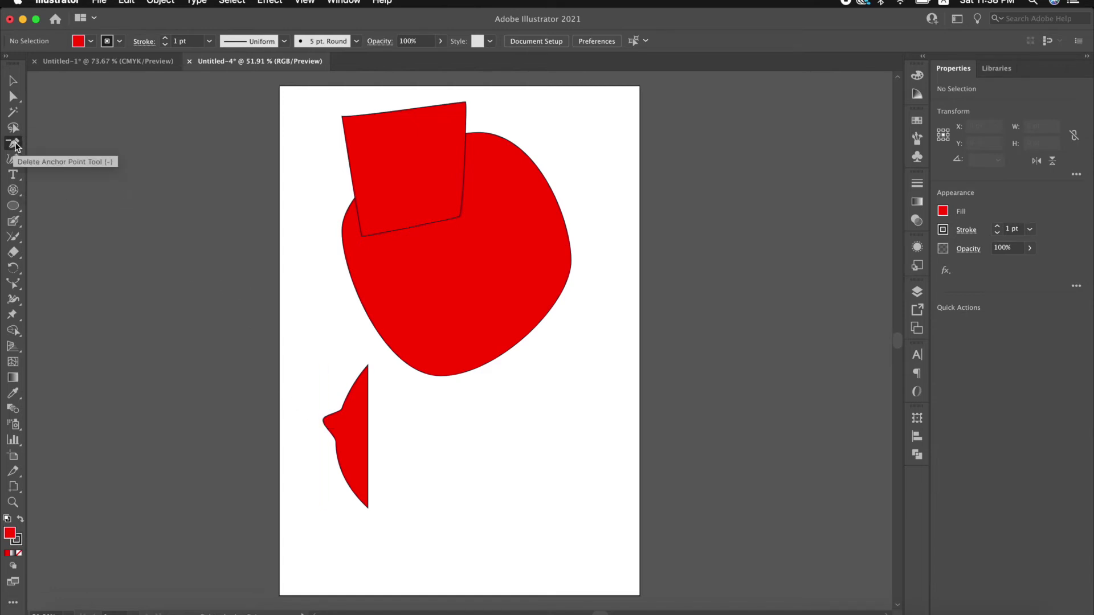
{"action": "left_click", "coordinate": [15, 144]}
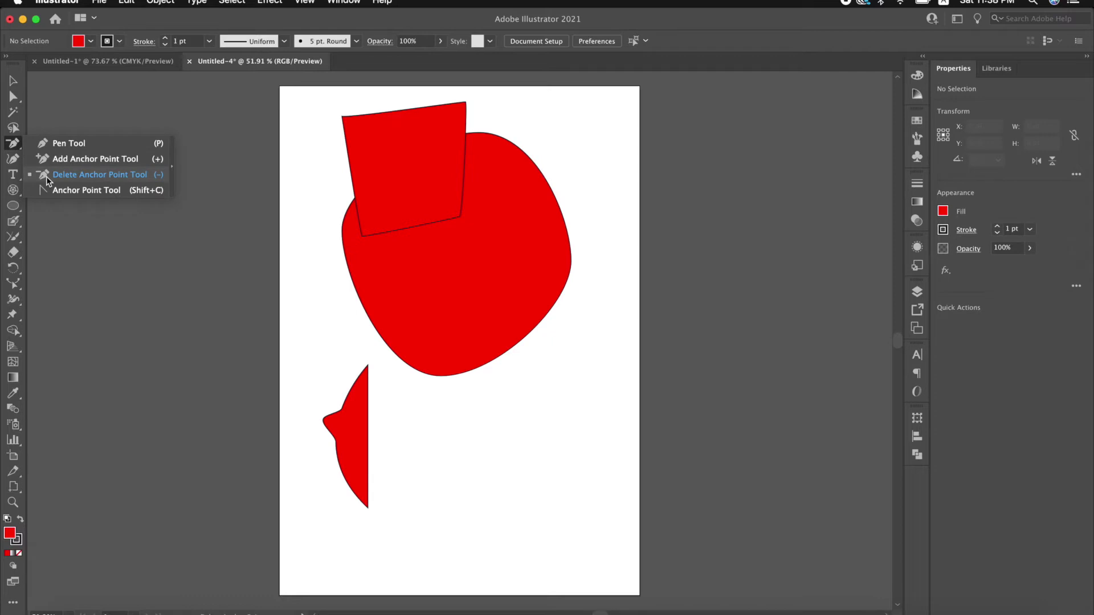
{"action": "left_click", "coordinate": [125, 178]}
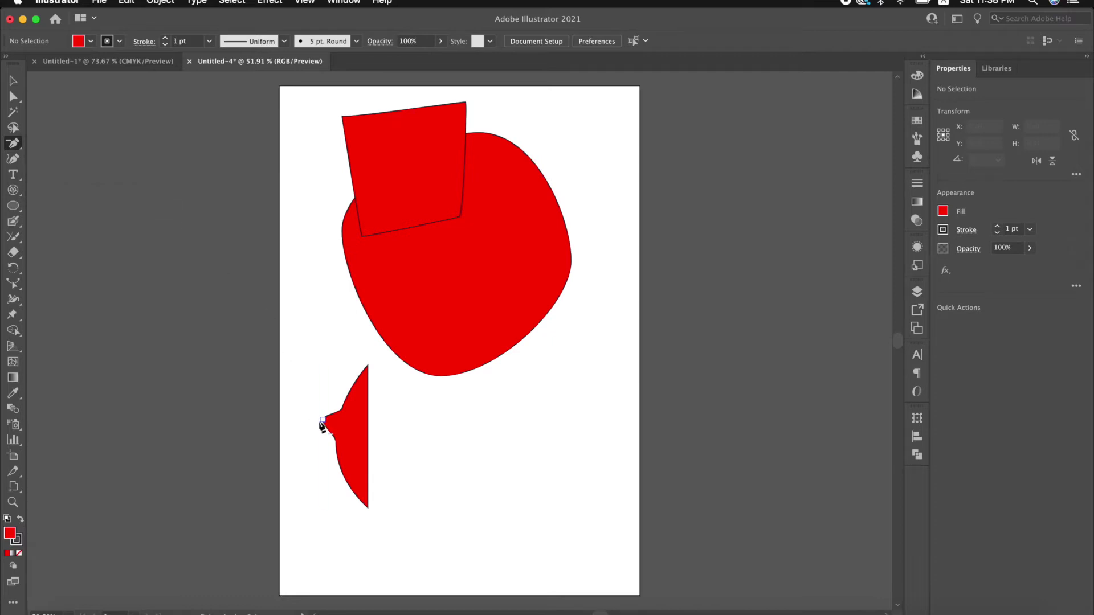
{"action": "left_click", "coordinate": [324, 422]}
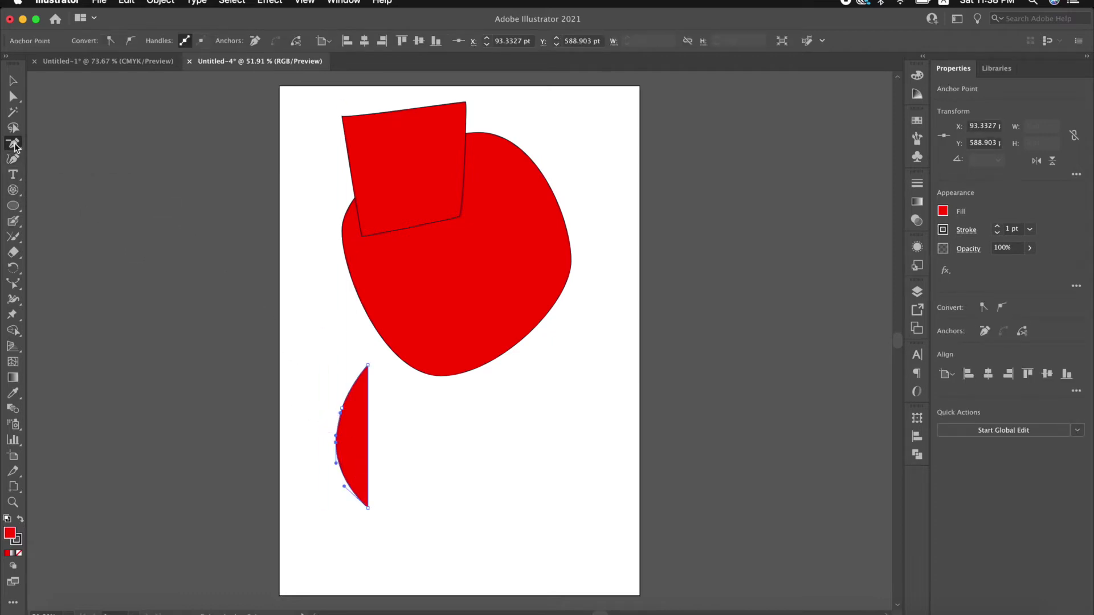
- Convert anchor handles to reshape the small shape into a 138.6423 x 253.7349 pt bean
{"action": "left_click", "coordinate": [15, 146]}
{"action": "left_click", "coordinate": [66, 197]}
{"action": "mouse_move", "coordinate": [342, 409]}
{"action": "left_mouse_down"}
{"action": "mouse_move", "coordinate": [352, 347]}
{"action": "mouse_move", "coordinate": [312, 333]}
{"action": "left_mouse_up"}
{"action": "left_click_drag", "start_coordinate": [342, 408], "coordinate": [331, 413]}
{"action": "left_click", "coordinate": [342, 408]}
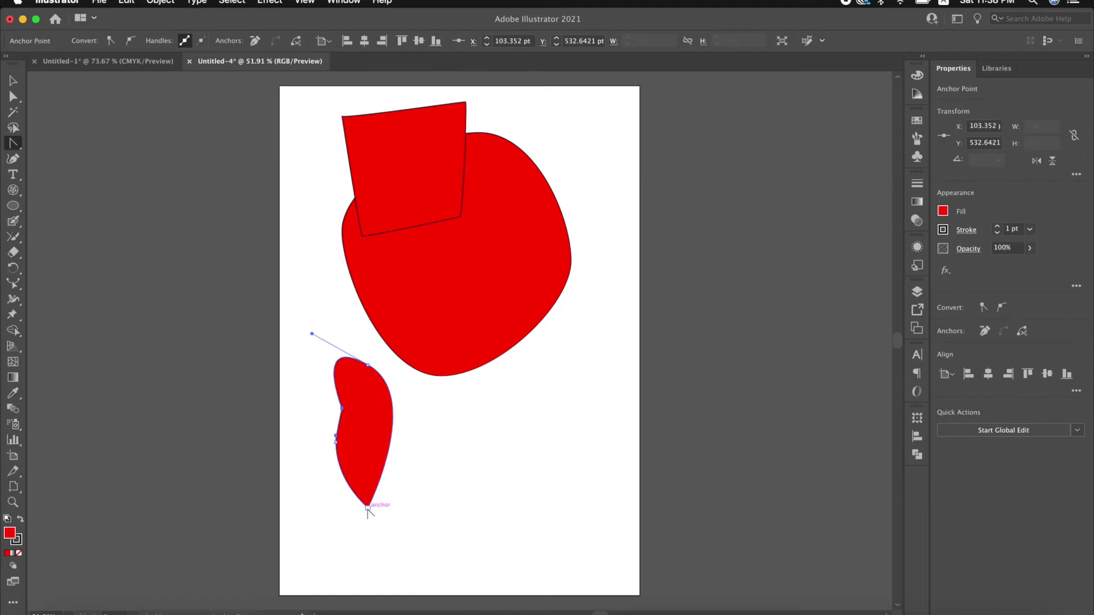
{"action": "left_click_drag", "start_coordinate": [367, 507], "coordinate": [414, 498]}
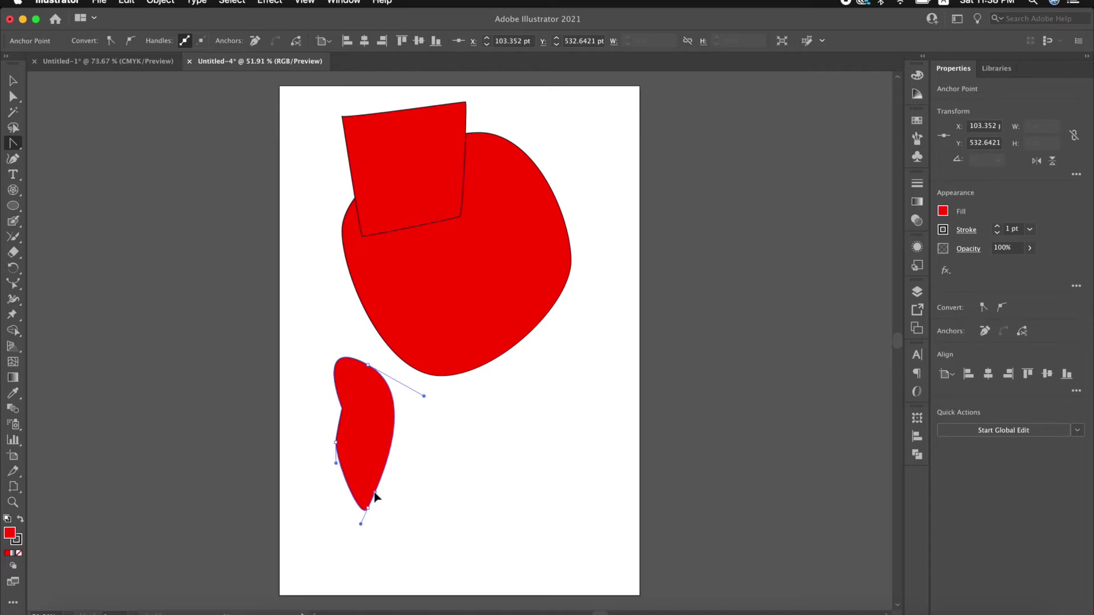
{"action": "left_click", "coordinate": [342, 408]}
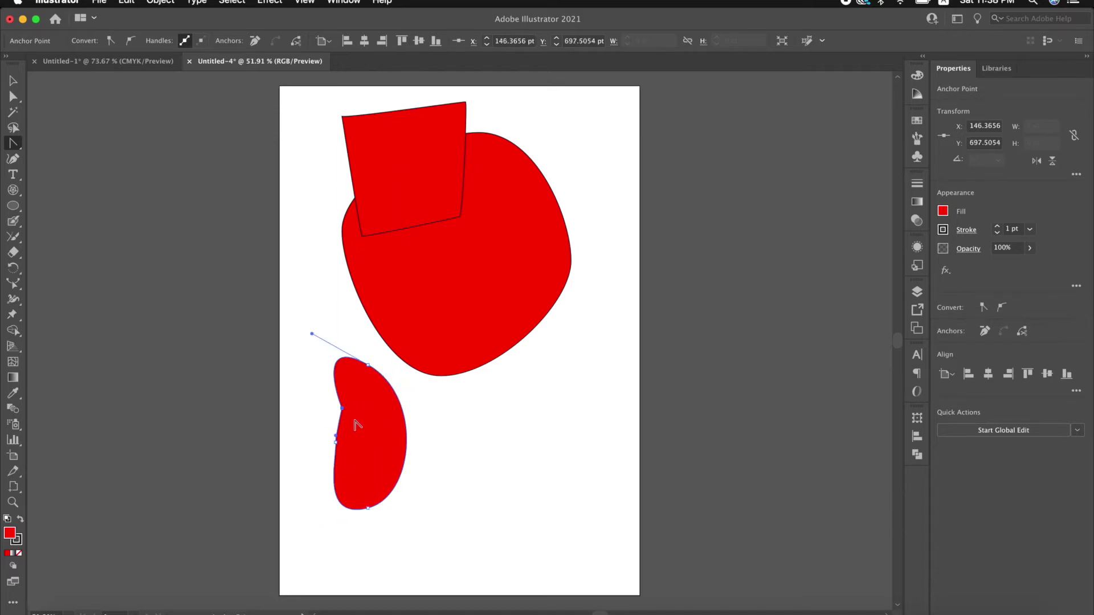
{"action": "mouse_move", "coordinate": [342, 409]}
{"action": "left_mouse_down"}
{"action": "mouse_move", "coordinate": [346, 392]}
{"action": "mouse_move", "coordinate": [370, 422]}
{"action": "left_mouse_up"}
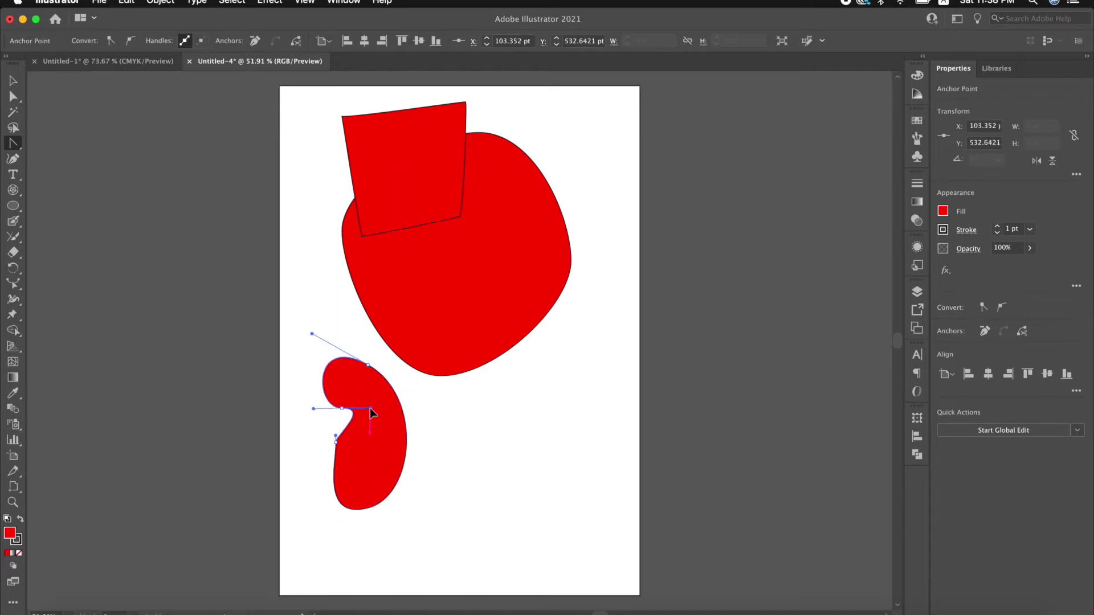
{"action": "left_click", "coordinate": [17, 164]}
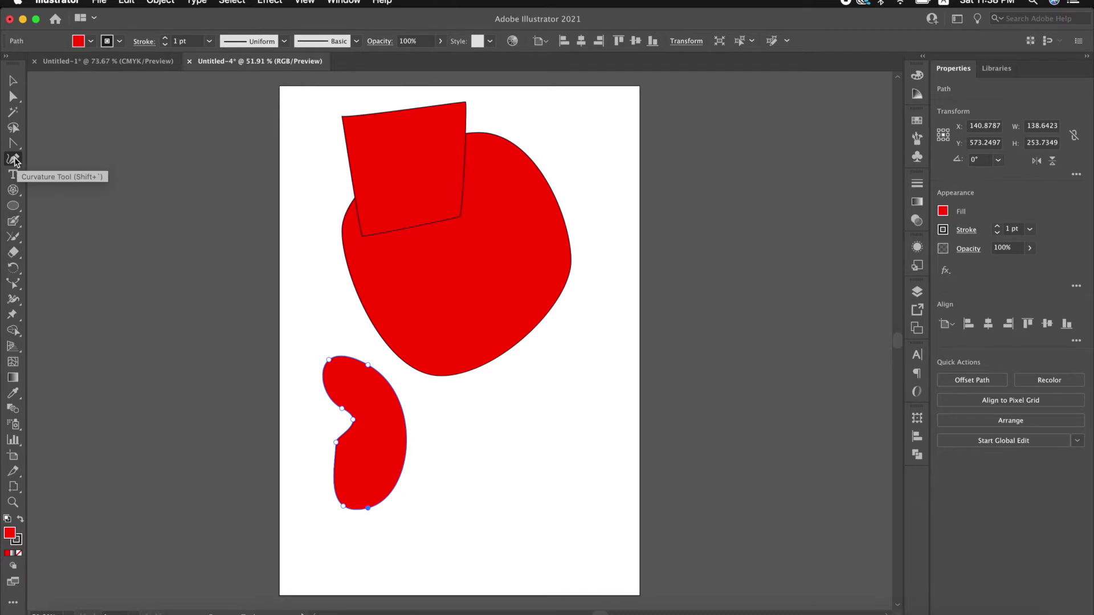
- Draw a tall 185.2748 x 448.75 pt red teardrop at lower right with curved pen points
{"action": "left_click", "coordinate": [568, 352]}
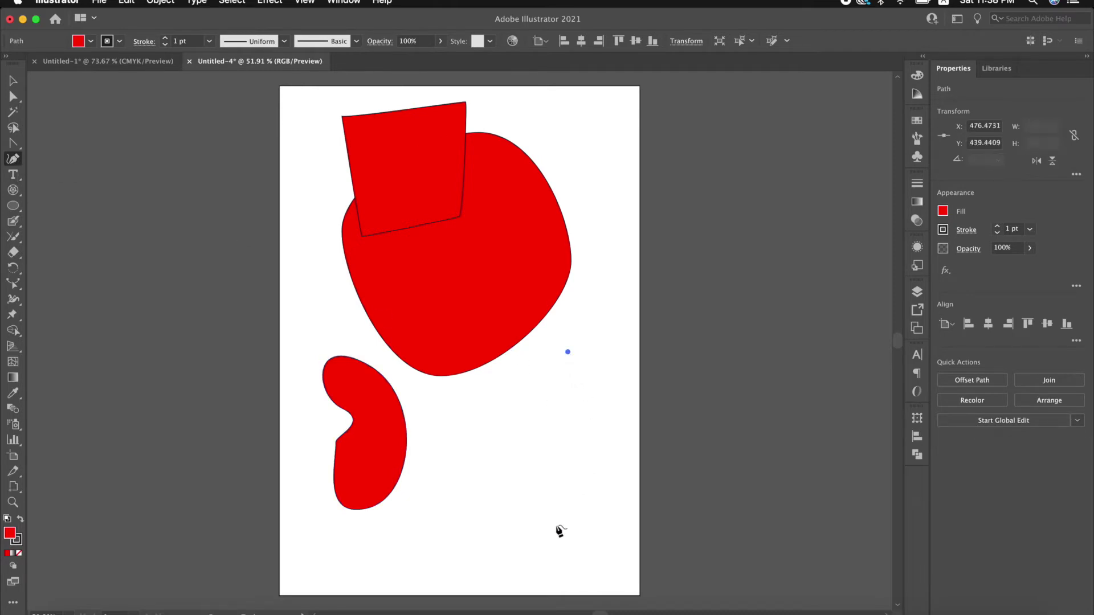
{"action": "left_click_drag", "start_coordinate": [526, 522], "coordinate": [541, 536]}
{"action": "left_click_drag", "start_coordinate": [612, 553], "coordinate": [615, 562]}
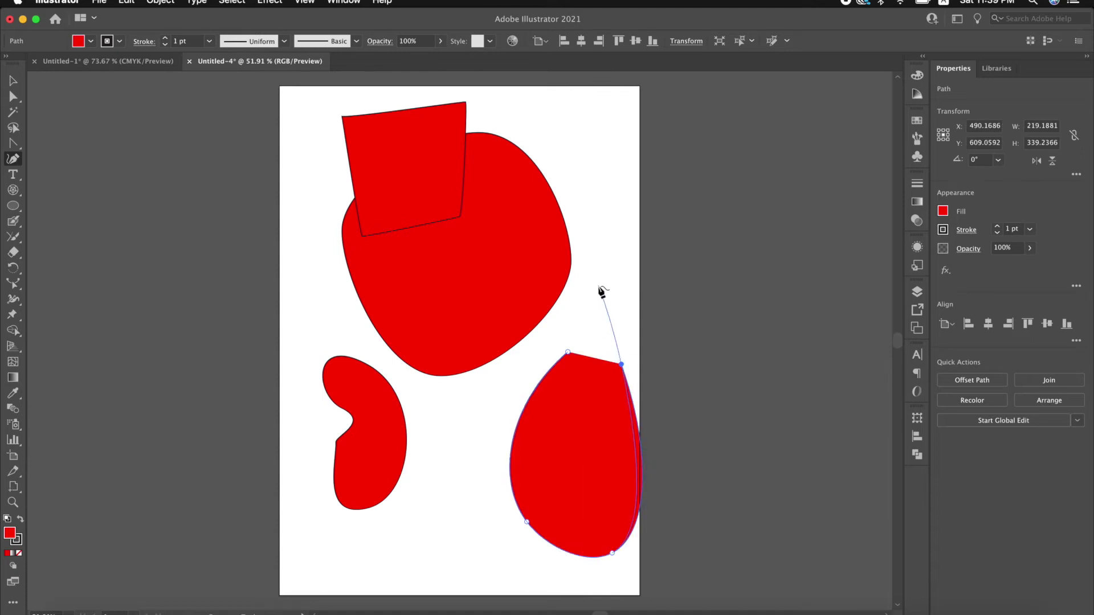
{"action": "left_click_drag", "start_coordinate": [599, 286], "coordinate": [621, 364]}
{"action": "left_click", "coordinate": [569, 352]}
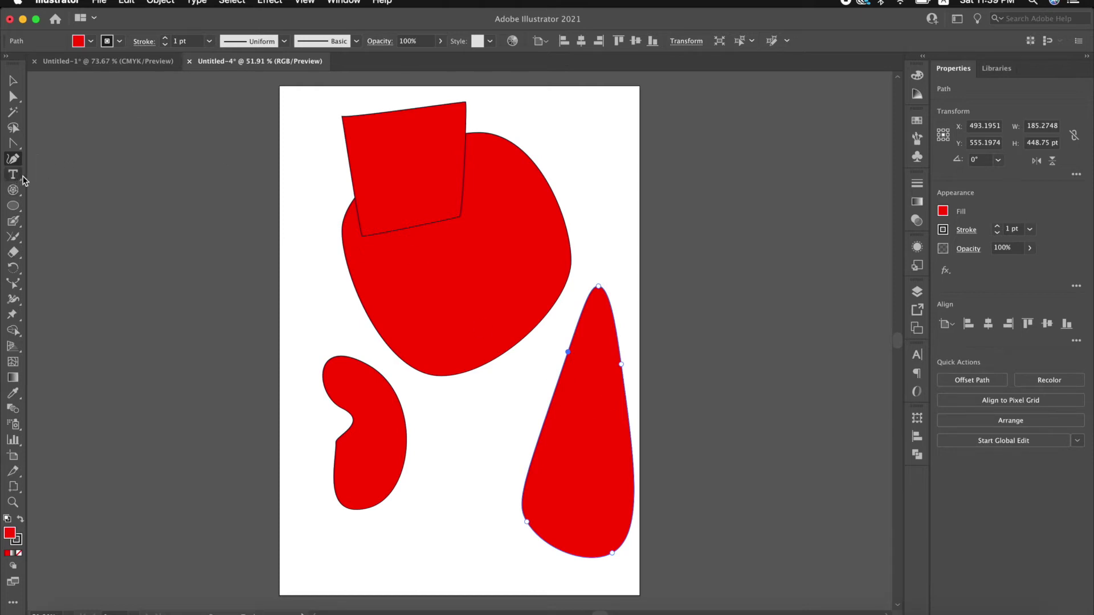
{"action": "left_click", "coordinate": [14, 81]}
- Delete the red shapes and type a new text object on the artboard
{"action": "left_click_drag", "start_coordinate": [307, 112], "coordinate": [609, 516]}
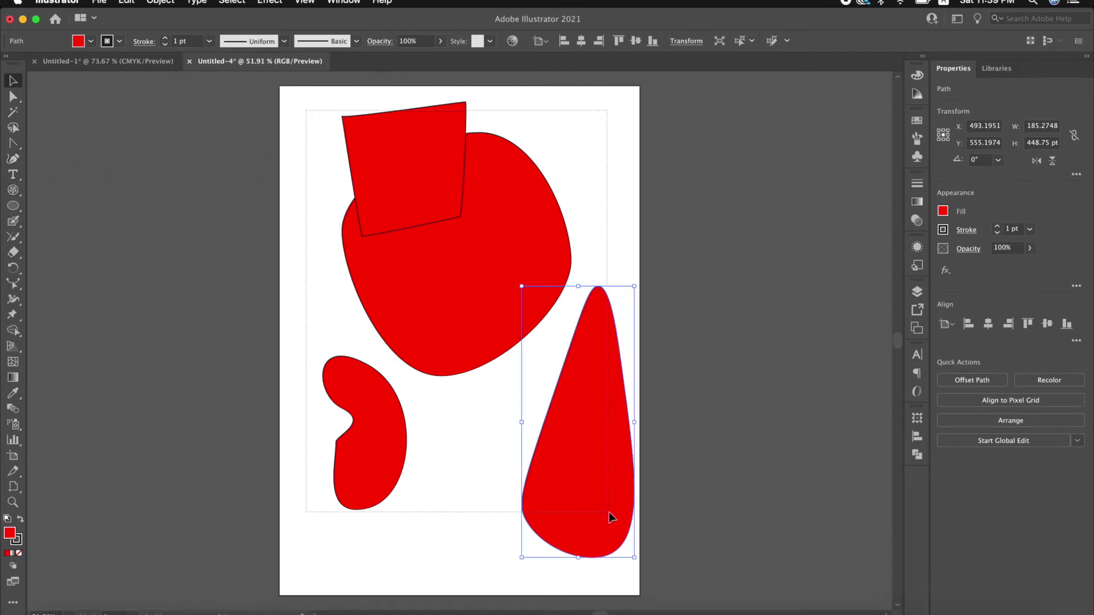
{"action": "key", "text": "Delete"}
{"action": "left_click", "coordinate": [13, 174]}
{"action": "left_click", "coordinate": [418, 193]}
{"action": "type", "text": "text"}
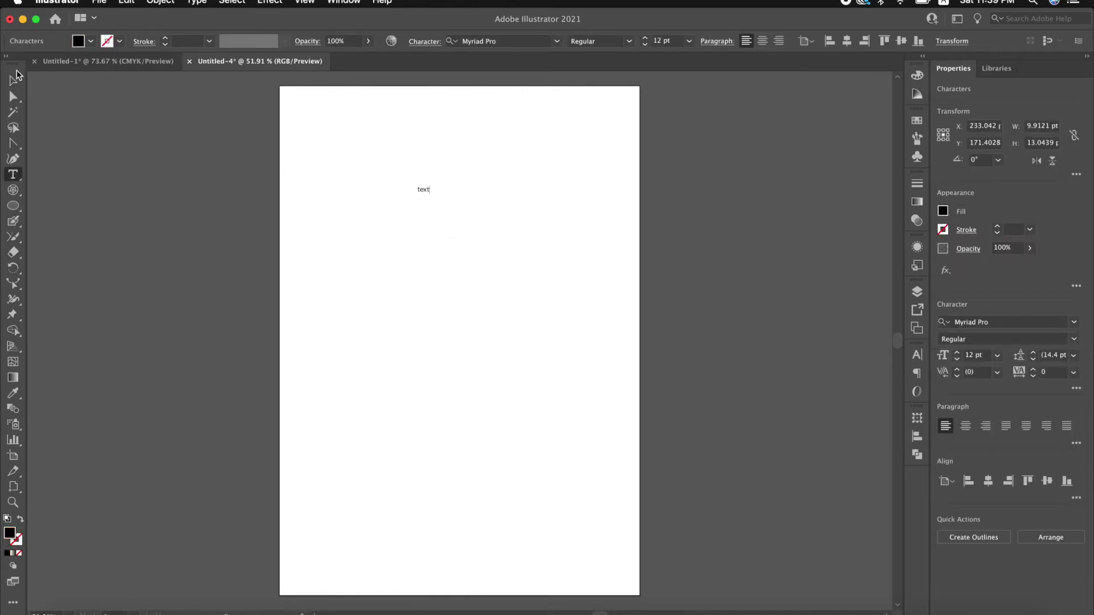
{"action": "left_click", "coordinate": [15, 77]}
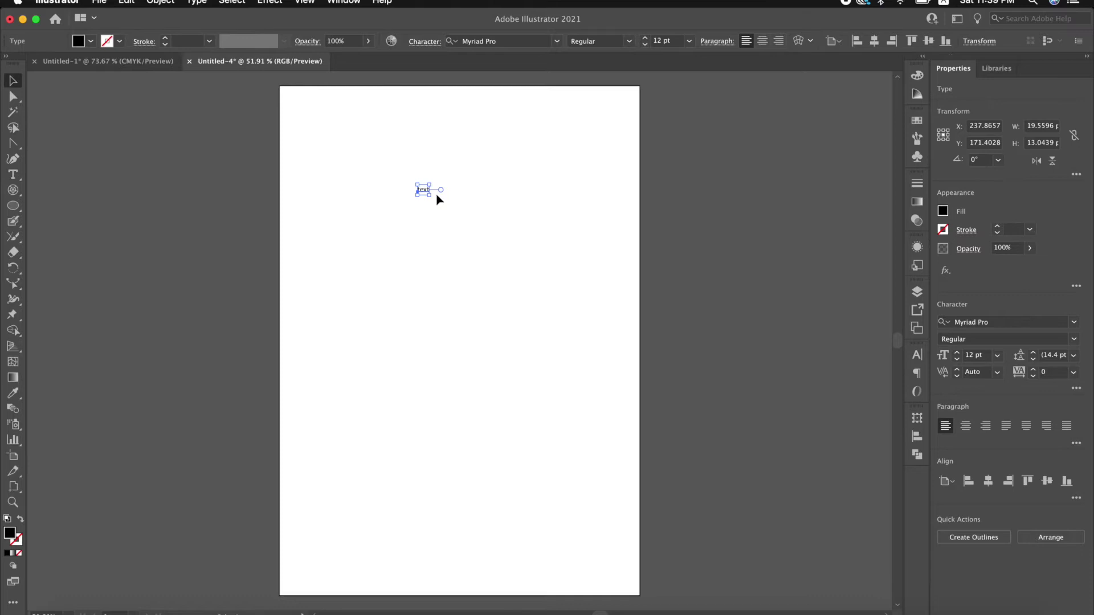
- Enlarge the text to about 181 pt, centre it, and set the font to Boldfinger
{"action": "left_click_drag", "start_coordinate": [429, 196], "coordinate": [597, 305]}
{"action": "left_click_drag", "start_coordinate": [539, 260], "coordinate": [489, 257]}
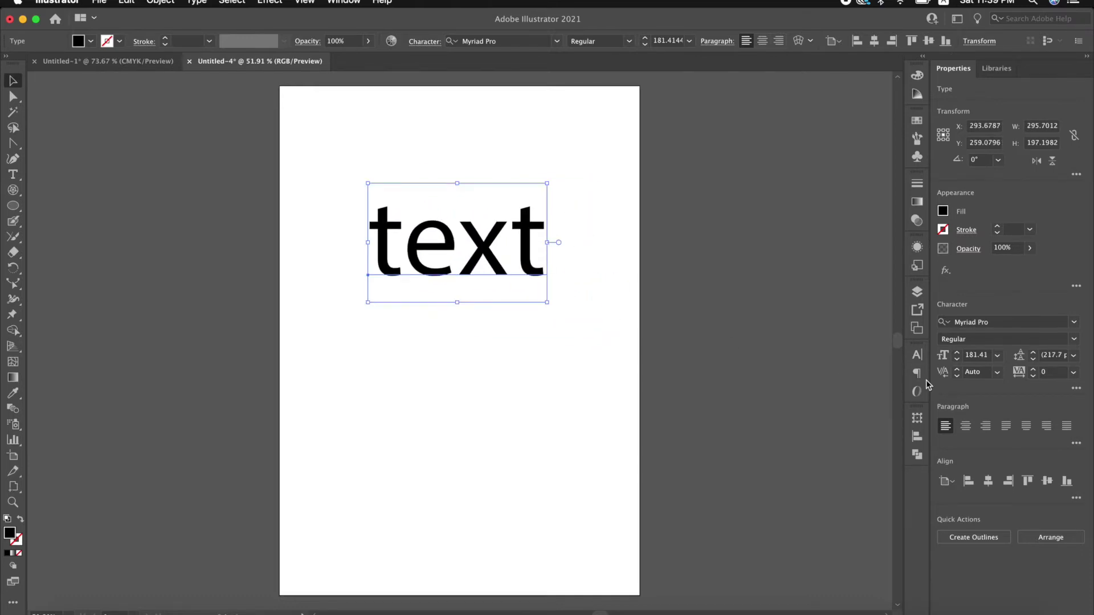
{"action": "left_click", "coordinate": [917, 354]}
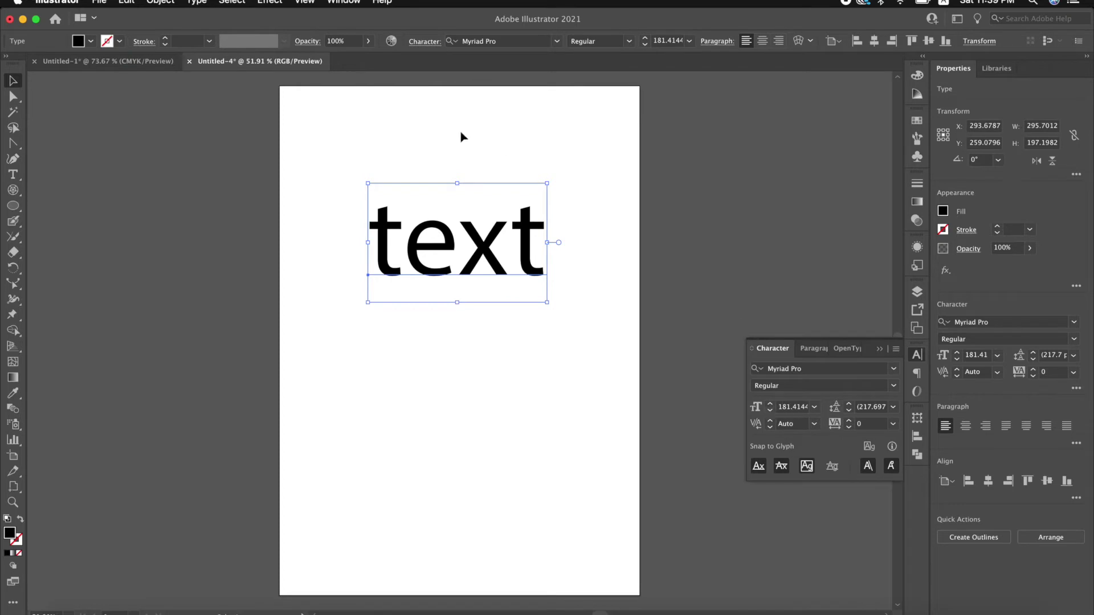
{"action": "left_click", "coordinate": [556, 44]}
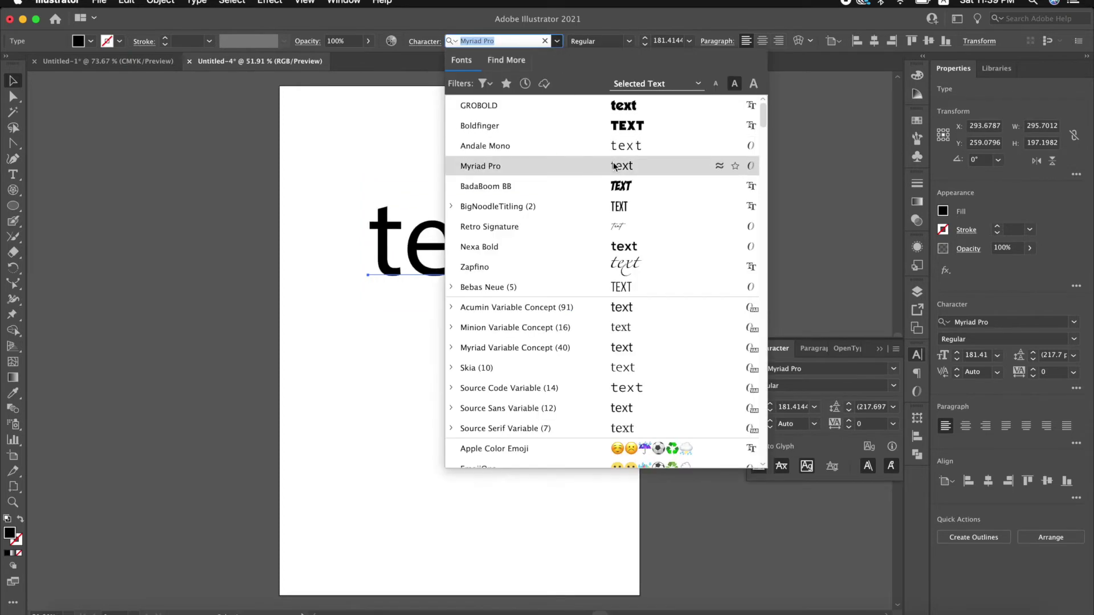
{"action": "left_click", "coordinate": [628, 122]}
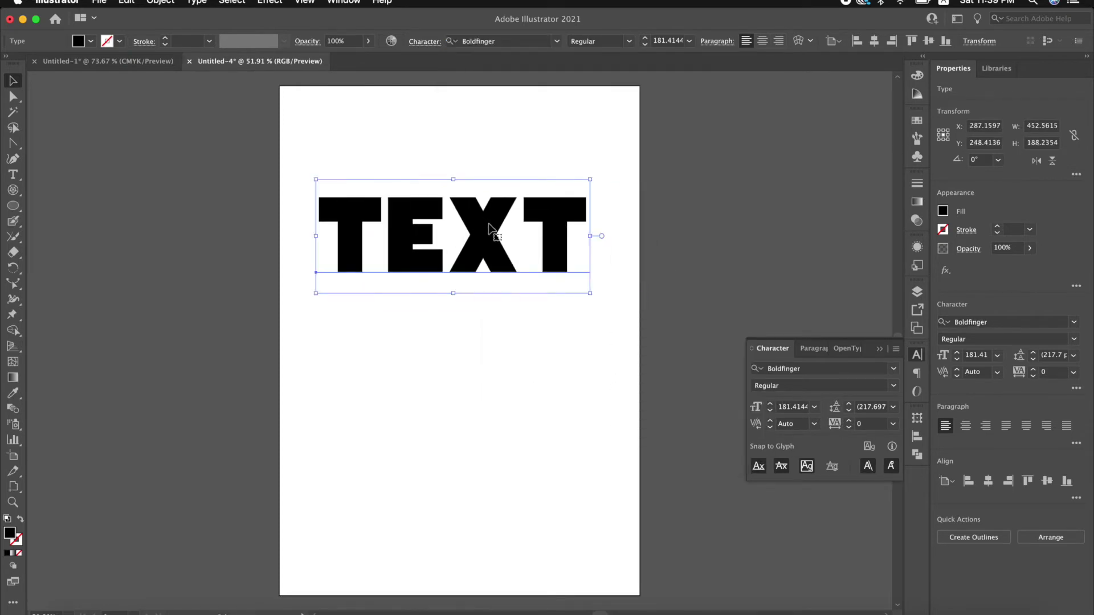
{"action": "right_click", "coordinate": [471, 217]}
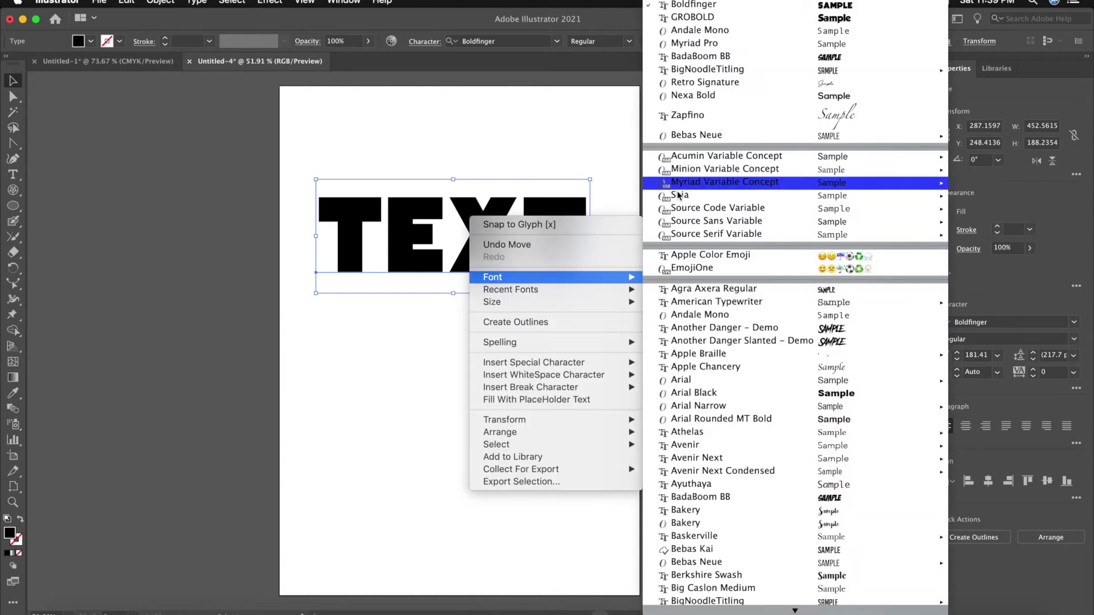
{"action": "left_click", "coordinate": [462, 122]}
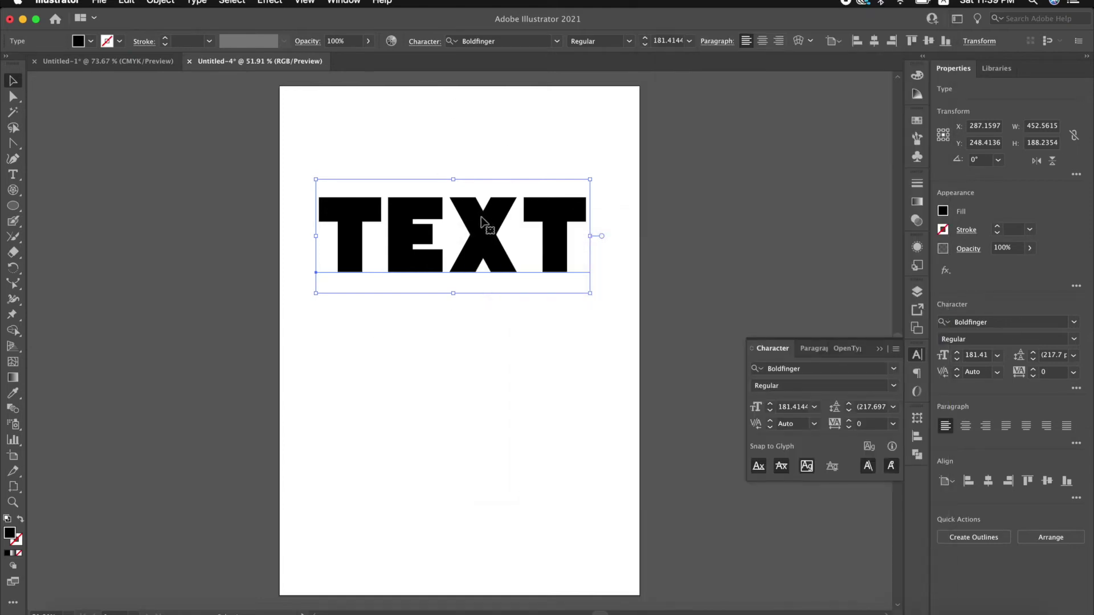
{"action": "left_click_drag", "start_coordinate": [487, 218], "coordinate": [491, 246]}
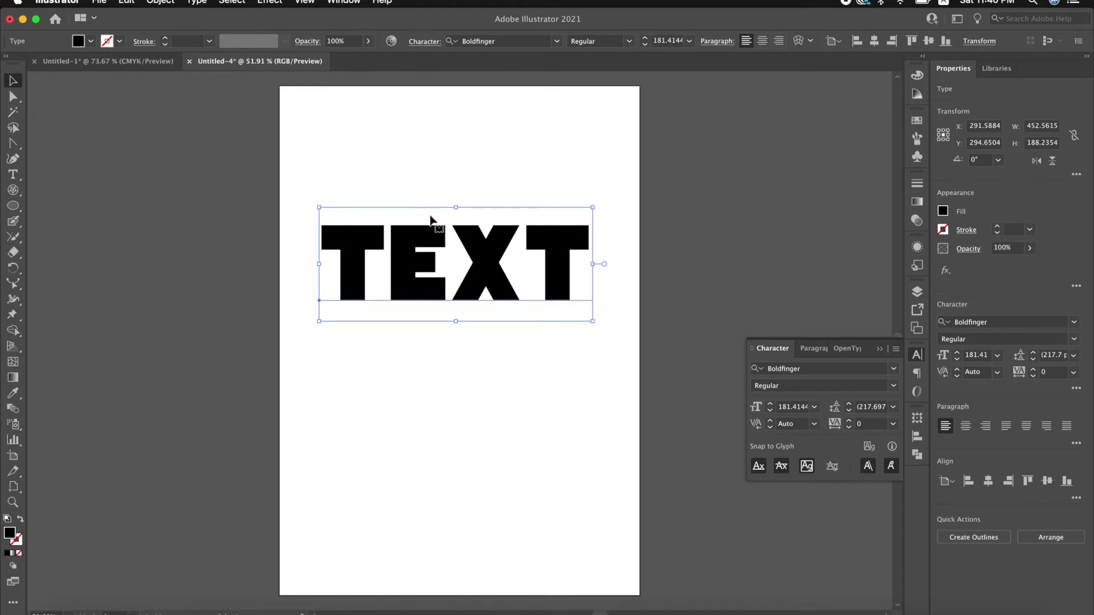
- Fine-tune the TEXT position and convert it to outlines with Create Outlines
{"action": "left_click_drag", "start_coordinate": [409, 224], "coordinate": [404, 195]}
{"action": "left_click_drag", "start_coordinate": [483, 229], "coordinate": [482, 256]}
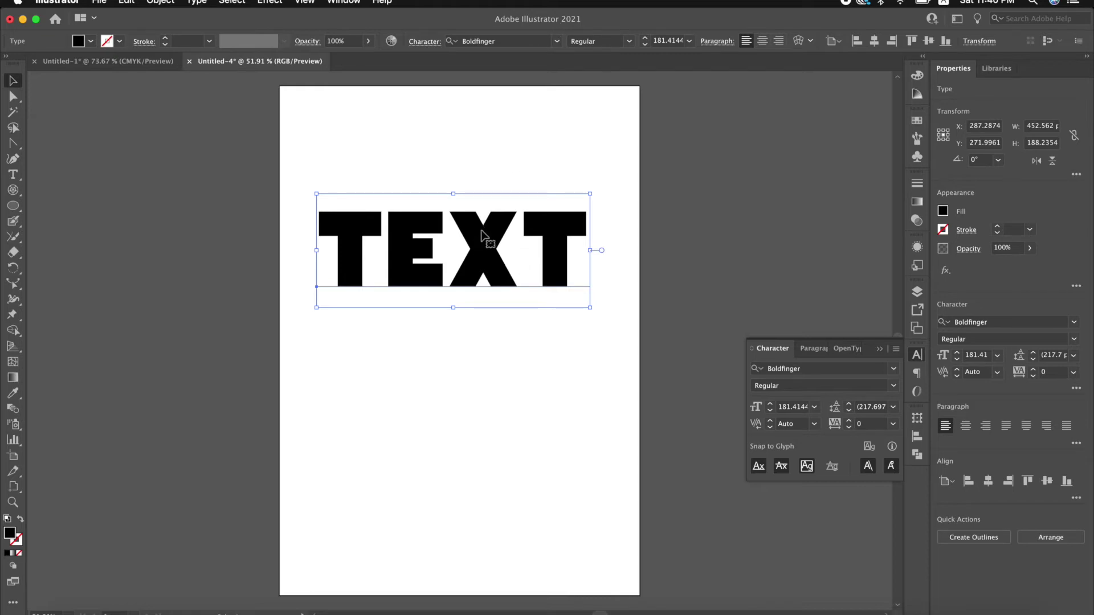
{"action": "left_click_drag", "start_coordinate": [301, 165], "coordinate": [613, 319]}
{"action": "right_click", "coordinate": [482, 240]}
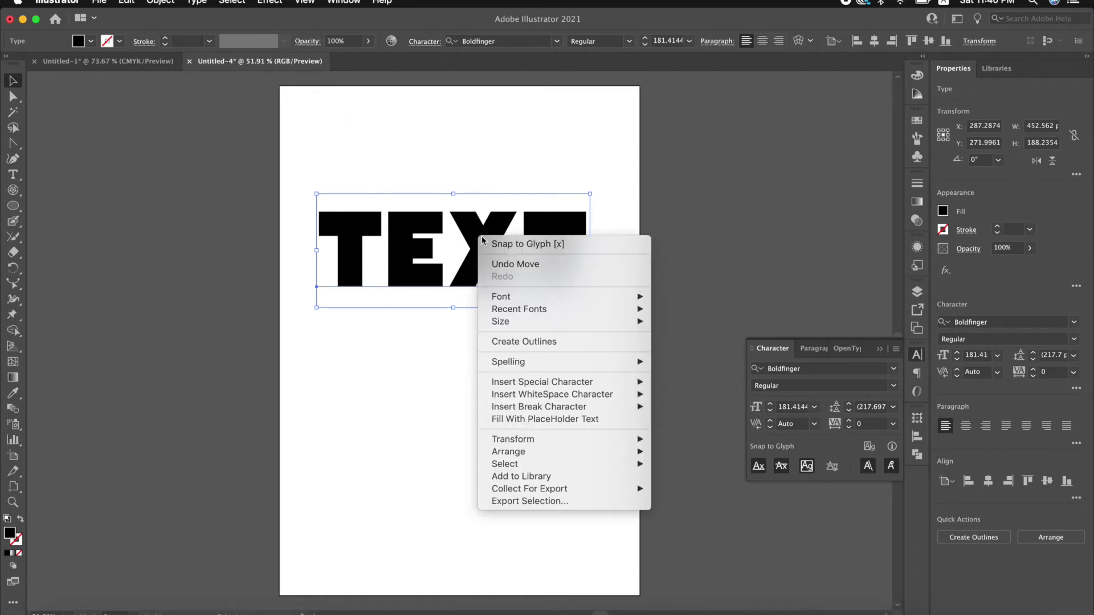
{"action": "left_click", "coordinate": [525, 344]}
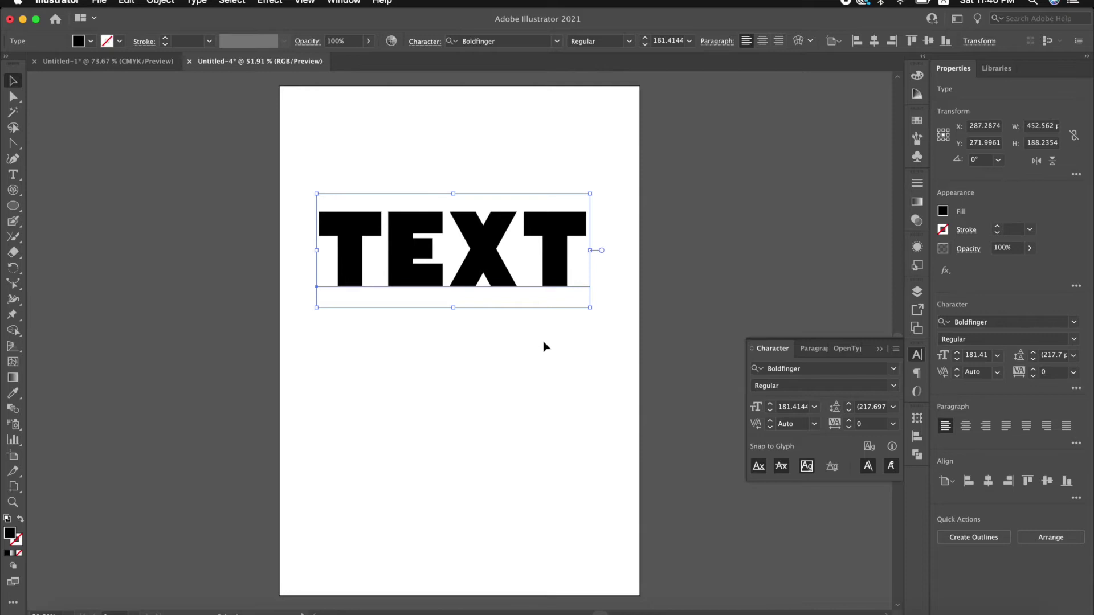
{"action": "right_click", "coordinate": [481, 243]}
{"action": "left_click", "coordinate": [527, 351]}
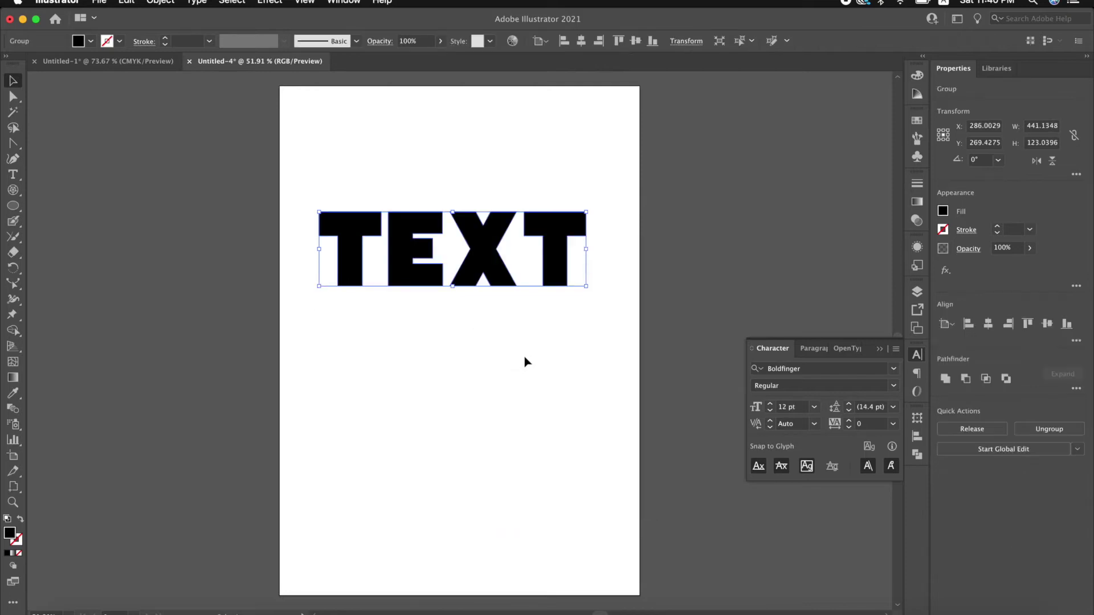
- Move the outlined TEXT group up to X 297.6378, Y 124.2662 pt near the artboard top
{"action": "key", "text": "ctrl+z"}
{"action": "key", "text": "ctrl+shift+z"}
{"action": "mouse_move", "coordinate": [482, 239]}
{"action": "left_mouse_down"}
{"action": "mouse_move", "coordinate": [493, 146]}
{"action": "mouse_move", "coordinate": [483, 184]}
{"action": "left_mouse_up"}
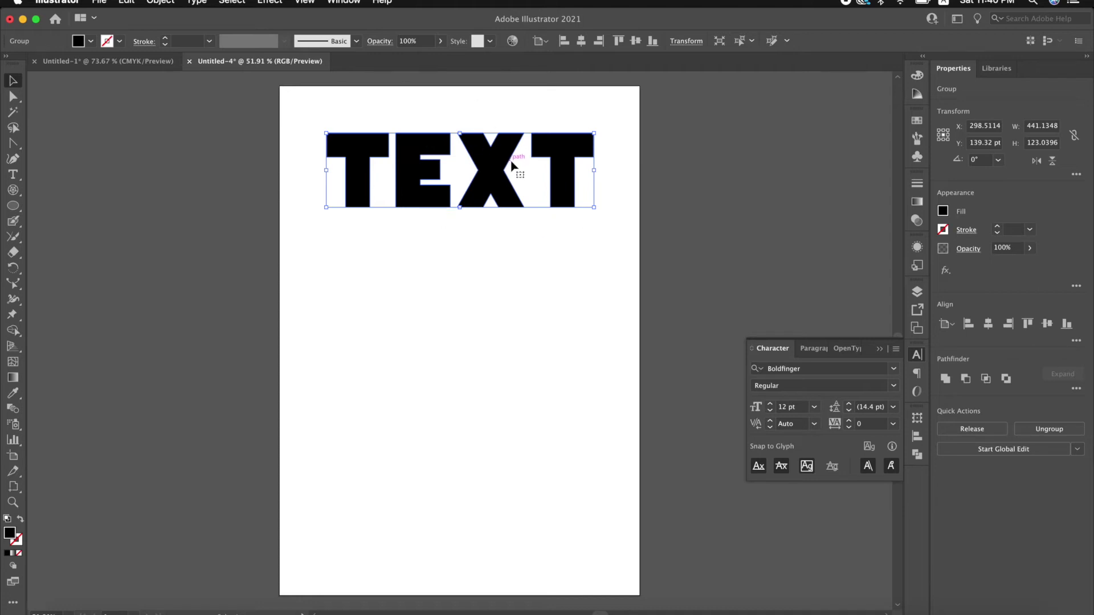
{"action": "left_click_drag", "start_coordinate": [508, 208], "coordinate": [508, 199]}
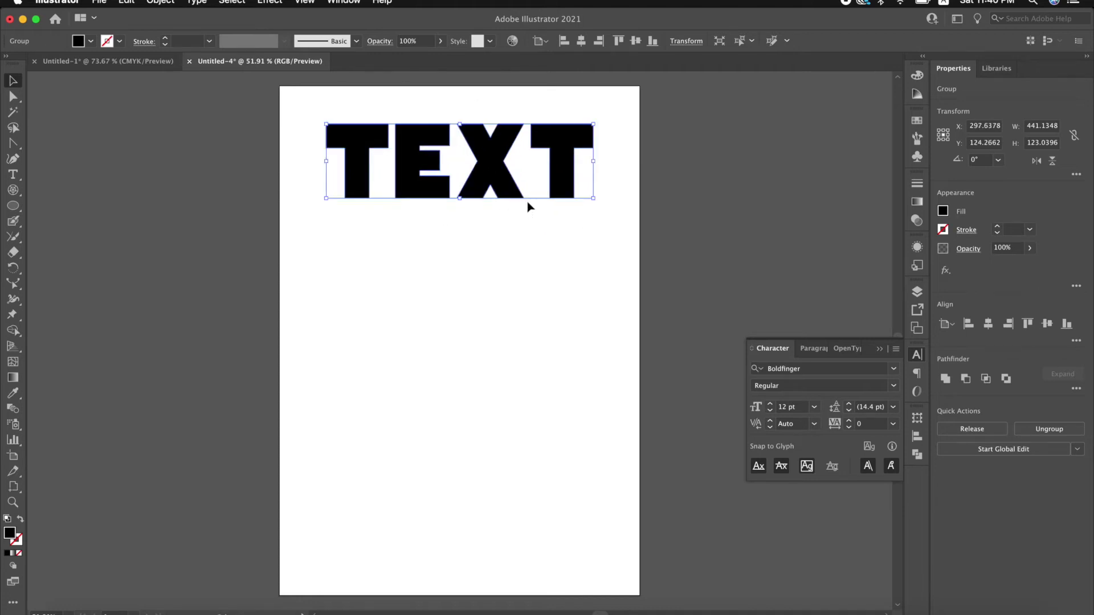
- Try Vertical Type on a Path on the lettering and dismiss the non-compound path warning
{"action": "left_click", "coordinate": [12, 175]}
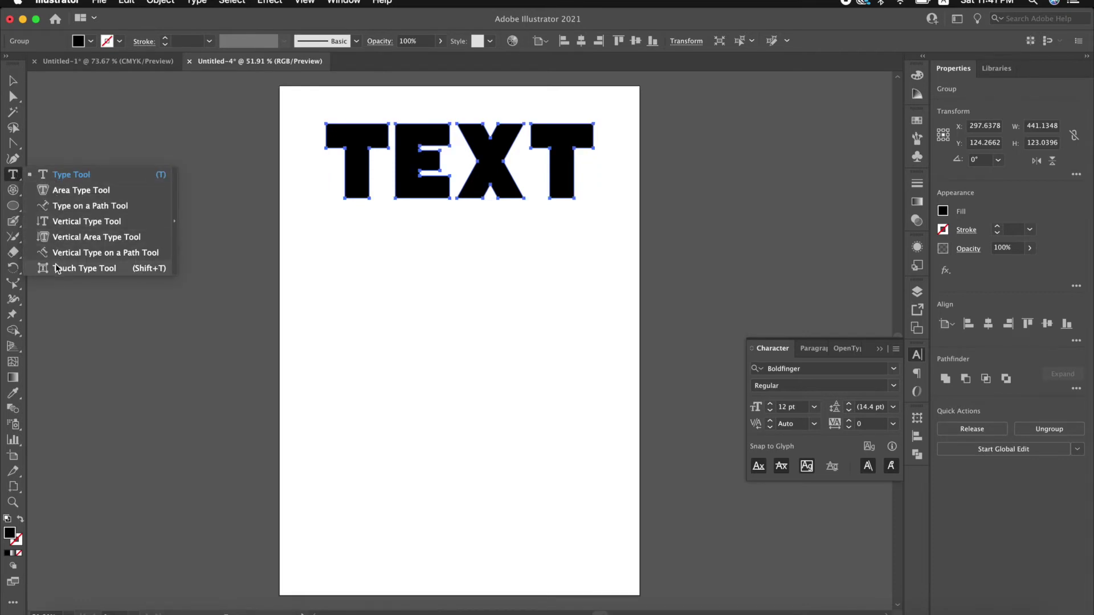
{"action": "left_click", "coordinate": [64, 206]}
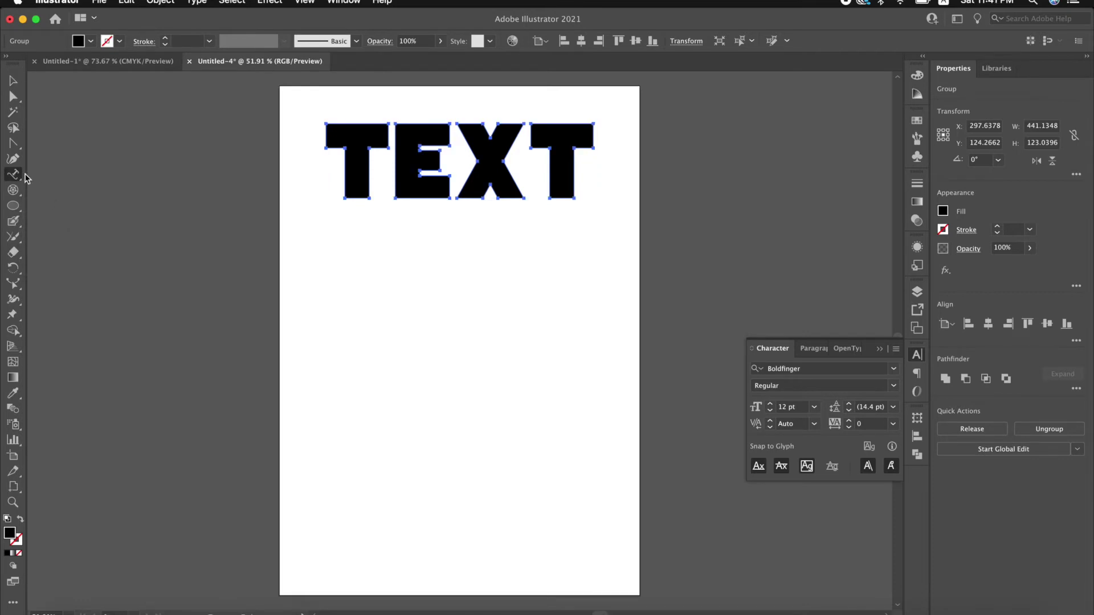
{"action": "left_click", "coordinate": [13, 175]}
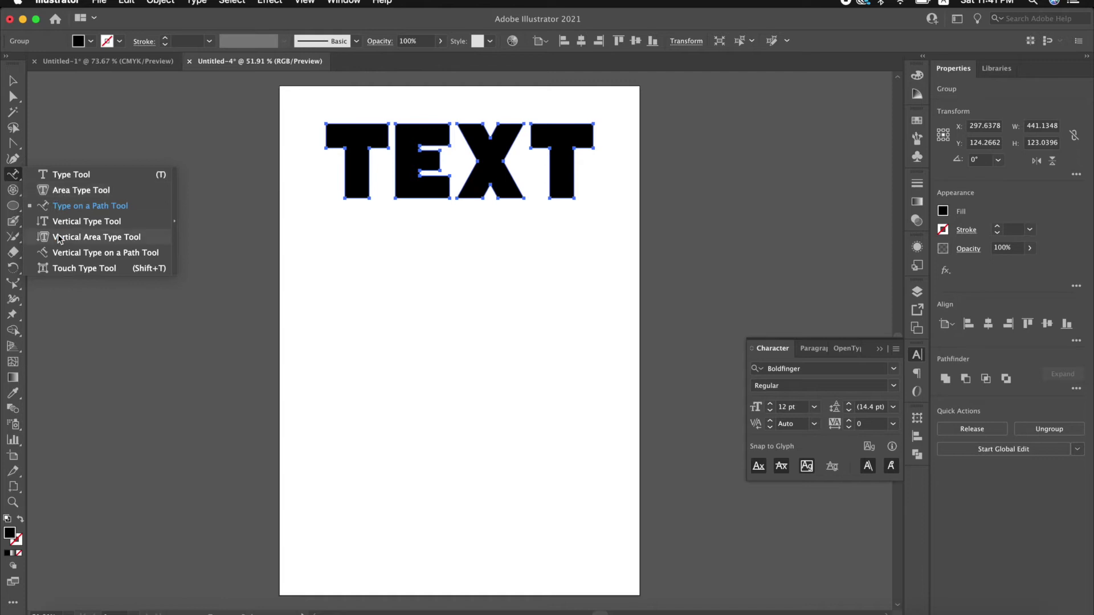
{"action": "left_click", "coordinate": [64, 253]}
{"action": "left_click", "coordinate": [59, 179]}
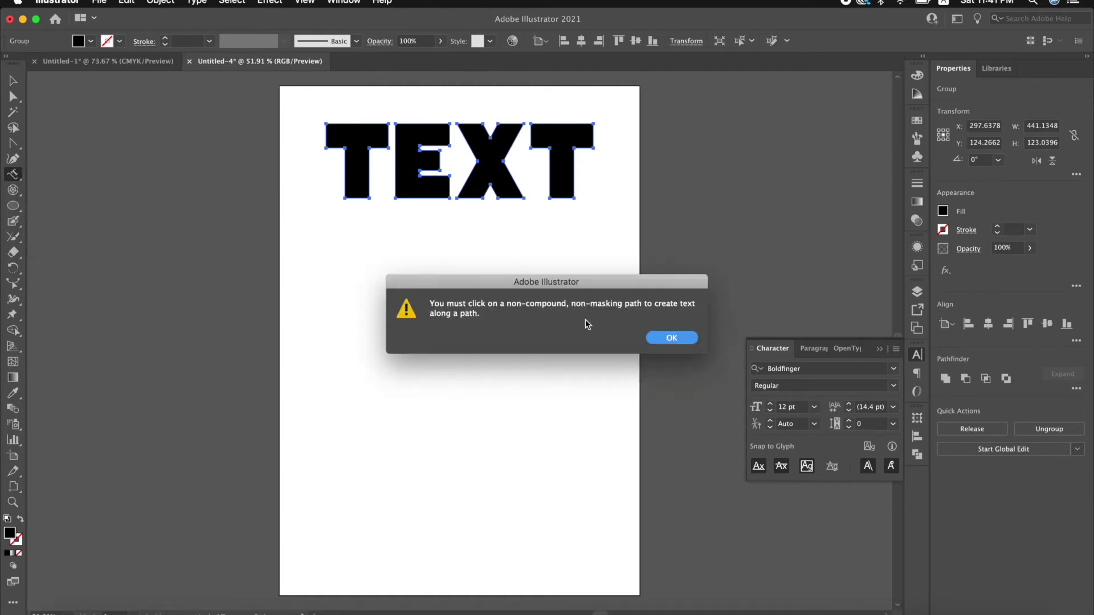
{"action": "left_click", "coordinate": [672, 339]}
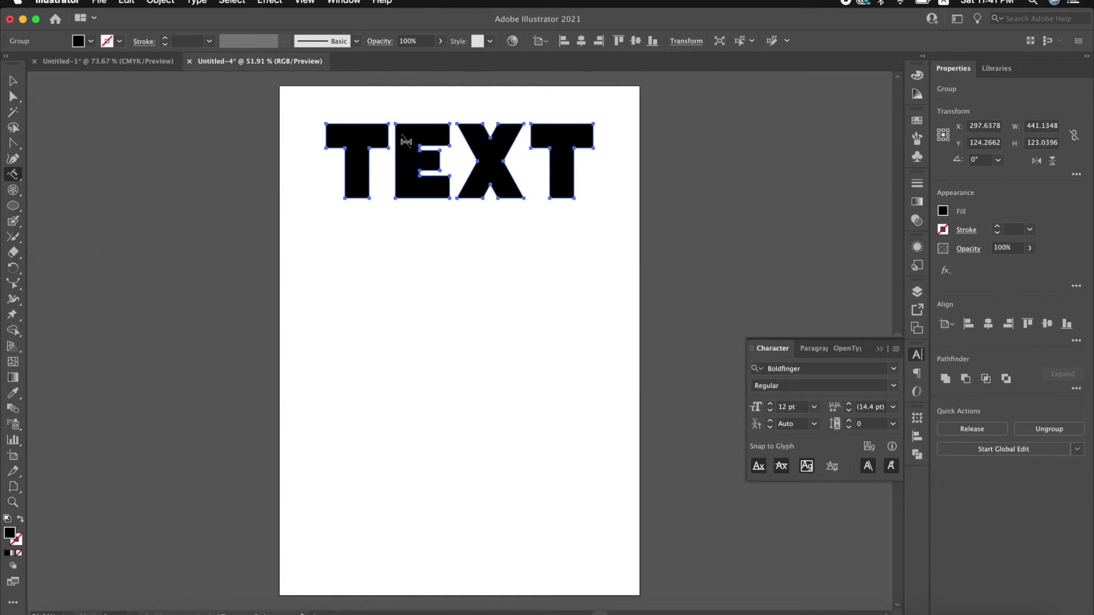
- Raise the outer top corners of the first and last T, then reselect the whole group
{"action": "left_click", "coordinate": [13, 96]}
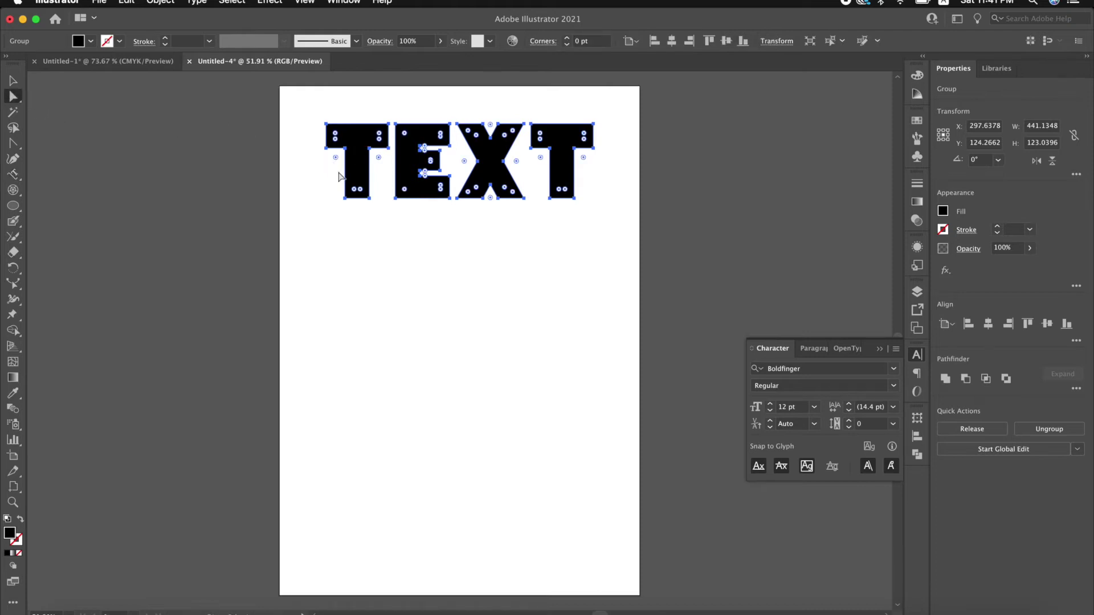
{"action": "left_click", "coordinate": [326, 147]}
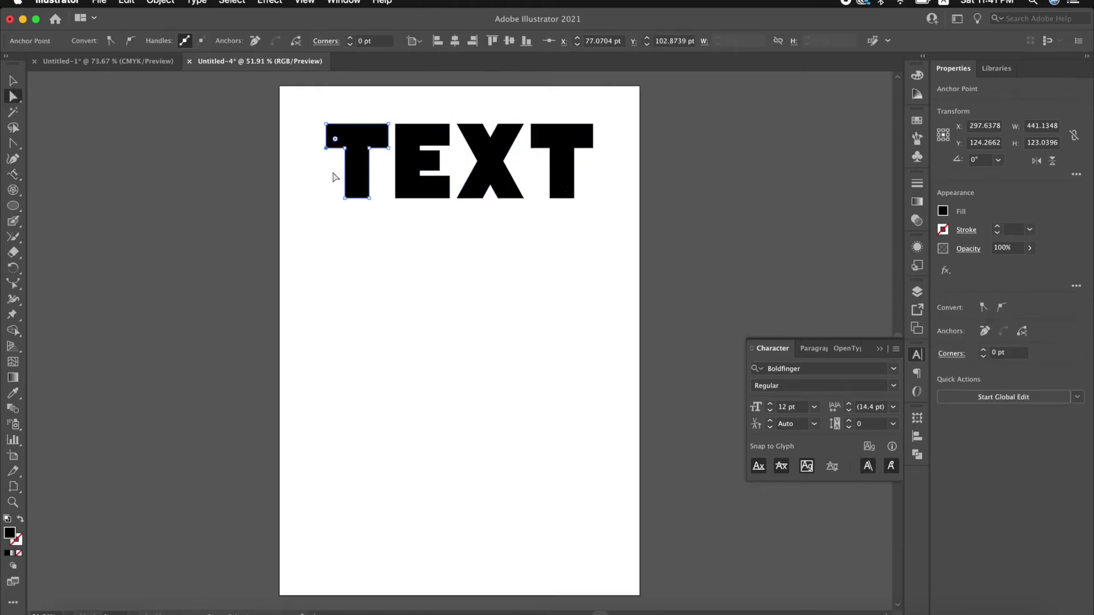
{"action": "left_click", "coordinate": [326, 124]}
{"action": "left_click_drag", "start_coordinate": [326, 124], "coordinate": [326, 107]}
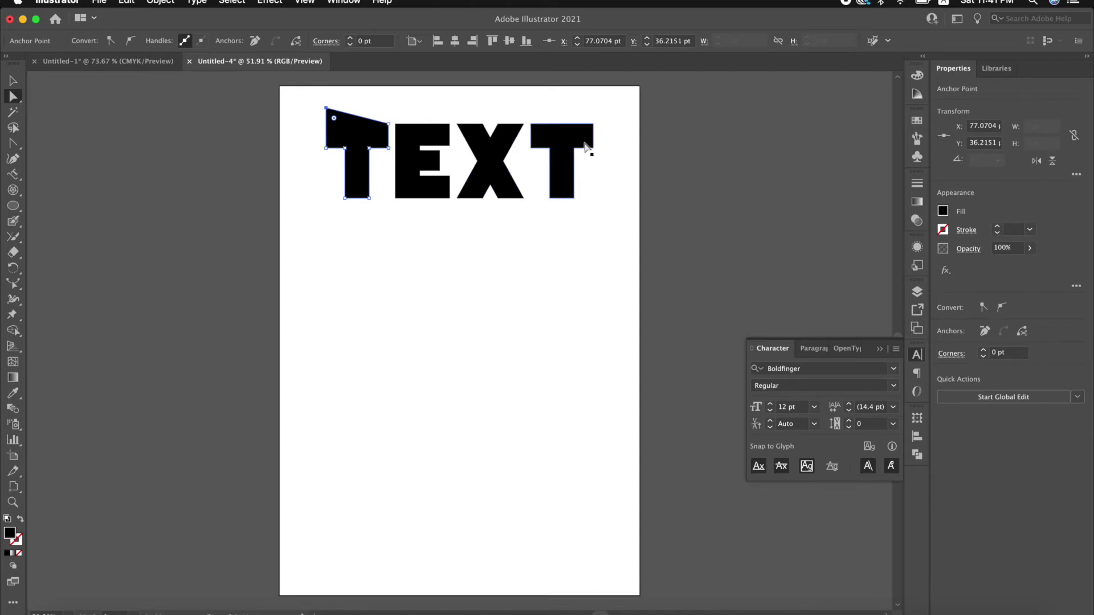
{"action": "left_click_drag", "start_coordinate": [593, 124], "coordinate": [593, 107]}
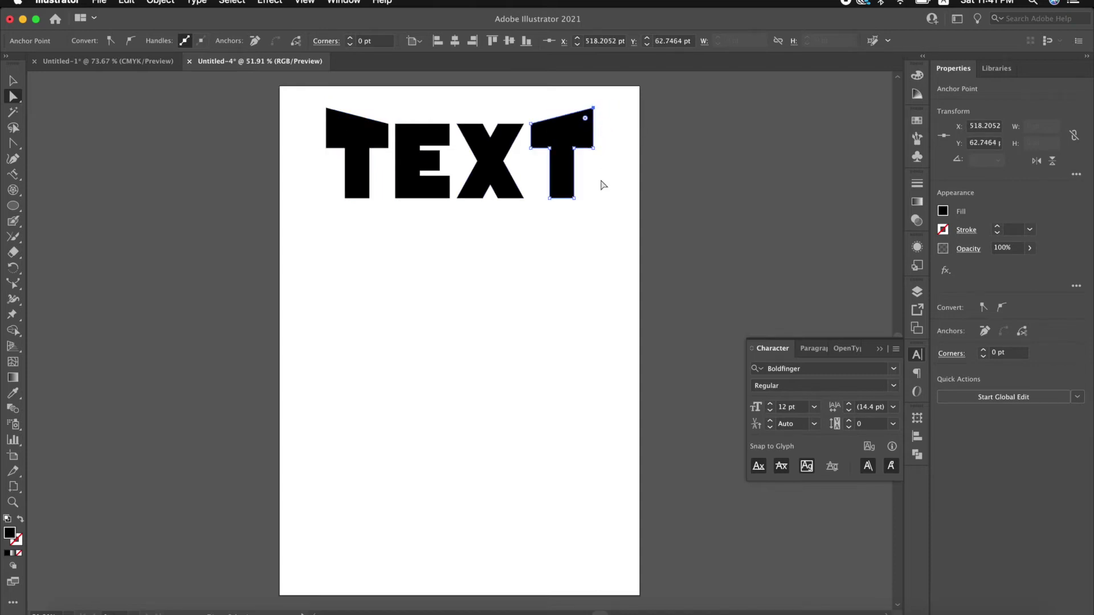
{"action": "left_click", "coordinate": [572, 269]}
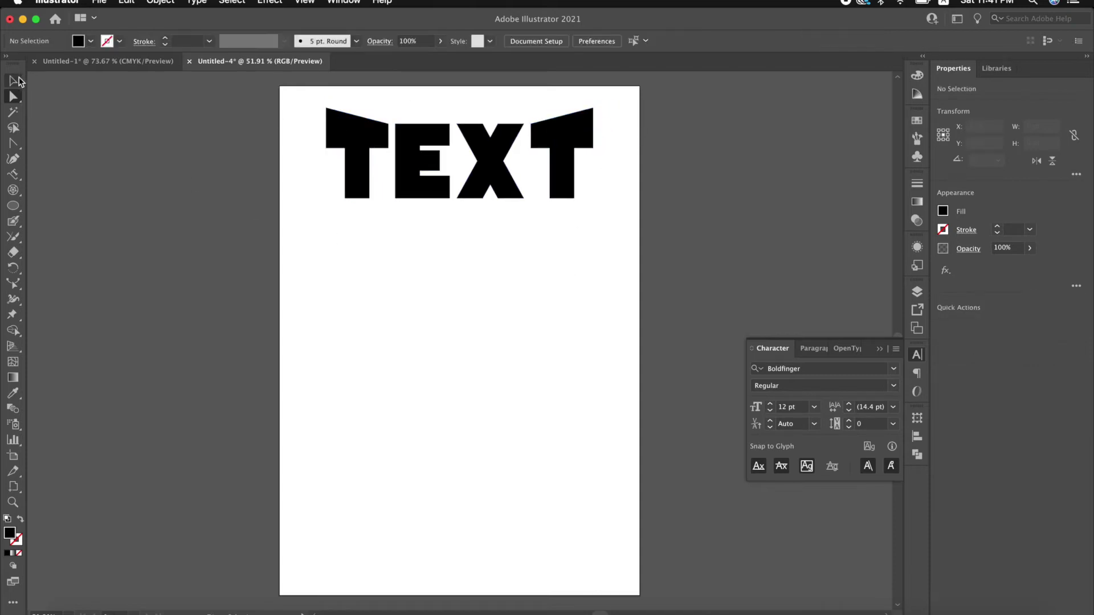
{"action": "left_click", "coordinate": [13, 81]}
{"action": "left_click_drag", "start_coordinate": [312, 98], "coordinate": [660, 220]}
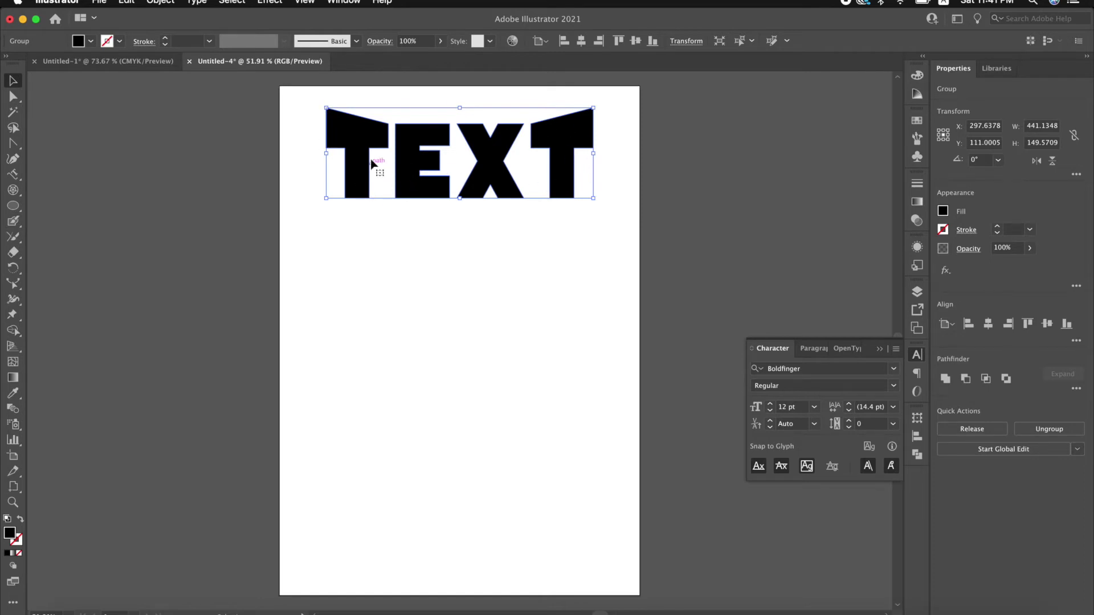
- Start an Envelope Distort warp on TEXT and preview the Arch, Flag and Rise styles
{"action": "left_click", "coordinate": [230, 2]}
{"action": "mouse_move", "coordinate": [189, 351]}
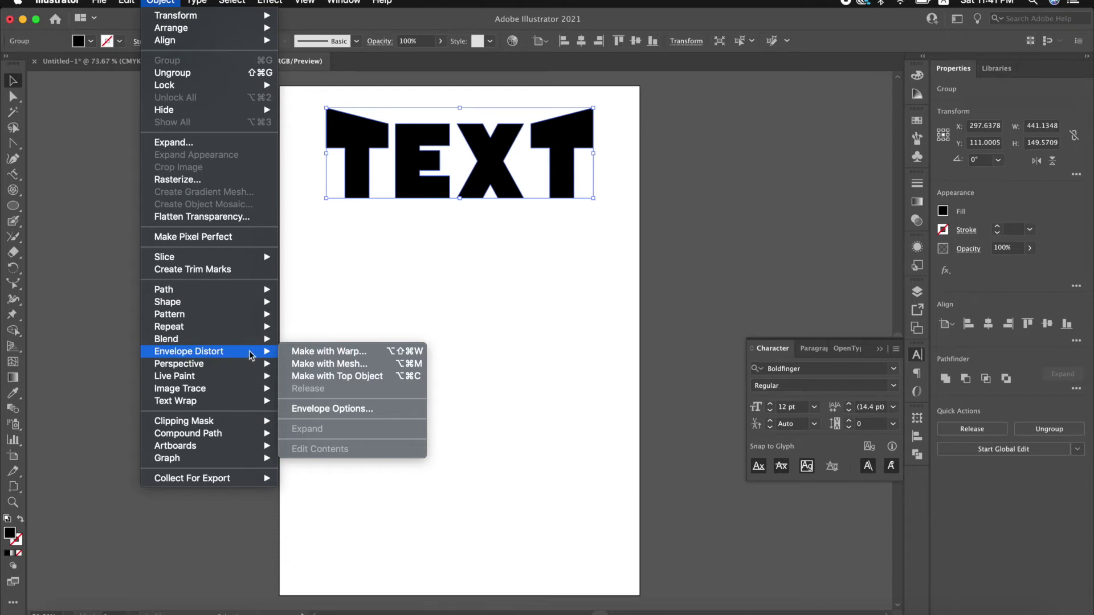
{"action": "left_click", "coordinate": [327, 354]}
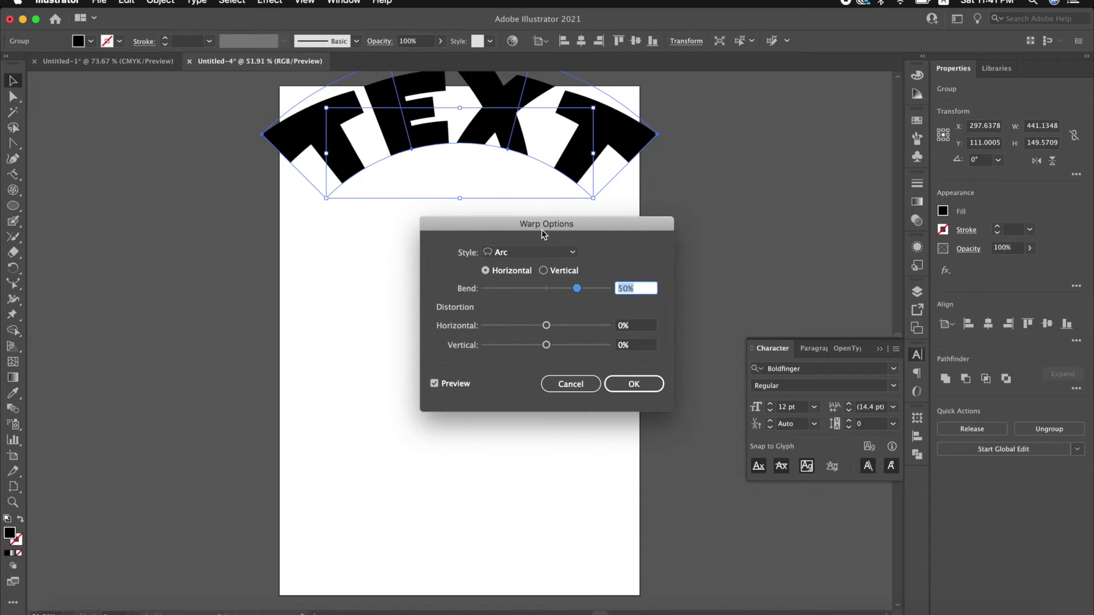
{"action": "left_click_drag", "start_coordinate": [544, 224], "coordinate": [773, 188]}
{"action": "left_click", "coordinate": [752, 217]}
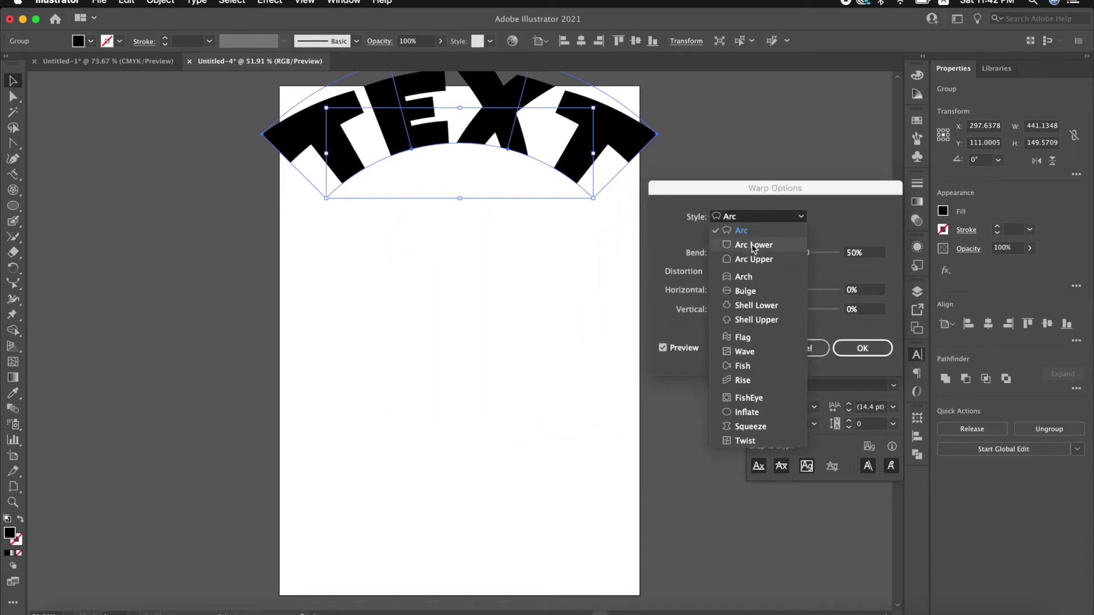
{"action": "left_click", "coordinate": [744, 277]}
{"action": "left_click", "coordinate": [746, 219]}
{"action": "left_click", "coordinate": [741, 346]}
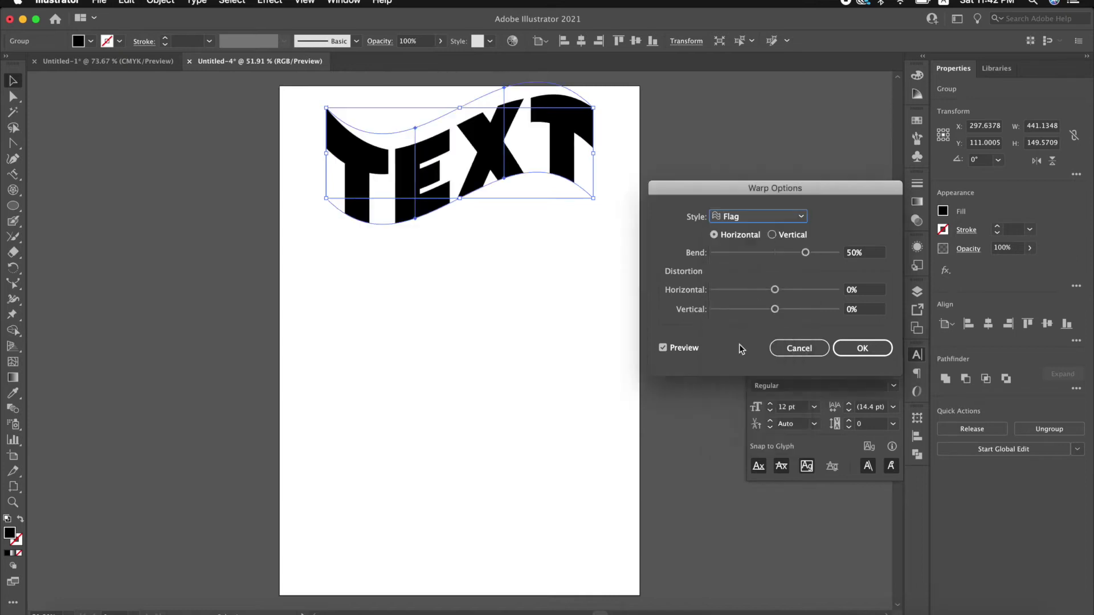
{"action": "left_click", "coordinate": [761, 218]}
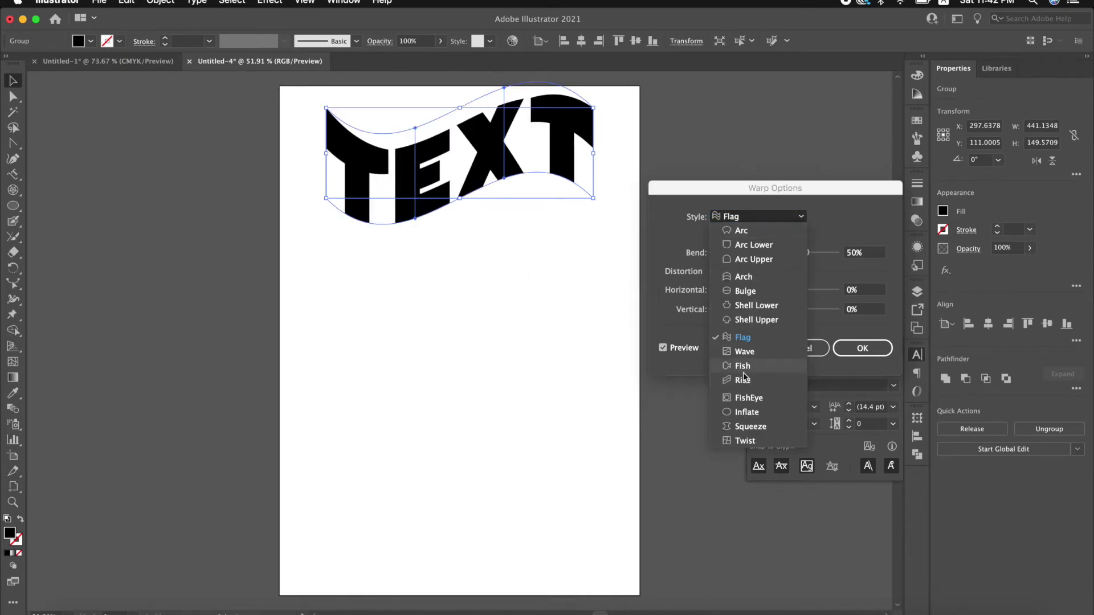
{"action": "left_click", "coordinate": [743, 380]}
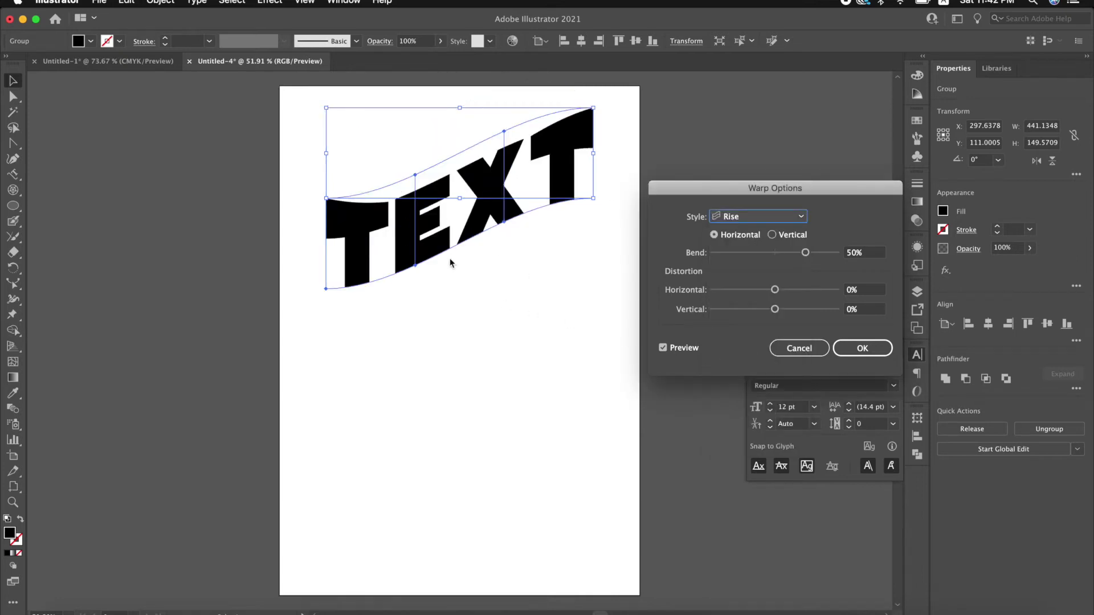
{"action": "left_click", "coordinate": [800, 218]}
{"action": "key", "text": "Escape"}
- Apply an Arc warp with Bend 28%, Horizontal 5%, Vertical 1%, and nudge TEXT lower
{"action": "left_click_drag", "start_coordinate": [807, 254], "coordinate": [803, 252]}
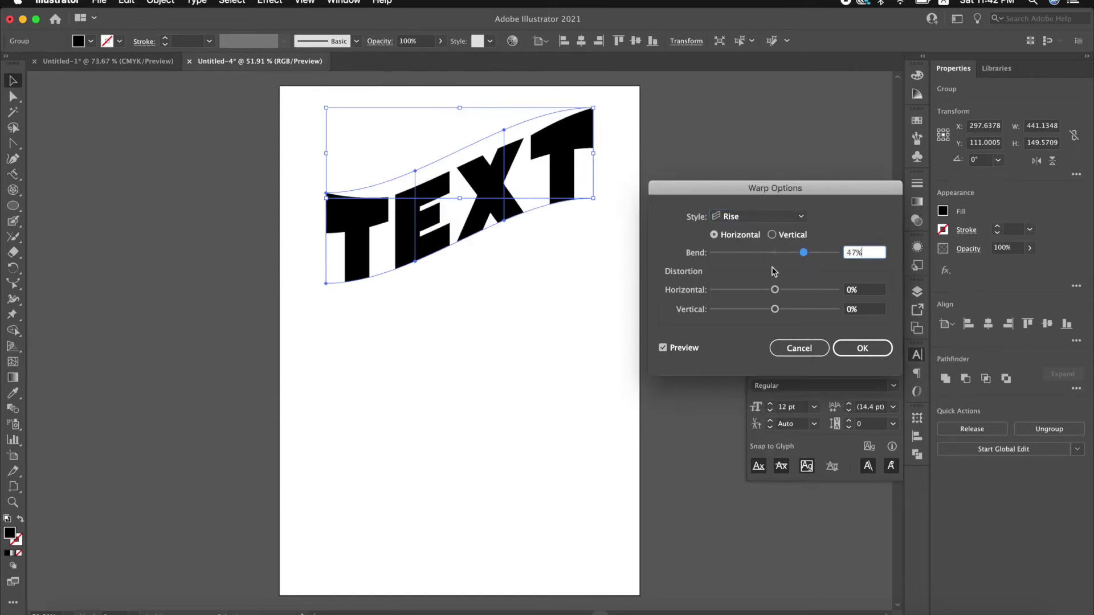
{"action": "mouse_move", "coordinate": [775, 290]}
{"action": "left_mouse_down"}
{"action": "mouse_move", "coordinate": [748, 297]}
{"action": "mouse_move", "coordinate": [805, 289]}
{"action": "mouse_move", "coordinate": [752, 310]}
{"action": "mouse_move", "coordinate": [770, 310]}
{"action": "left_mouse_up"}
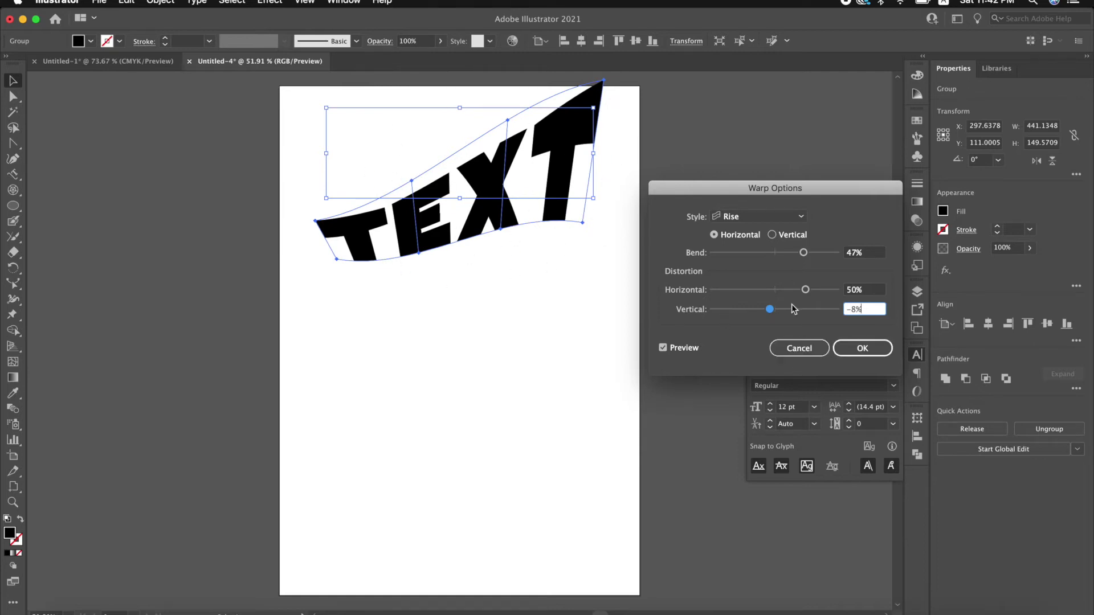
{"action": "left_click", "coordinate": [760, 217]}
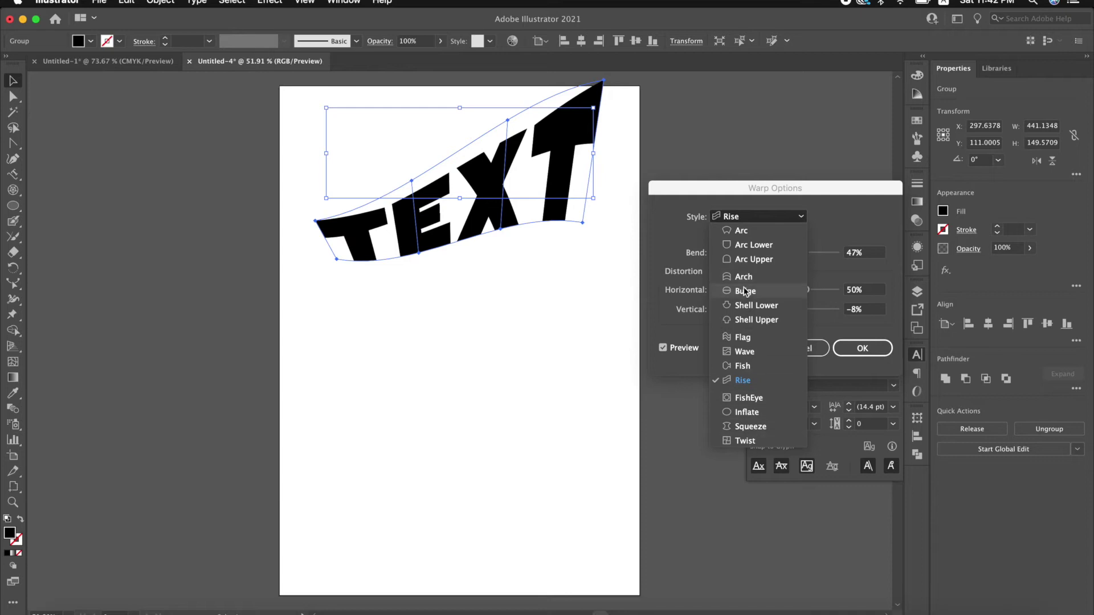
{"action": "left_click", "coordinate": [741, 231]}
{"action": "mouse_move", "coordinate": [802, 292]}
{"action": "left_mouse_down"}
{"action": "mouse_move", "coordinate": [777, 290]}
{"action": "mouse_move", "coordinate": [775, 310]}
{"action": "left_mouse_up"}
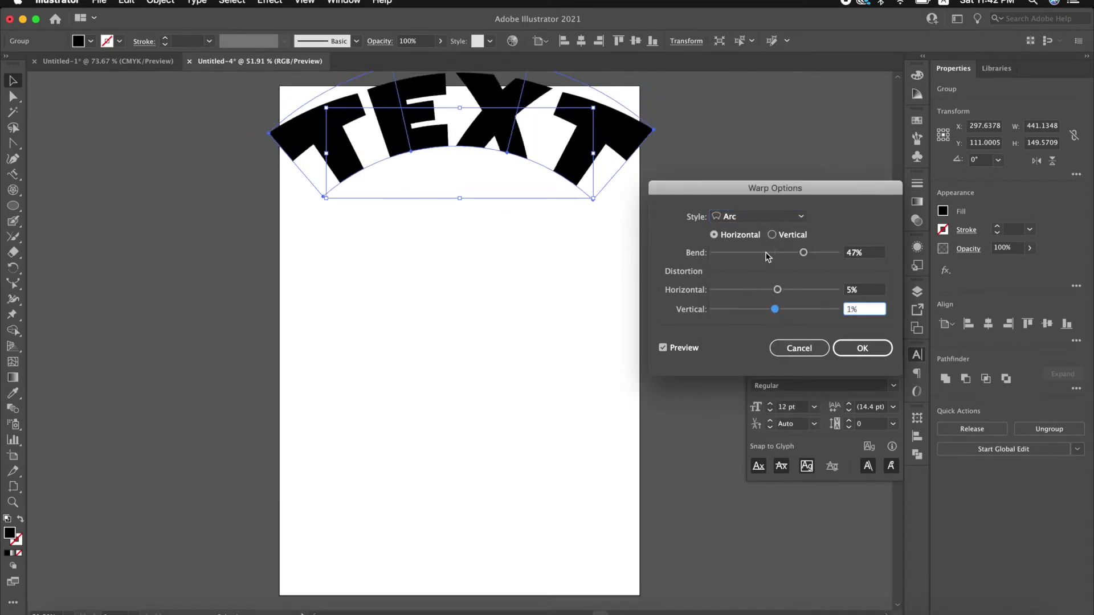
{"action": "left_click_drag", "start_coordinate": [803, 255], "coordinate": [792, 254]}
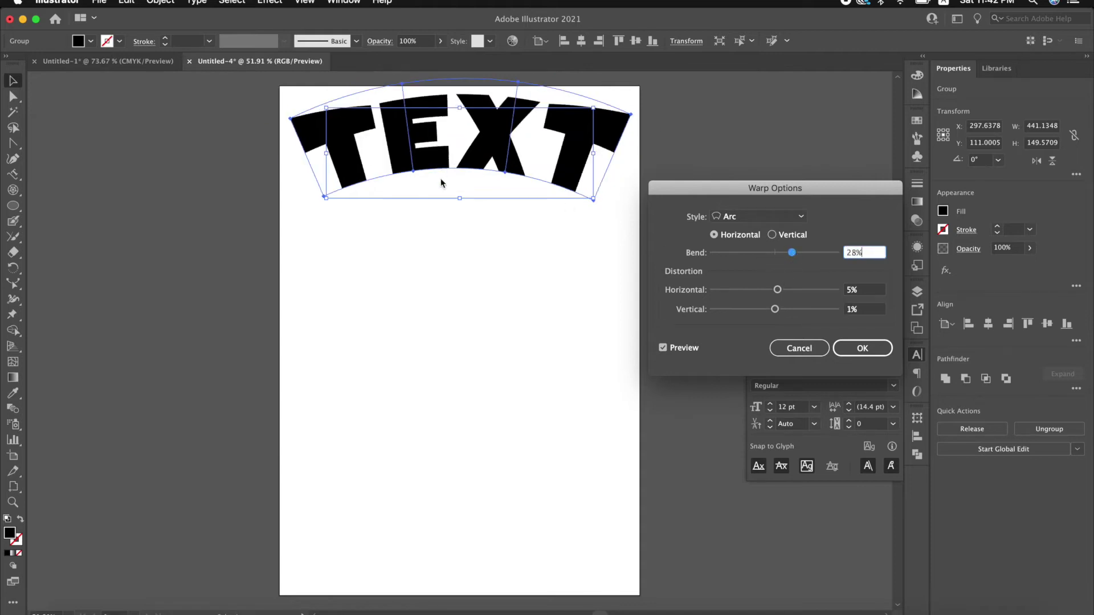
{"action": "left_click", "coordinate": [869, 349]}
{"action": "left_click", "coordinate": [843, 349]}
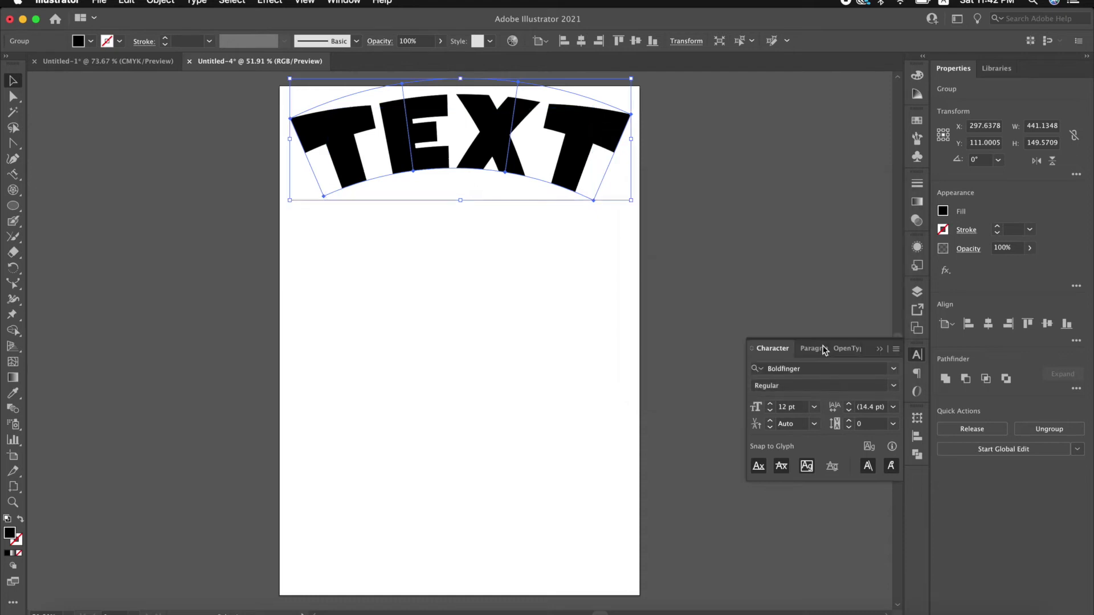
{"action": "left_click_drag", "start_coordinate": [496, 159], "coordinate": [493, 207]}
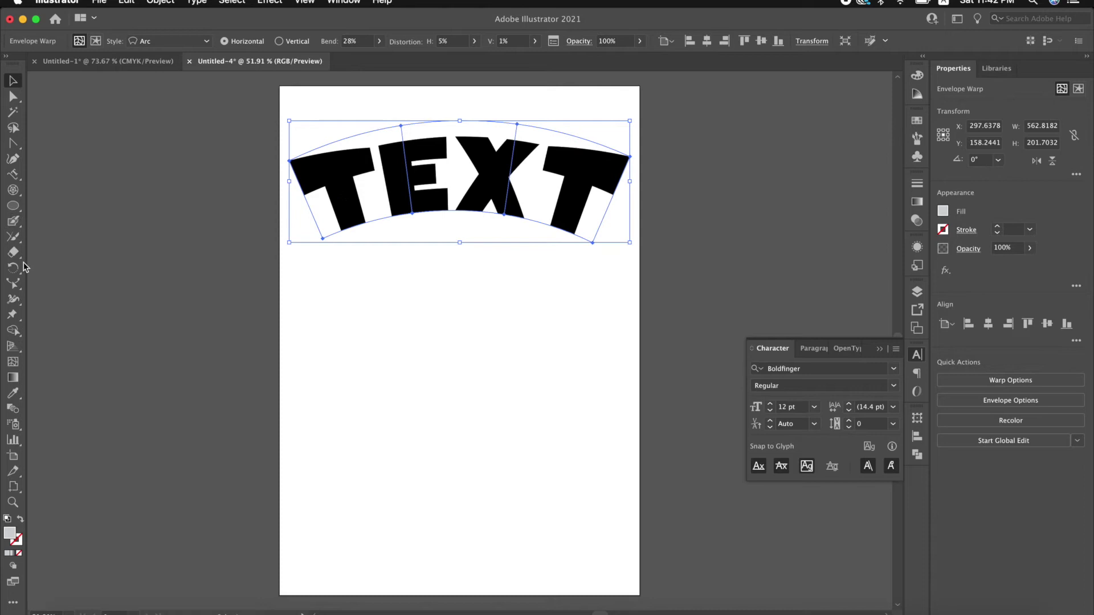
- Draw a grey circle below TEXT, then type TEST and enlarge it onto the circle
{"action": "key", "text": "l"}
{"action": "left_click_drag", "start_coordinate": [382, 302], "coordinate": [531, 456]}
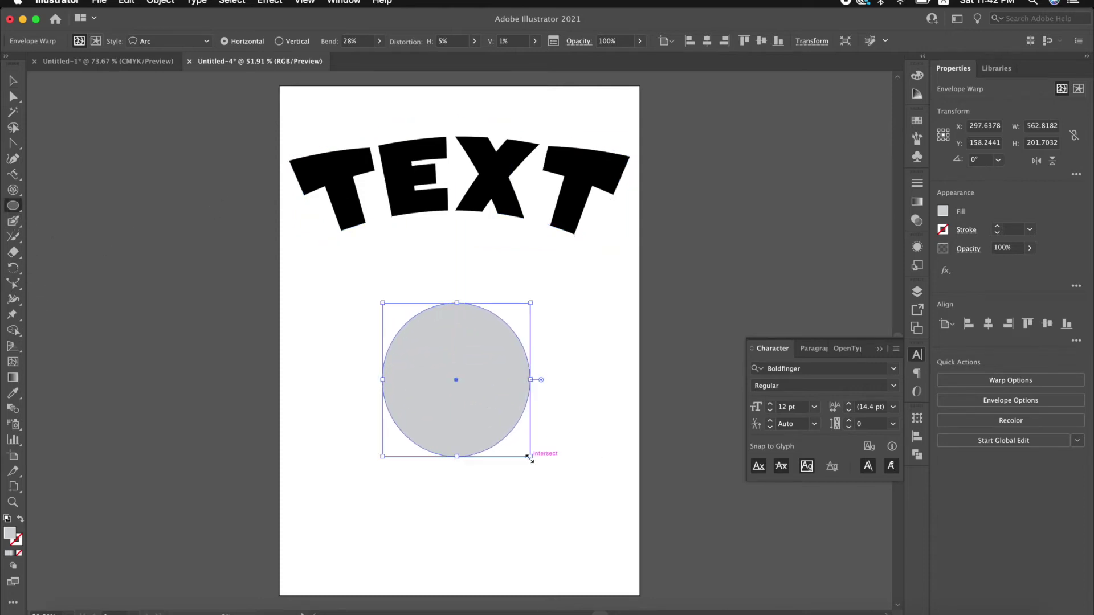
{"action": "left_click", "coordinate": [12, 175]}
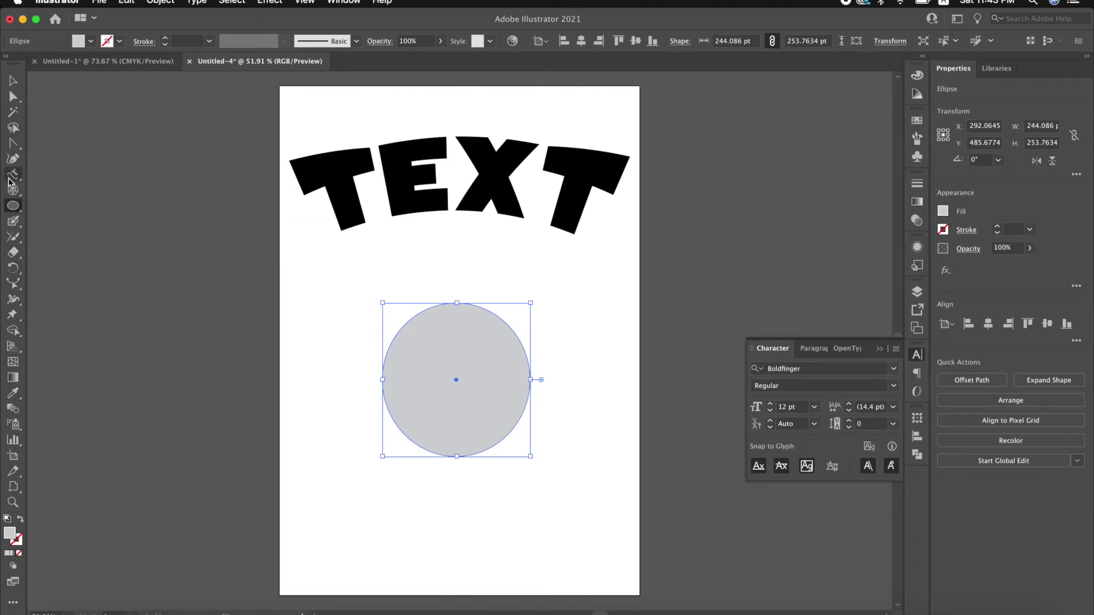
{"action": "left_click", "coordinate": [399, 258]}
{"action": "type", "text": "TEST"}
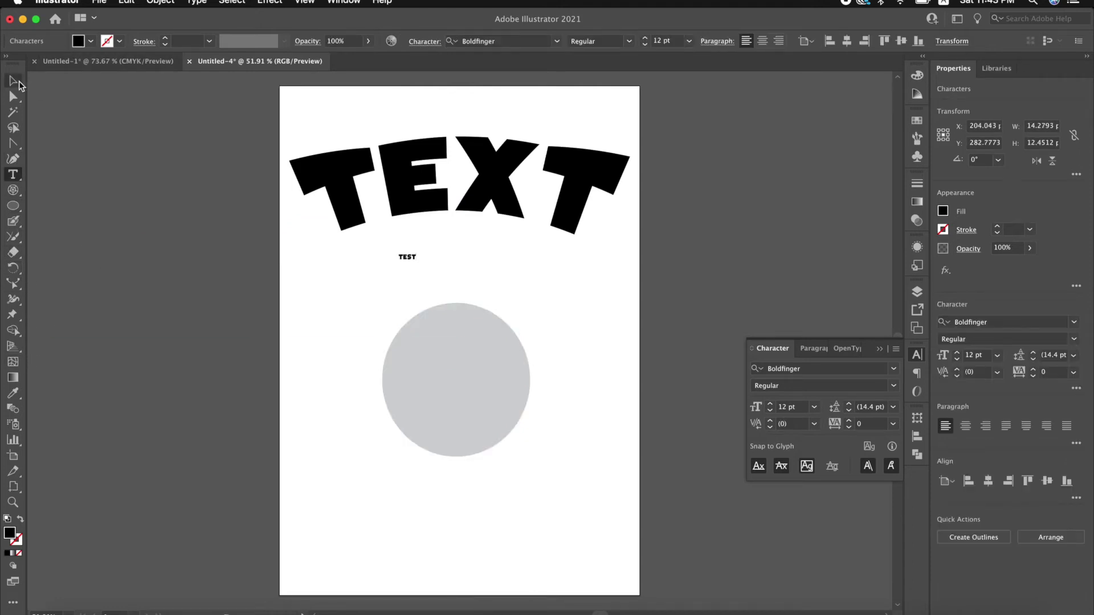
{"action": "key", "text": "Escape"}
{"action": "key", "text": "Return"}
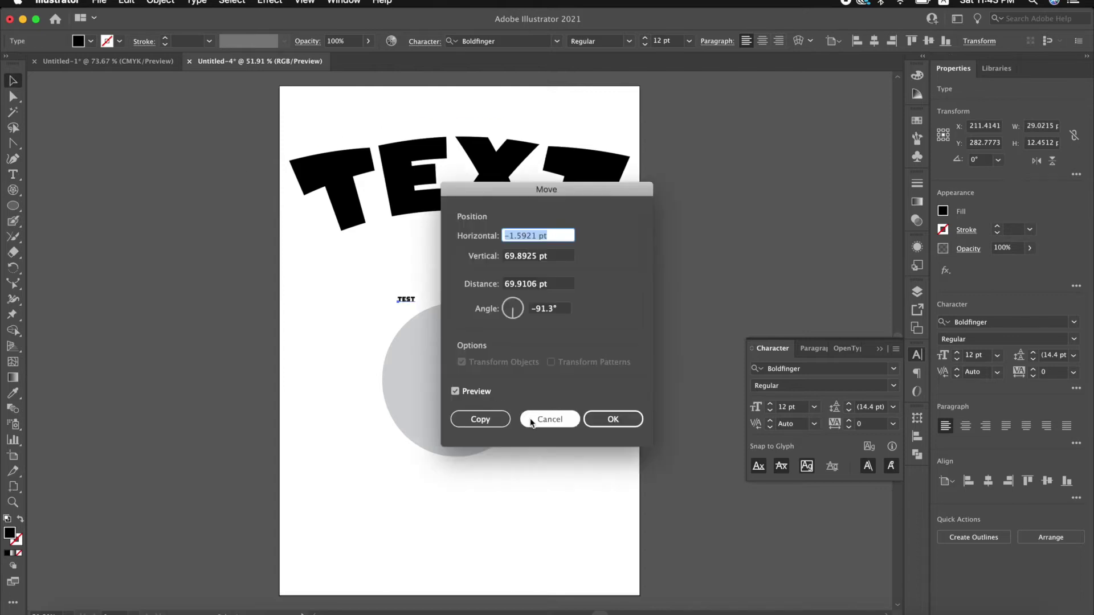
{"action": "left_click", "coordinate": [536, 420]}
{"action": "mouse_move", "coordinate": [418, 264]}
{"action": "left_mouse_down"}
{"action": "mouse_move", "coordinate": [521, 322]}
{"action": "mouse_move", "coordinate": [483, 364]}
{"action": "left_mouse_up"}
- Align TEST and the circle on both horizontal and vertical centres
{"action": "left_click_drag", "start_coordinate": [537, 447], "coordinate": [477, 347]}
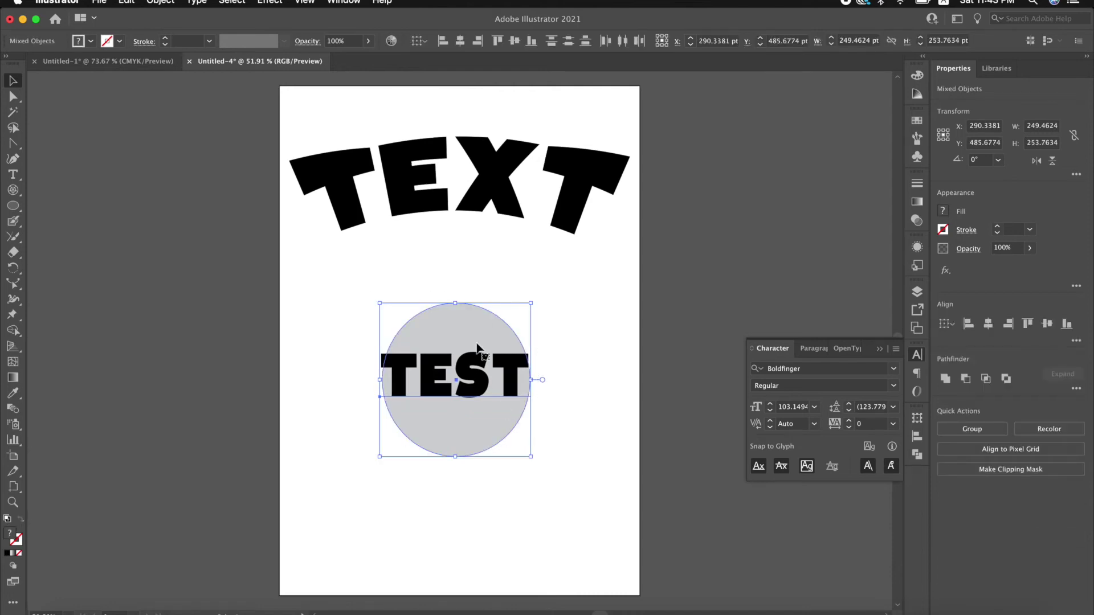
{"action": "left_click", "coordinate": [917, 437]}
{"action": "left_click", "coordinate": [782, 446]}
{"action": "left_click", "coordinate": [869, 448]}
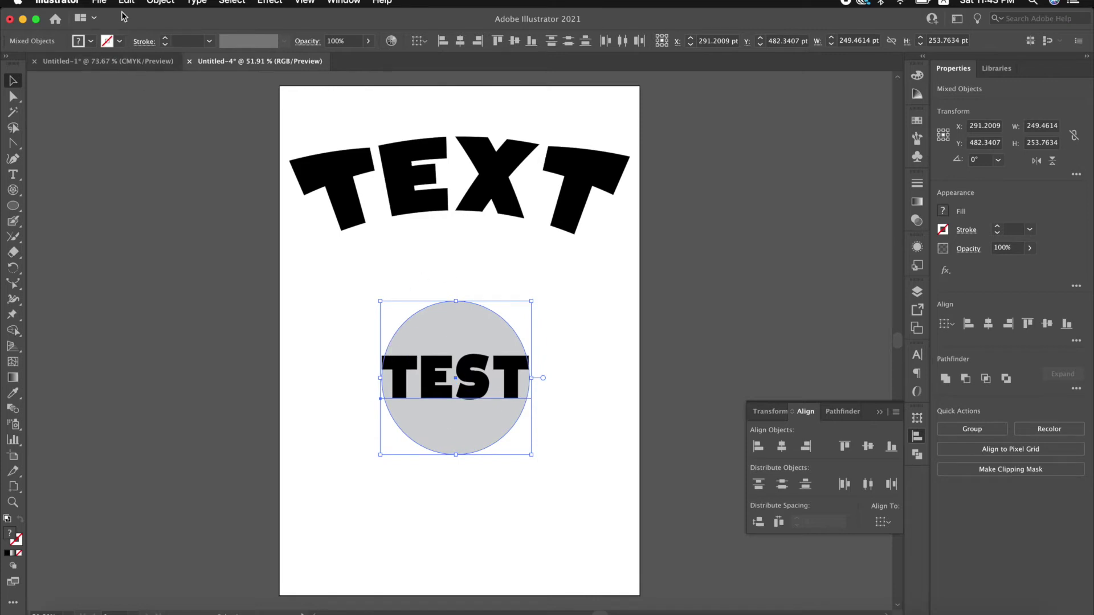
- Bring the grey circle in front of the TEST lettering
{"action": "left_click", "coordinate": [160, 2]}
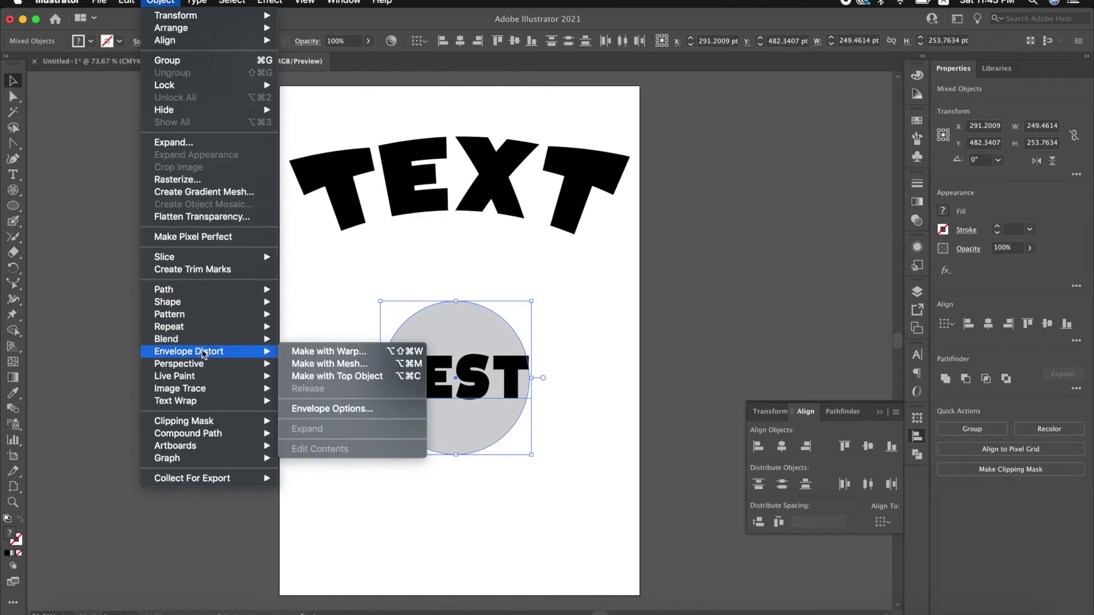
{"action": "mouse_move", "coordinate": [189, 351]}
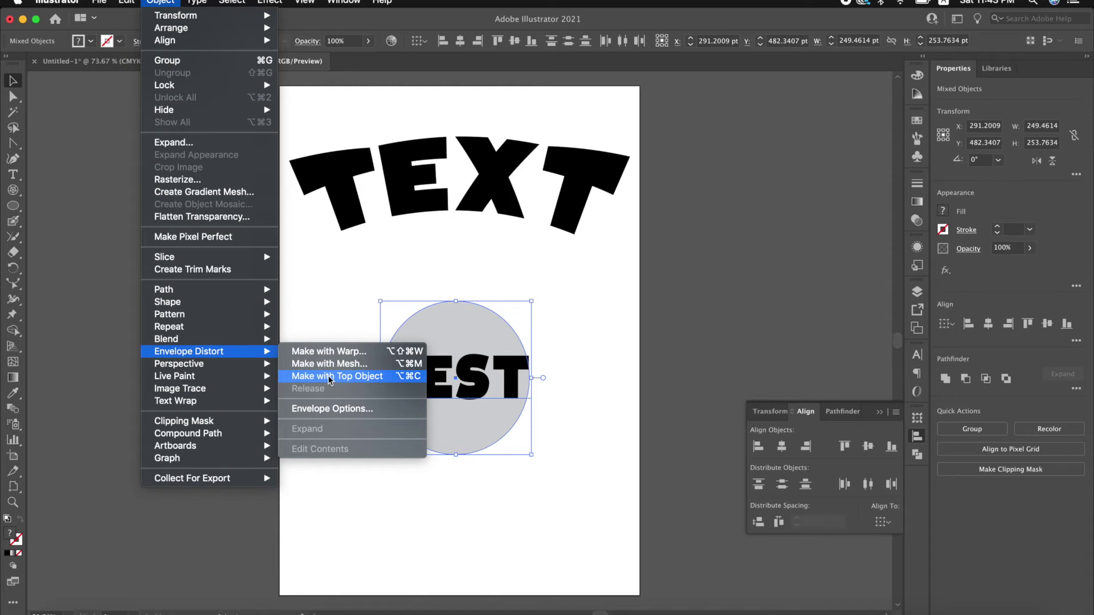
{"action": "key", "text": "Escape"}
{"action": "key", "text": "super+shift+a"}
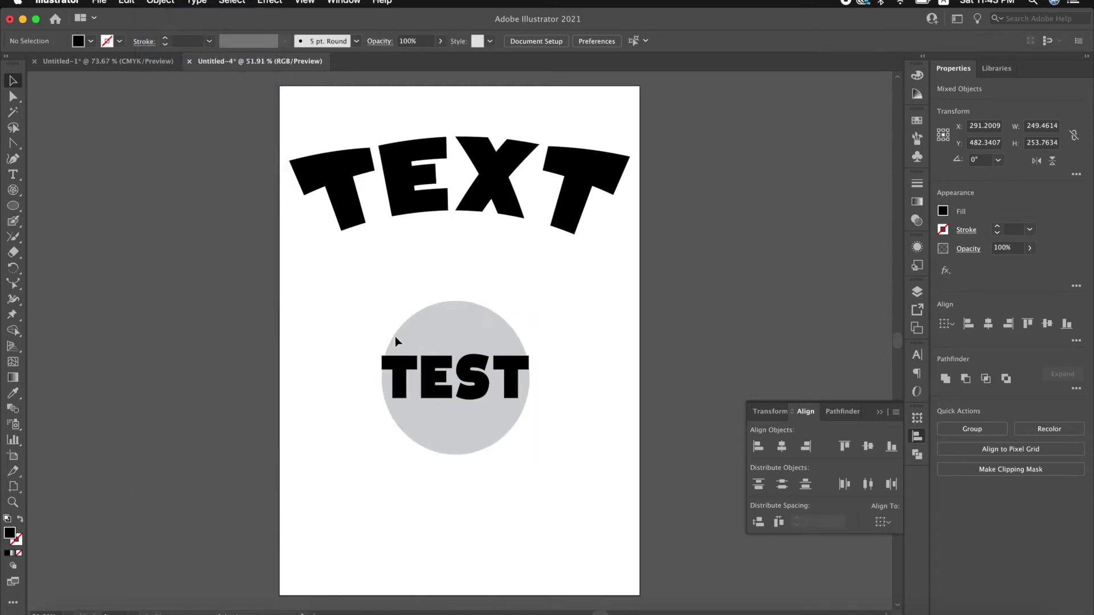
{"action": "left_click", "coordinate": [439, 327]}
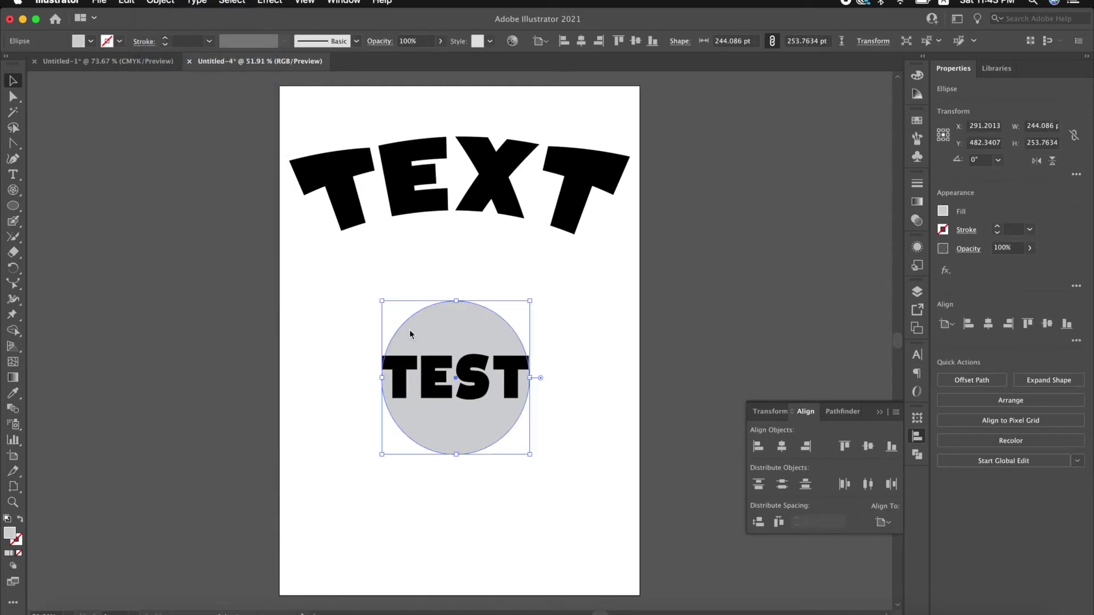
{"action": "right_click", "coordinate": [410, 332]}
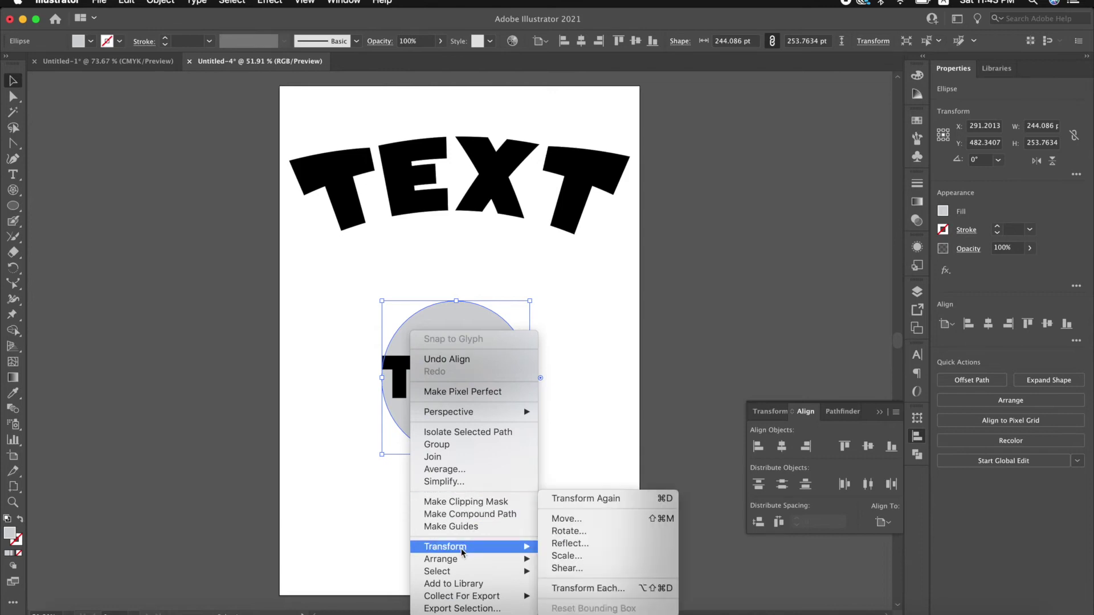
{"action": "left_click", "coordinate": [570, 552]}
- Warp TEST into the circle's shape with Envelope Distort > Make with Top Object
{"action": "left_click_drag", "start_coordinate": [348, 262], "coordinate": [561, 496]}
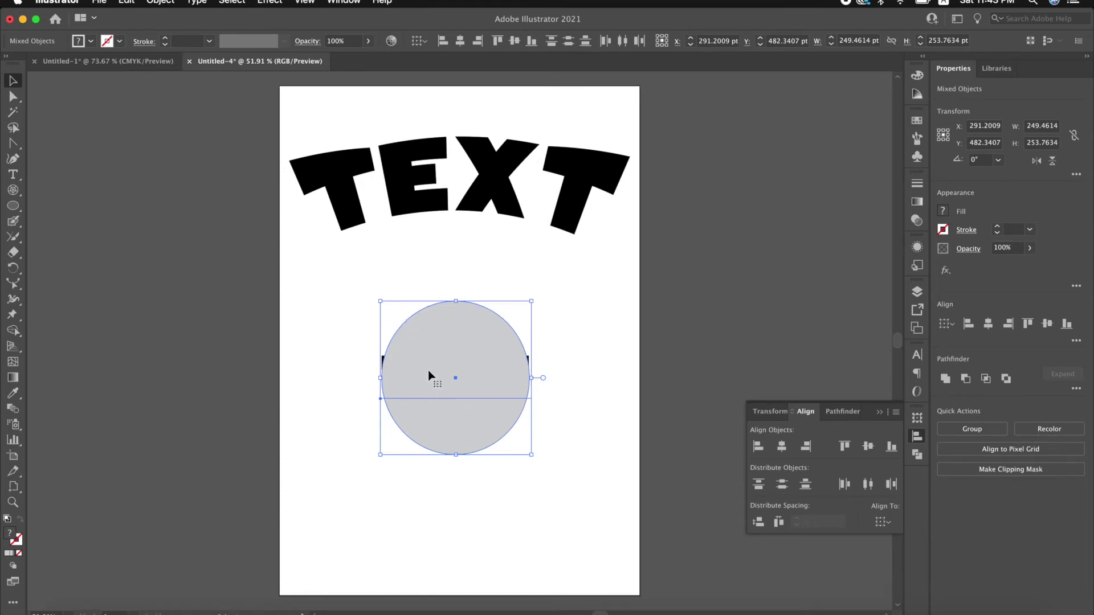
{"action": "left_click", "coordinate": [359, 311]}
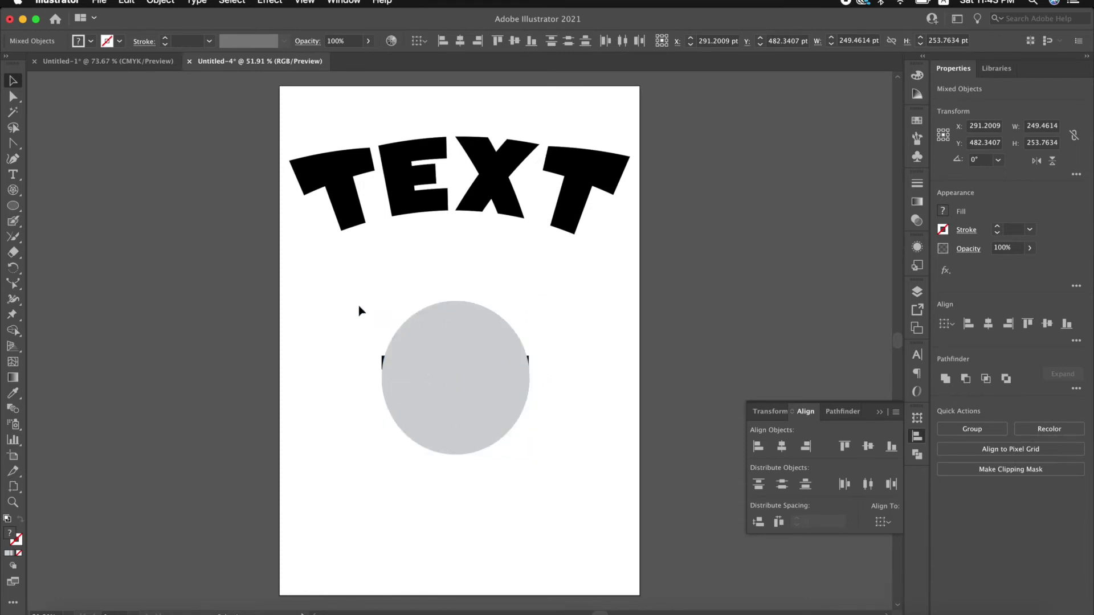
{"action": "left_click_drag", "start_coordinate": [354, 295], "coordinate": [572, 477]}
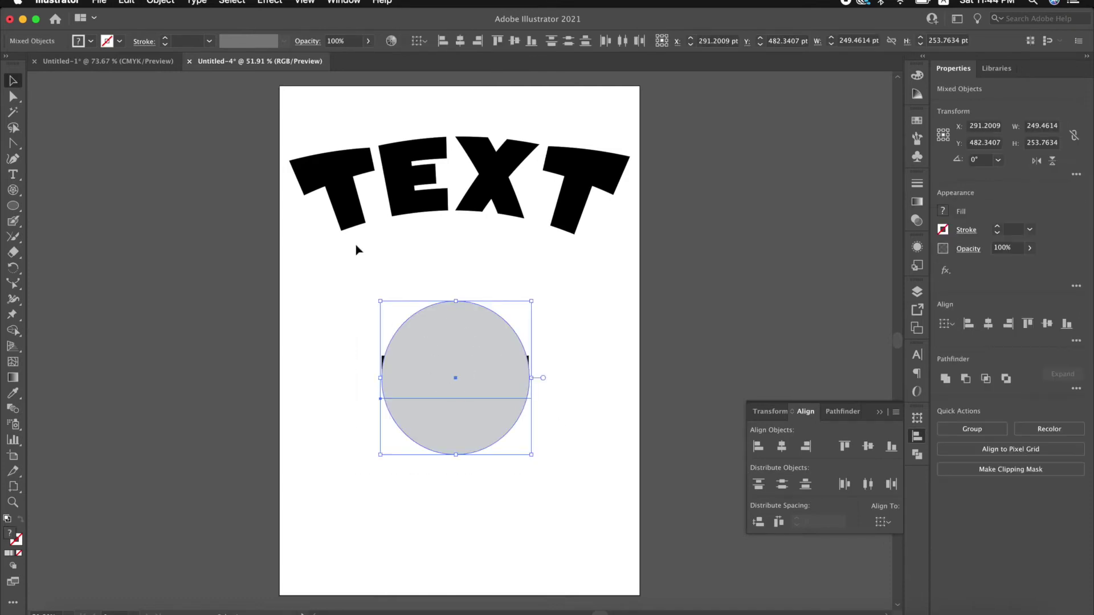
{"action": "left_click", "coordinate": [160, 3]}
{"action": "mouse_move", "coordinate": [189, 351]}
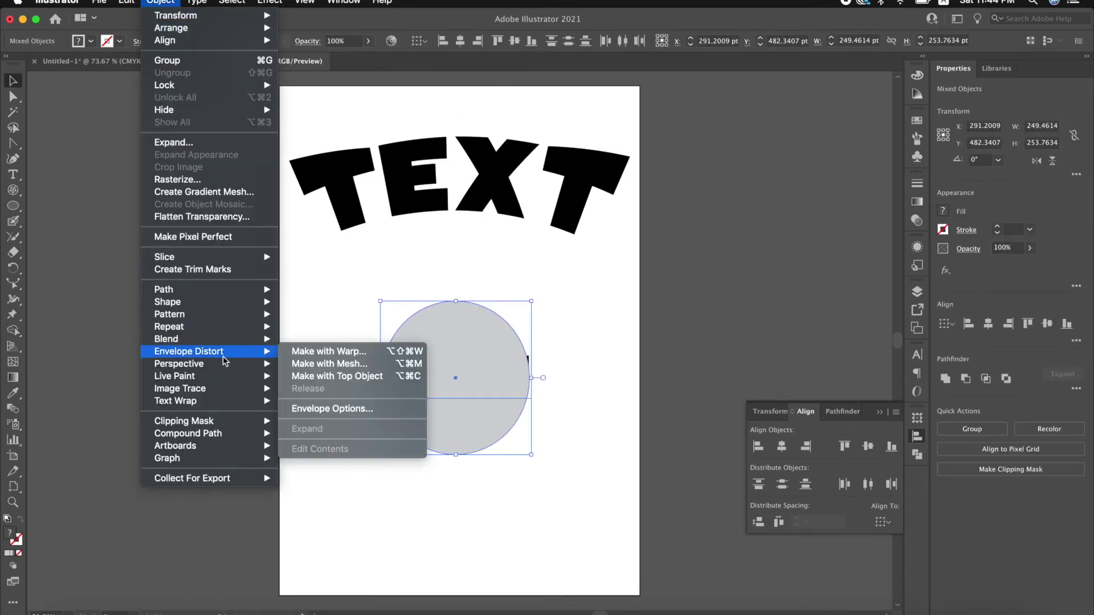
{"action": "left_click", "coordinate": [351, 379]}
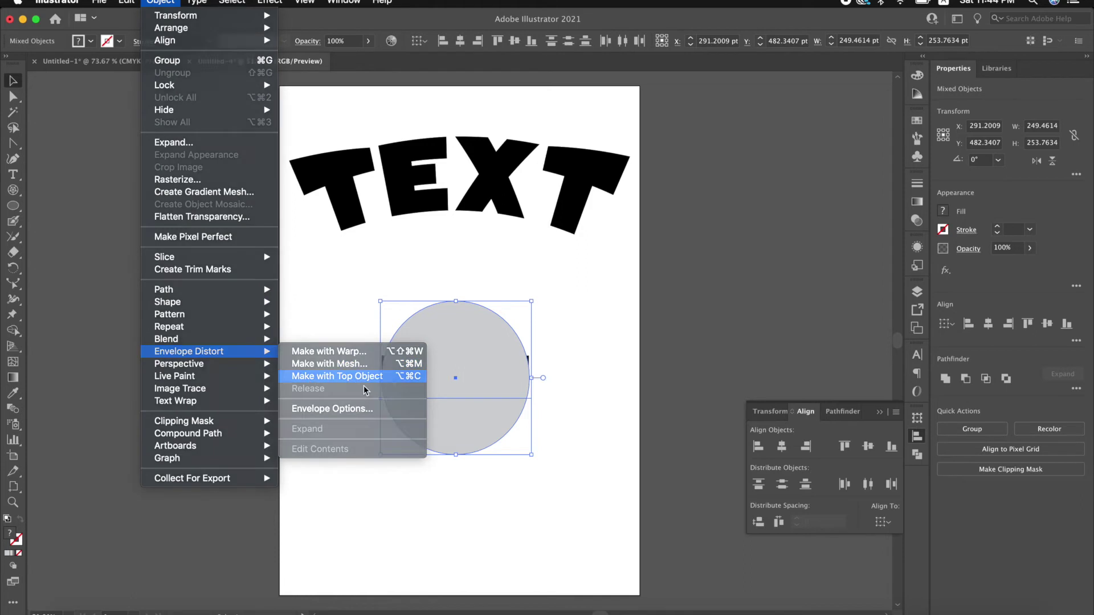
- Position the warped TEST centred just below the arched TEXT
{"action": "left_click", "coordinate": [582, 359]}
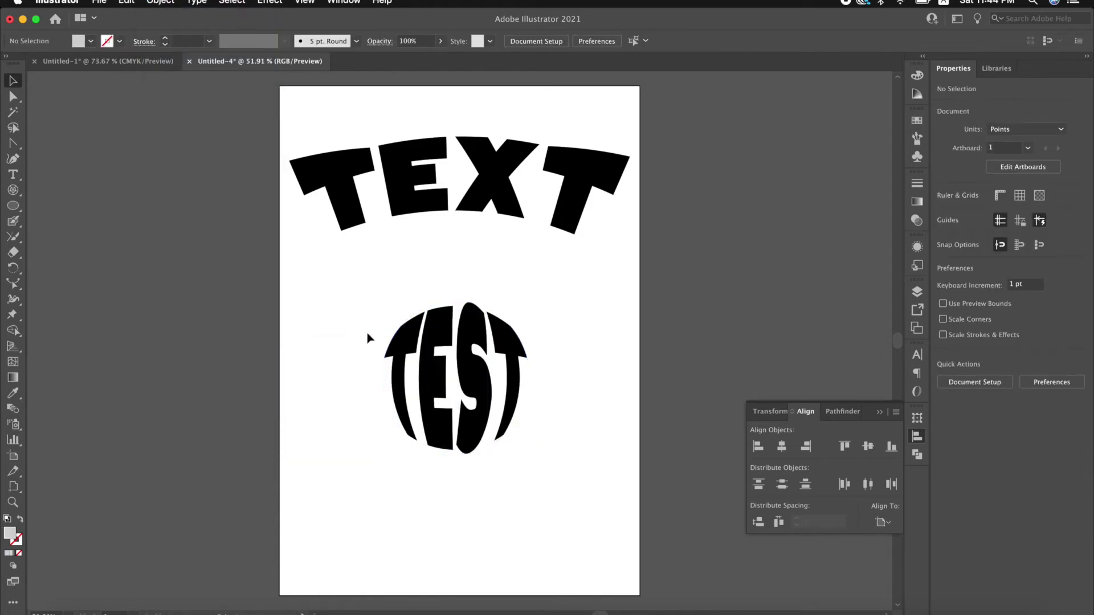
{"action": "left_click_drag", "start_coordinate": [451, 371], "coordinate": [397, 317]}
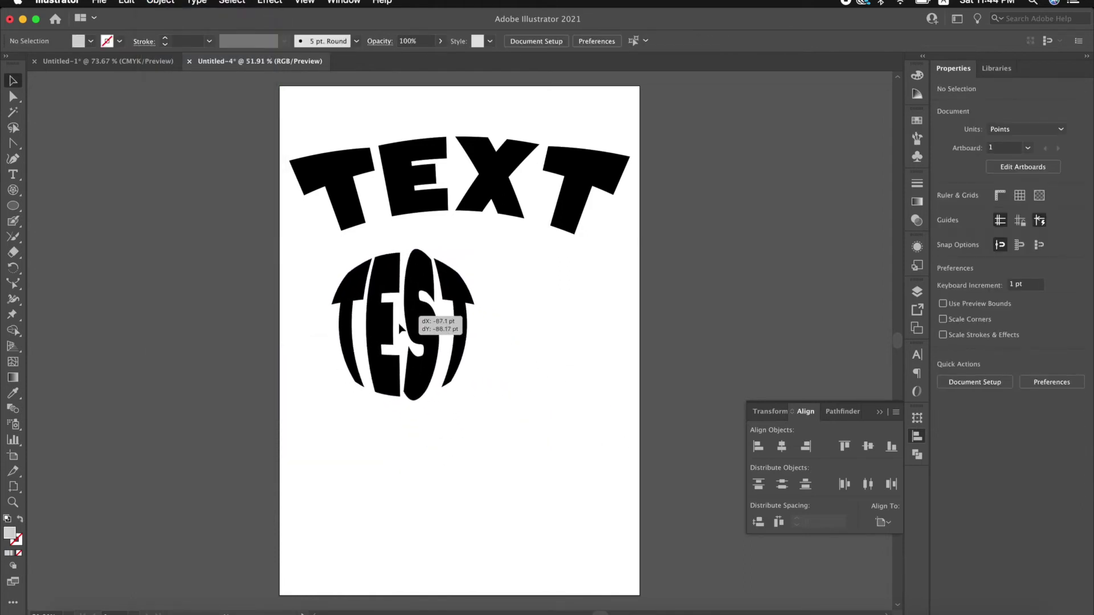
{"action": "left_click_drag", "start_coordinate": [432, 402], "coordinate": [462, 411]}
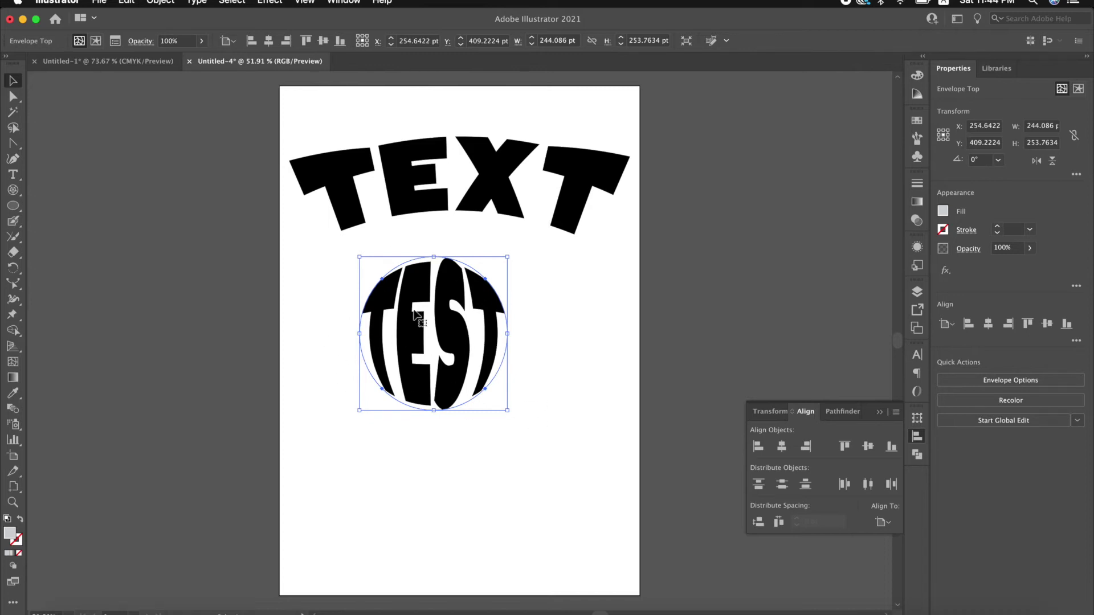
{"action": "mouse_move", "coordinate": [439, 343]}
{"action": "left_mouse_down"}
{"action": "mouse_move", "coordinate": [381, 339]}
{"action": "mouse_move", "coordinate": [446, 277]}
{"action": "mouse_move", "coordinate": [474, 283]}
{"action": "left_mouse_up"}
{"action": "left_click", "coordinate": [418, 191]}
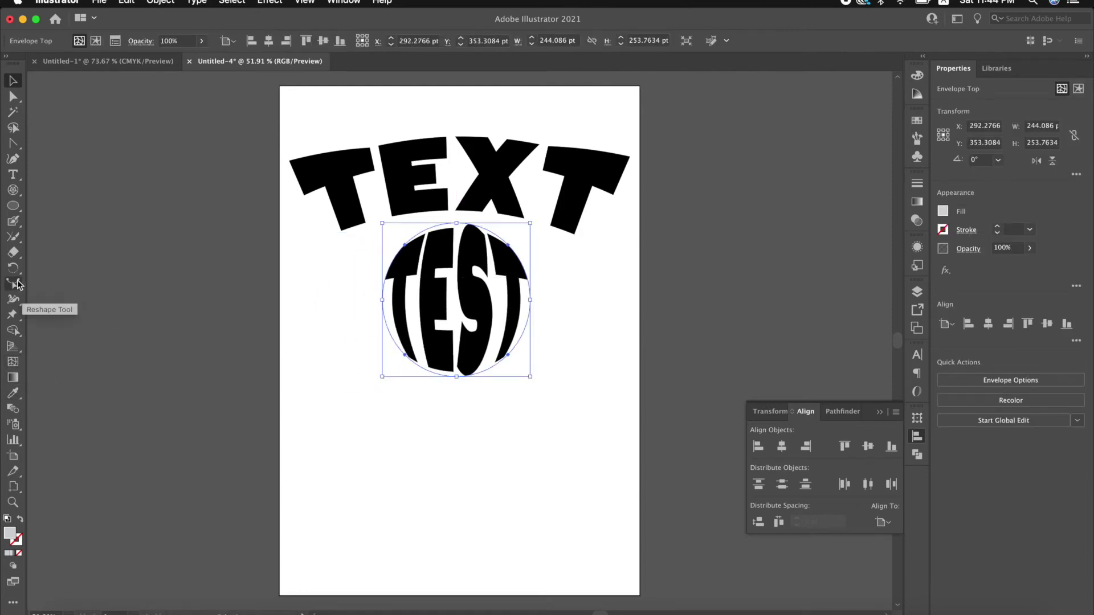
- Browse the Line Segment and basic shape tool flyouts
{"action": "left_click_drag", "start_coordinate": [13, 190], "coordinate": [66, 195]}
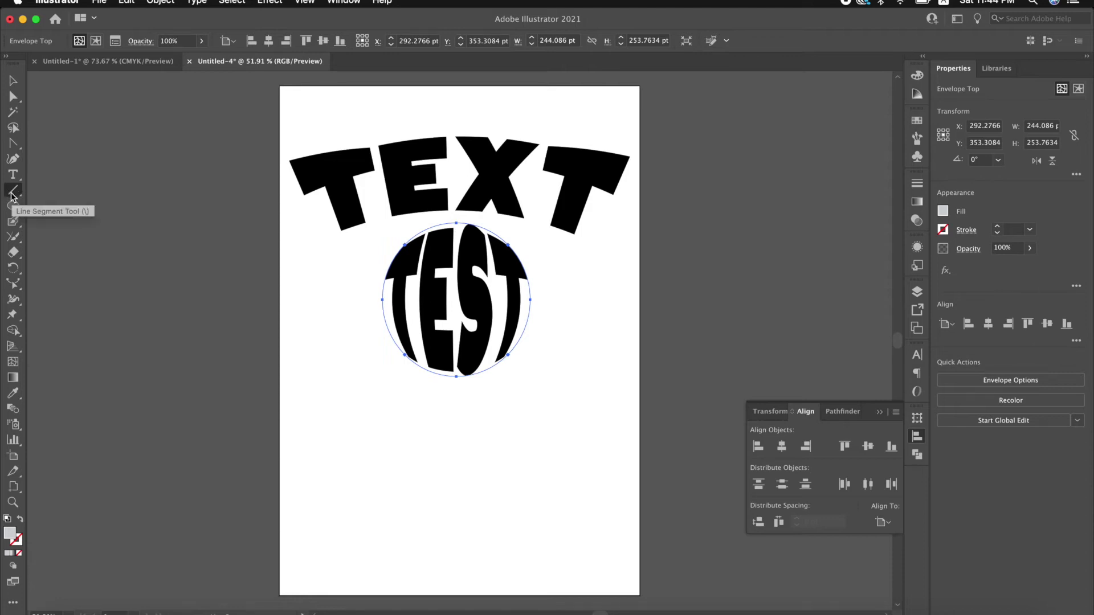
{"action": "mouse_move", "coordinate": [11, 193]}
{"action": "left_mouse_down"}
{"action": "mouse_move", "coordinate": [55, 215]}
{"action": "mouse_move", "coordinate": [85, 190]}
{"action": "left_mouse_up"}
{"action": "left_click_drag", "start_coordinate": [16, 213], "coordinate": [56, 215]}
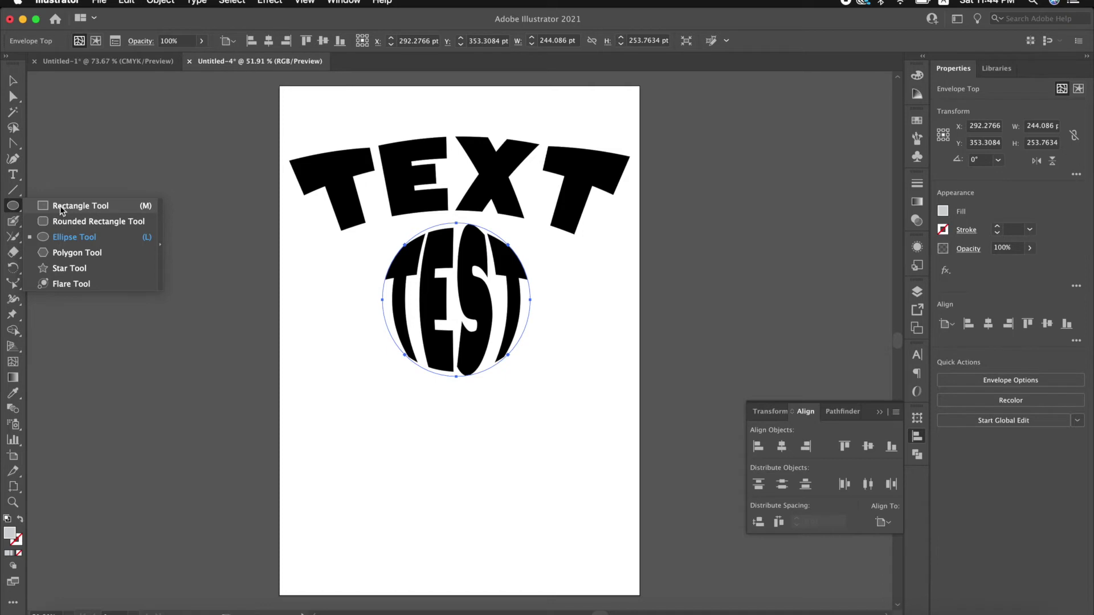
- Cancel the Rectangle dialog, shift the arched TEXT down-left, and start a rectangle at the artboard's top-right
{"action": "left_click", "coordinate": [61, 208]}
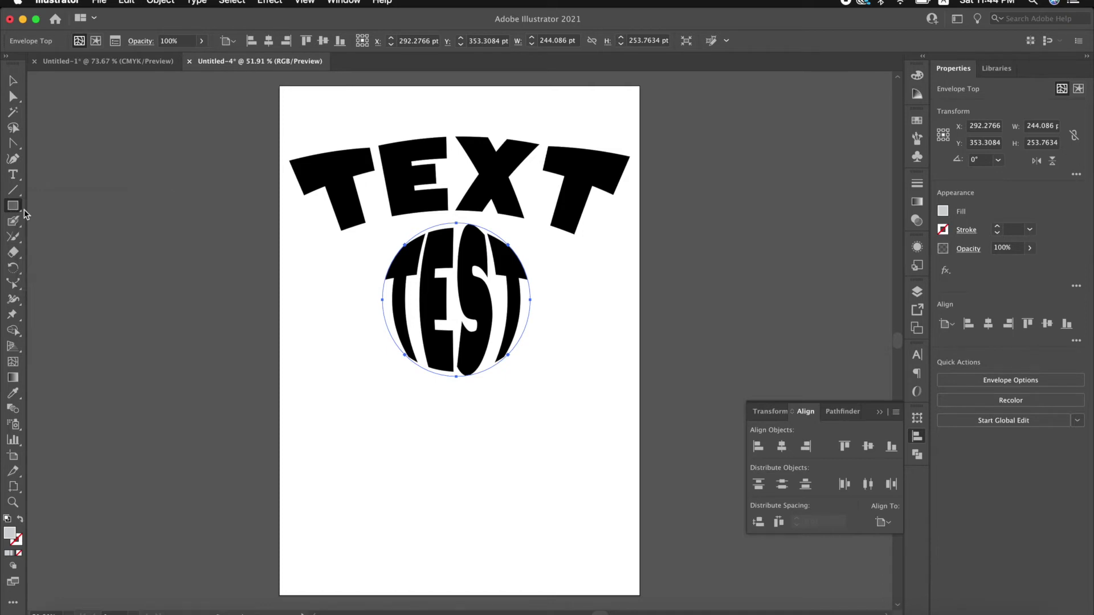
{"action": "left_click", "coordinate": [69, 222]}
{"action": "left_click", "coordinate": [515, 342]}
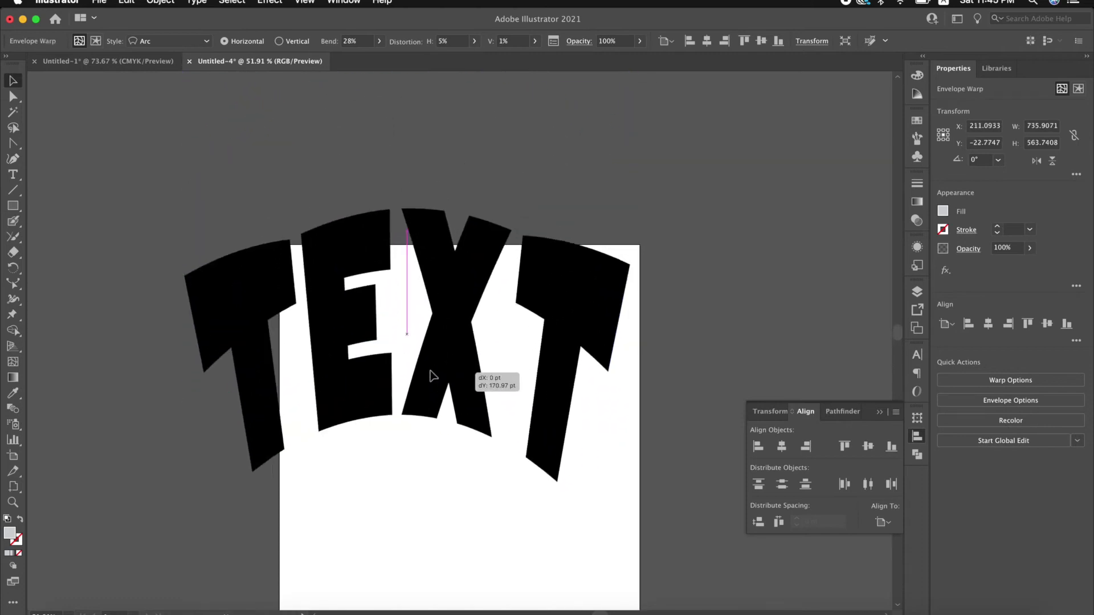
{"action": "left_click_drag", "start_coordinate": [439, 256], "coordinate": [387, 313]}
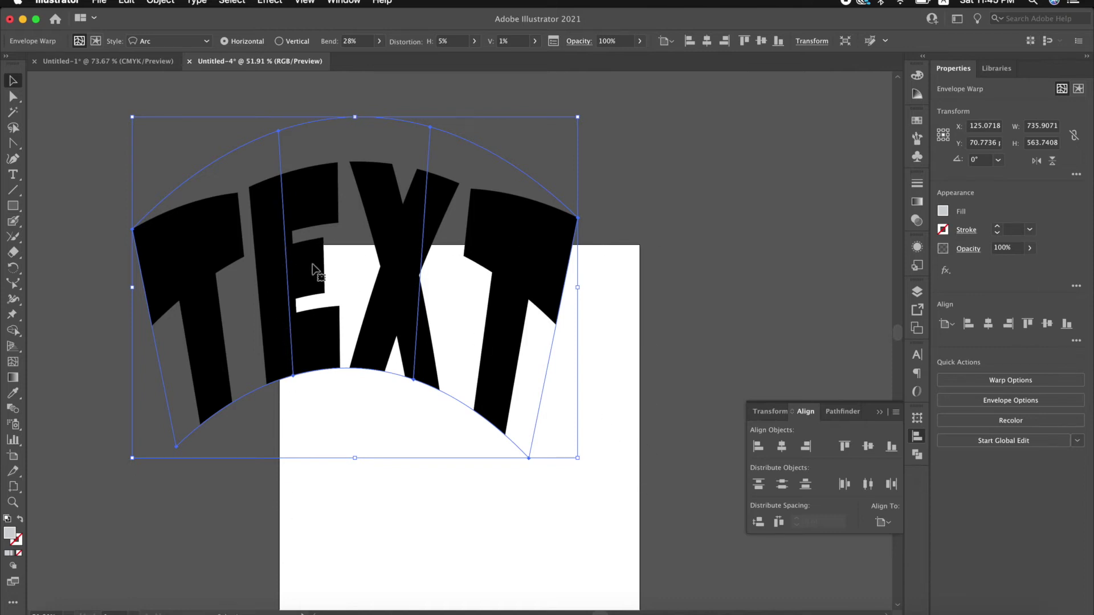
{"action": "left_click_drag", "start_coordinate": [12, 206], "coordinate": [40, 206]}
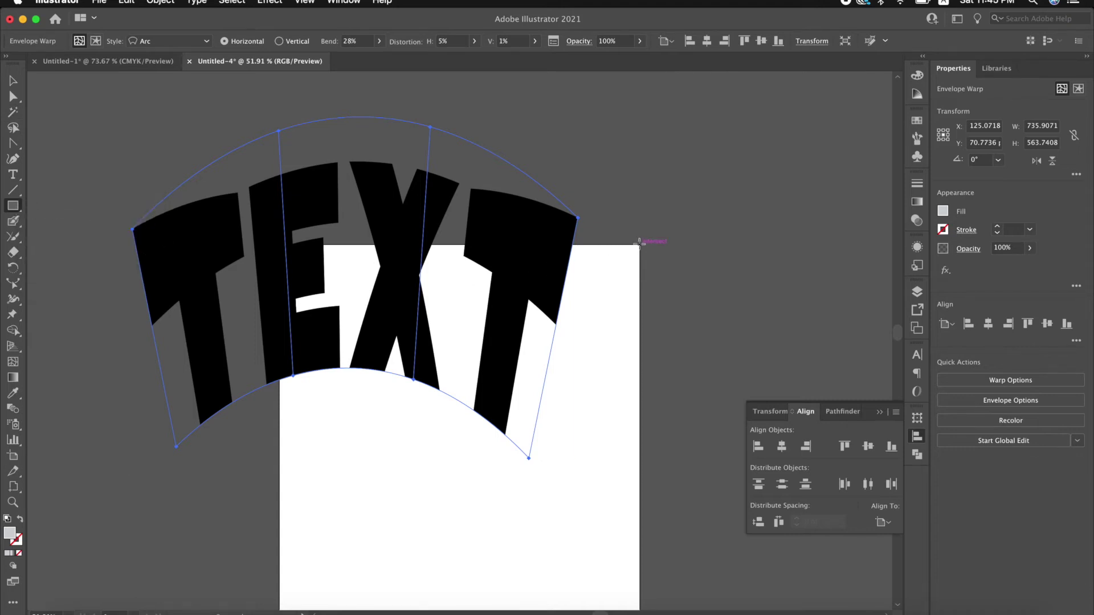
{"action": "left_click_drag", "start_coordinate": [639, 244], "coordinate": [276, 295]}
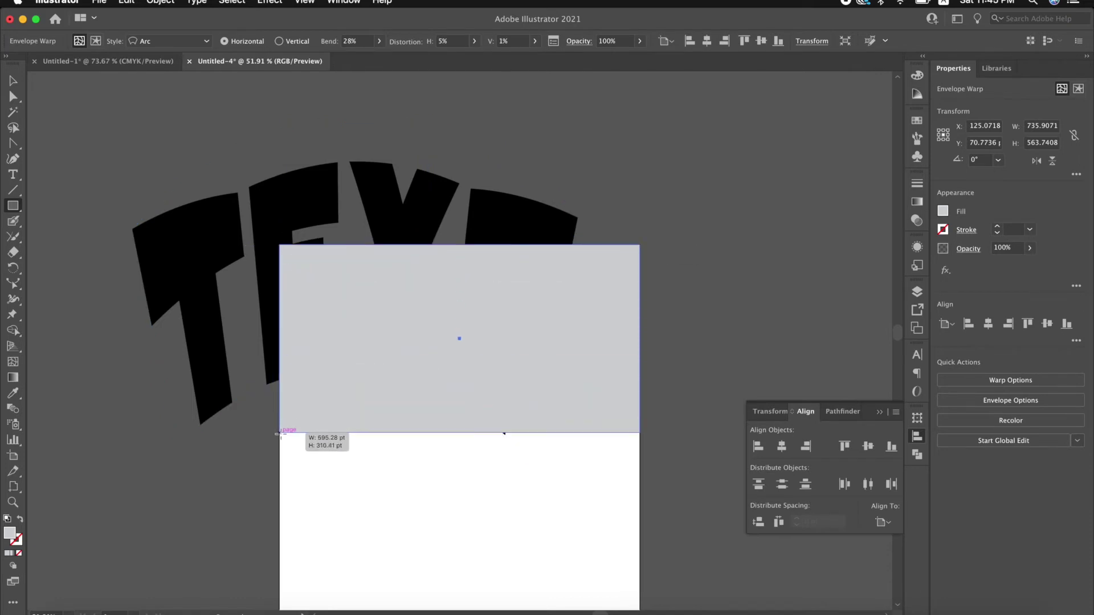
- Finish the grey rectangle across the artboard's top
{"action": "left_click_drag", "start_coordinate": [277, 295], "coordinate": [278, 452]}
{"action": "scroll", "coordinate": [450, 399], "scroll_direction": "down", "scroll_amount": 5}
{"action": "scroll", "coordinate": [456, 342], "scroll_direction": "down", "scroll_amount": 2}
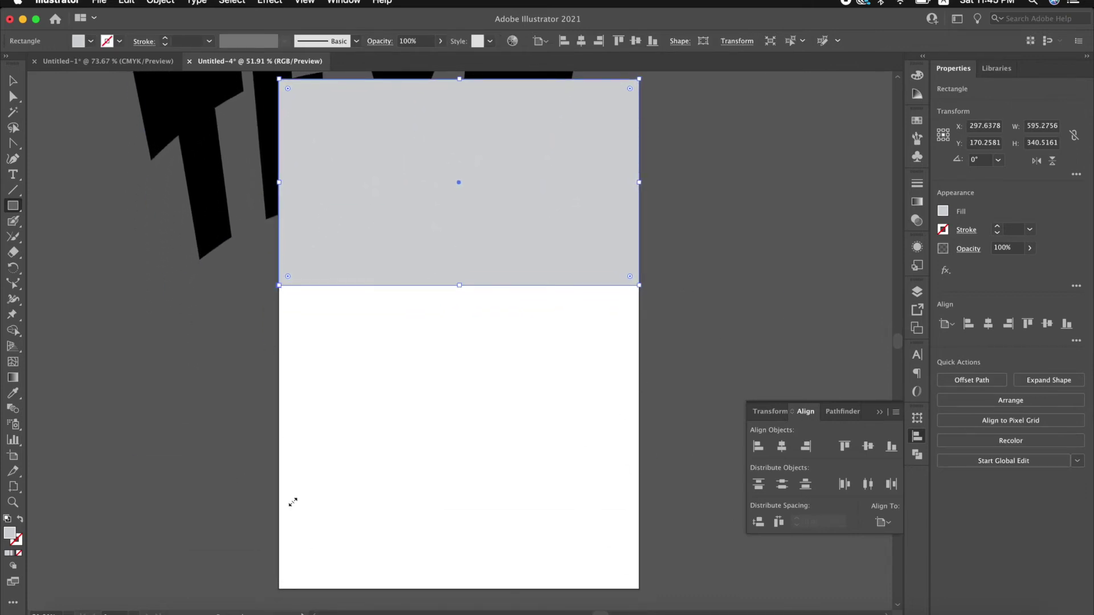
{"action": "scroll", "coordinate": [134, 148], "scroll_direction": "up", "scroll_amount": 1}
{"action": "scroll", "coordinate": [134, 148], "scroll_direction": "up", "scroll_amount": 2}
- Clip the arched TEXT to the rectangle with Make Clipping Mask
{"action": "key", "text": "v"}
{"action": "left_click_drag", "start_coordinate": [141, 160], "coordinate": [373, 224]}
{"action": "right_click", "coordinate": [368, 181]}
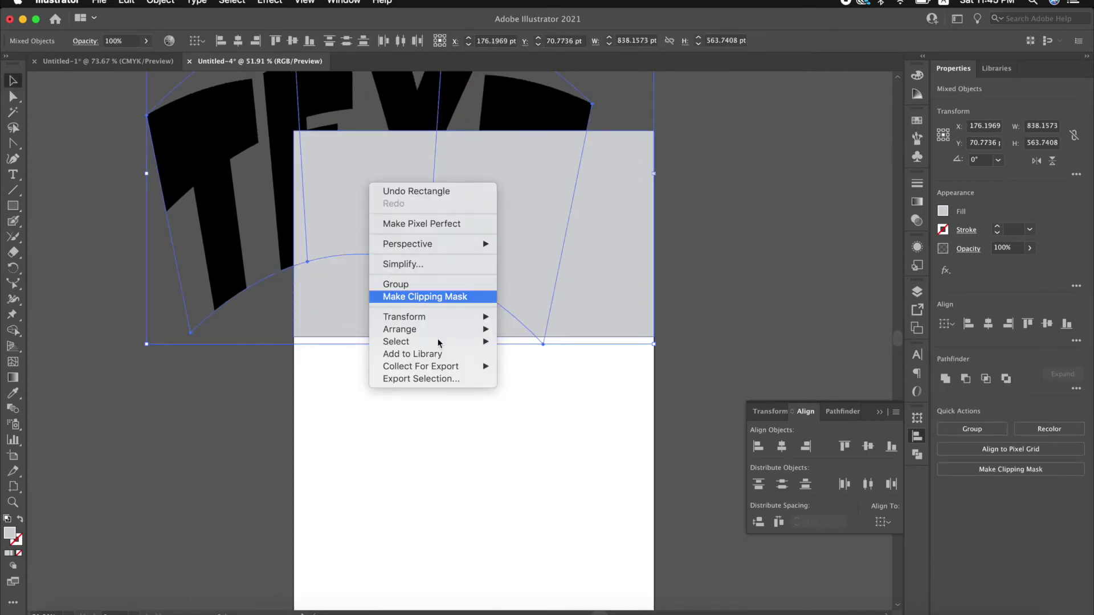
{"action": "left_click", "coordinate": [365, 367]}
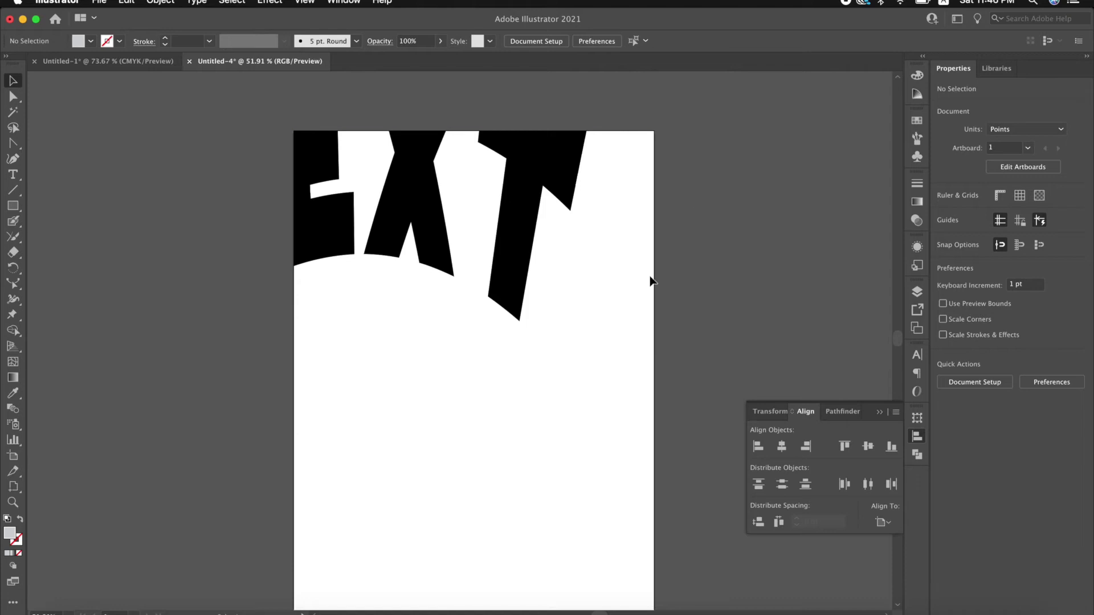
{"action": "scroll", "coordinate": [550, 298], "scroll_direction": "down", "scroll_amount": 2}
{"action": "scroll", "coordinate": [550, 298], "scroll_direction": "down", "scroll_amount": 1}
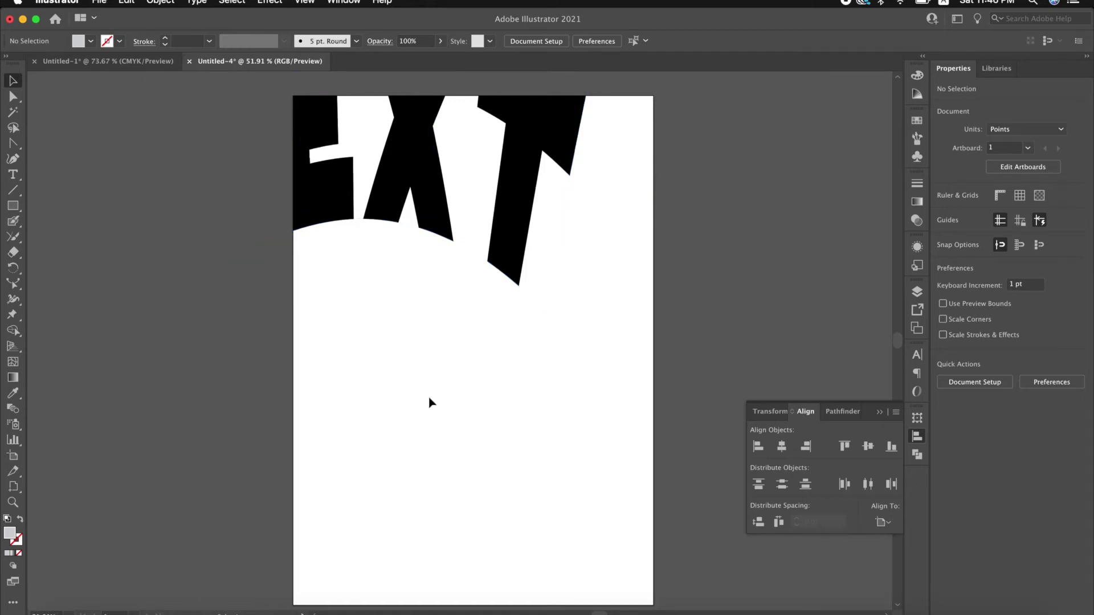
{"action": "left_click", "coordinate": [520, 292]}
- Delete the clipped text group and paint a curved Paintbrush stroke near the top
{"action": "key", "text": "Delete"}
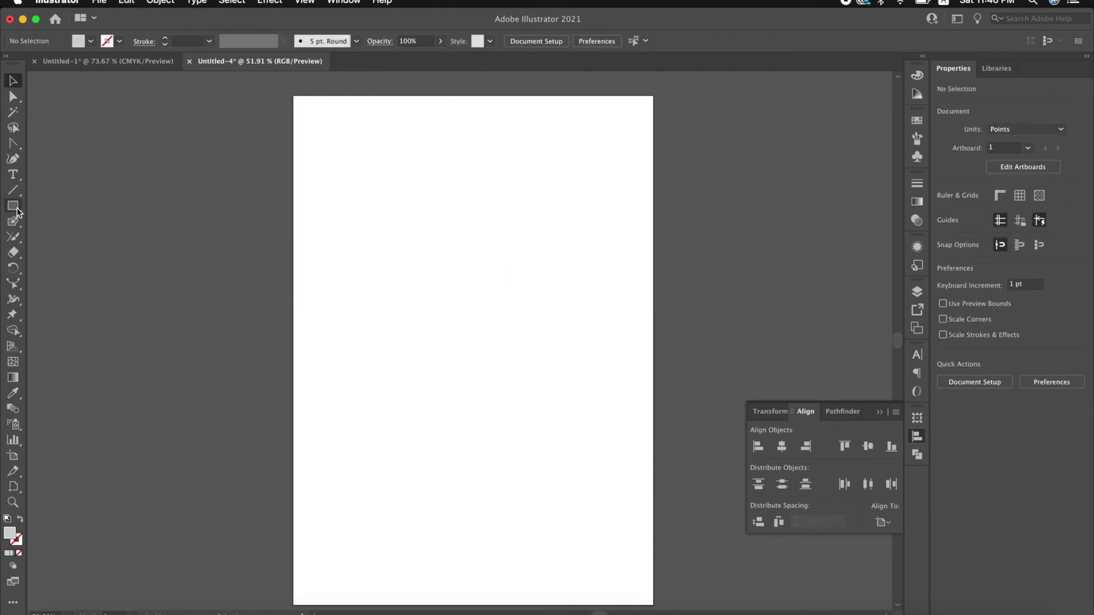
{"action": "left_click", "coordinate": [15, 222]}
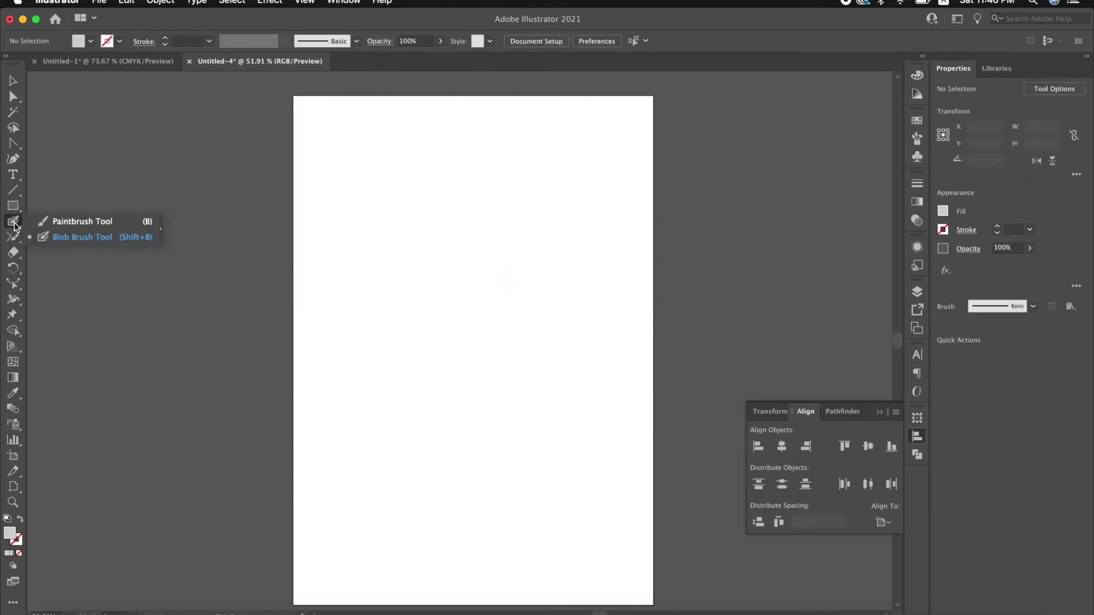
{"action": "left_click", "coordinate": [69, 221]}
{"action": "left_click_drag", "start_coordinate": [456, 152], "coordinate": [458, 259]}
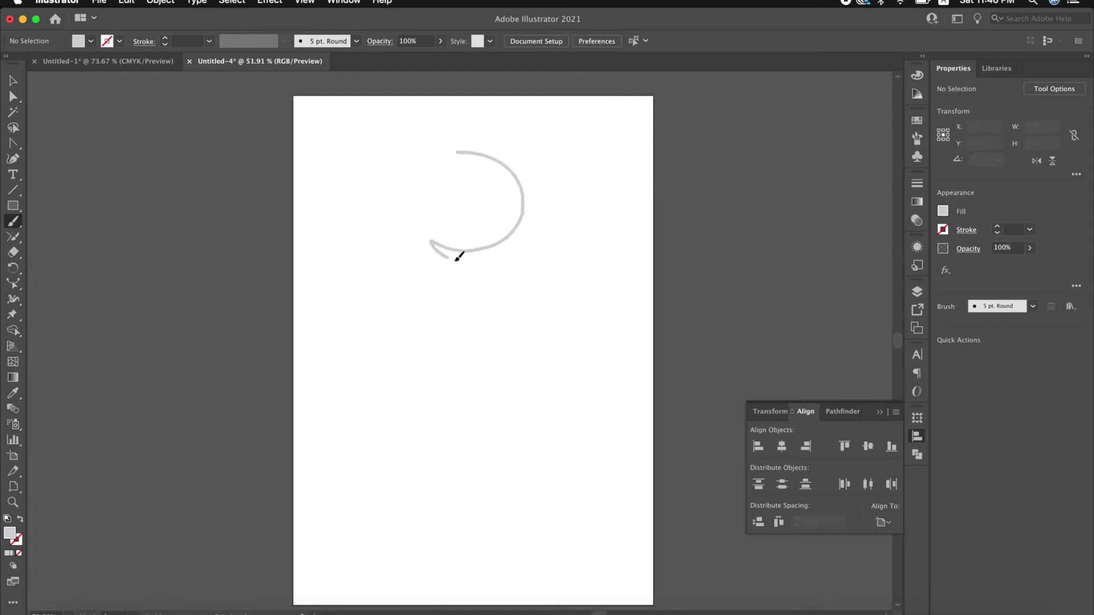
{"action": "left_click", "coordinate": [14, 207]}
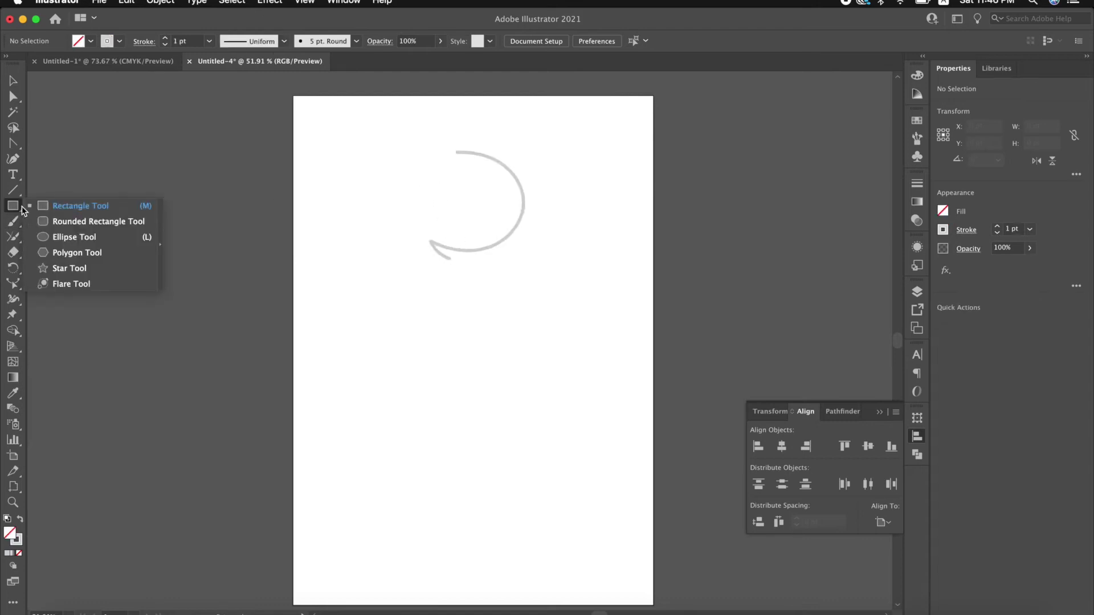
- Paint a filled grey blob left of the curve with the Blob Brush
{"action": "left_click", "coordinate": [12, 221]}
{"action": "left_click", "coordinate": [44, 237]}
{"action": "mouse_move", "coordinate": [373, 225]}
{"action": "left_mouse_down"}
{"action": "mouse_move", "coordinate": [373, 285]}
{"action": "mouse_move", "coordinate": [411, 274]}
{"action": "left_mouse_up"}
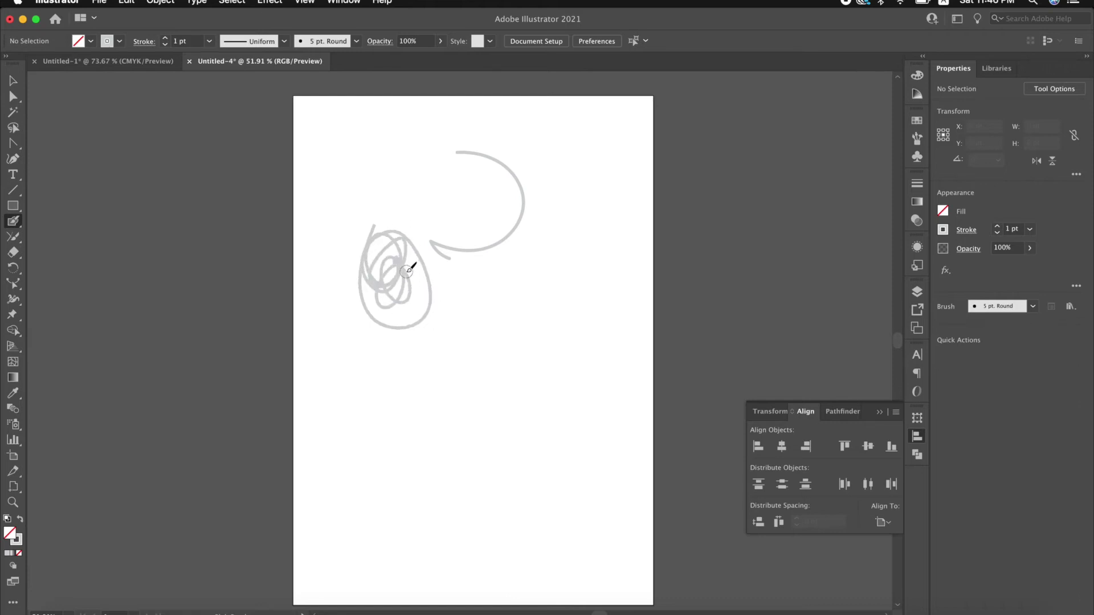
{"action": "mouse_move", "coordinate": [404, 266]}
{"action": "left_mouse_down"}
{"action": "mouse_move", "coordinate": [393, 269]}
{"action": "mouse_move", "coordinate": [391, 227]}
{"action": "mouse_move", "coordinate": [368, 279]}
{"action": "left_mouse_up"}
{"action": "mouse_move", "coordinate": [427, 252]}
{"action": "left_mouse_down"}
{"action": "mouse_move", "coordinate": [417, 241]}
{"action": "mouse_move", "coordinate": [418, 317]}
{"action": "mouse_move", "coordinate": [362, 246]}
{"action": "left_mouse_up"}
- Move the blob onto the curve, then select all and delete everything
{"action": "key", "text": "v"}
{"action": "mouse_move", "coordinate": [411, 266]}
{"action": "left_mouse_down"}
{"action": "mouse_move", "coordinate": [506, 318]}
{"action": "mouse_move", "coordinate": [556, 287]}
{"action": "mouse_move", "coordinate": [463, 255]}
{"action": "left_mouse_up"}
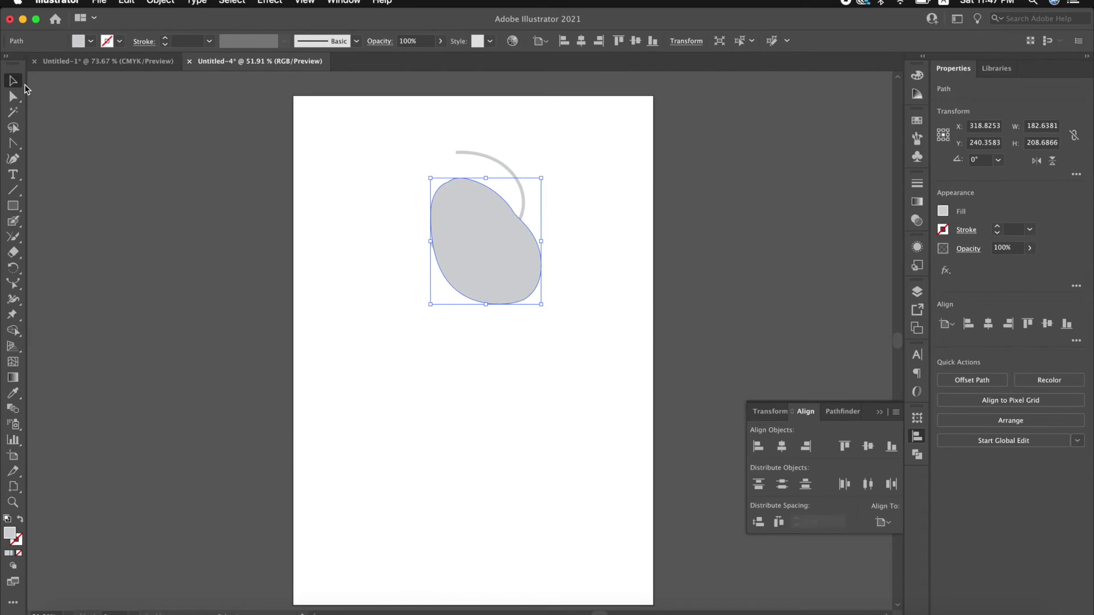
{"action": "key", "text": "ctrl+a"}
{"action": "key", "text": "Delete"}
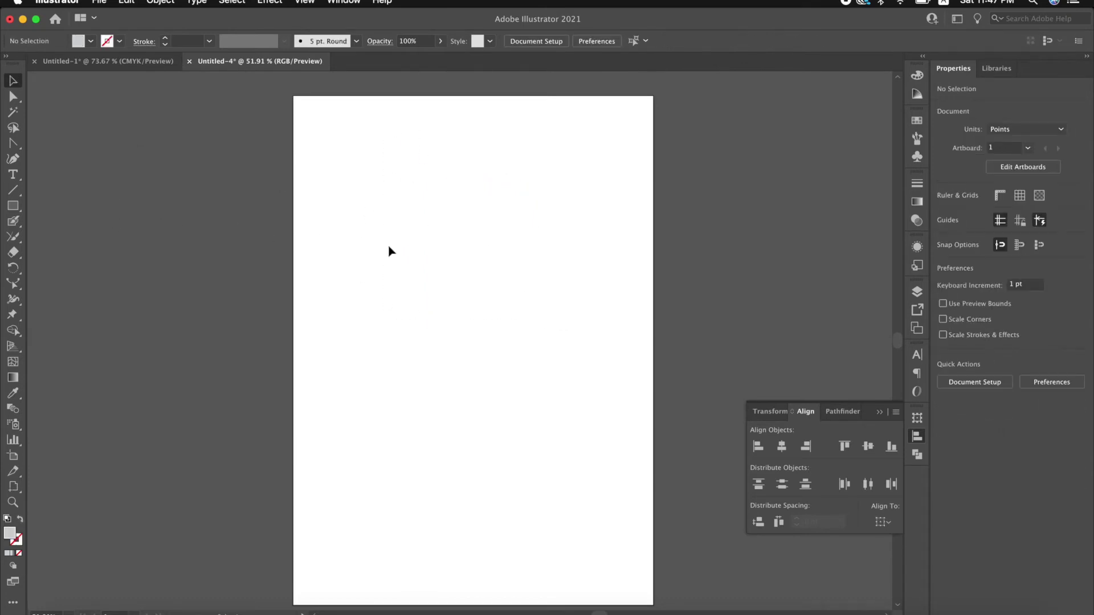
{"action": "left_click", "coordinate": [10, 240]}
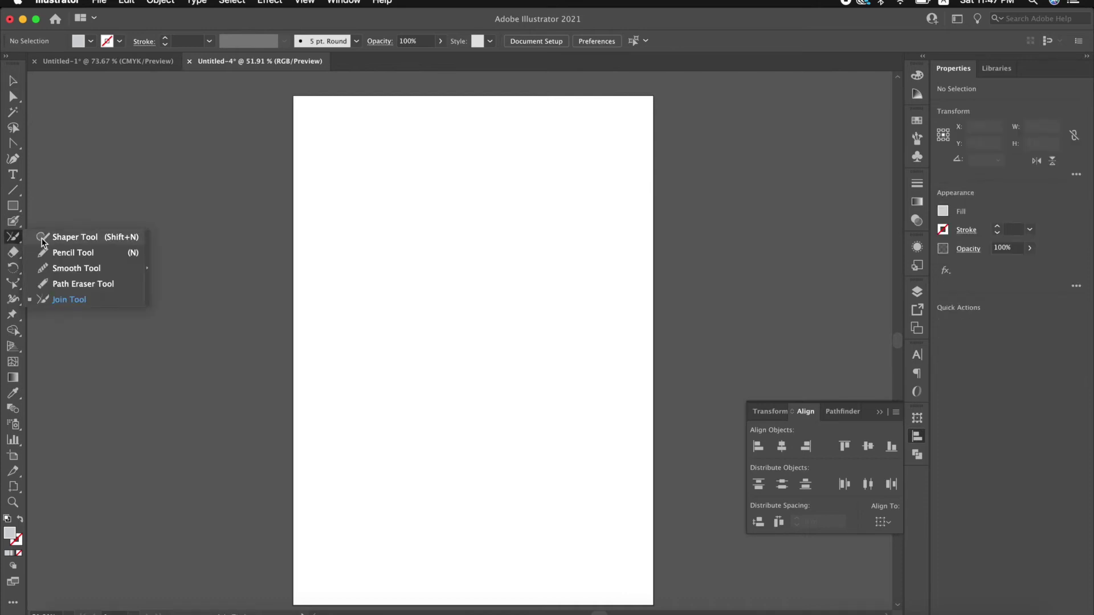
{"action": "left_click", "coordinate": [43, 238]}
{"action": "left_click_drag", "start_coordinate": [379, 165], "coordinate": [428, 236]}
{"action": "left_click_drag", "start_coordinate": [424, 197], "coordinate": [387, 165]}
{"action": "left_click_drag", "start_coordinate": [438, 130], "coordinate": [425, 128]}
{"action": "left_click_drag", "start_coordinate": [370, 207], "coordinate": [516, 280]}
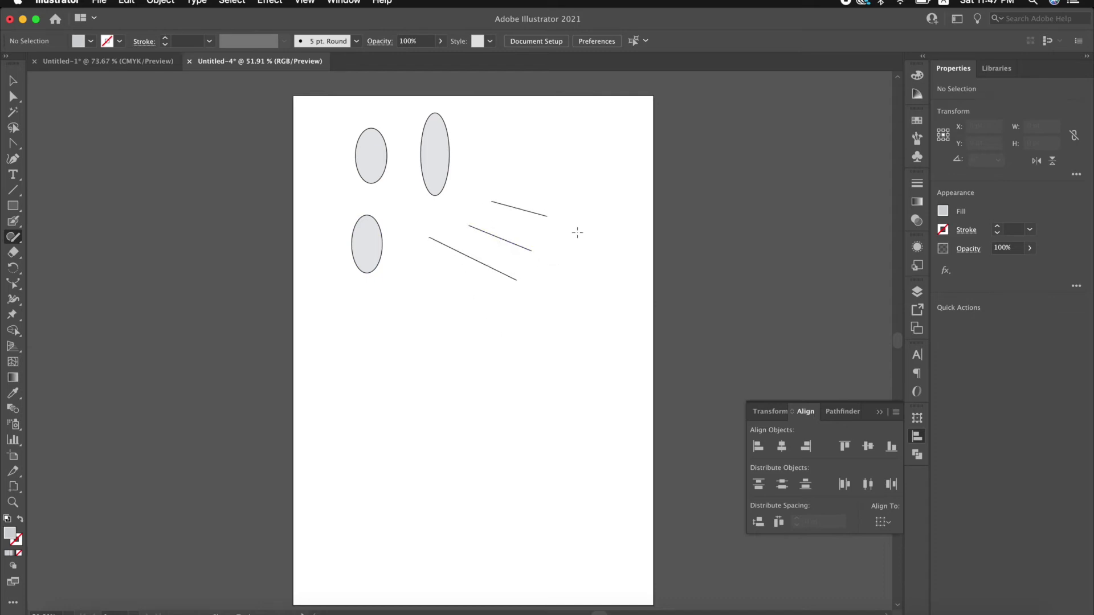
{"action": "left_click_drag", "start_coordinate": [483, 176], "coordinate": [535, 165]}
{"action": "left_click_drag", "start_coordinate": [397, 225], "coordinate": [409, 211]}
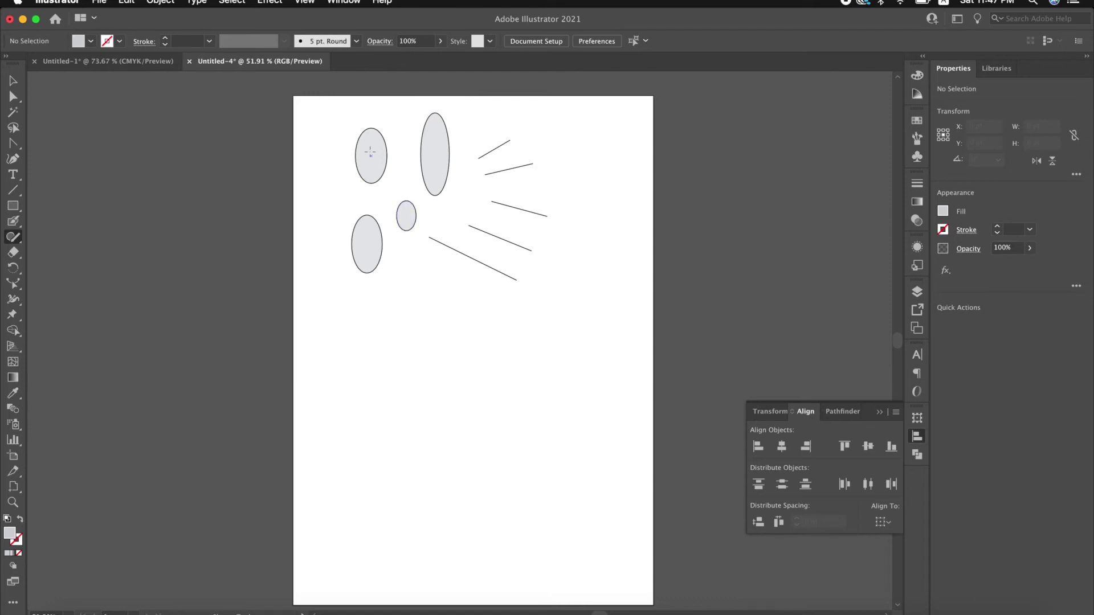
{"action": "key", "text": "v"}
- Delete the ellipses and lines, then pencil-draw an S-curve near the top and a zigzag below
{"action": "left_click_drag", "start_coordinate": [321, 117], "coordinate": [528, 298]}
{"action": "key", "text": "Delete"}
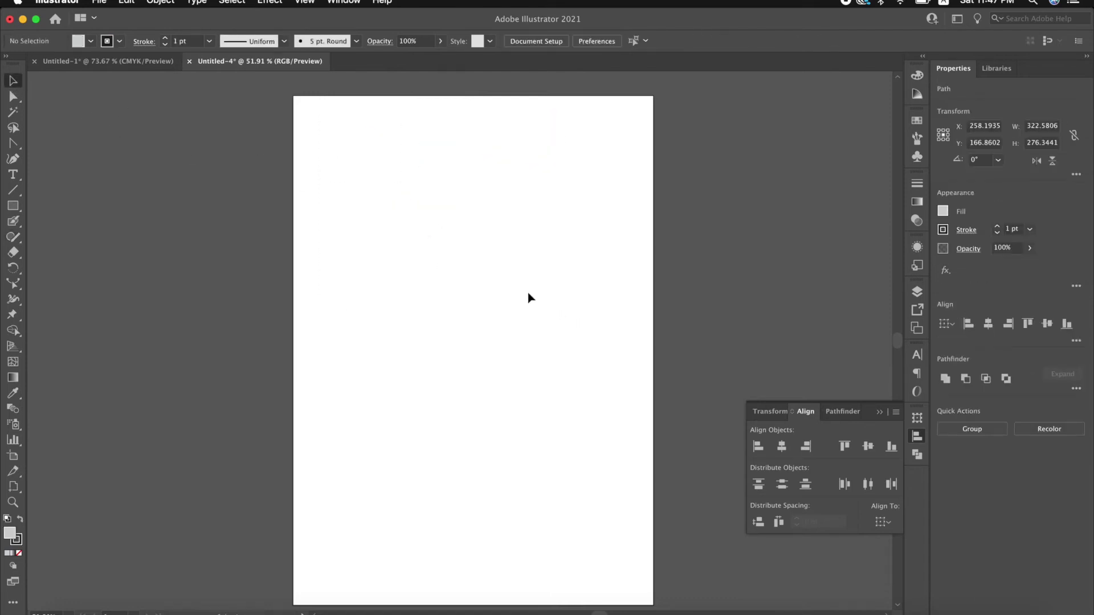
{"action": "left_click", "coordinate": [13, 237]}
{"action": "left_click", "coordinate": [12, 236]}
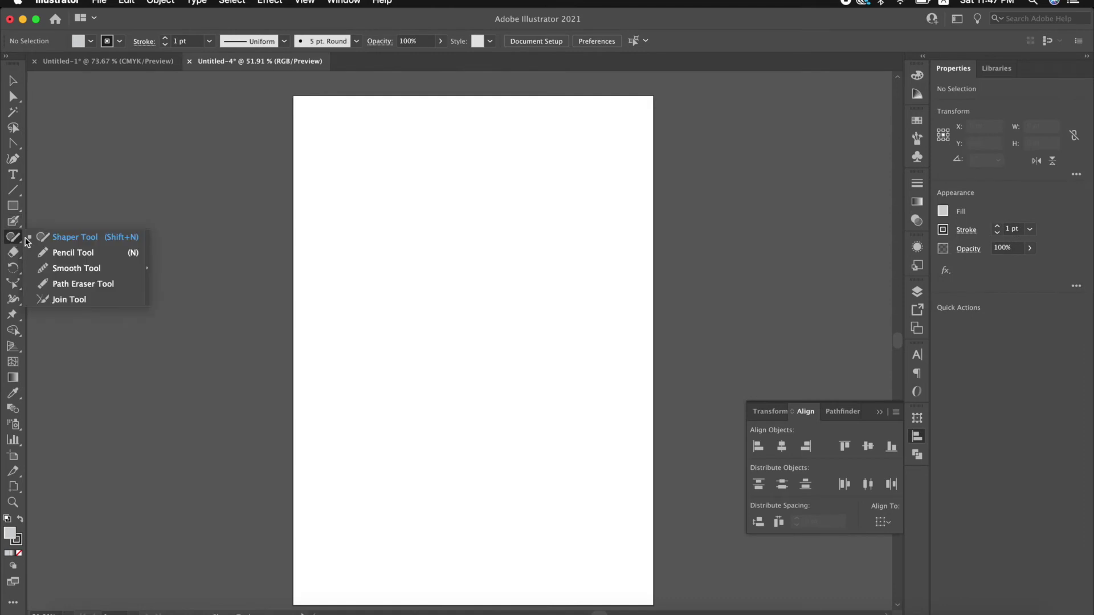
{"action": "left_click", "coordinate": [61, 253]}
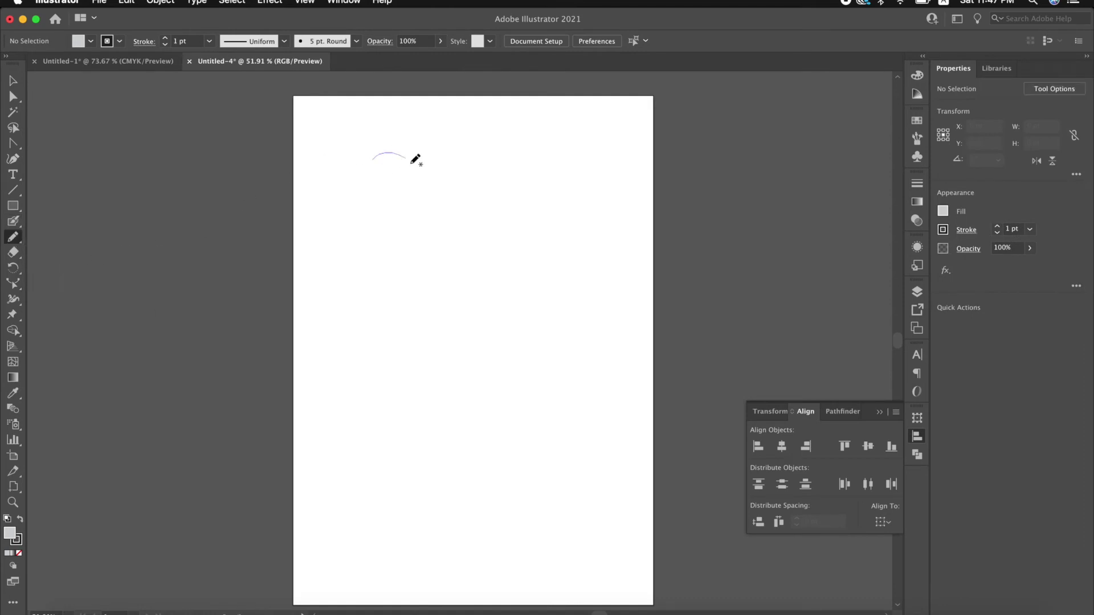
{"action": "left_click_drag", "start_coordinate": [411, 164], "coordinate": [470, 187]}
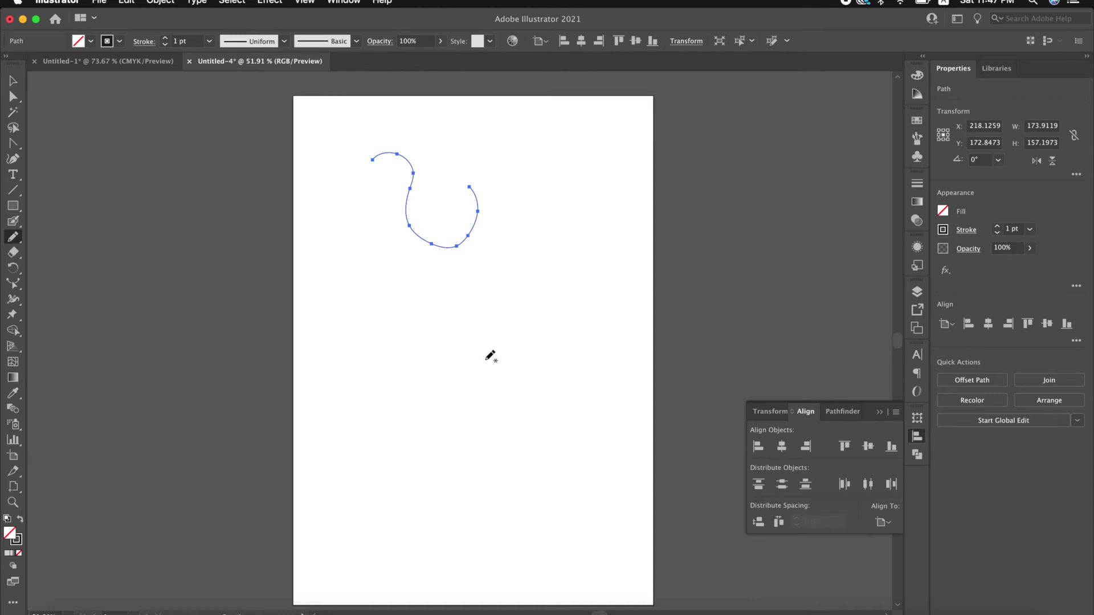
{"action": "mouse_move", "coordinate": [442, 336]}
{"action": "left_mouse_down"}
{"action": "mouse_move", "coordinate": [424, 334]}
{"action": "mouse_move", "coordinate": [406, 381]}
{"action": "mouse_move", "coordinate": [442, 340]}
{"action": "left_mouse_up"}
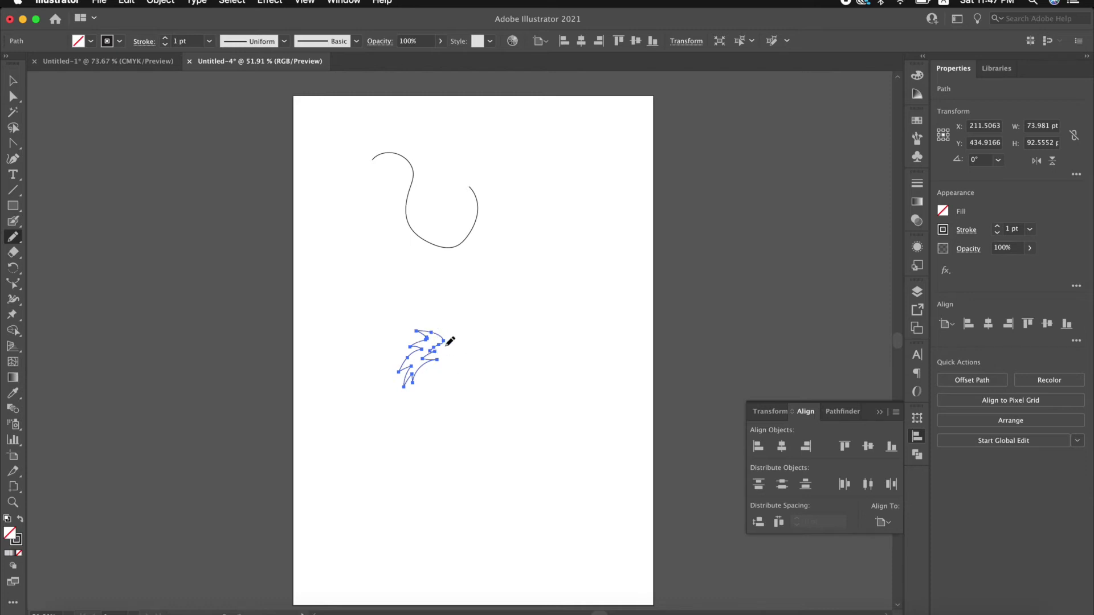
- Remove the zigzag shape's stroke and fill it with black
{"action": "left_click", "coordinate": [16, 554]}
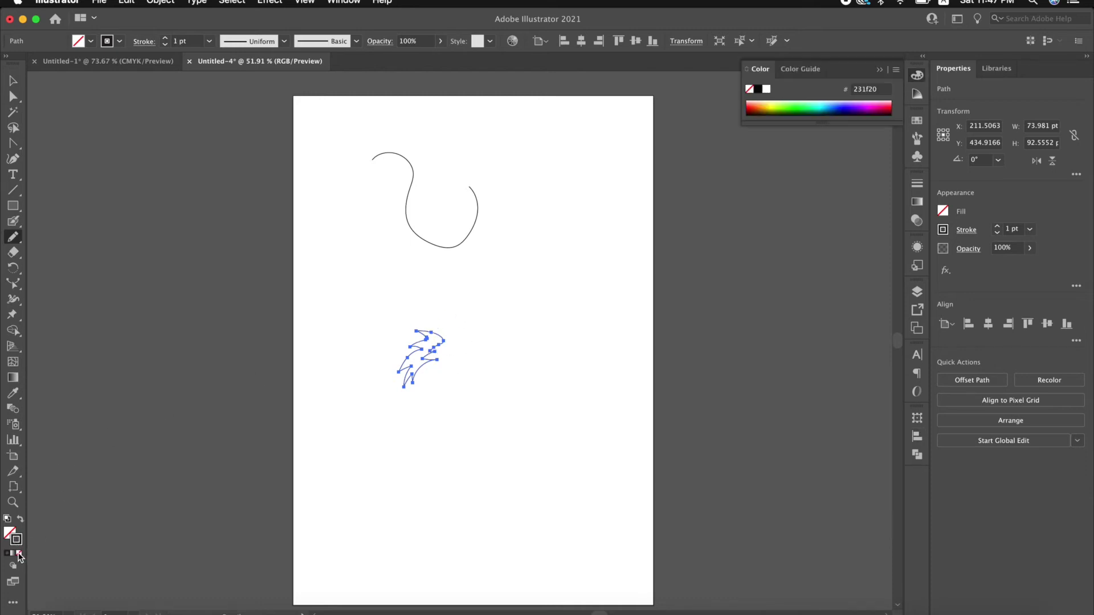
{"action": "left_click", "coordinate": [19, 553]}
{"action": "left_click", "coordinate": [9, 554]}
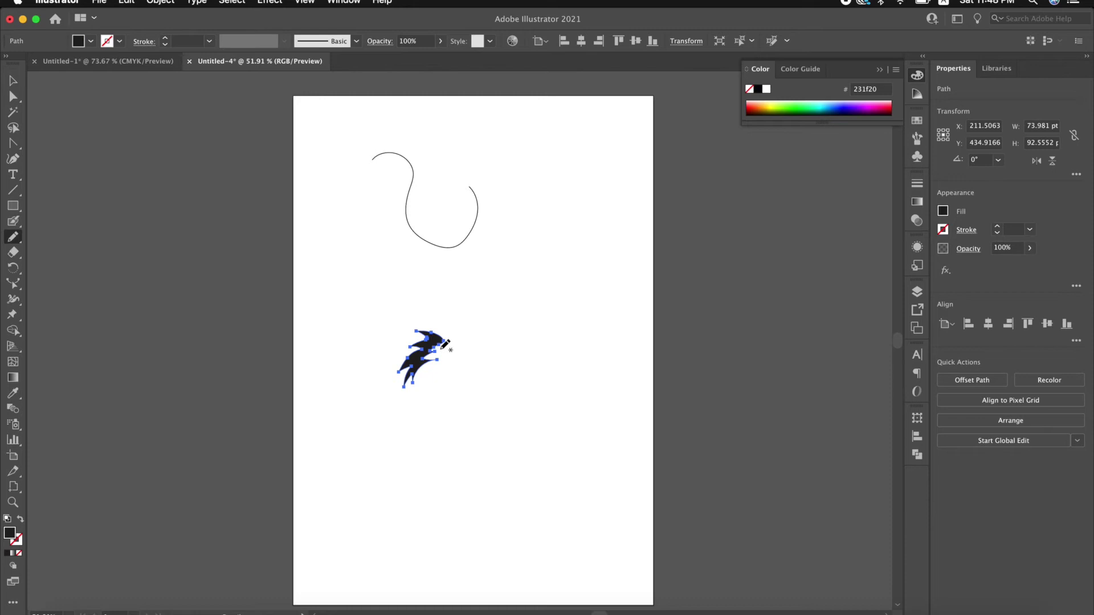
- Pencil a second wing shape beside it and fill it black
{"action": "mouse_move", "coordinate": [450, 344]}
{"action": "left_mouse_down"}
{"action": "mouse_move", "coordinate": [480, 348]}
{"action": "mouse_move", "coordinate": [475, 366]}
{"action": "left_mouse_up"}
{"action": "left_click_drag", "start_coordinate": [449, 344], "coordinate": [448, 343]}
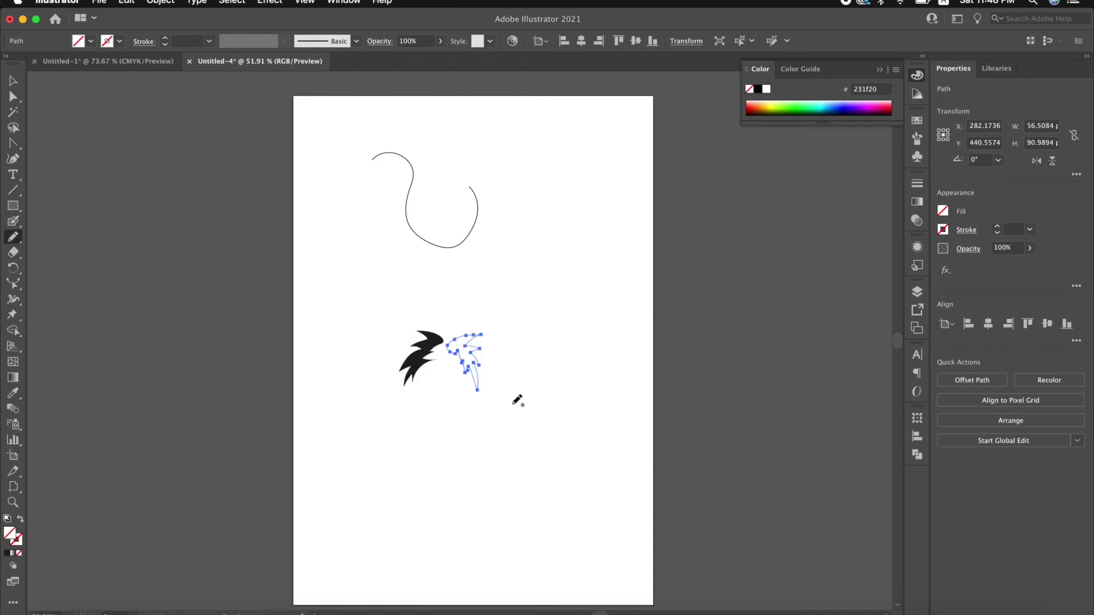
{"action": "left_click", "coordinate": [5, 553]}
- Move both black wings up and right, then select them together with the curve
{"action": "key", "text": "v"}
{"action": "left_click", "coordinate": [391, 260]}
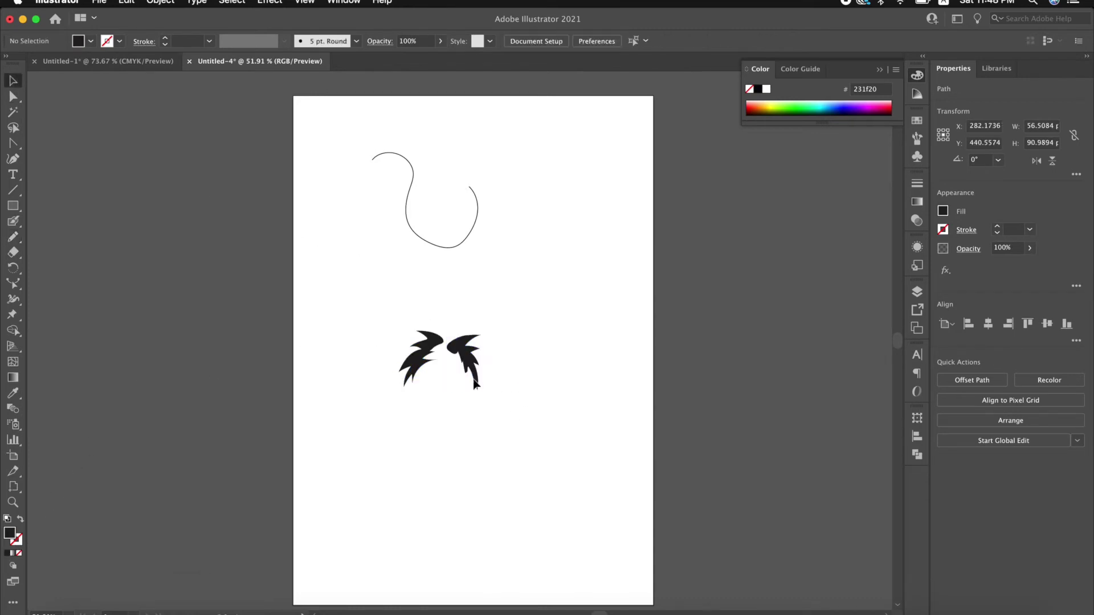
{"action": "left_click_drag", "start_coordinate": [384, 308], "coordinate": [471, 414]}
{"action": "left_click_drag", "start_coordinate": [529, 295], "coordinate": [526, 302]}
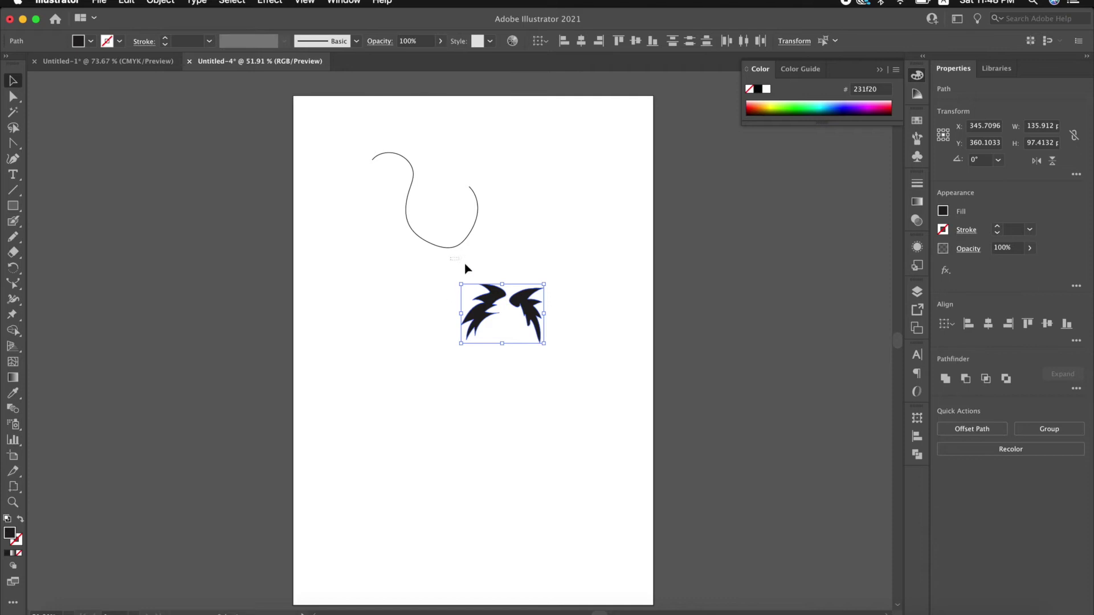
{"action": "left_click_drag", "start_coordinate": [386, 210], "coordinate": [524, 353]}
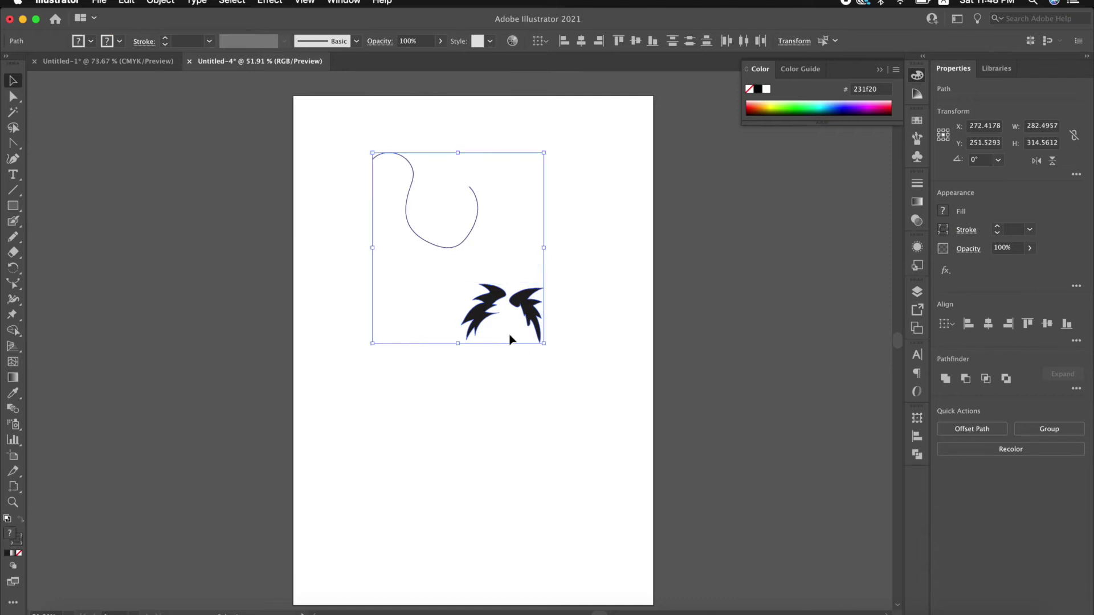
- Delete the curve and wings, then pencil a long wavy curve across the artboard
{"action": "key", "text": "Delete"}
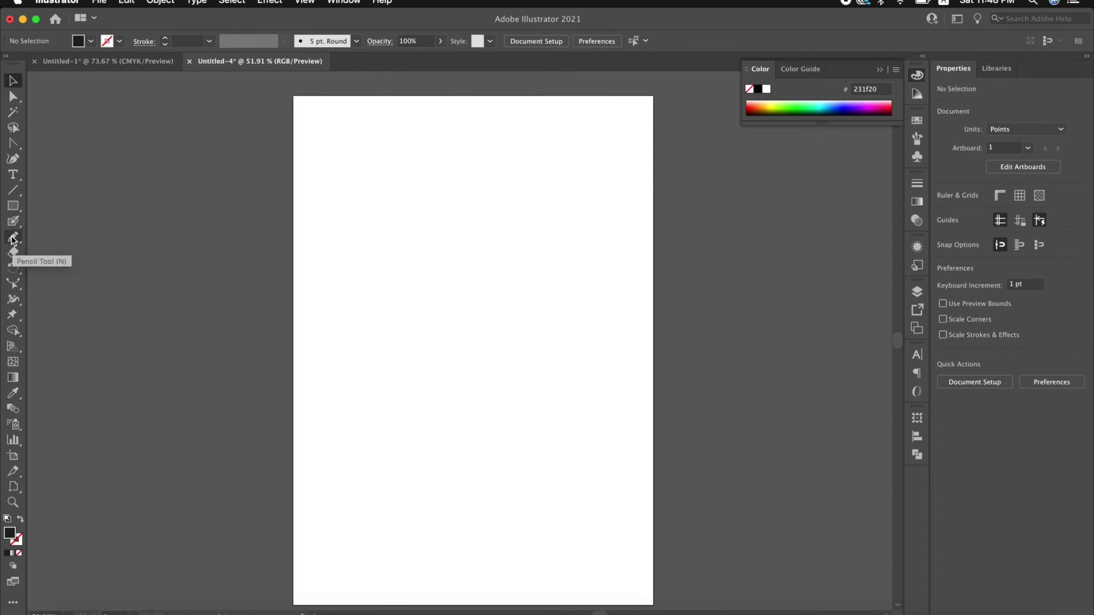
{"action": "left_click", "coordinate": [14, 238]}
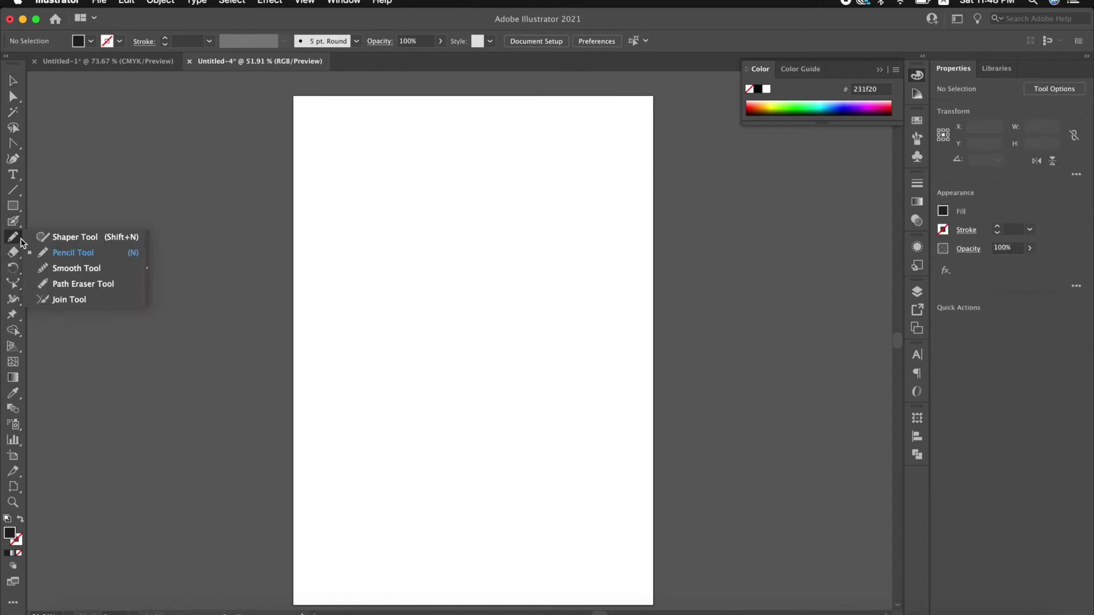
{"action": "left_click", "coordinate": [64, 257]}
{"action": "mouse_move", "coordinate": [373, 244]}
{"action": "left_mouse_down"}
{"action": "mouse_move", "coordinate": [481, 249]}
{"action": "mouse_move", "coordinate": [569, 309]}
{"action": "left_mouse_up"}
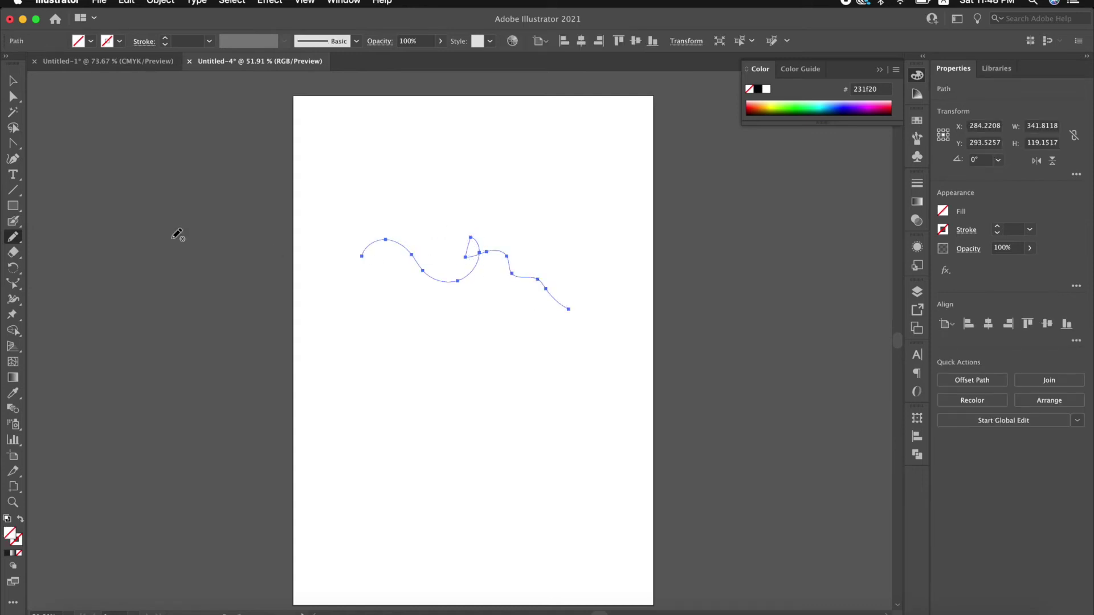
- Smooth the wavy path and erase a gap near its left end with the Path Eraser
{"action": "left_click", "coordinate": [15, 237]}
{"action": "left_click", "coordinate": [85, 268]}
{"action": "left_click", "coordinate": [14, 239]}
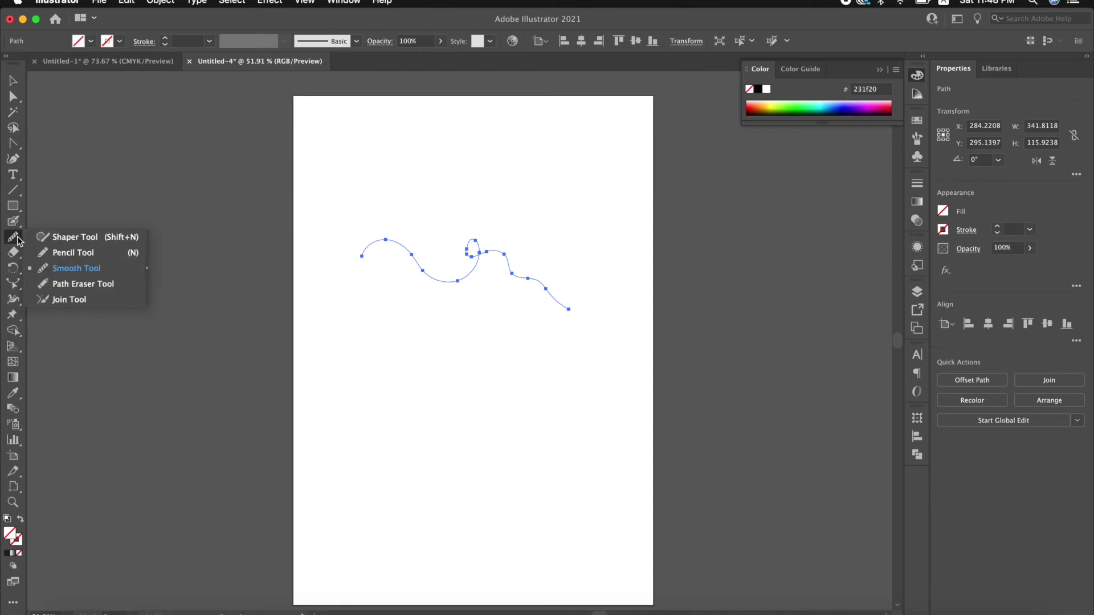
{"action": "left_click", "coordinate": [57, 282]}
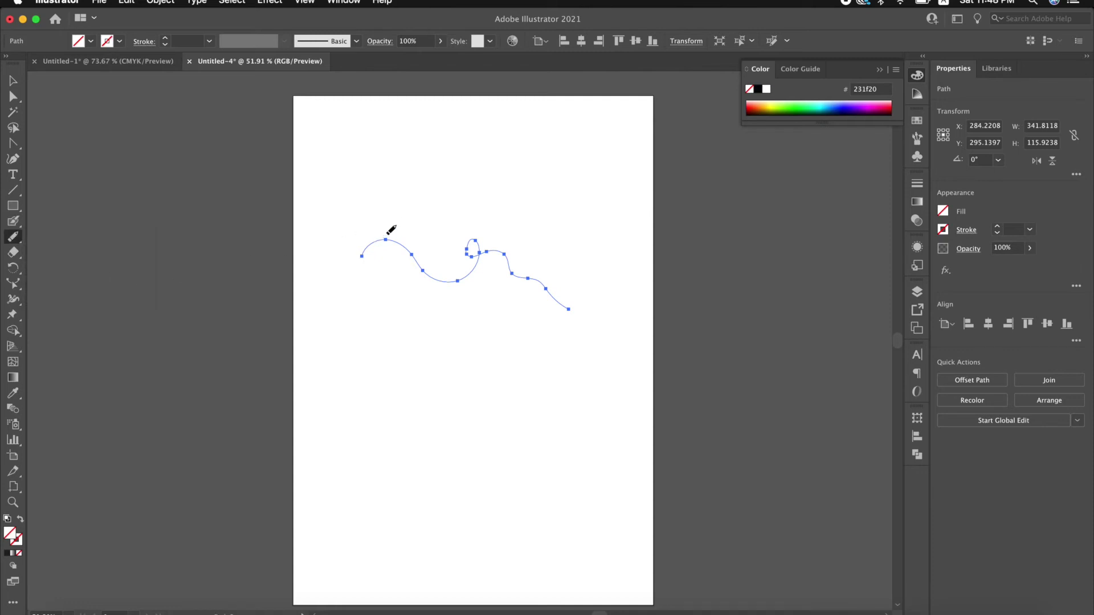
{"action": "left_click_drag", "start_coordinate": [391, 230], "coordinate": [395, 299]}
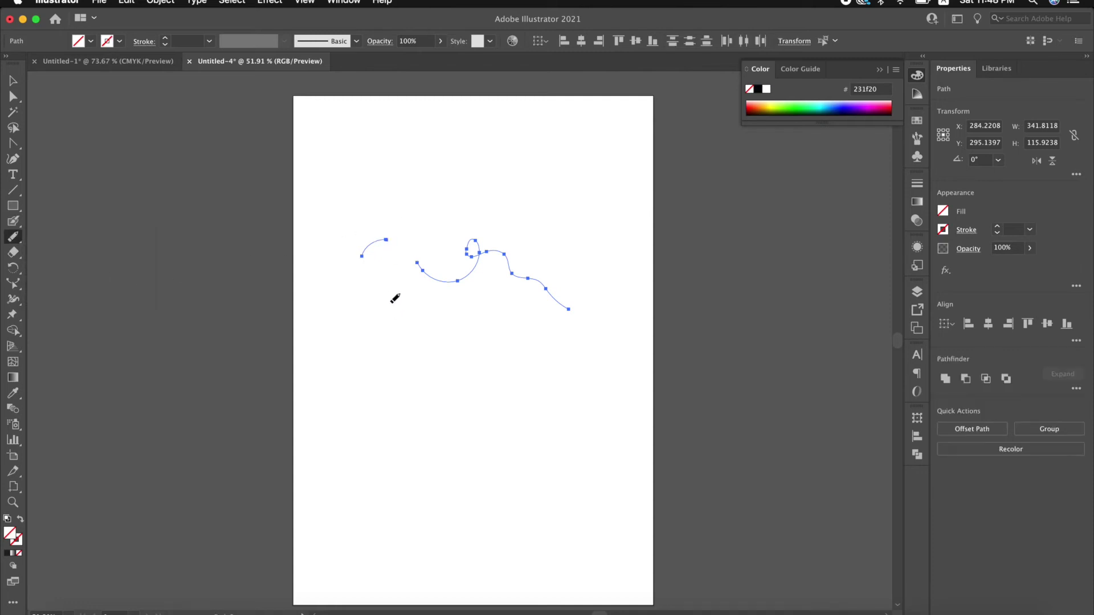
{"action": "left_click", "coordinate": [13, 251]}
{"action": "left_click", "coordinate": [63, 251]}
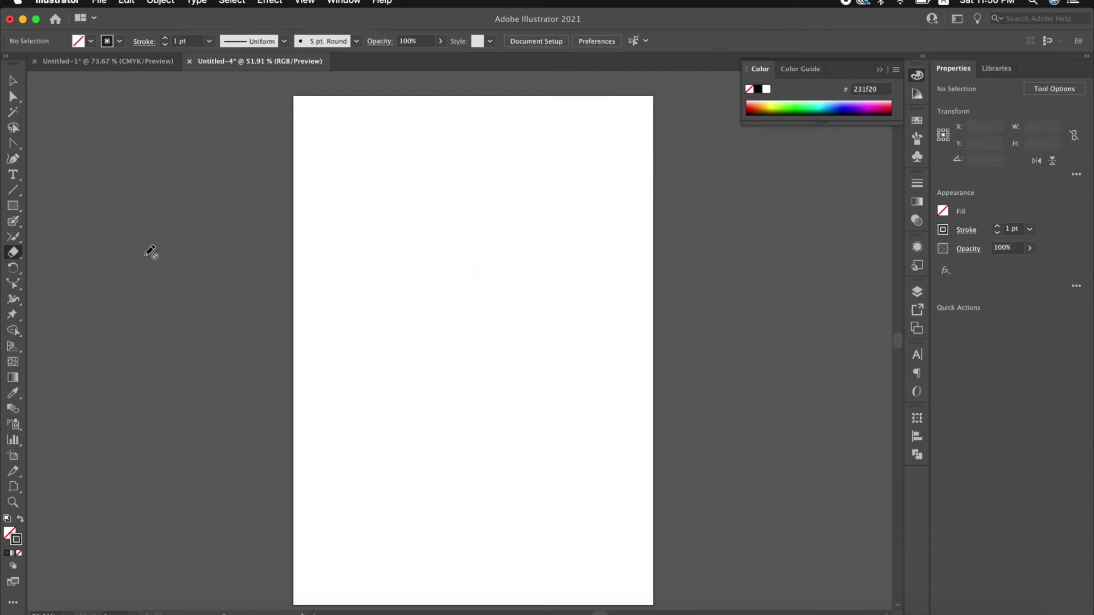
- Paint a thick black curved arc and erase its upper-left part
{"action": "left_click", "coordinate": [13, 221]}
{"action": "left_click_drag", "start_coordinate": [379, 201], "coordinate": [393, 291]}
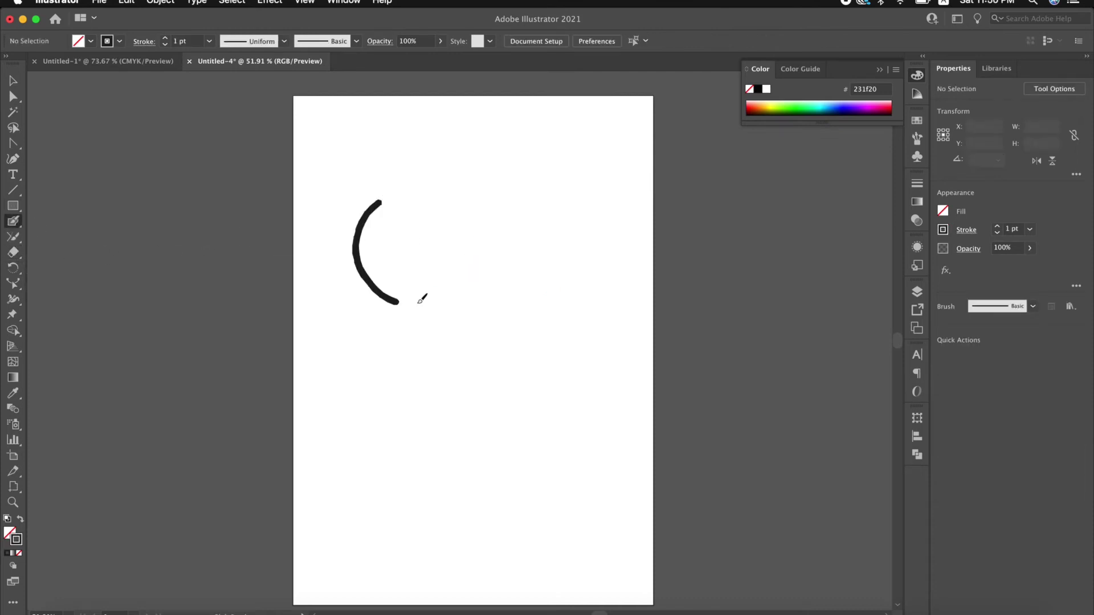
{"action": "left_click", "coordinate": [13, 251]}
{"action": "mouse_move", "coordinate": [368, 220]}
{"action": "left_mouse_down"}
{"action": "mouse_move", "coordinate": [357, 234]}
{"action": "mouse_move", "coordinate": [365, 276]}
{"action": "mouse_move", "coordinate": [402, 228]}
{"action": "mouse_move", "coordinate": [391, 215]}
{"action": "mouse_move", "coordinate": [408, 220]}
{"action": "left_mouse_up"}
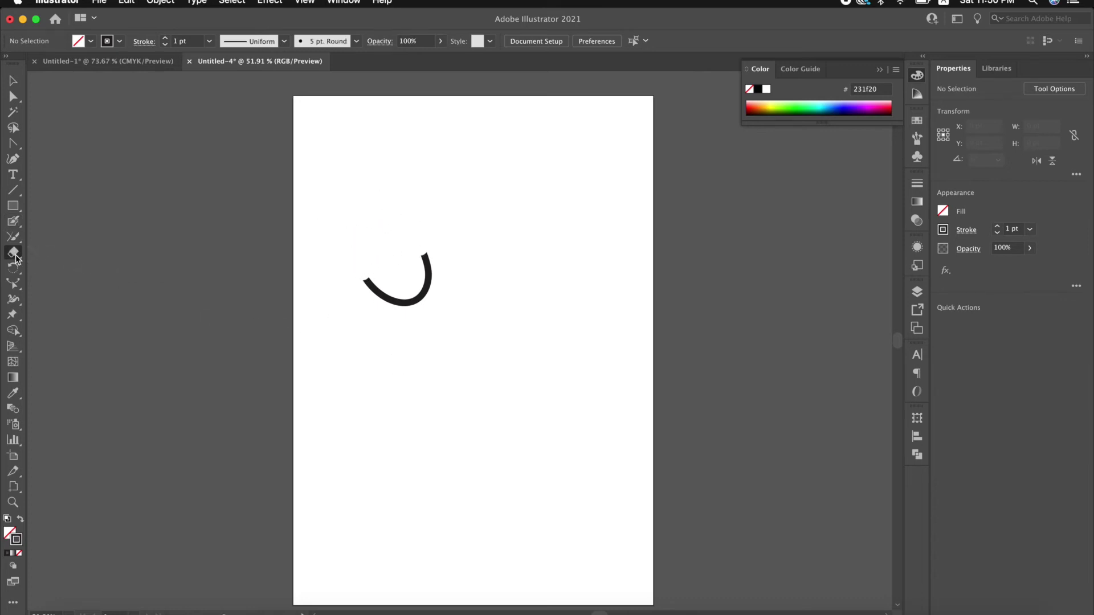
- Cut the arc with Scissors at its left and top ends and pull the pieces apart
{"action": "left_click_drag", "start_coordinate": [19, 262], "coordinate": [54, 269]}
{"action": "left_click", "coordinate": [397, 339]}
{"action": "left_click", "coordinate": [672, 338]}
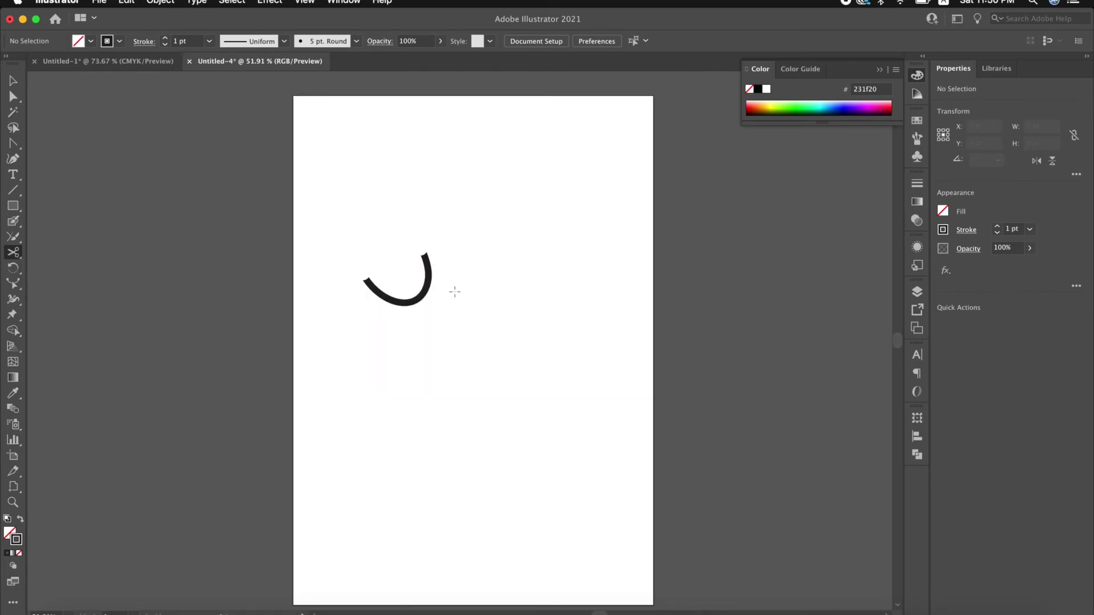
{"action": "left_click", "coordinate": [368, 281]}
{"action": "left_click", "coordinate": [426, 252]}
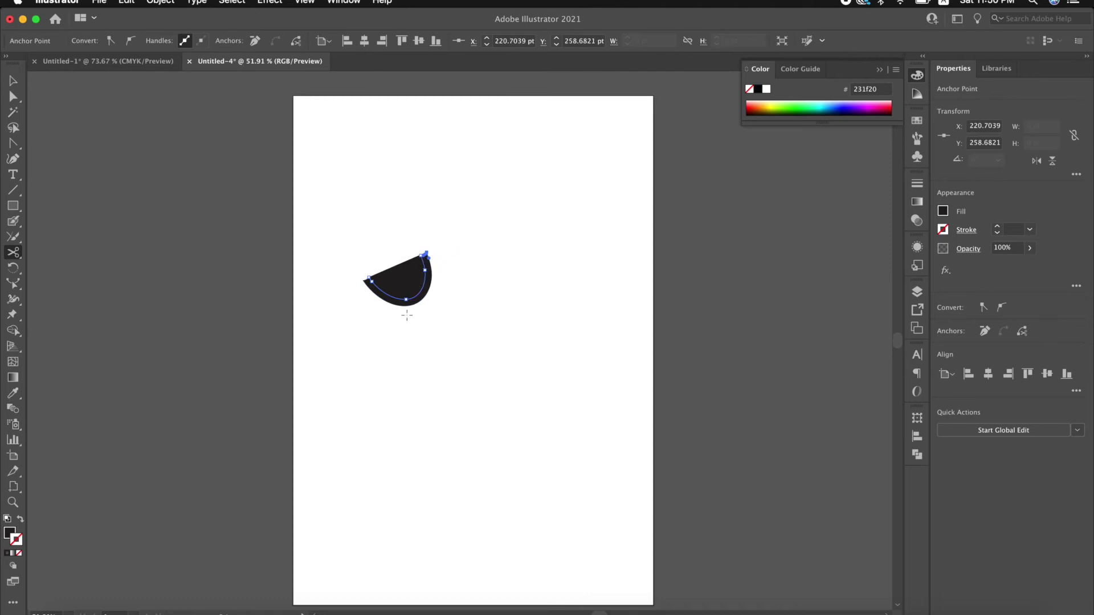
{"action": "key", "text": "a"}
{"action": "left_click_drag", "start_coordinate": [391, 251], "coordinate": [398, 191]}
{"action": "left_click_drag", "start_coordinate": [411, 280], "coordinate": [379, 291]}
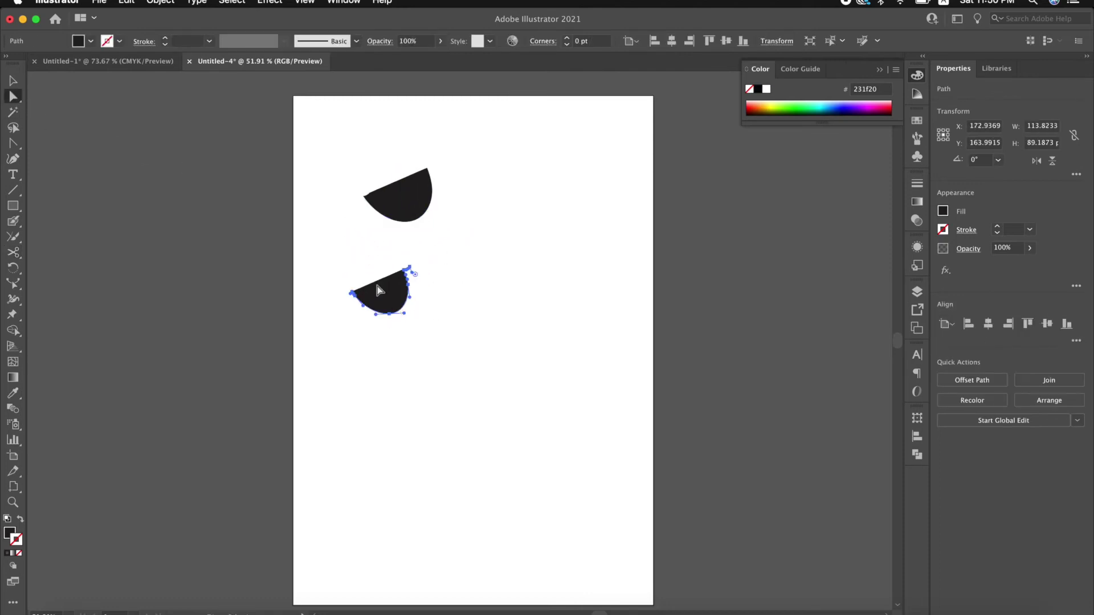
- Cut the lower piece at its bottom point and separate the two halves
{"action": "key", "text": "c"}
{"action": "left_click", "coordinate": [378, 281]}
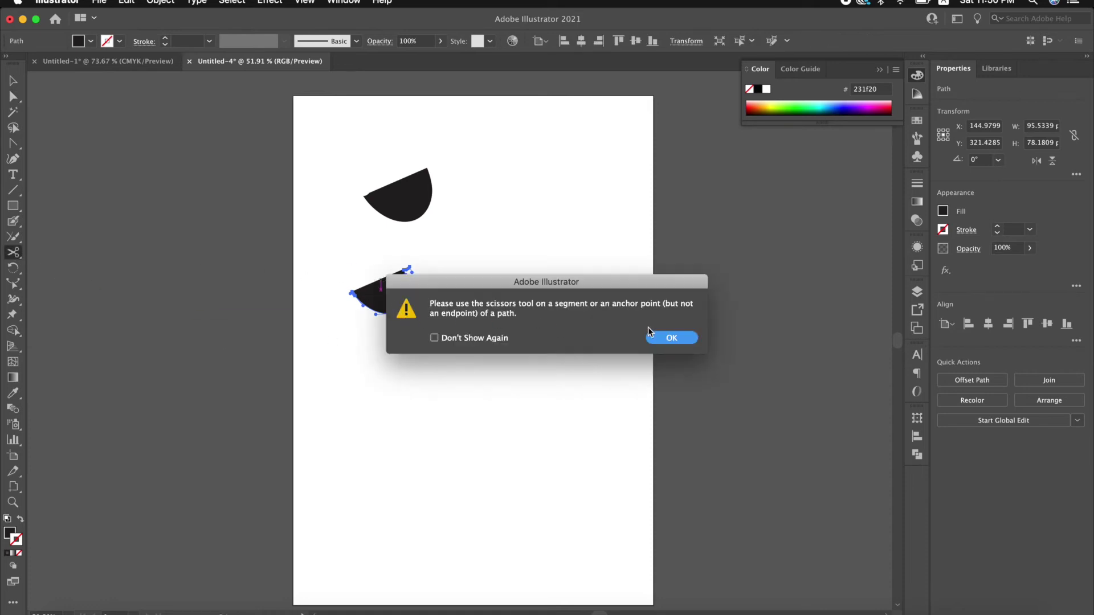
{"action": "left_click", "coordinate": [650, 336]}
{"action": "left_click", "coordinate": [390, 314]}
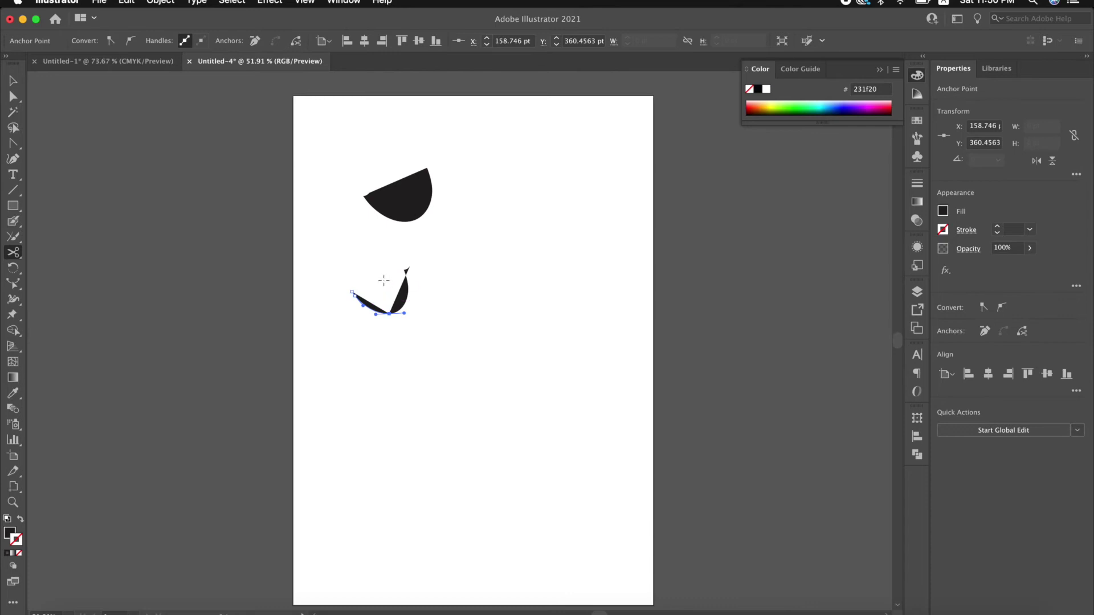
{"action": "key", "text": "v"}
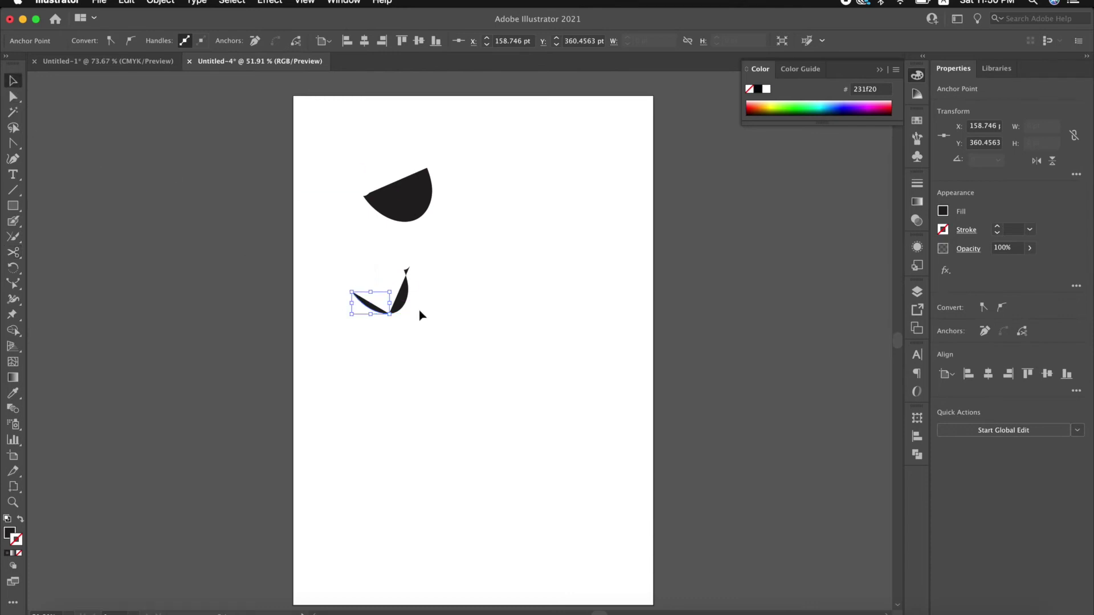
{"action": "left_click", "coordinate": [365, 310]}
{"action": "mouse_move", "coordinate": [385, 312]}
{"action": "left_mouse_down"}
{"action": "mouse_move", "coordinate": [355, 291]}
{"action": "mouse_move", "coordinate": [429, 306]}
{"action": "left_mouse_up"}
{"action": "left_click", "coordinate": [411, 220]}
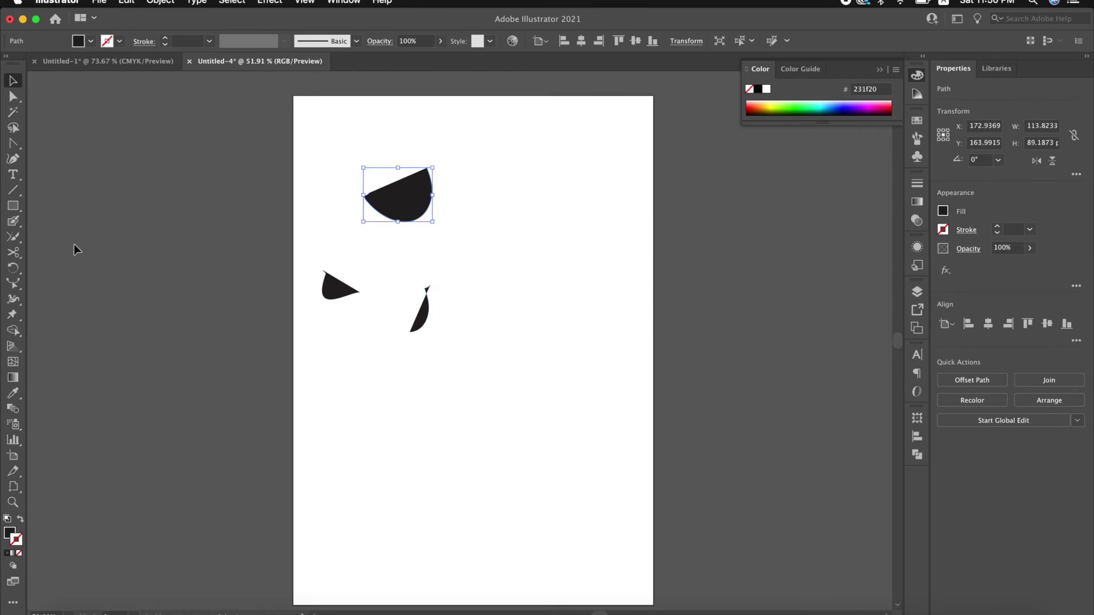
- Knife-slice the half-disc into three pieces and pull the left piece up-left
{"action": "left_click_drag", "start_coordinate": [14, 264], "coordinate": [59, 283]}
{"action": "left_click_drag", "start_coordinate": [379, 174], "coordinate": [430, 242]}
{"action": "left_click_drag", "start_coordinate": [406, 158], "coordinate": [437, 224]}
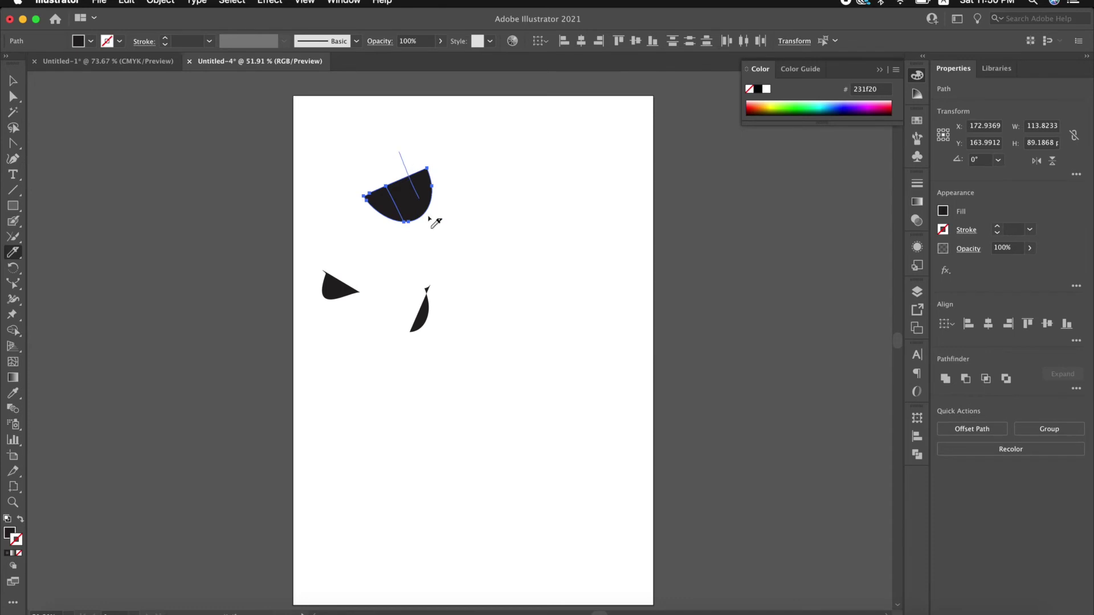
{"action": "left_click", "coordinate": [13, 98]}
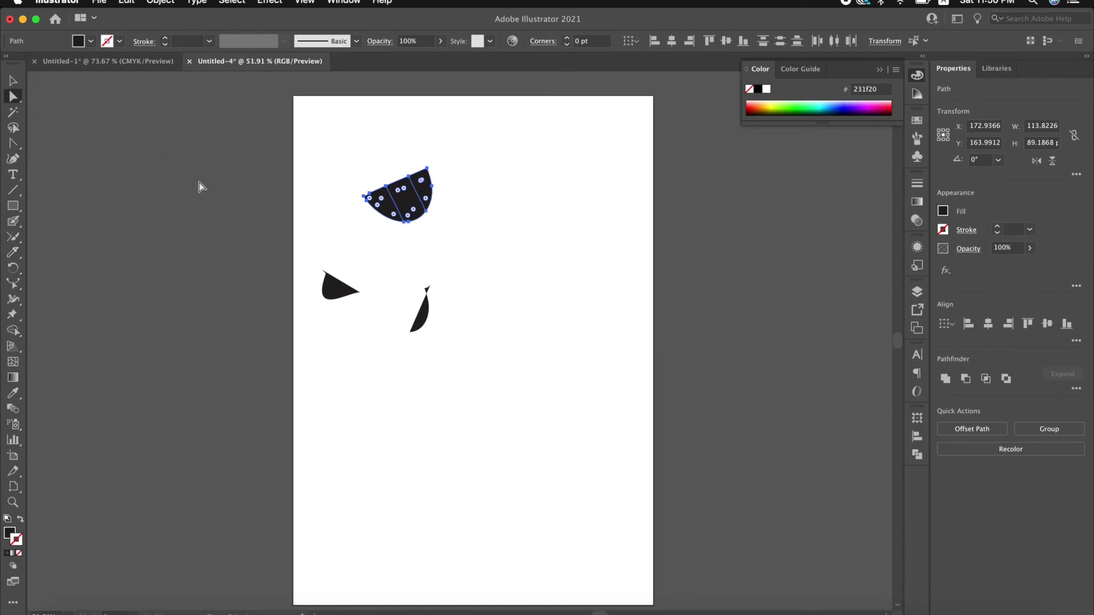
{"action": "left_click", "coordinate": [383, 237]}
{"action": "mouse_move", "coordinate": [379, 205]}
{"action": "left_mouse_down"}
{"action": "mouse_move", "coordinate": [360, 198]}
{"action": "mouse_move", "coordinate": [437, 203]}
{"action": "left_mouse_up"}
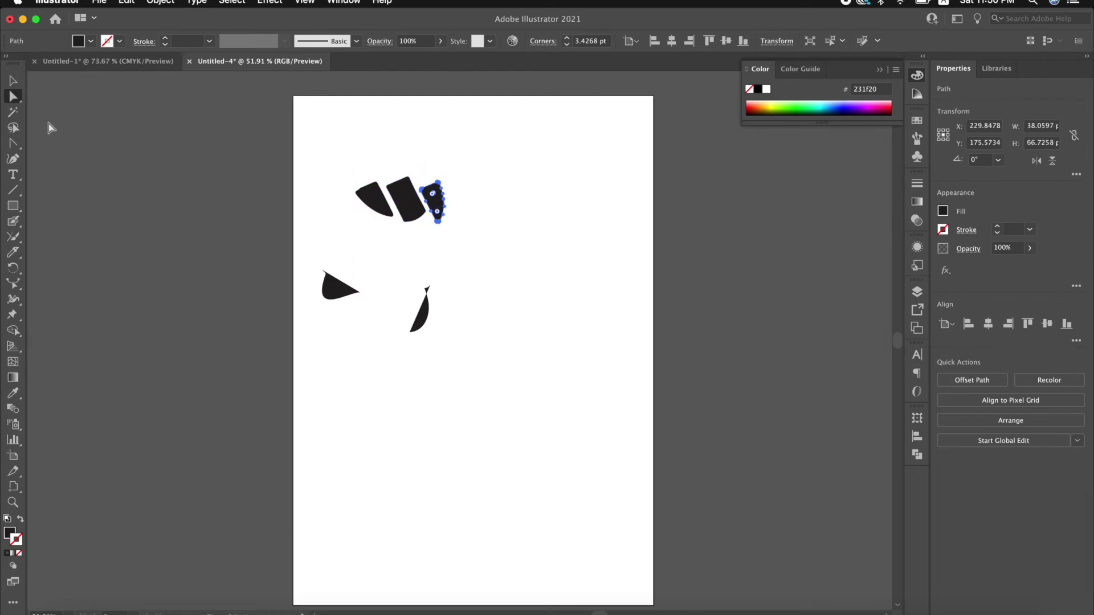
- Rotate the selected piece, then reflect it to hang beside the rectangle
{"action": "left_click", "coordinate": [15, 273]}
{"action": "left_click_drag", "start_coordinate": [441, 229], "coordinate": [455, 208]}
{"action": "left_click_drag", "start_coordinate": [20, 272], "coordinate": [46, 283]}
{"action": "mouse_move", "coordinate": [417, 203]}
{"action": "left_mouse_down"}
{"action": "mouse_move", "coordinate": [425, 227]}
{"action": "mouse_move", "coordinate": [396, 225]}
{"action": "left_mouse_up"}
{"action": "left_click_drag", "start_coordinate": [465, 222], "coordinate": [402, 213]}
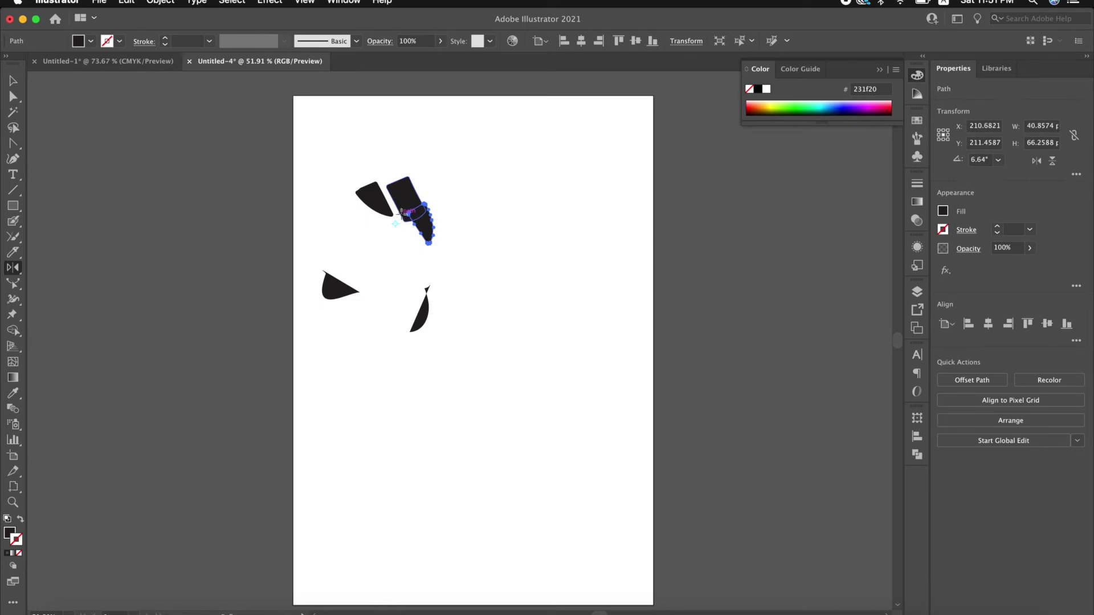
- Scale the piece up into a large wedge about 127×245
{"action": "left_click_drag", "start_coordinate": [12, 283], "coordinate": [40, 286]}
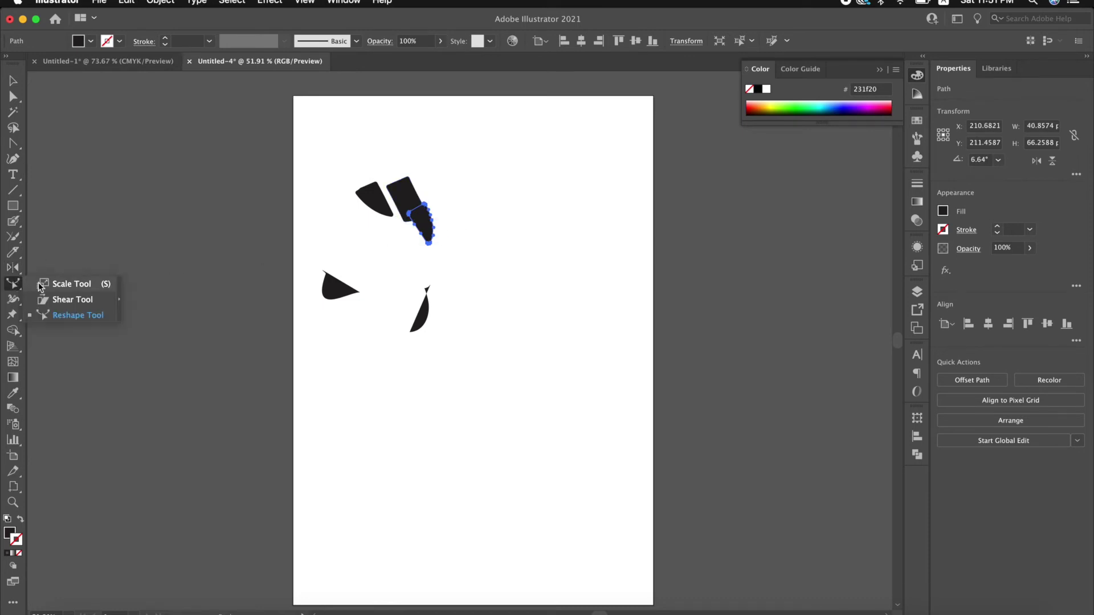
{"action": "left_click", "coordinate": [45, 284]}
{"action": "left_click_drag", "start_coordinate": [436, 244], "coordinate": [513, 293]}
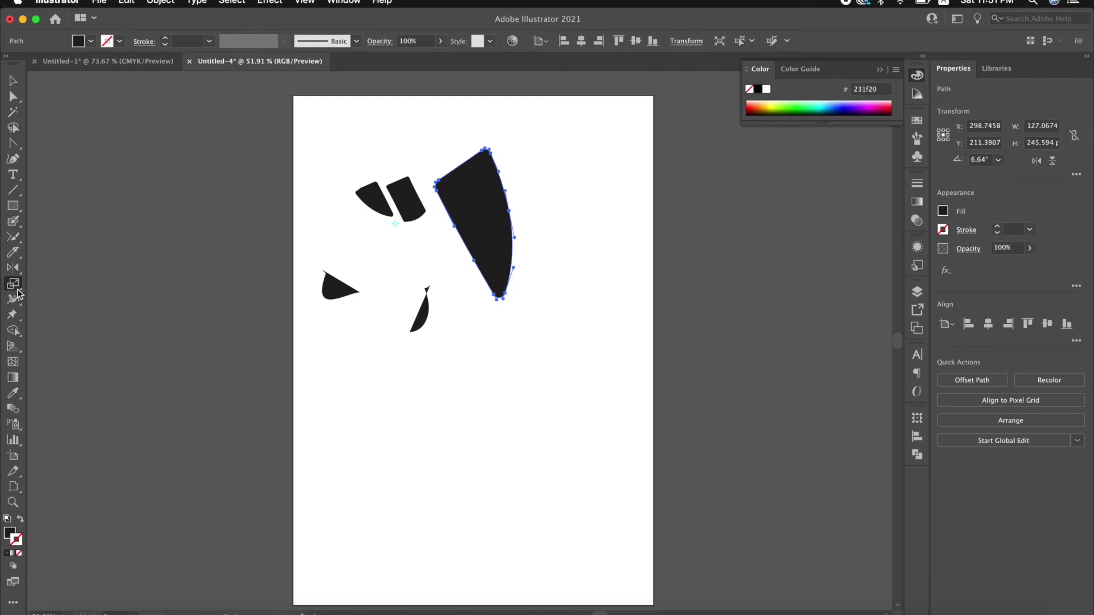
{"action": "left_click_drag", "start_coordinate": [18, 290], "coordinate": [47, 298]}
- Type a TEXT label below the shapes
{"action": "left_click", "coordinate": [13, 175]}
{"action": "left_click", "coordinate": [412, 398]}
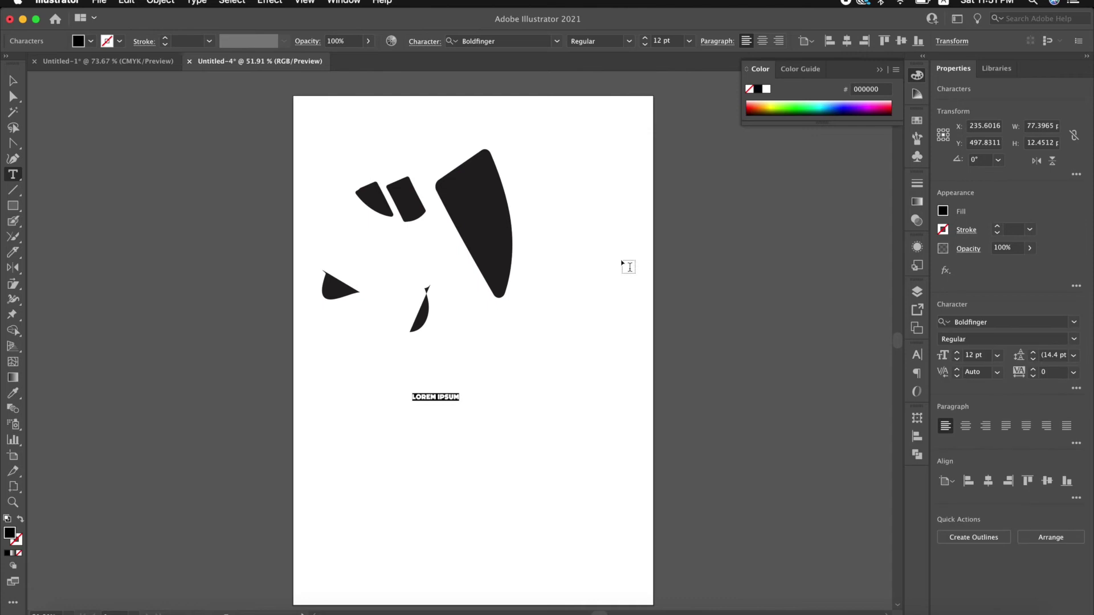
{"action": "type", "text": "TE"}
- Make an offset copy of TEXT using the Move dialog's Copy
{"action": "left_click", "coordinate": [13, 73]}
{"action": "left_click", "coordinate": [422, 397]}
{"action": "key", "text": "Return"}
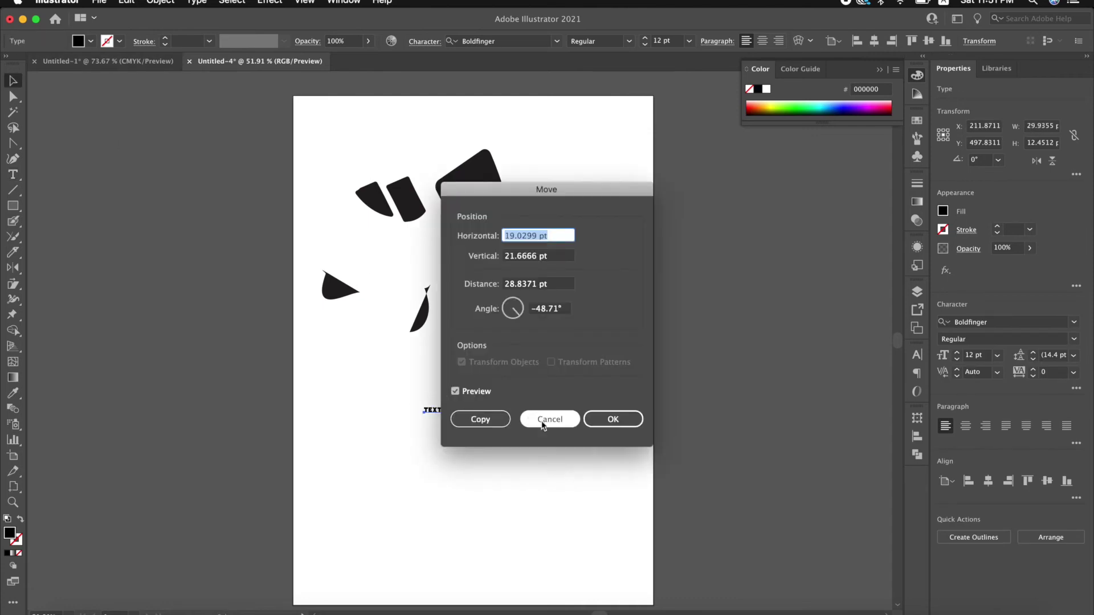
{"action": "left_click", "coordinate": [546, 421]}
{"action": "left_click_drag", "start_coordinate": [422, 397], "coordinate": [432, 410]}
{"action": "key", "text": "Return"}
{"action": "left_click", "coordinate": [495, 425]}
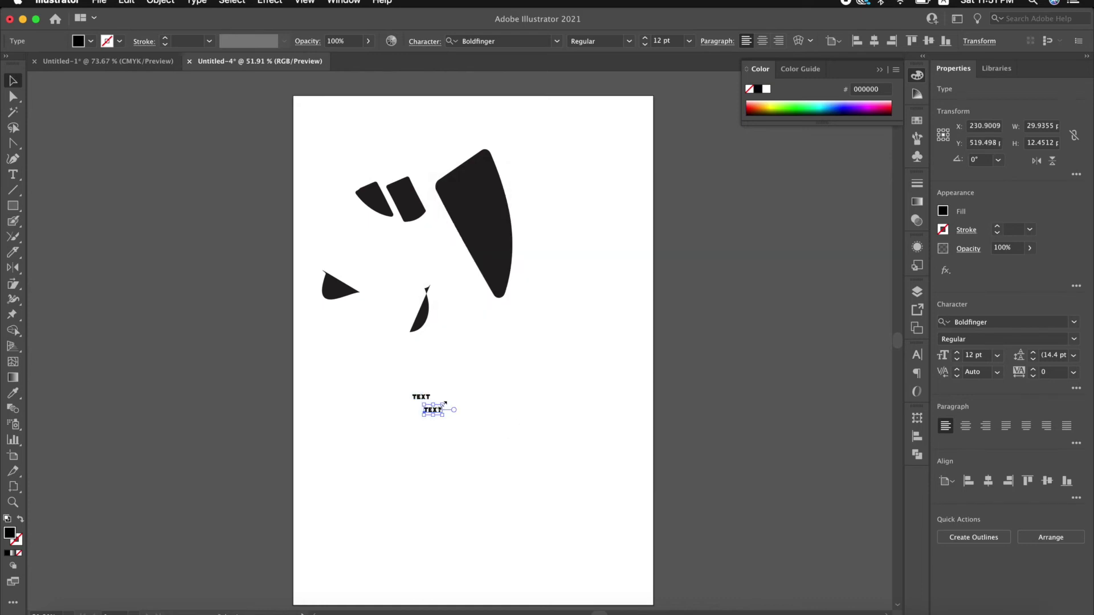
- Enlarge the copy to about 100 pt and shear it so its baseline rises rightward
{"action": "left_click_drag", "start_coordinate": [444, 403], "coordinate": [574, 349]}
{"action": "left_click_drag", "start_coordinate": [505, 411], "coordinate": [524, 399]}
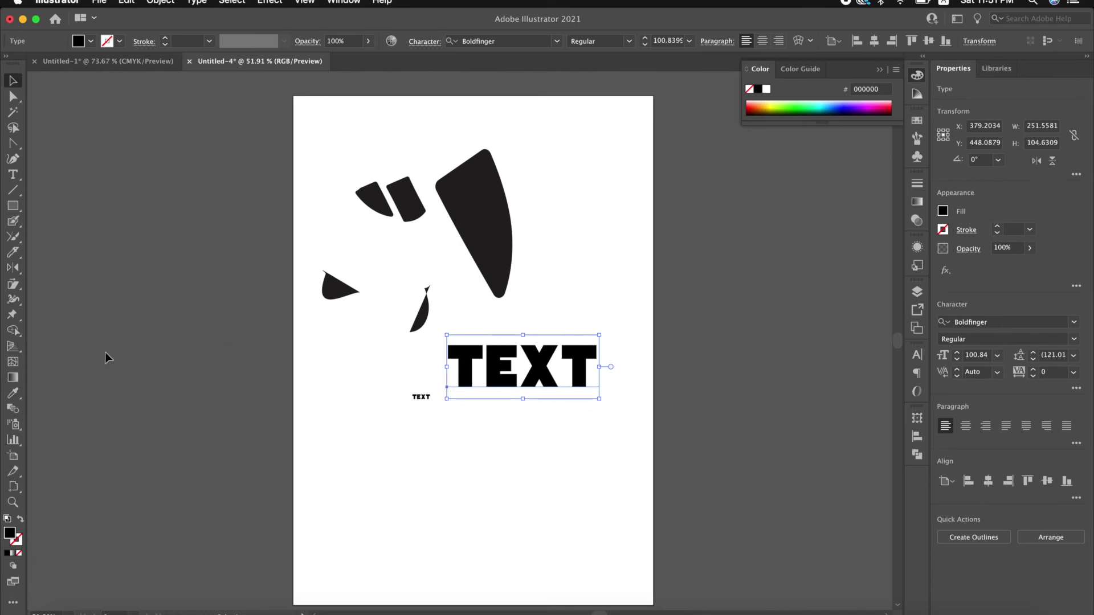
{"action": "left_click", "coordinate": [14, 285]}
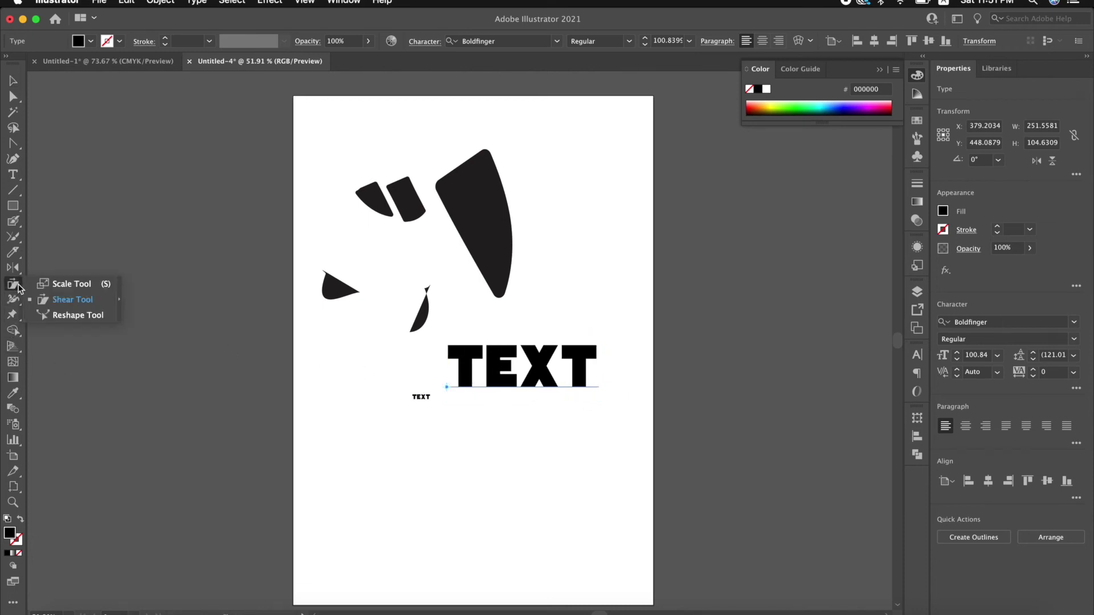
{"action": "left_click", "coordinate": [72, 300]}
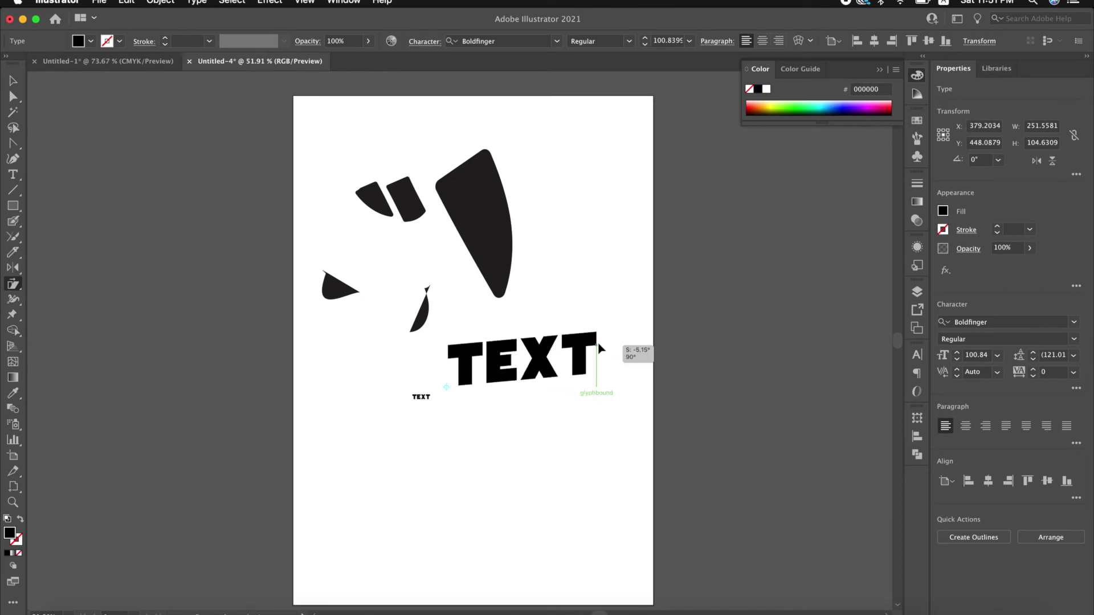
{"action": "left_click_drag", "start_coordinate": [599, 359], "coordinate": [512, 342]}
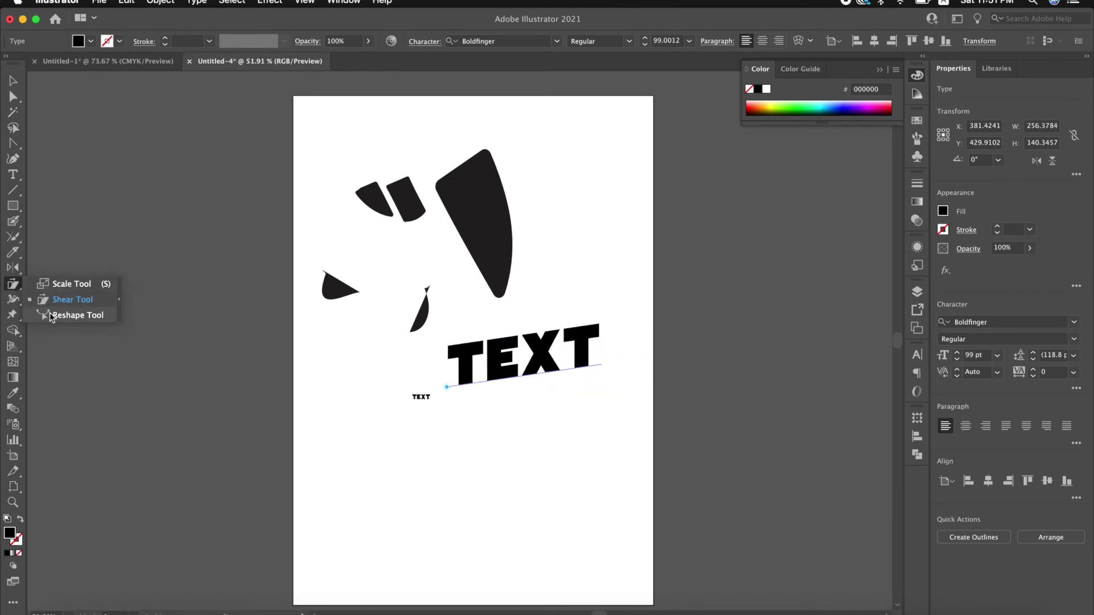
- Convert the large sheared TEXT to outlines
{"action": "left_click_drag", "start_coordinate": [13, 288], "coordinate": [55, 315]}
{"action": "left_click", "coordinate": [12, 80]}
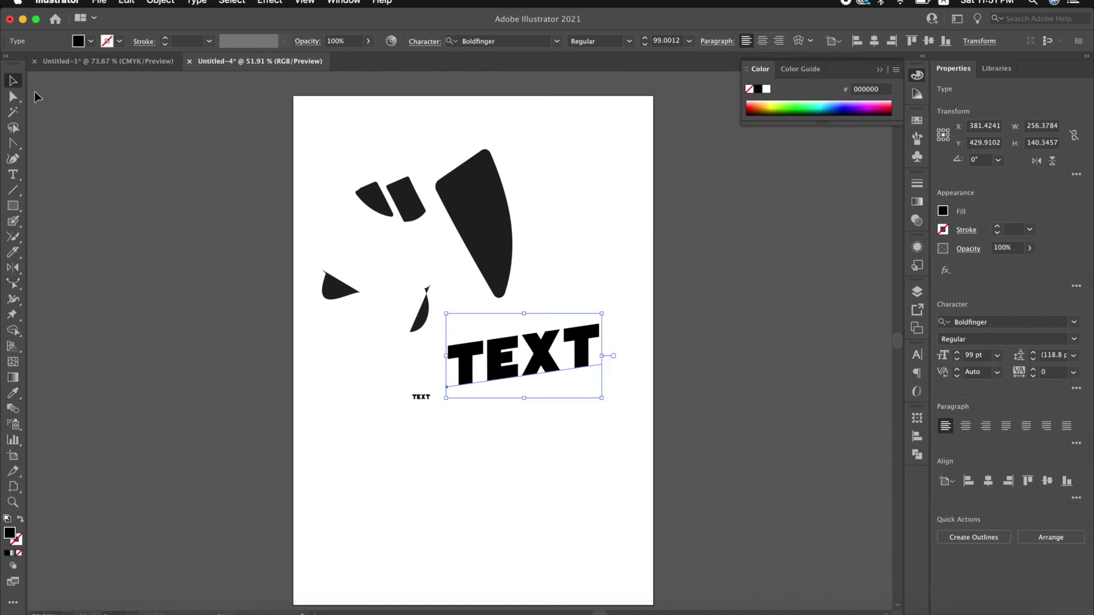
{"action": "right_click", "coordinate": [517, 342]}
{"action": "left_click", "coordinate": [550, 446]}
{"action": "left_click", "coordinate": [554, 488]}
{"action": "left_click", "coordinate": [481, 359]}
{"action": "right_click", "coordinate": [506, 349]}
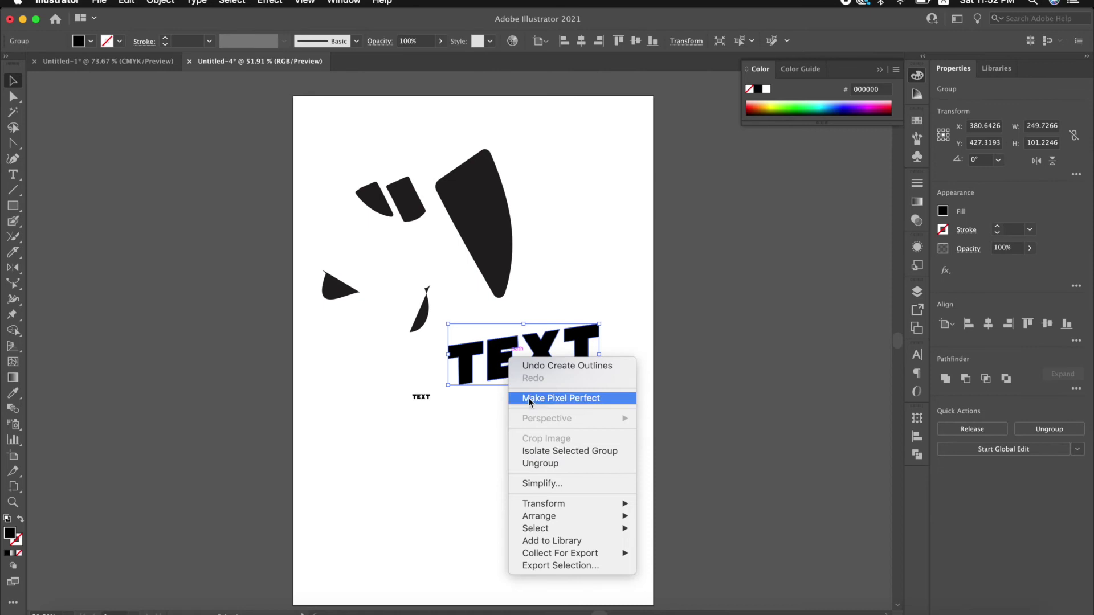
- Ungroup the TEXT outlines and drag the first T's top-left anchor further left
{"action": "left_click", "coordinate": [532, 459]}
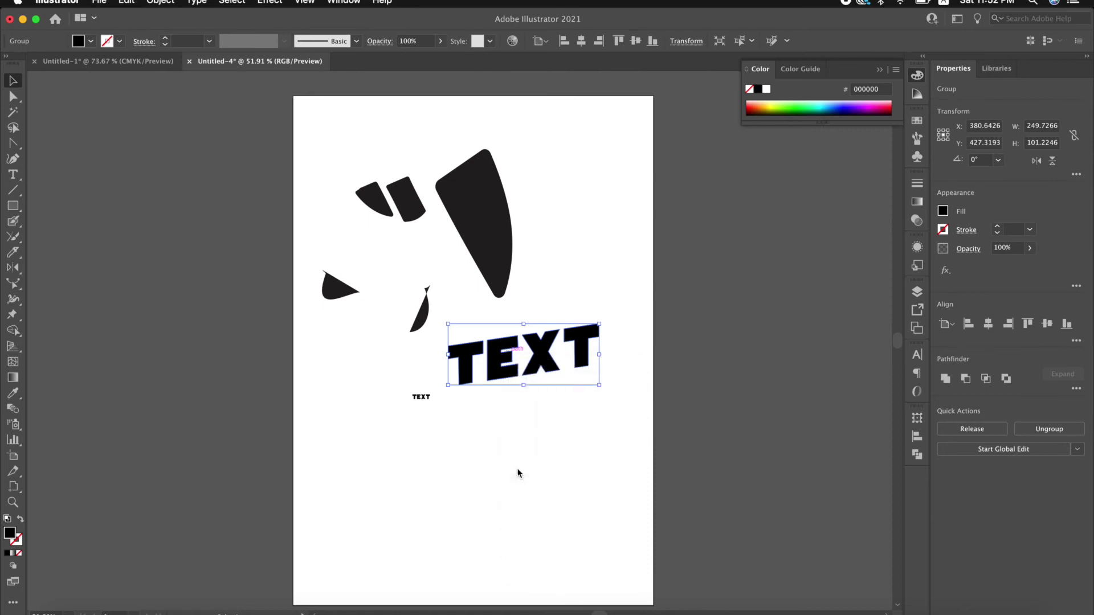
{"action": "left_click", "coordinate": [13, 283]}
{"action": "left_click", "coordinate": [51, 315]}
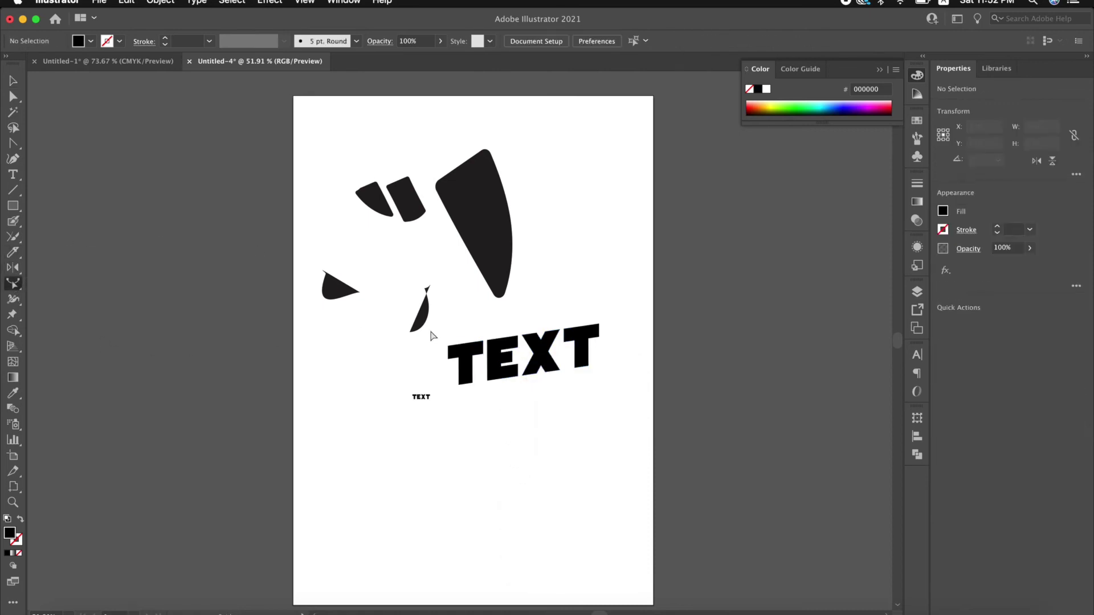
{"action": "left_click", "coordinate": [13, 103]}
{"action": "left_click", "coordinate": [445, 345]}
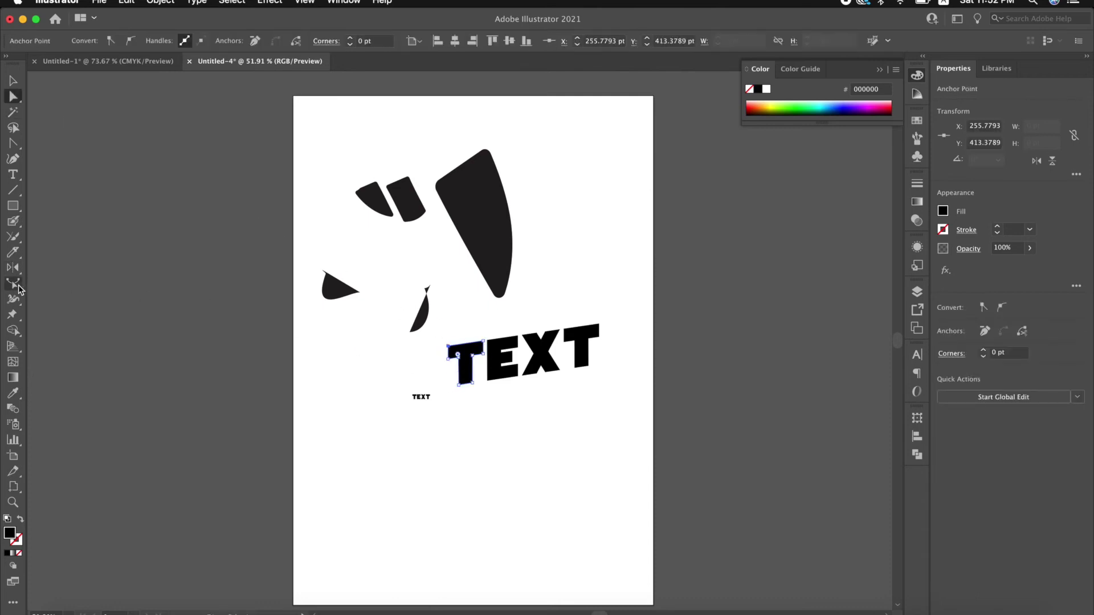
{"action": "left_click_drag", "start_coordinate": [449, 363], "coordinate": [445, 335]}
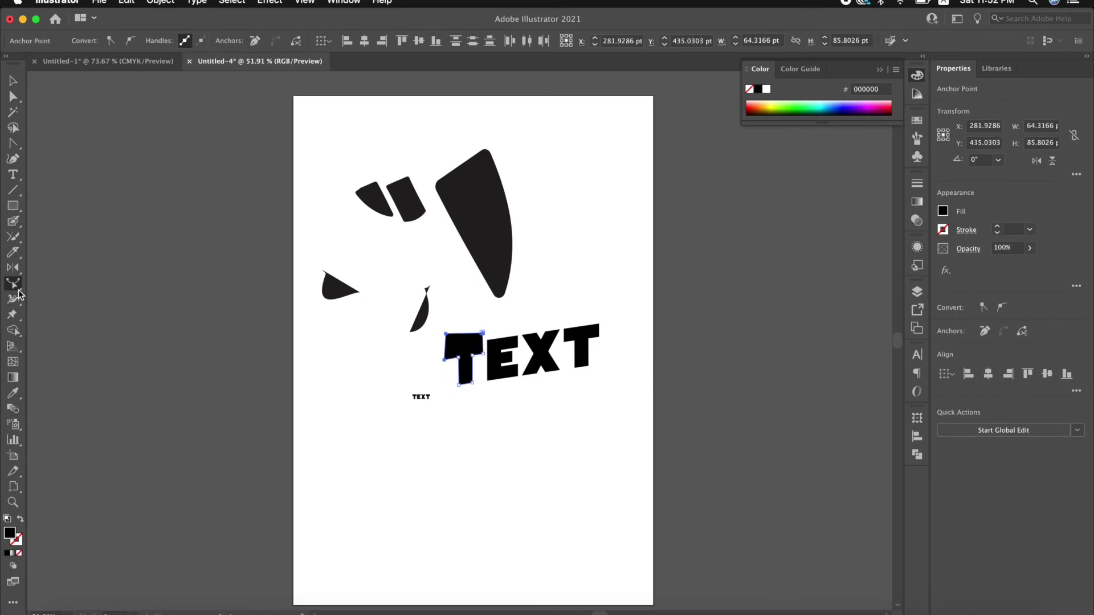
- Draw a slanted black-stroked line near the bottom and taper it into a curved wedge with the Width Tool
{"action": "left_click_drag", "start_coordinate": [14, 302], "coordinate": [47, 296]}
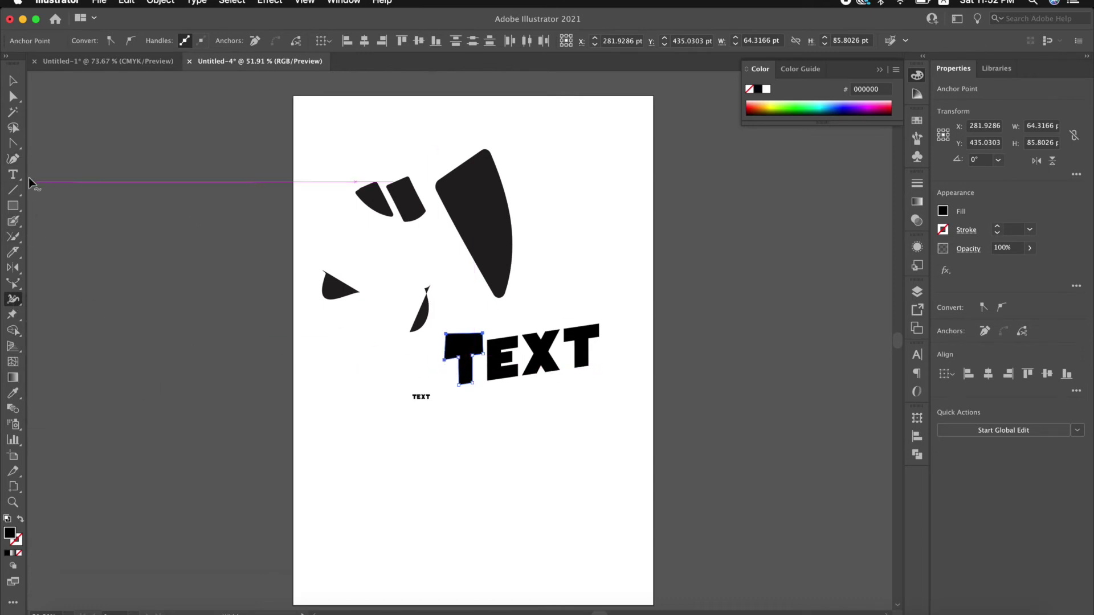
{"action": "left_click", "coordinate": [14, 191]}
{"action": "left_click_drag", "start_coordinate": [387, 459], "coordinate": [513, 472]}
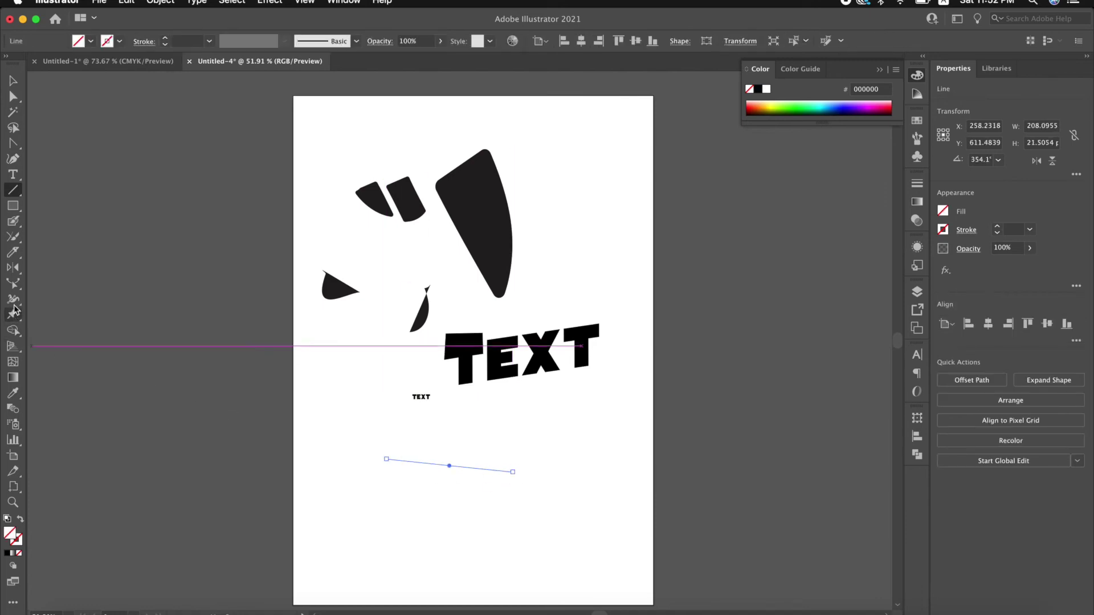
{"action": "left_click", "coordinate": [13, 299]}
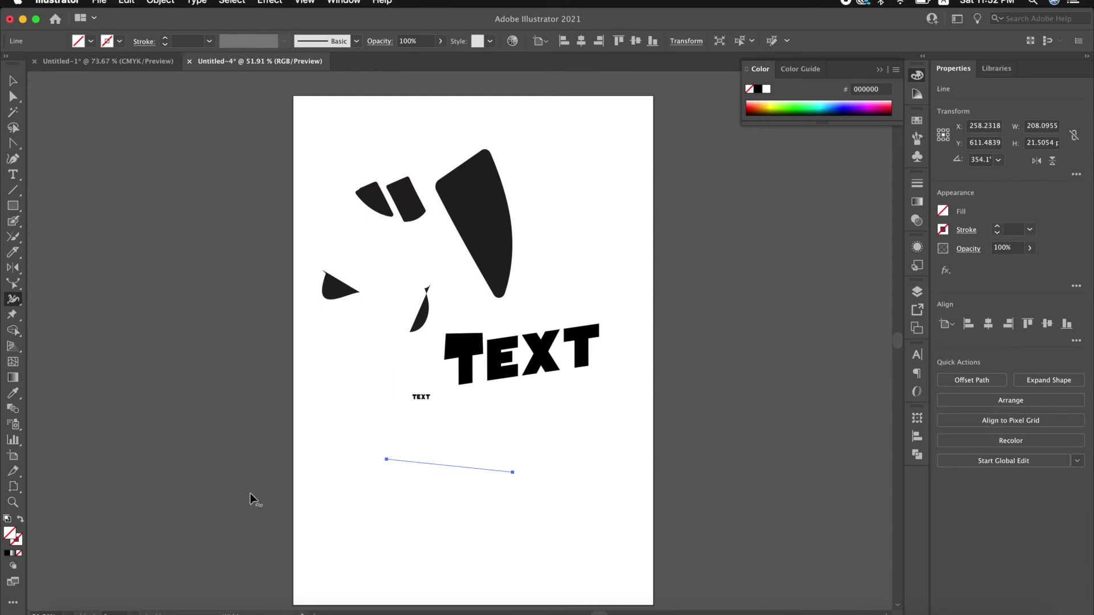
{"action": "left_click", "coordinate": [8, 553]}
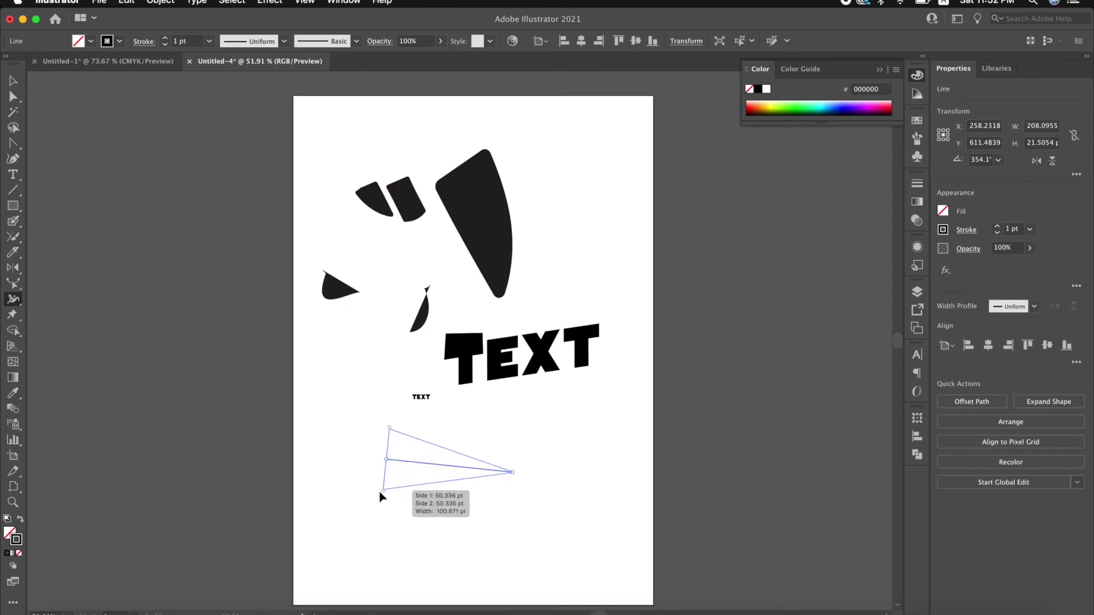
{"action": "left_click_drag", "start_coordinate": [387, 459], "coordinate": [383, 504]}
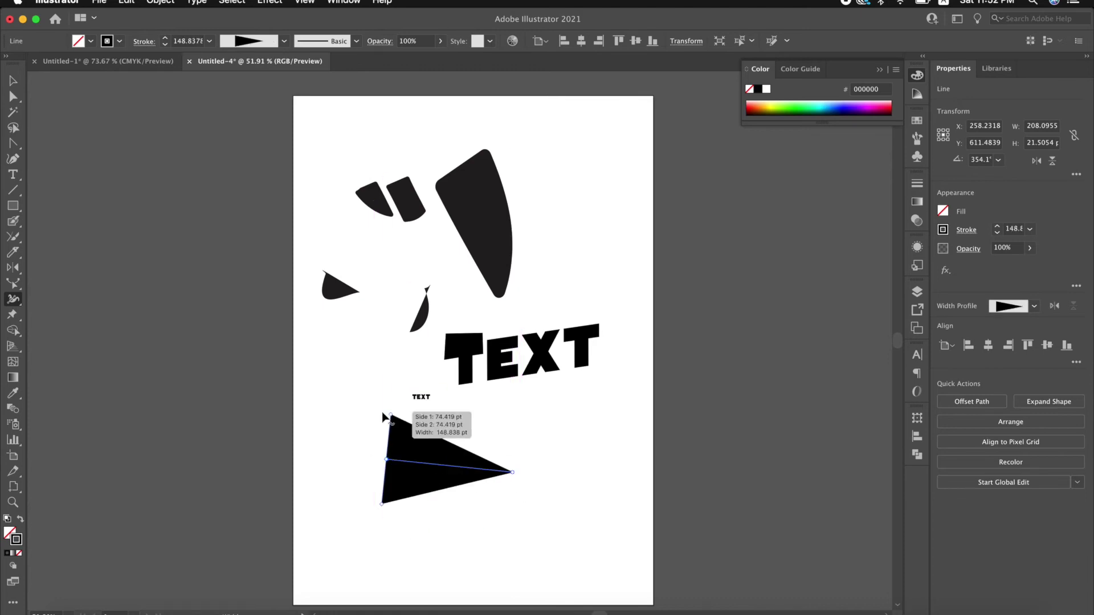
{"action": "left_click_drag", "start_coordinate": [498, 473], "coordinate": [505, 476]}
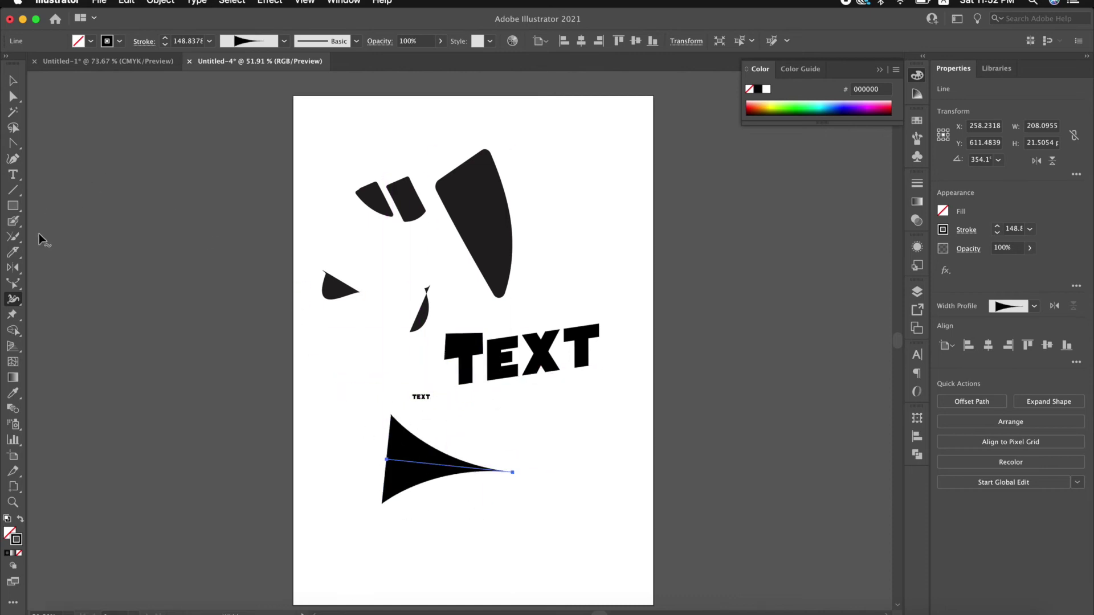
- Pick the Warp tool and select the first T of the TEXT letters
{"action": "left_click", "coordinate": [21, 302]}
{"action": "left_click", "coordinate": [57, 322]}
{"action": "left_click", "coordinate": [13, 96]}
{"action": "left_click", "coordinate": [454, 342]}
{"action": "left_click", "coordinate": [13, 81]}
{"action": "left_click", "coordinate": [483, 328]}
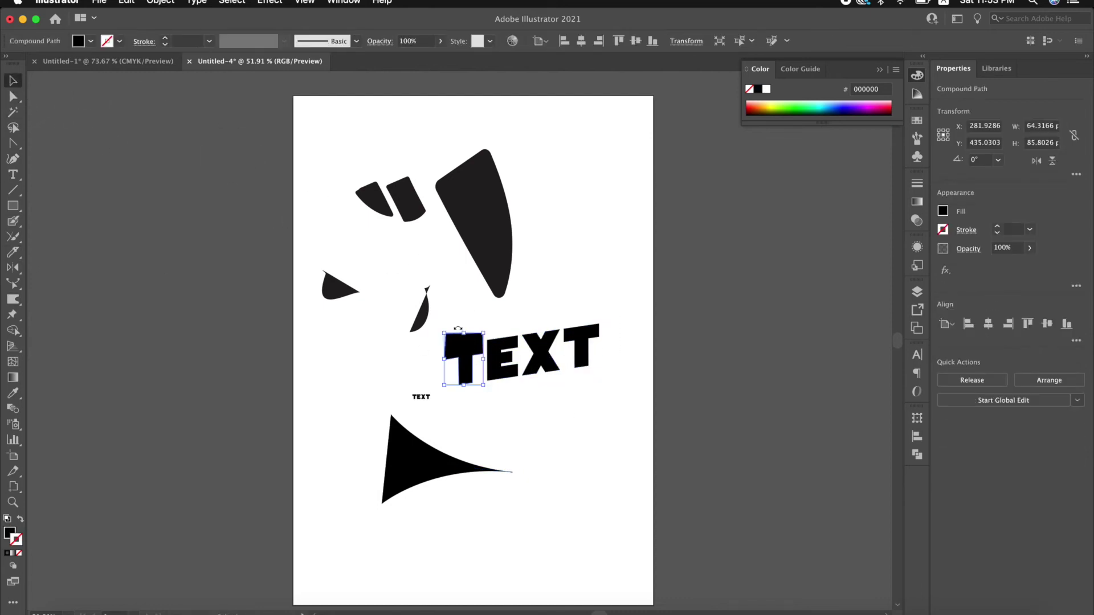
- Warp the TEXT letters into wobbly, rounded shapes
{"action": "left_click", "coordinate": [13, 299]}
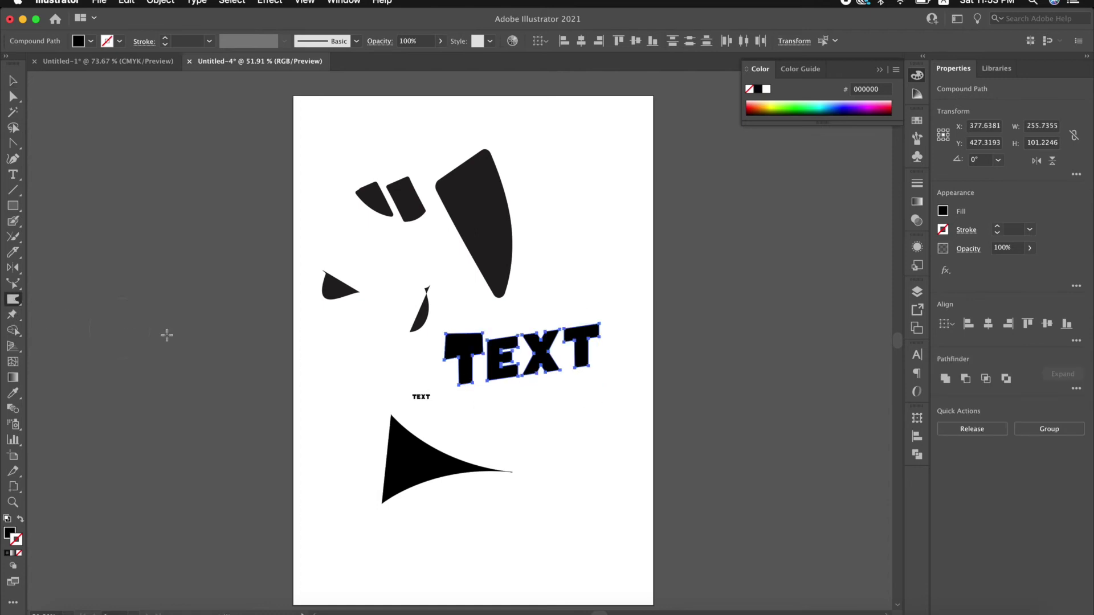
{"action": "mouse_move", "coordinate": [478, 355]}
{"action": "left_mouse_down"}
{"action": "mouse_move", "coordinate": [600, 361]}
{"action": "mouse_move", "coordinate": [515, 377]}
{"action": "left_mouse_up"}
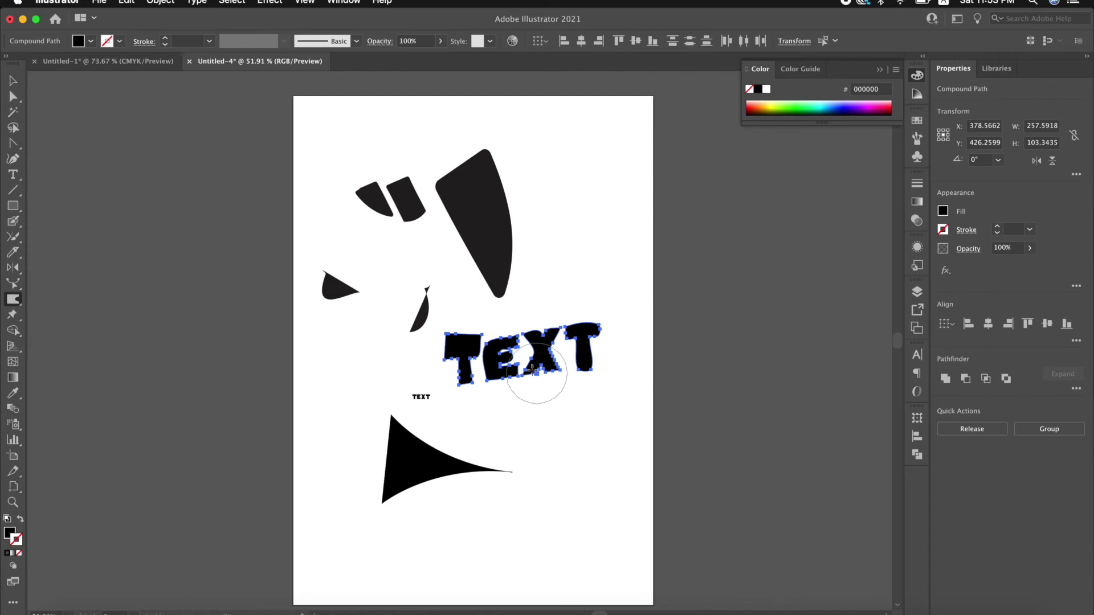
{"action": "left_click", "coordinate": [13, 80]}
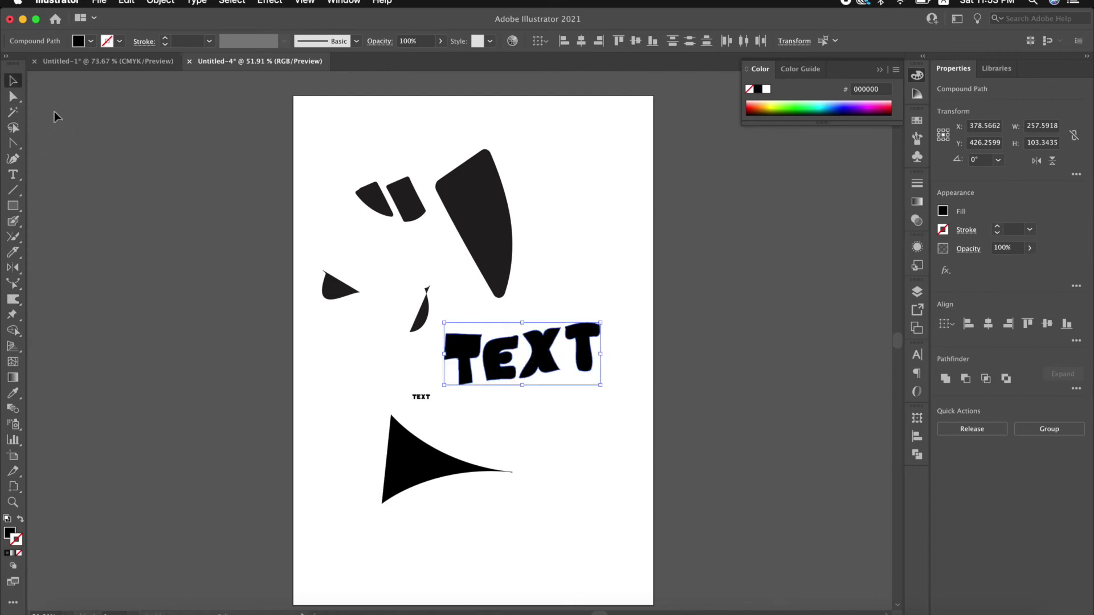
{"action": "left_click", "coordinate": [523, 446]}
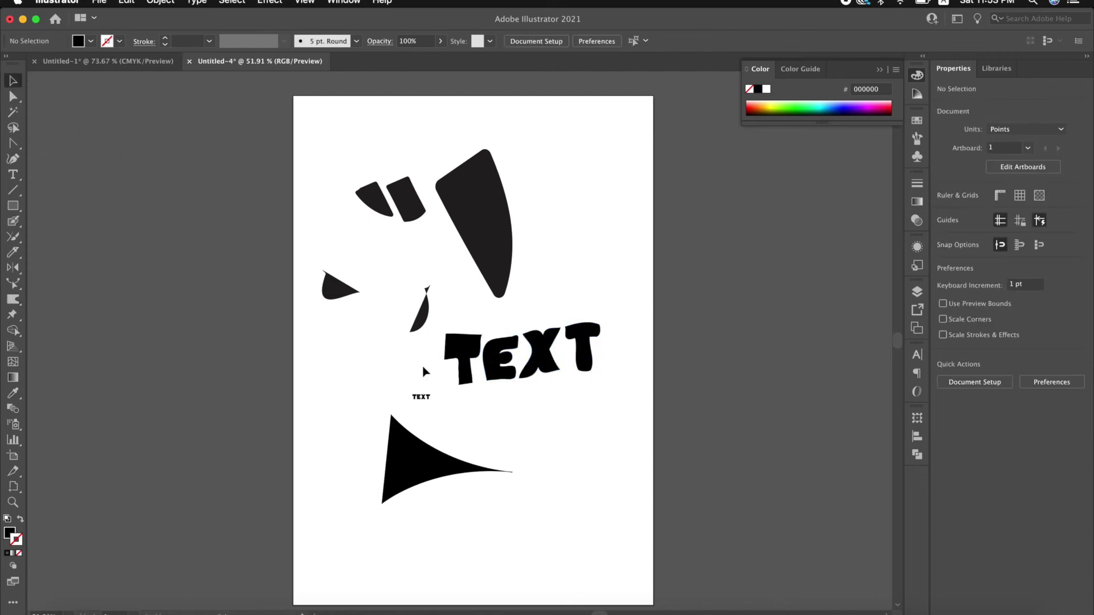
- Browse the Bloat, Puppet Warp and Free Transform tools, then reselect the warped TEXT
{"action": "left_click", "coordinate": [12, 299]}
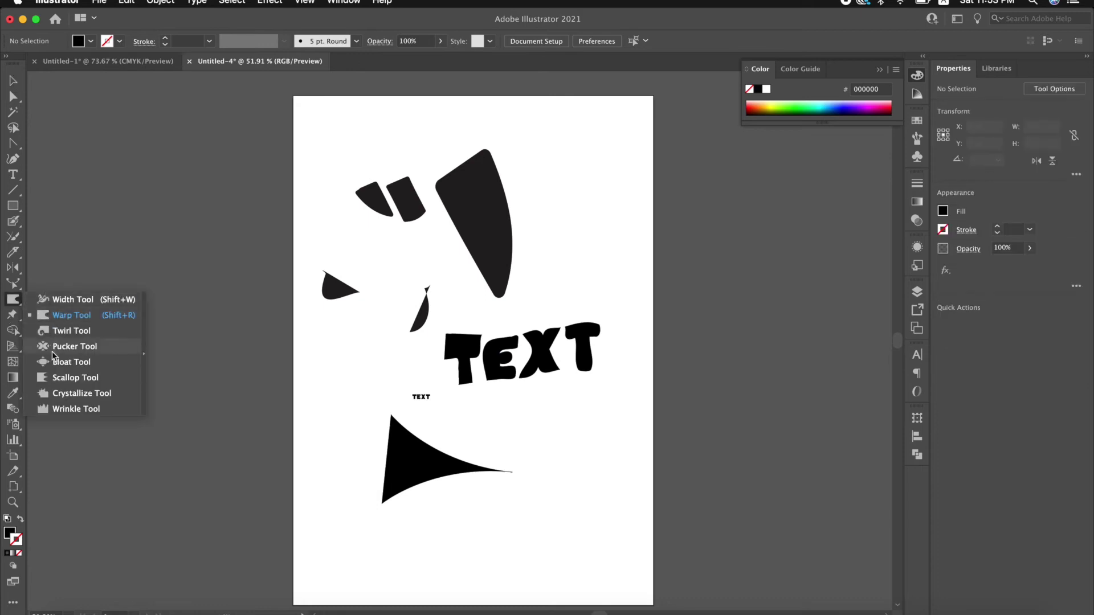
{"action": "left_click", "coordinate": [71, 362]}
{"action": "left_click", "coordinate": [12, 314]}
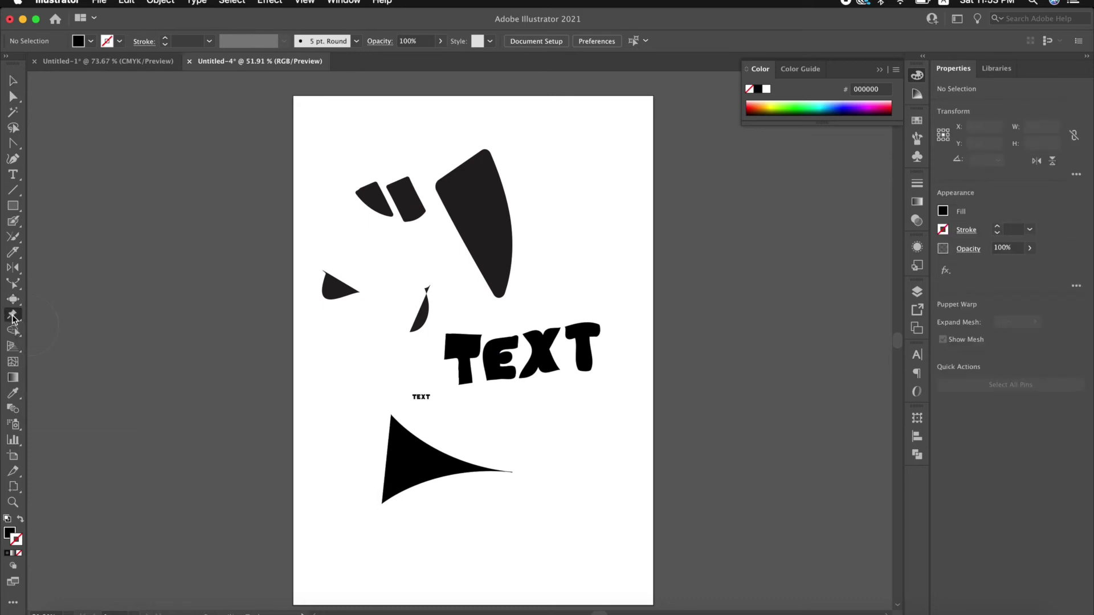
{"action": "left_click", "coordinate": [72, 316]}
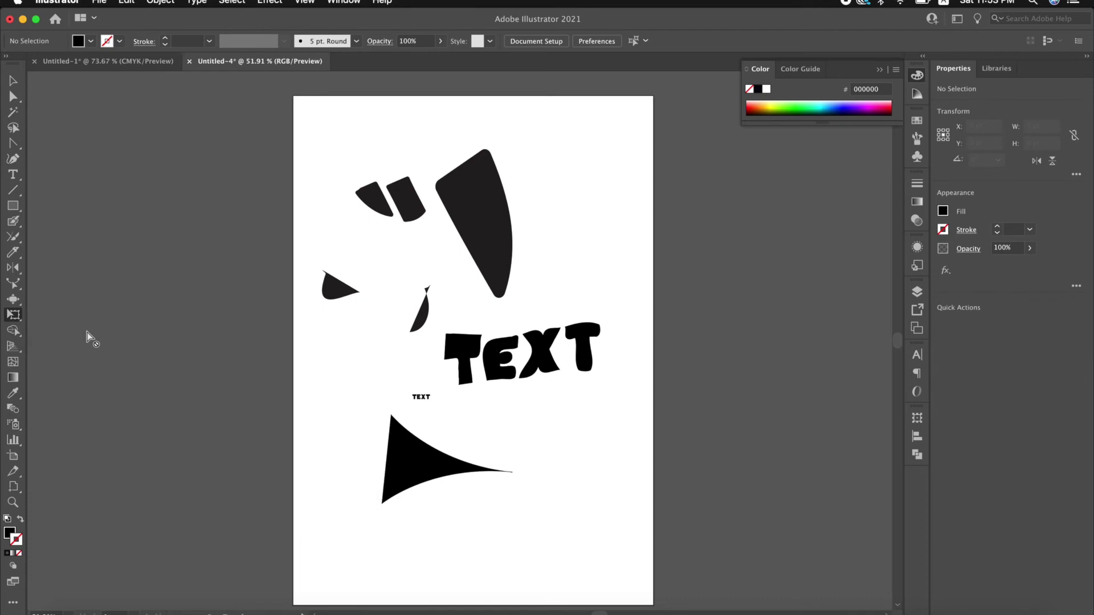
{"action": "left_click_drag", "start_coordinate": [18, 319], "coordinate": [57, 331]}
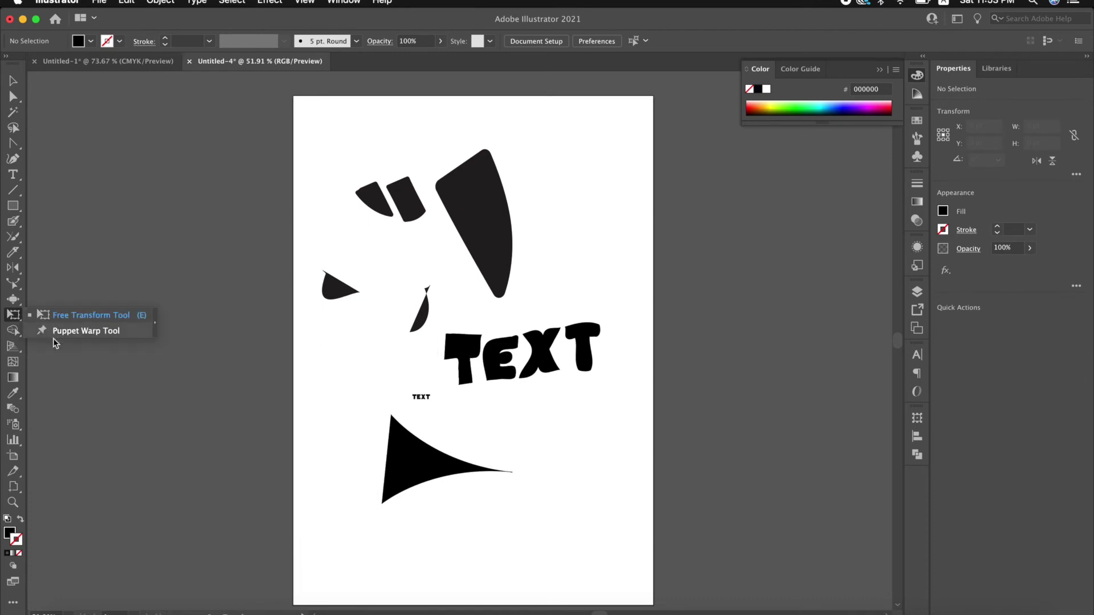
{"action": "key", "text": "v"}
{"action": "left_click", "coordinate": [450, 336]}
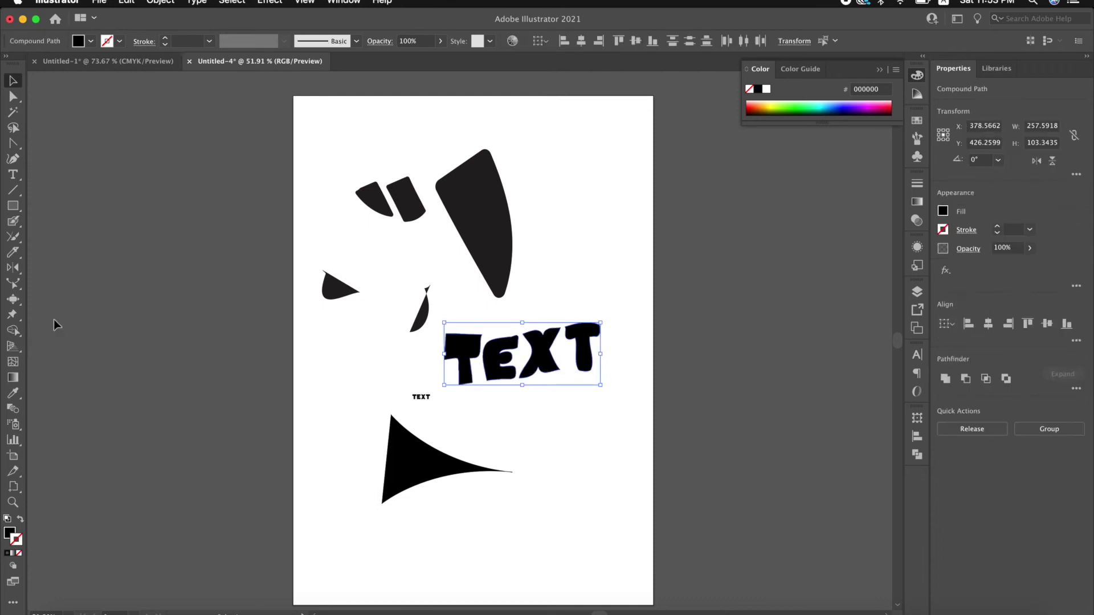
- Puppet-warp TEXT, raising the first T and stretching the last T's tail downward
{"action": "left_click", "coordinate": [13, 315]}
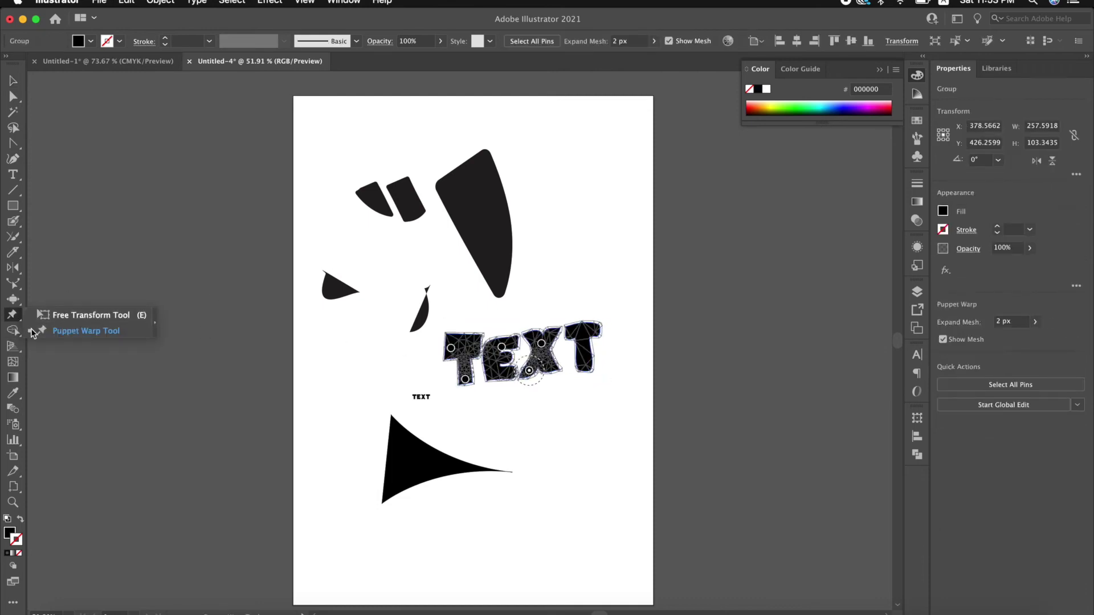
{"action": "left_click", "coordinate": [31, 332]}
{"action": "mouse_move", "coordinate": [451, 349]}
{"action": "left_mouse_down"}
{"action": "mouse_move", "coordinate": [449, 338]}
{"action": "mouse_move", "coordinate": [542, 352]}
{"action": "mouse_move", "coordinate": [565, 310]}
{"action": "left_mouse_up"}
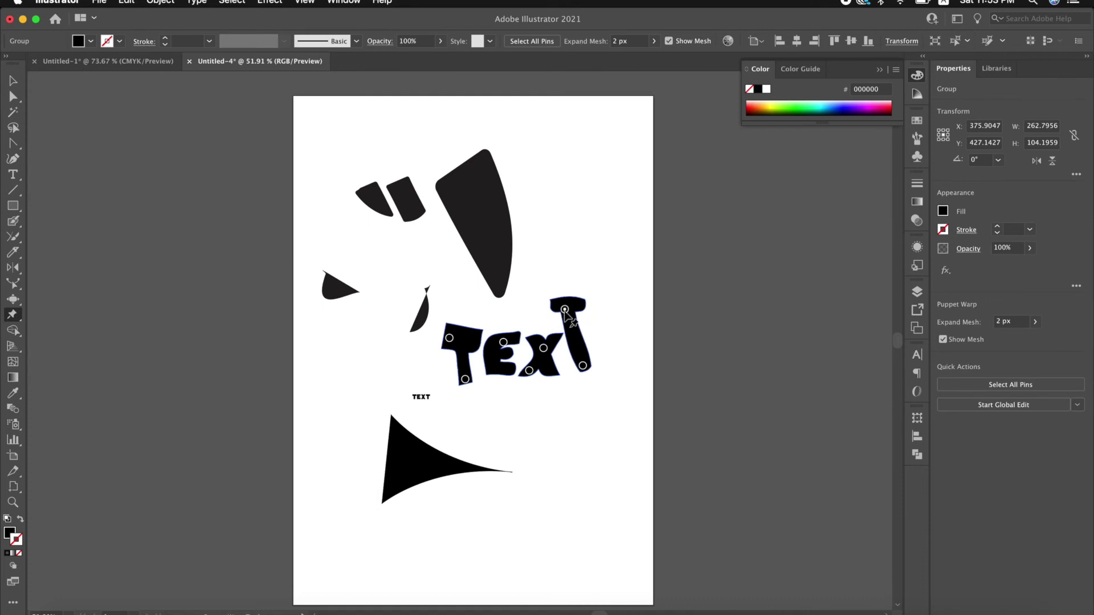
{"action": "left_click_drag", "start_coordinate": [582, 365], "coordinate": [572, 407]}
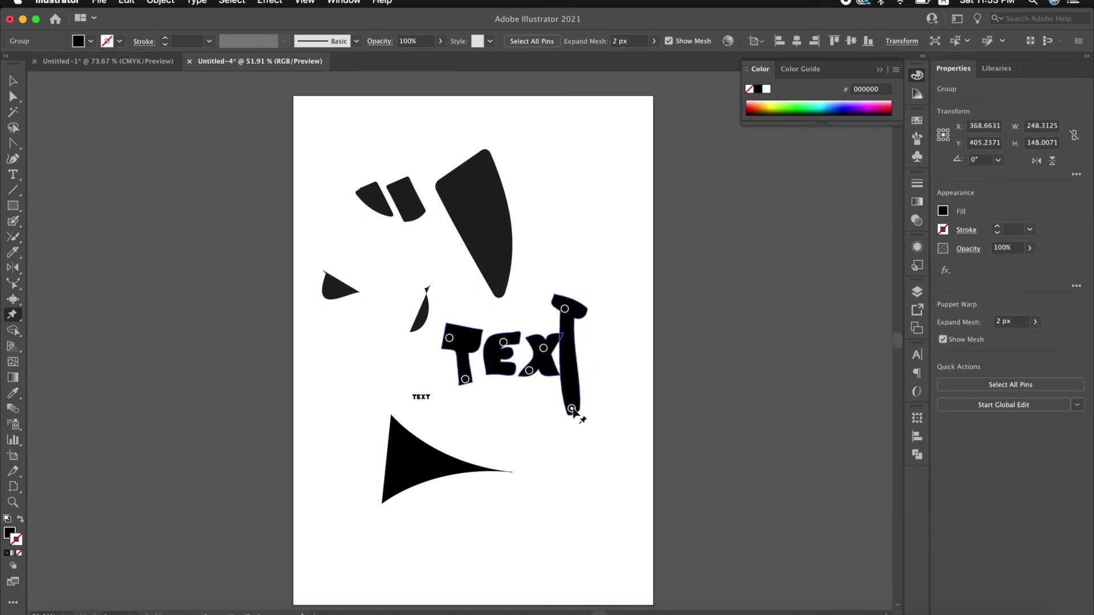
- Add and move pins to curl the last T's tail left into a J hook
{"action": "left_click_drag", "start_coordinate": [576, 355], "coordinate": [594, 361]}
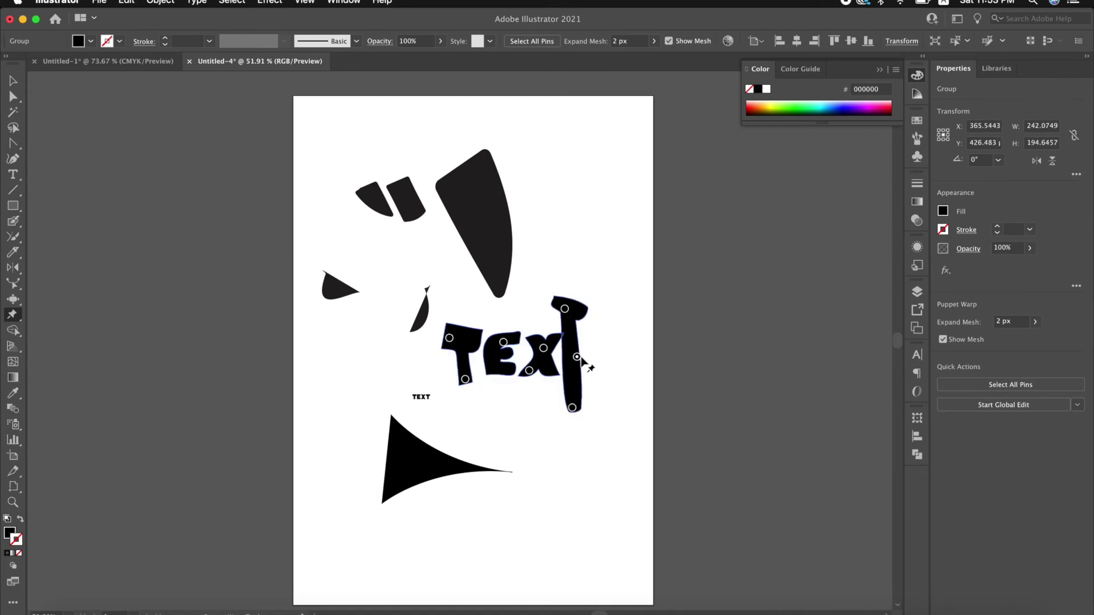
{"action": "left_click_drag", "start_coordinate": [573, 407], "coordinate": [526, 409]}
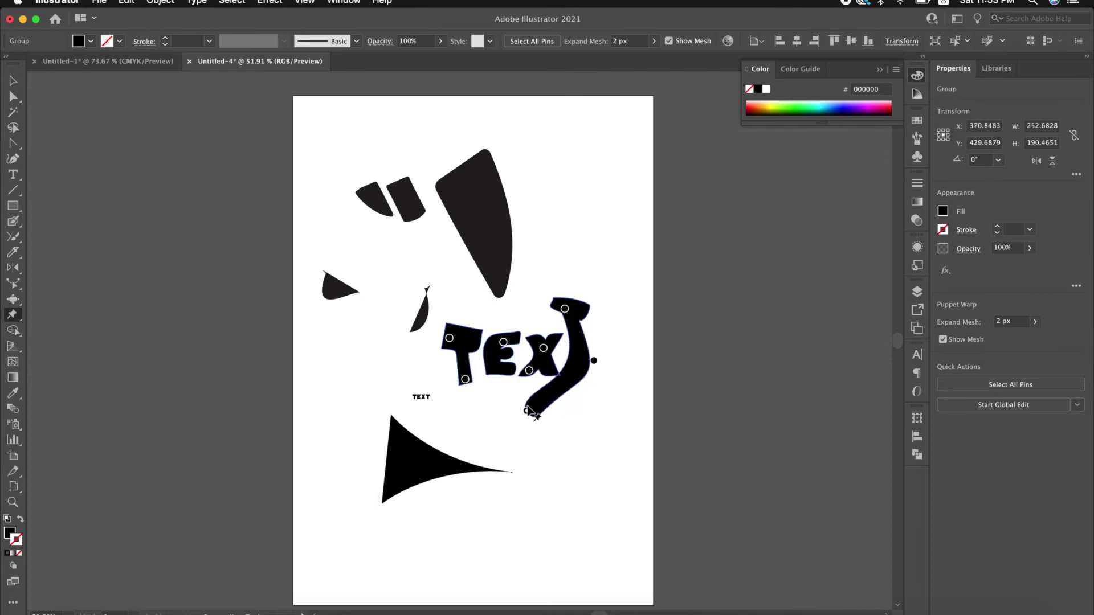
{"action": "left_click_drag", "start_coordinate": [594, 361], "coordinate": [598, 373]}
{"action": "left_click", "coordinate": [560, 391]}
{"action": "mouse_move", "coordinate": [526, 409]}
{"action": "left_mouse_down"}
{"action": "mouse_move", "coordinate": [503, 408]}
{"action": "mouse_move", "coordinate": [561, 404]}
{"action": "mouse_move", "coordinate": [599, 379]}
{"action": "left_mouse_up"}
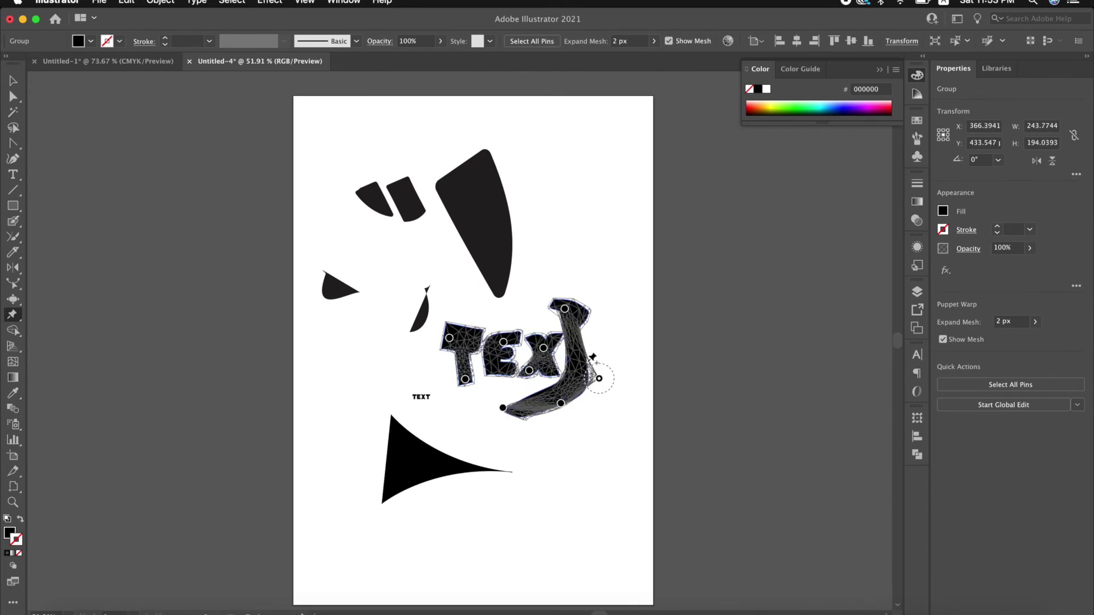
{"action": "left_click_drag", "start_coordinate": [564, 308], "coordinate": [572, 316]}
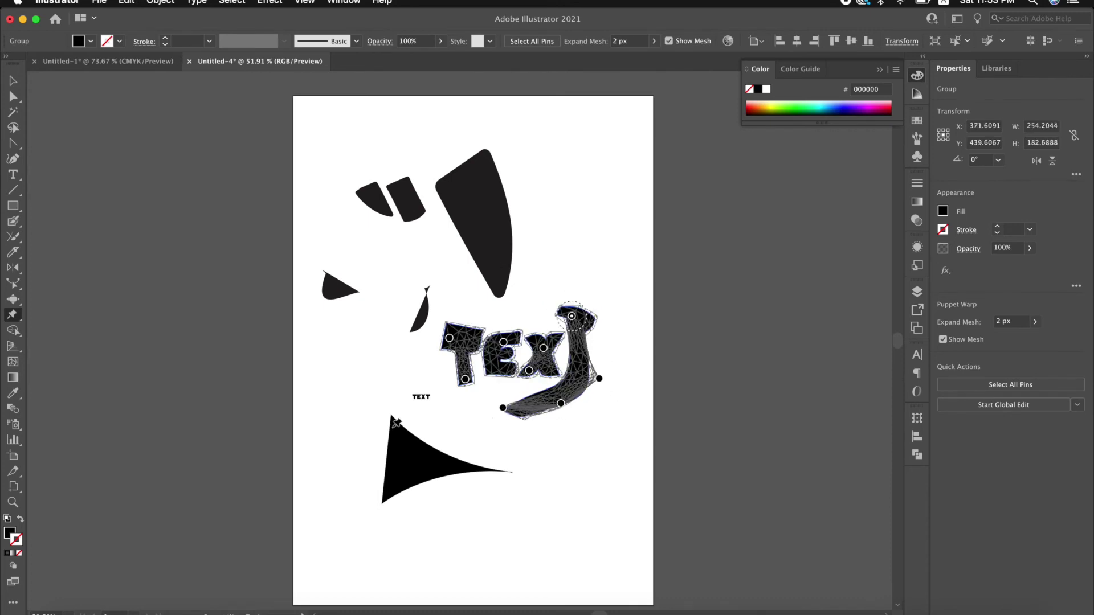
{"action": "left_click", "coordinate": [12, 331]}
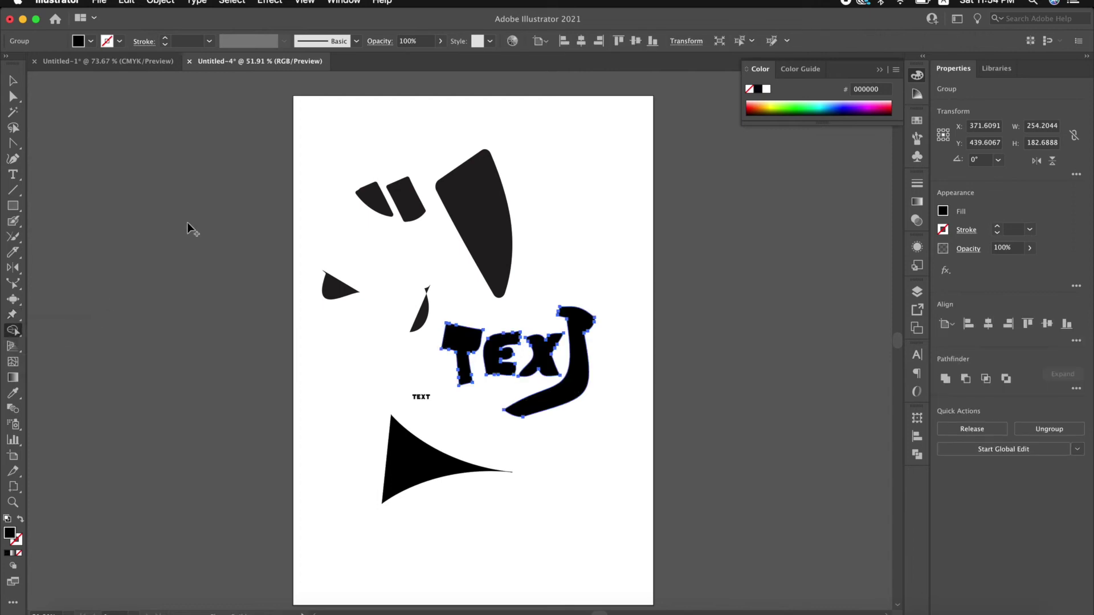
- Marquee-select the earlier shapes and warped text and delete them
{"action": "key", "text": "v"}
{"action": "left_click_drag", "start_coordinate": [307, 139], "coordinate": [582, 509]}
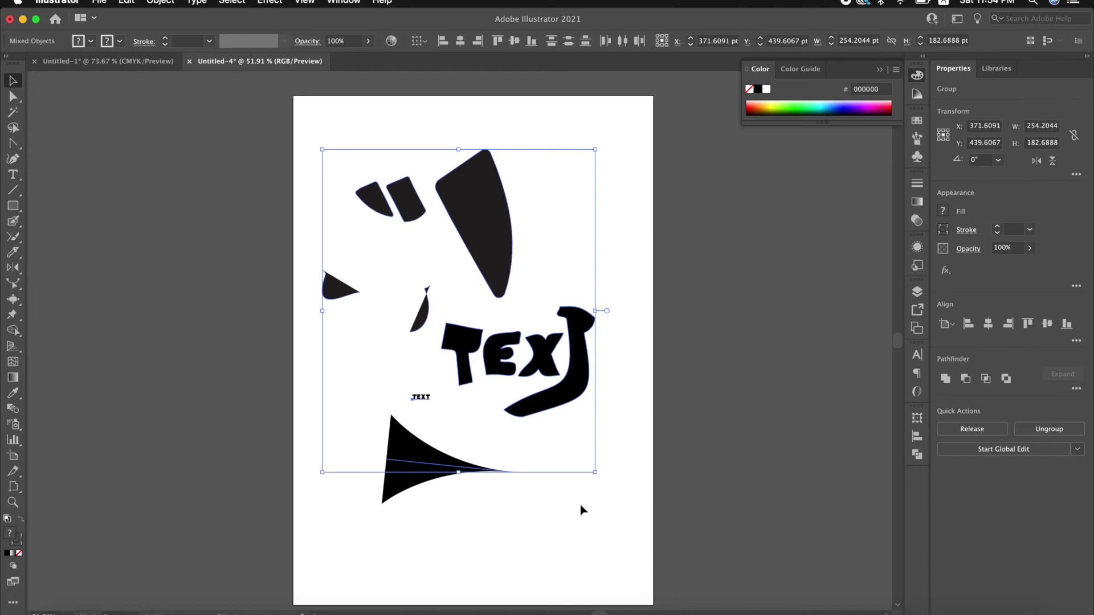
{"action": "key", "text": "Delete"}
- Turn on the Perspective Grid, then deactivate and hide it
{"action": "left_click", "coordinate": [13, 346]}
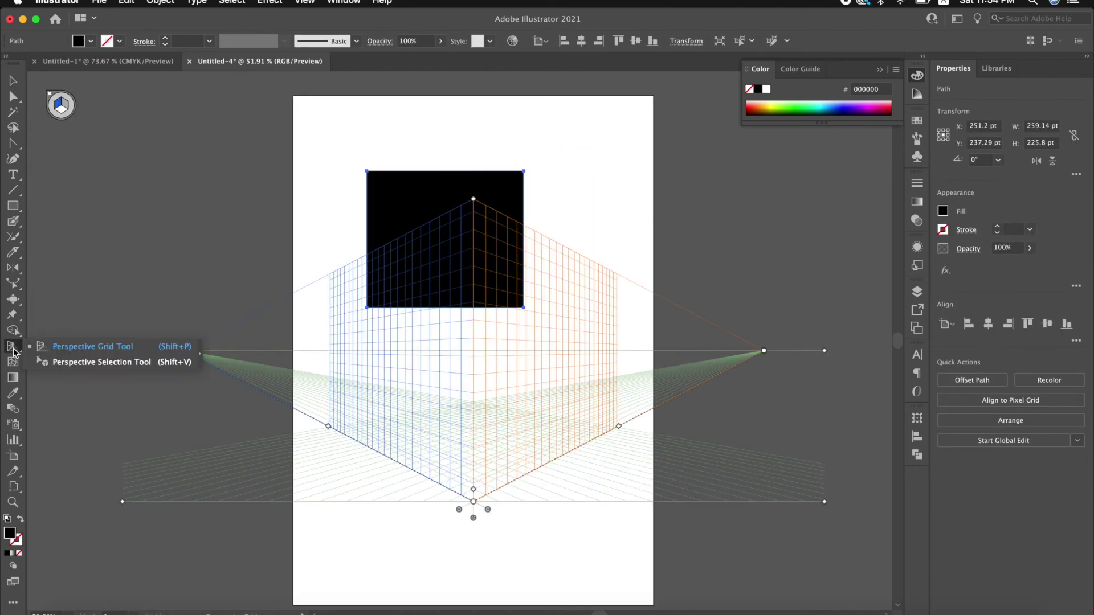
{"action": "left_click", "coordinate": [50, 110]}
{"action": "left_click", "coordinate": [49, 93]}
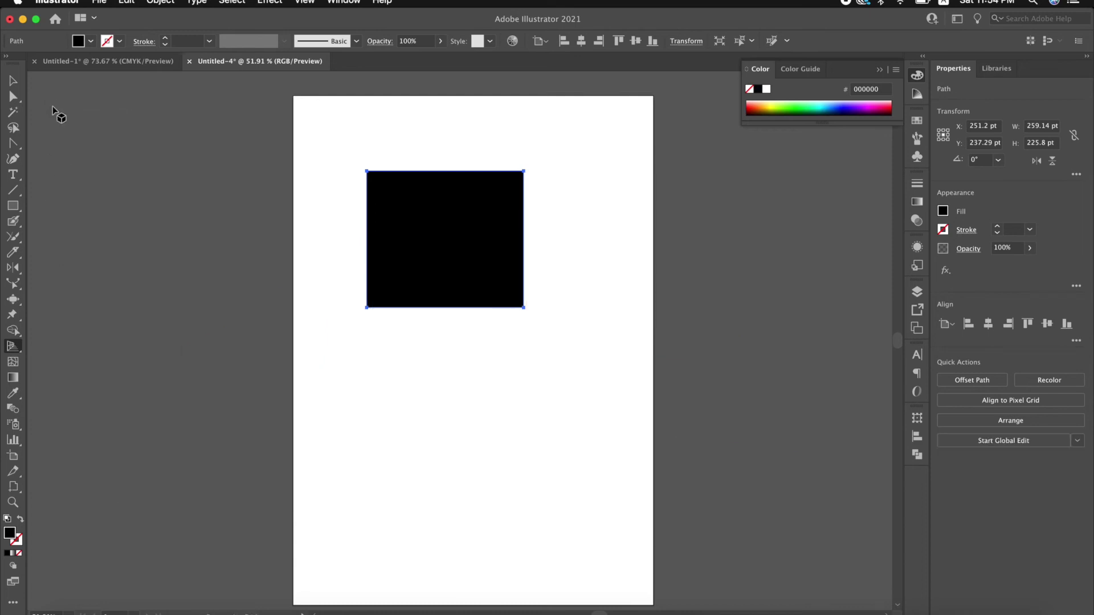
{"action": "left_click", "coordinate": [13, 366]}
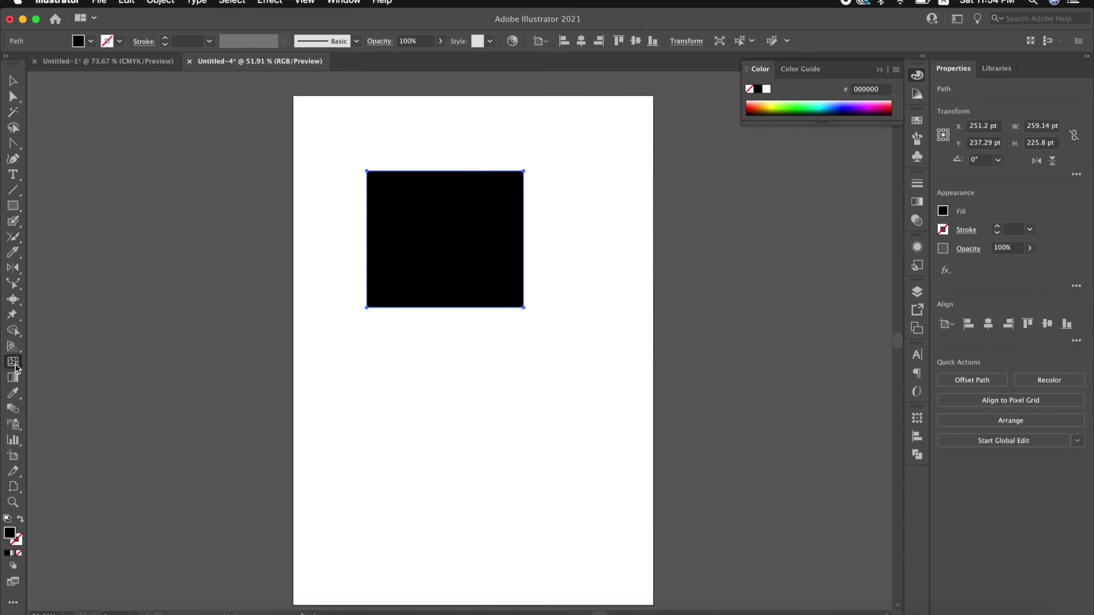
- Add three gradient mesh points to the black square
{"action": "left_click", "coordinate": [404, 182]}
{"action": "left_click", "coordinate": [455, 182]}
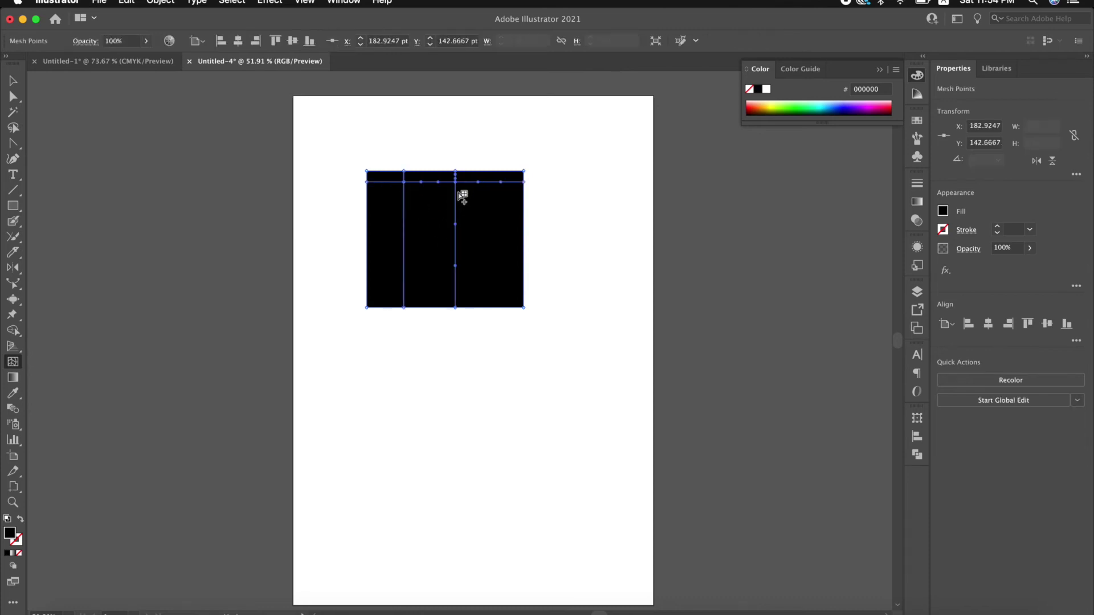
{"action": "left_click", "coordinate": [496, 201]}
- Draw a 266.6667 pt black circle below the square with the Ellipse tool
{"action": "left_click", "coordinate": [22, 208]}
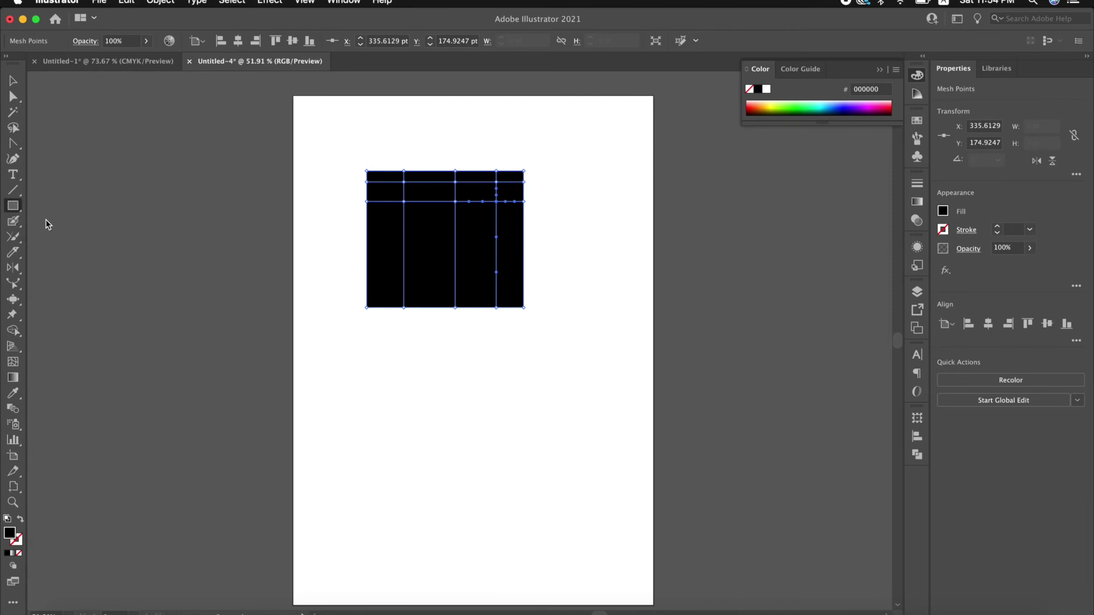
{"action": "left_click_drag", "start_coordinate": [17, 211], "coordinate": [51, 237]}
{"action": "mouse_move", "coordinate": [397, 375]}
{"action": "left_mouse_down"}
{"action": "mouse_move", "coordinate": [483, 476]}
{"action": "mouse_move", "coordinate": [559, 518]}
{"action": "left_mouse_up"}
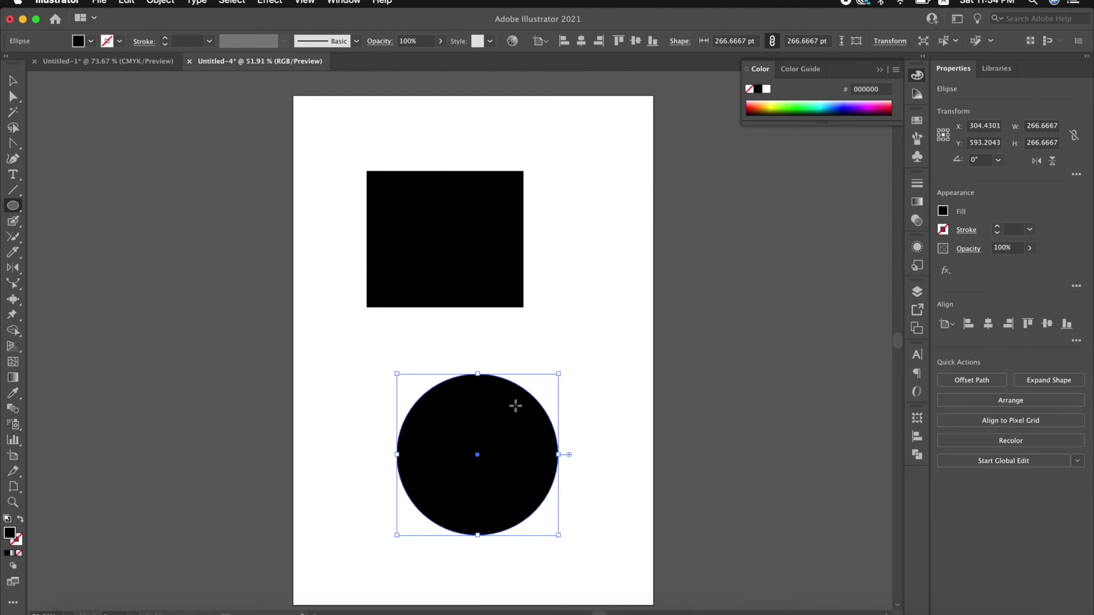
- Add a grid of mesh lines across the black circle, then shift the upper-left mesh point right
{"action": "left_click", "coordinate": [16, 363]}
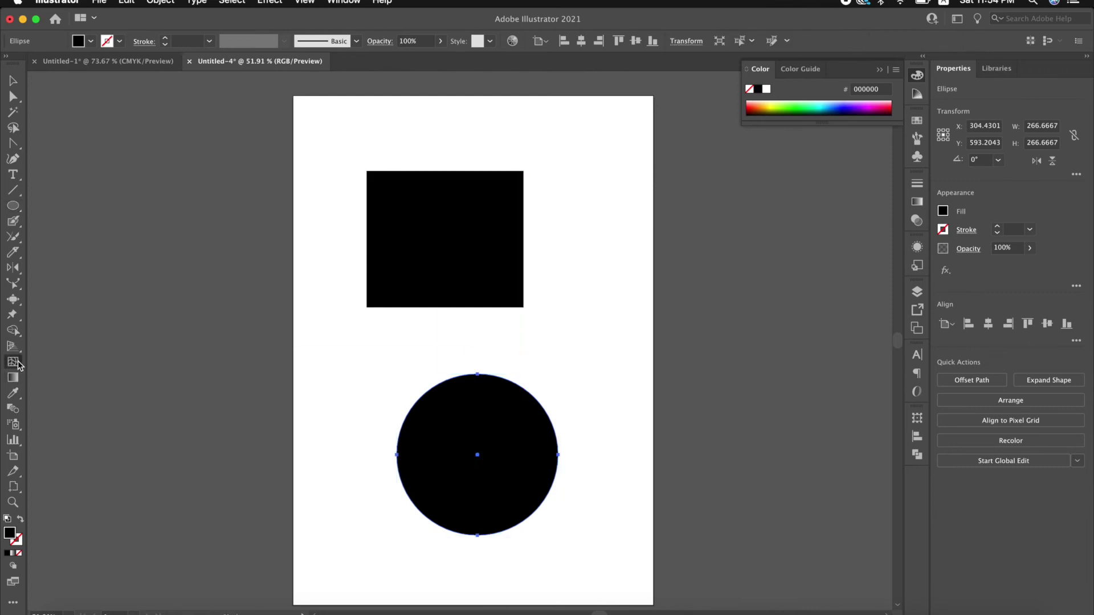
{"action": "left_click", "coordinate": [435, 403]}
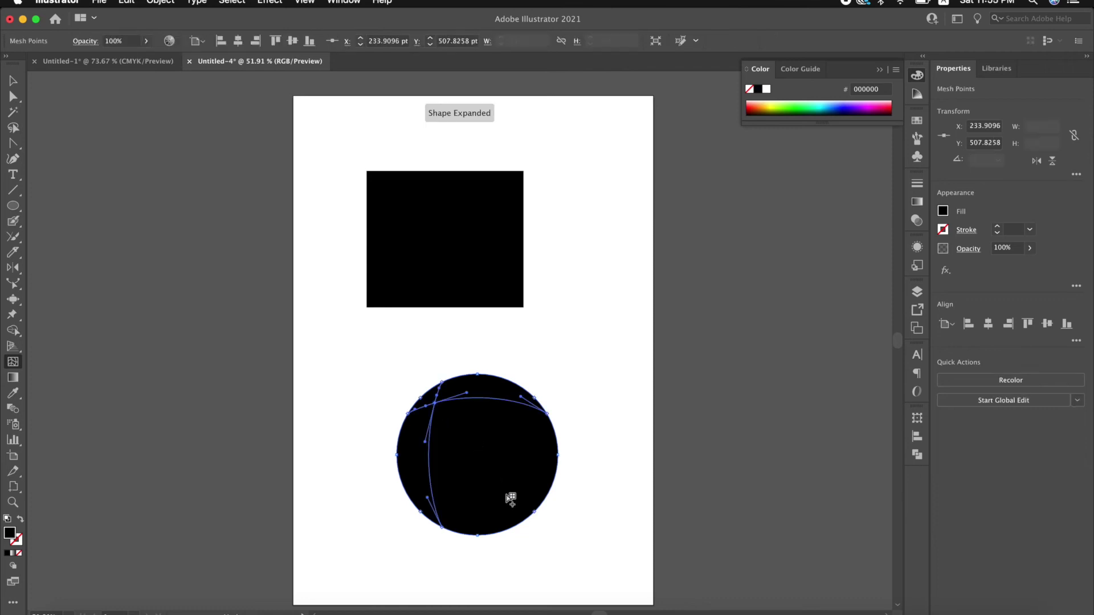
{"action": "left_click", "coordinate": [512, 500]}
{"action": "left_click", "coordinate": [473, 441]}
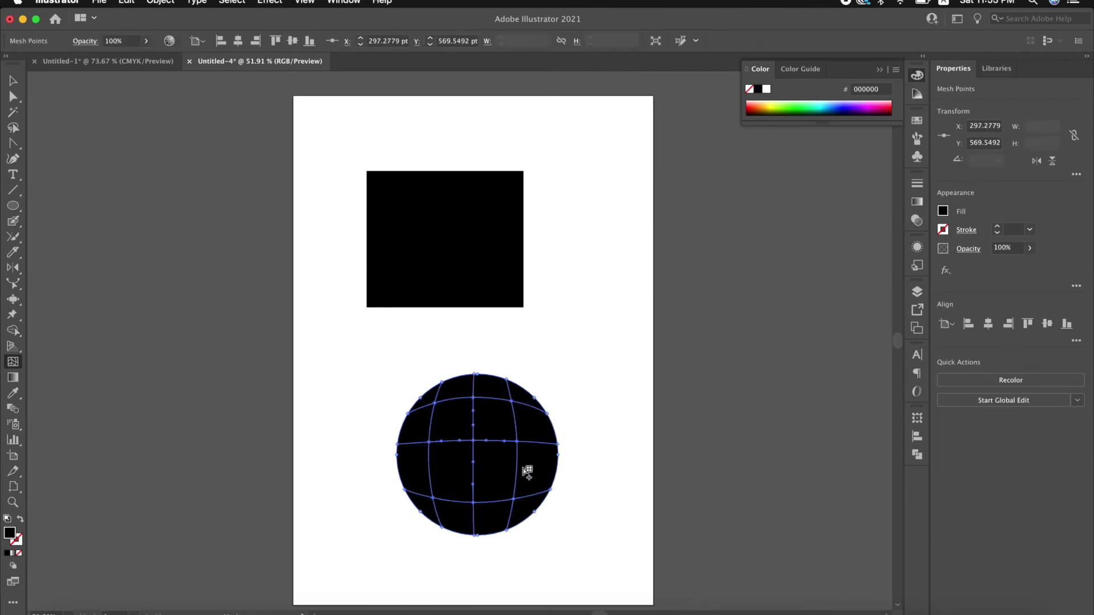
{"action": "left_click", "coordinate": [540, 444]}
{"action": "left_click", "coordinate": [412, 444]}
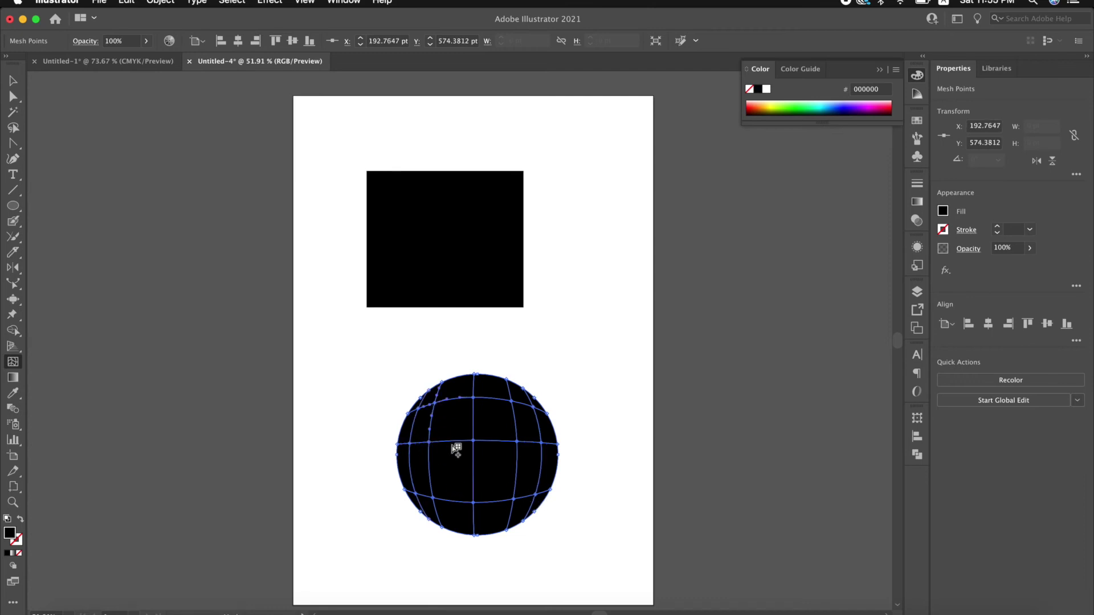
{"action": "left_click_drag", "start_coordinate": [435, 406], "coordinate": [457, 404]}
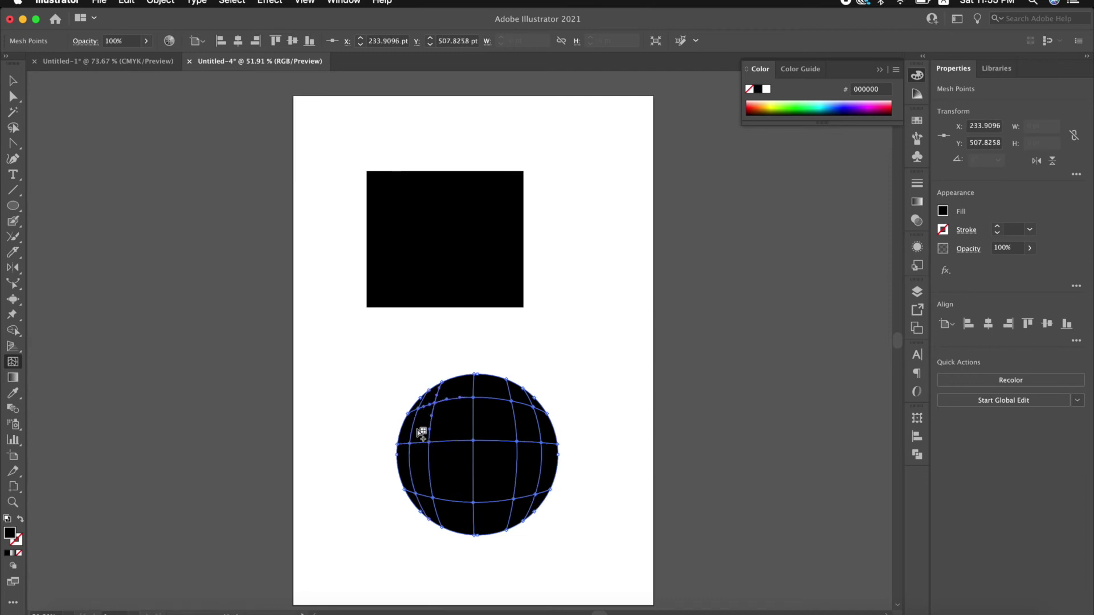
- Color the upper-left mesh point pure white to create the highlight
{"action": "double_click", "coordinate": [8, 533]}
{"action": "left_click", "coordinate": [376, 242]}
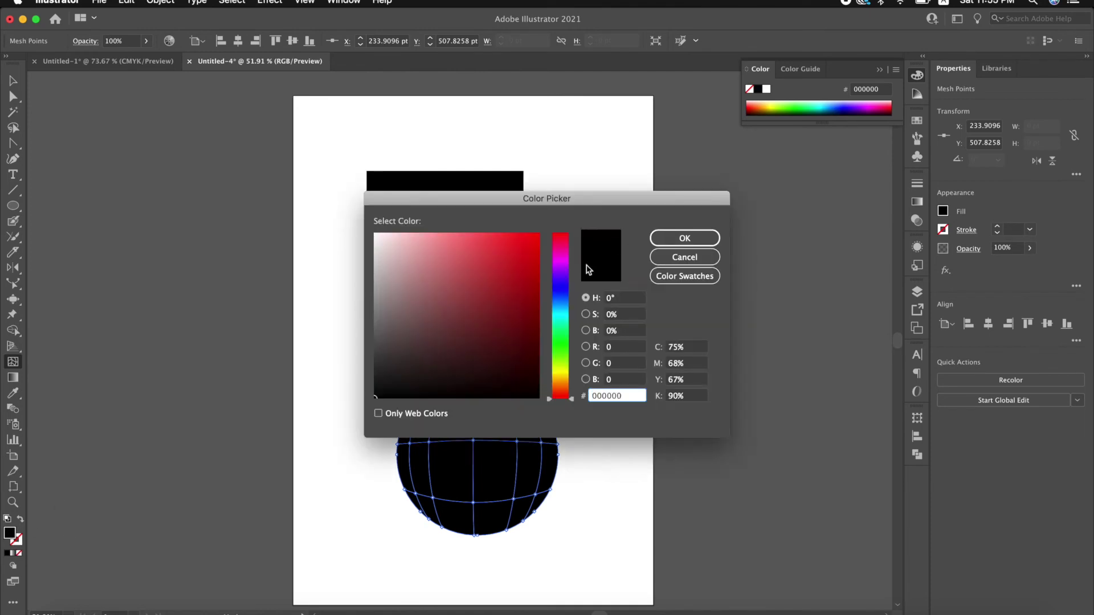
{"action": "left_click_drag", "start_coordinate": [390, 242], "coordinate": [380, 227]}
{"action": "left_click", "coordinate": [654, 240]}
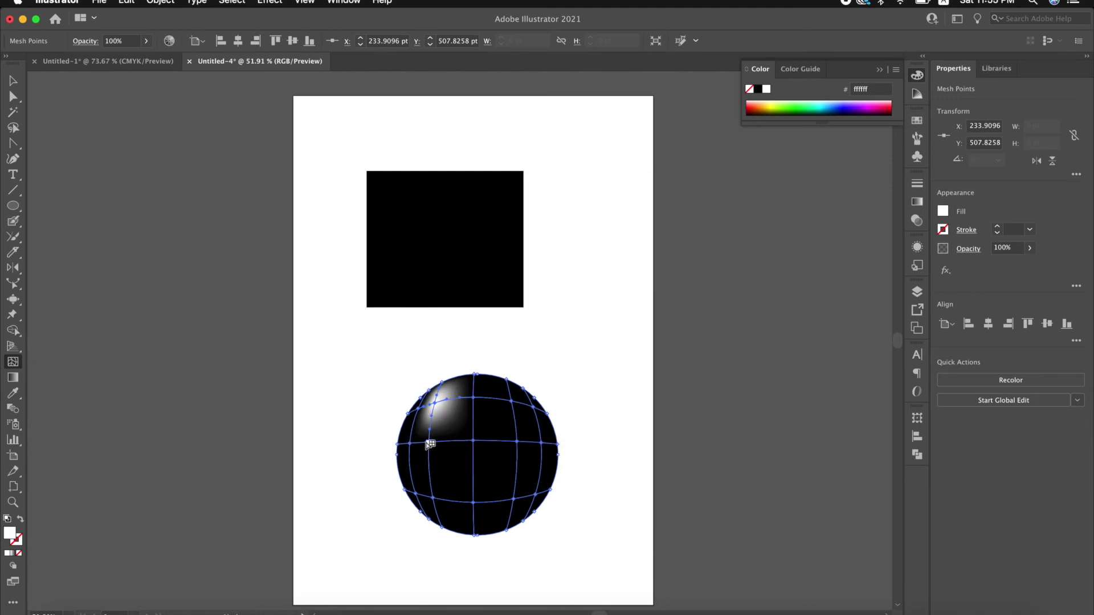
- Add a lower-right mesh point and color it dark grey #353535
{"action": "left_click", "coordinate": [515, 499]}
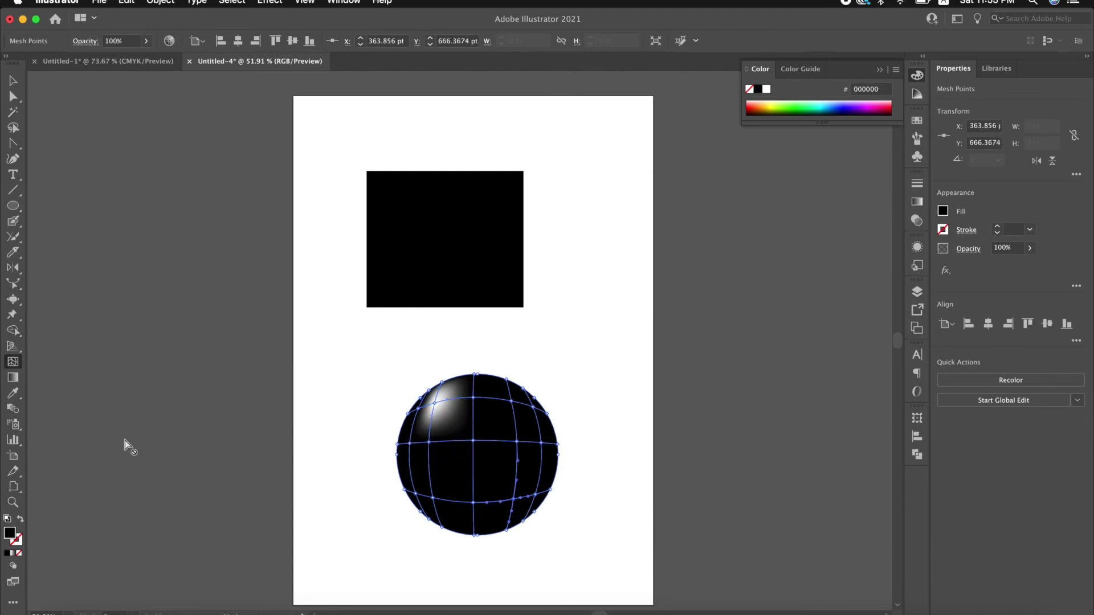
{"action": "double_click", "coordinate": [9, 534]}
{"action": "left_click_drag", "start_coordinate": [374, 353], "coordinate": [391, 369]}
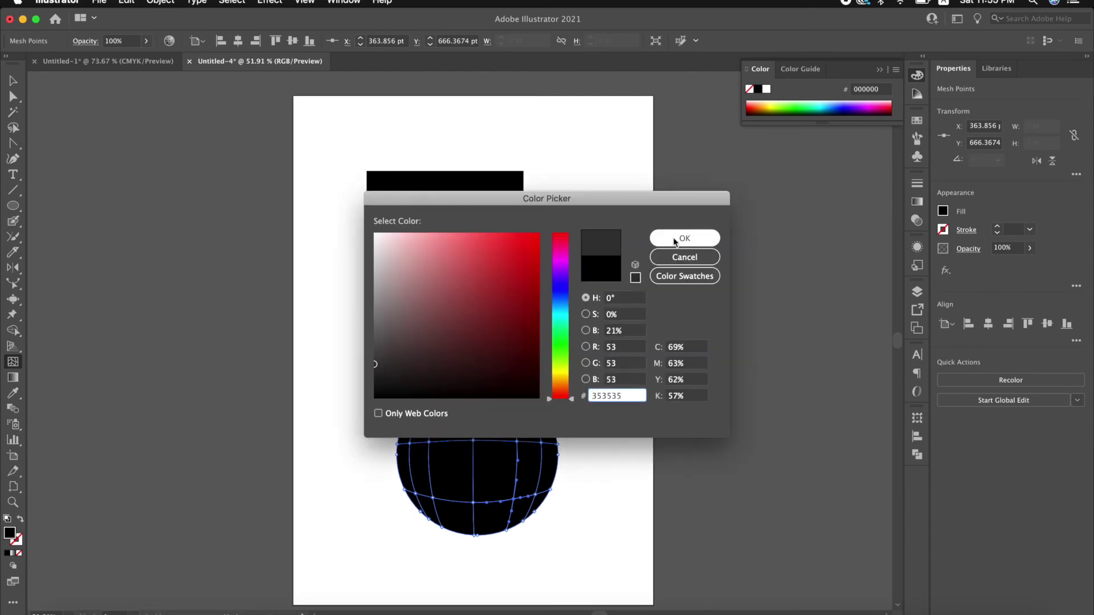
{"action": "left_click", "coordinate": [684, 238]}
- Deselect the sphere with the Selection tool and nudge it up toward the square
{"action": "key", "text": "v"}
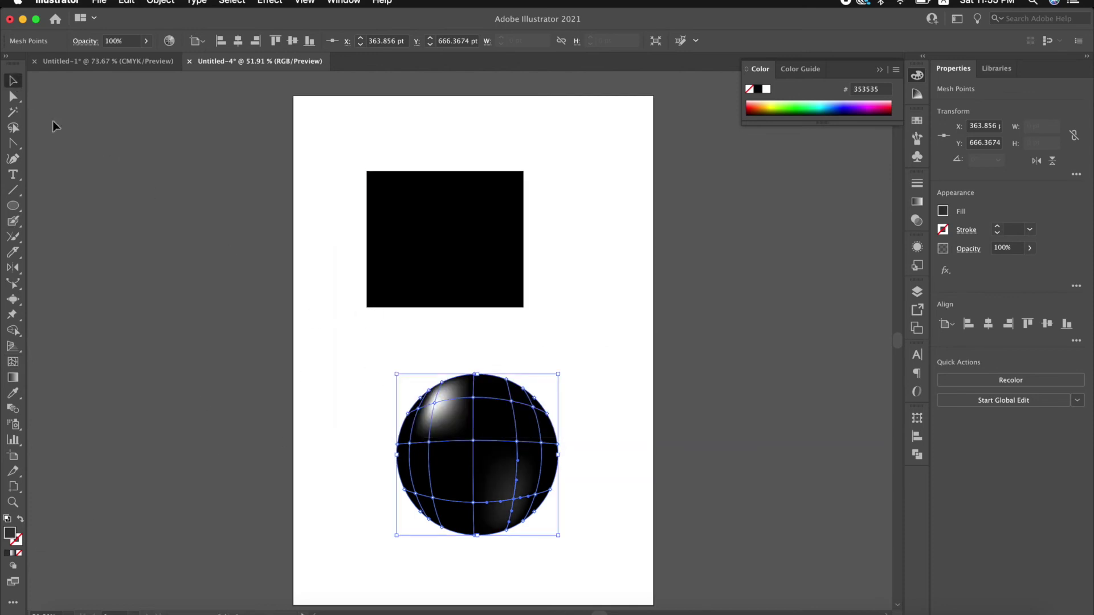
{"action": "left_click", "coordinate": [367, 408]}
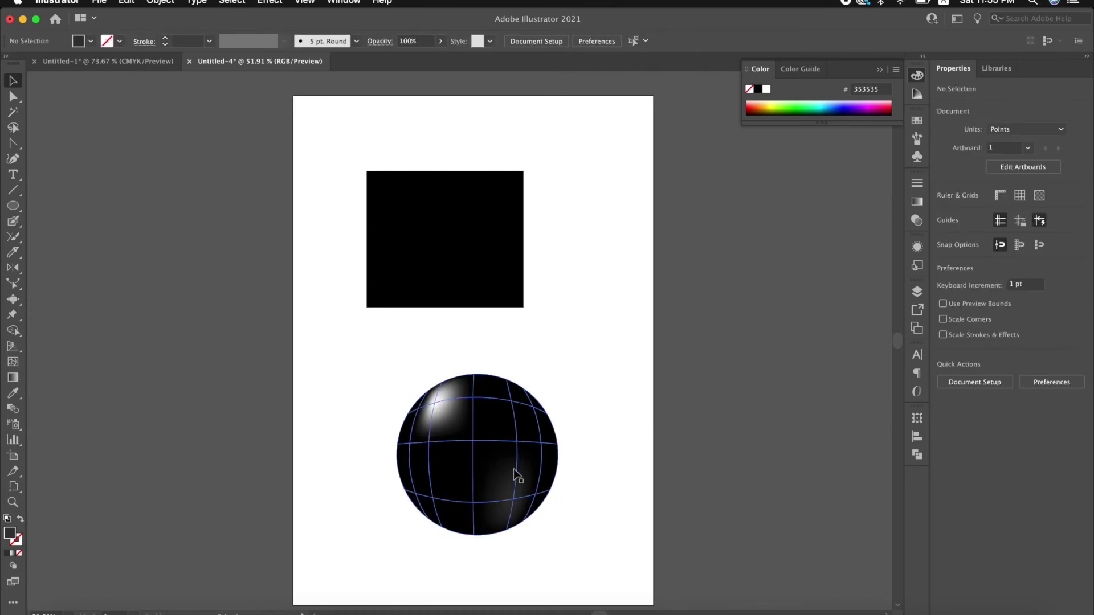
{"action": "key", "text": "ctrl+z"}
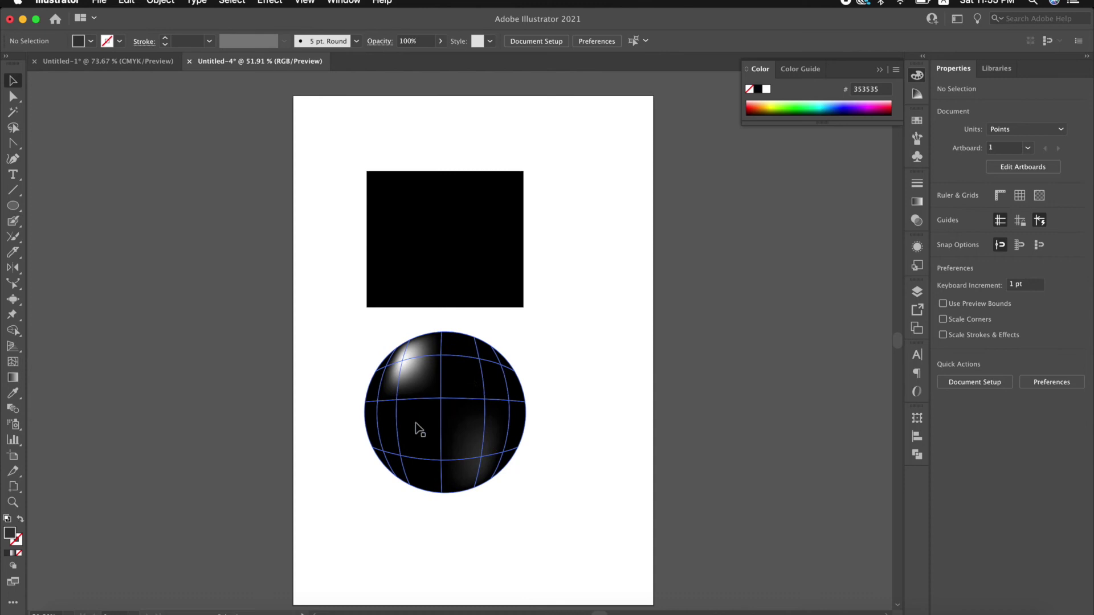
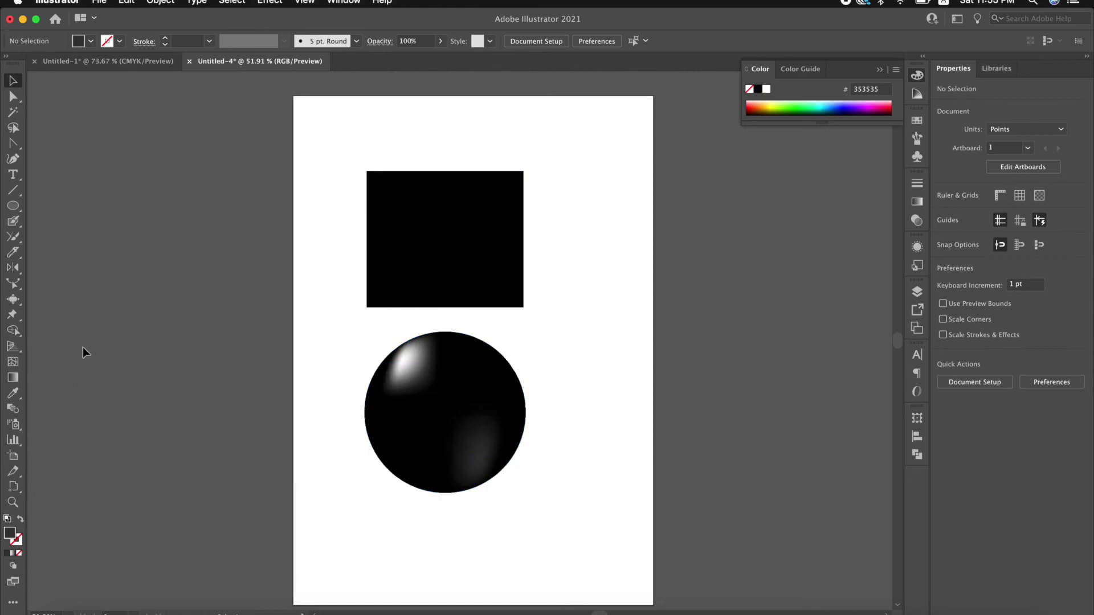
- Recolour the mesh rectangle dark red 550002 with the Eyedropper and Color spectrum
{"action": "left_click", "coordinate": [13, 378]}
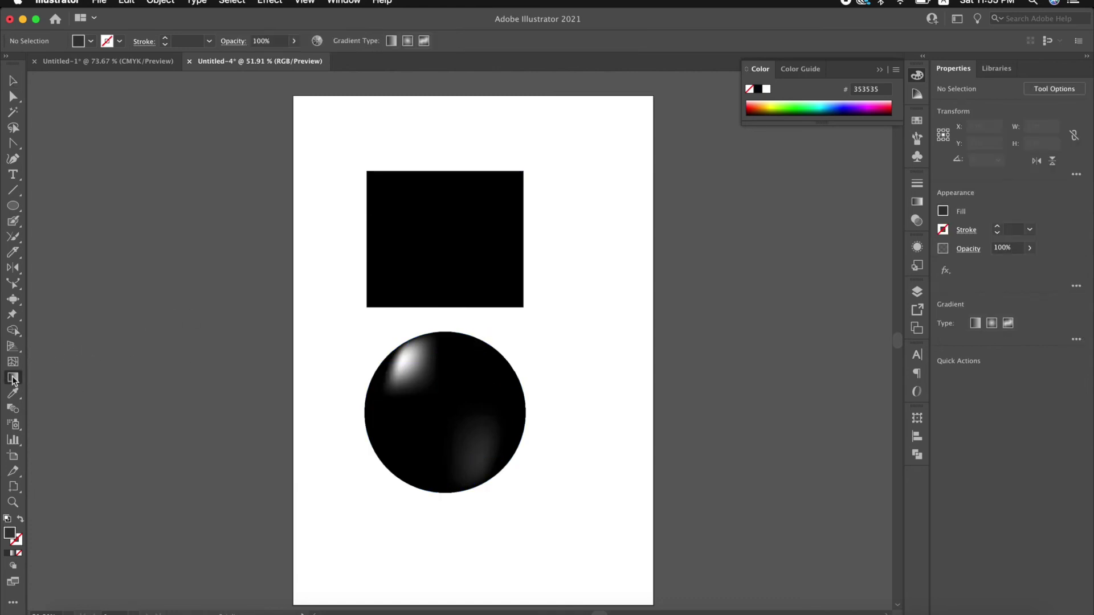
{"action": "left_click", "coordinate": [12, 394]}
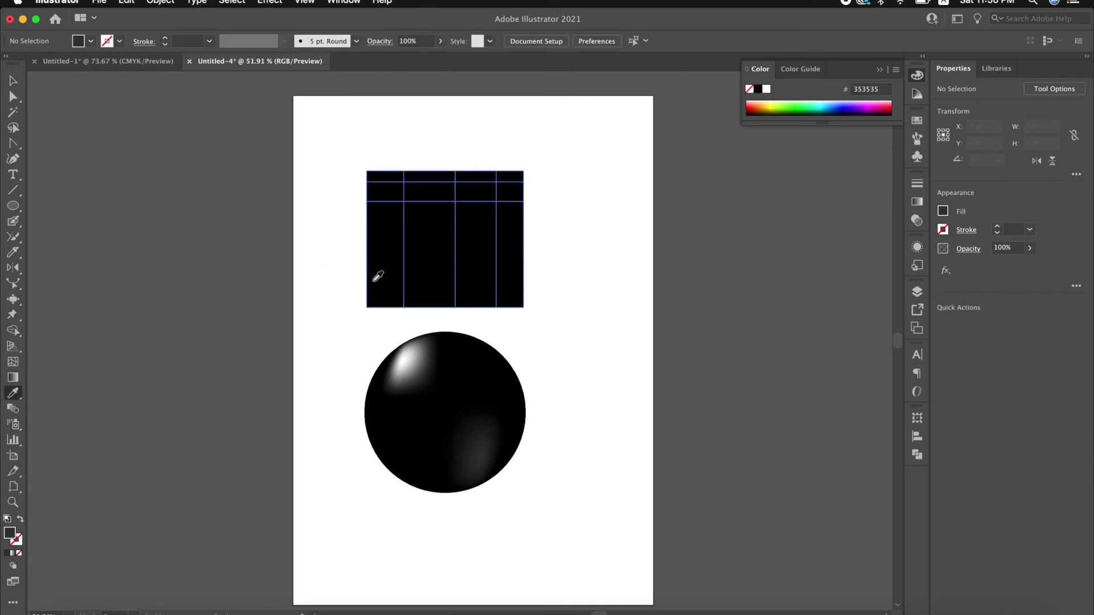
{"action": "left_click", "coordinate": [253, 166]}
{"action": "left_click", "coordinate": [13, 80]}
{"action": "left_click", "coordinate": [388, 195]}
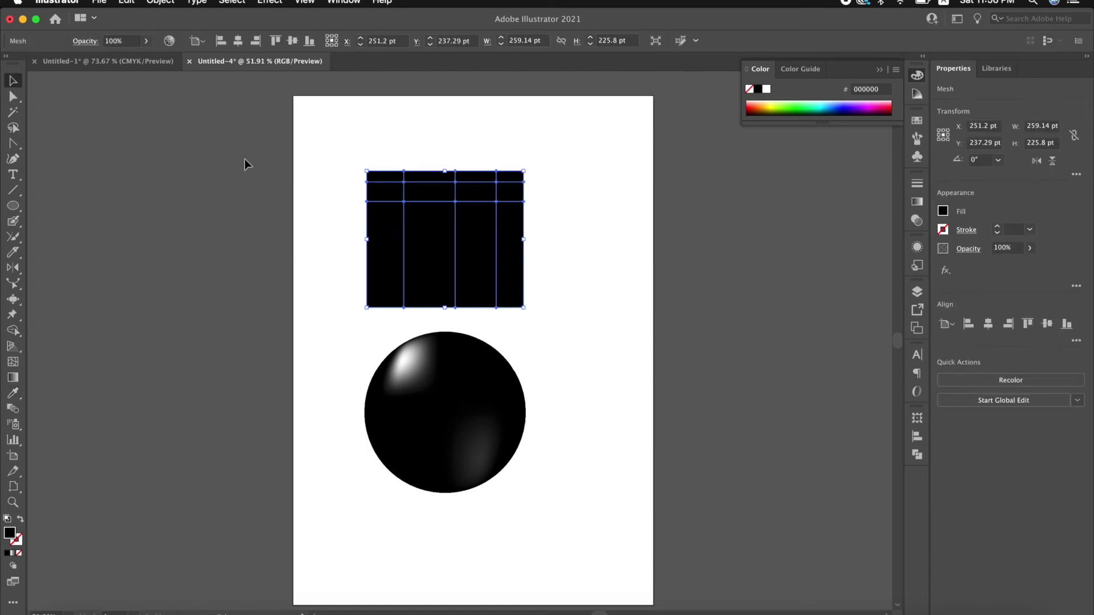
{"action": "left_click", "coordinate": [12, 393]}
{"action": "left_click", "coordinate": [245, 175]}
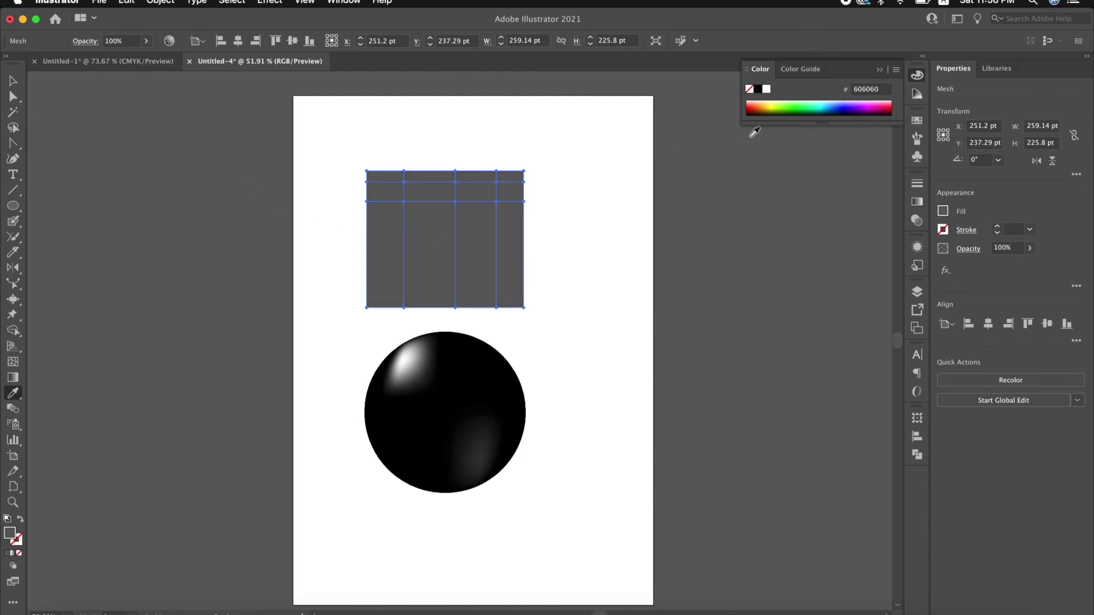
{"action": "mouse_move", "coordinate": [780, 107]}
{"action": "left_mouse_down"}
{"action": "mouse_move", "coordinate": [862, 103]}
{"action": "mouse_move", "coordinate": [889, 114]}
{"action": "left_mouse_up"}
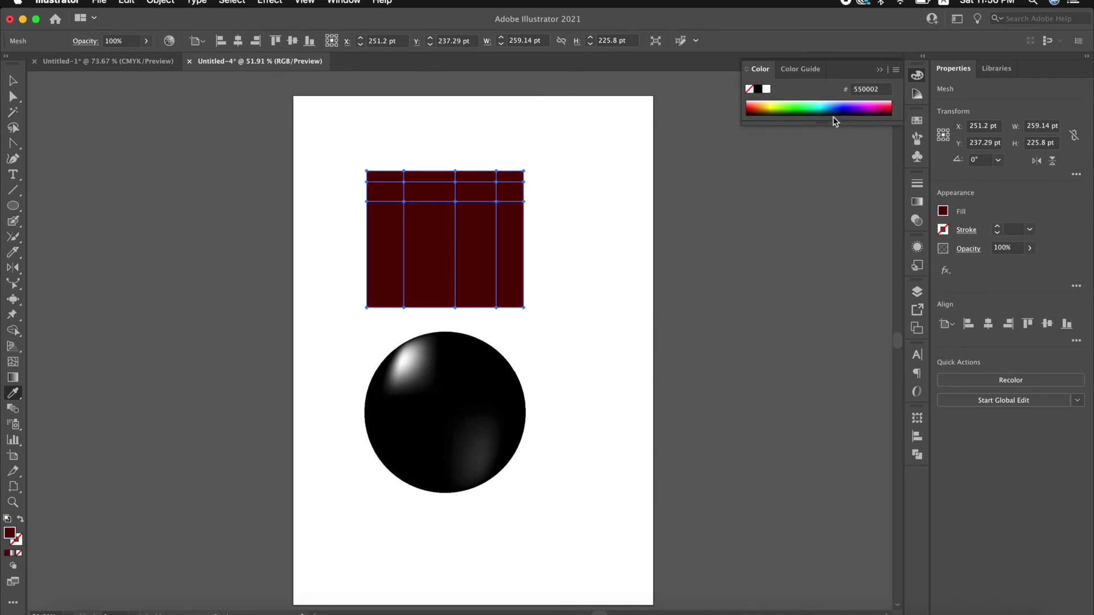
- Delete the mesh rectangle and the glossy sphere, leaving the artboard empty
{"action": "left_click", "coordinate": [12, 413]}
{"action": "left_click", "coordinate": [13, 81]}
{"action": "left_click_drag", "start_coordinate": [338, 150], "coordinate": [543, 482]}
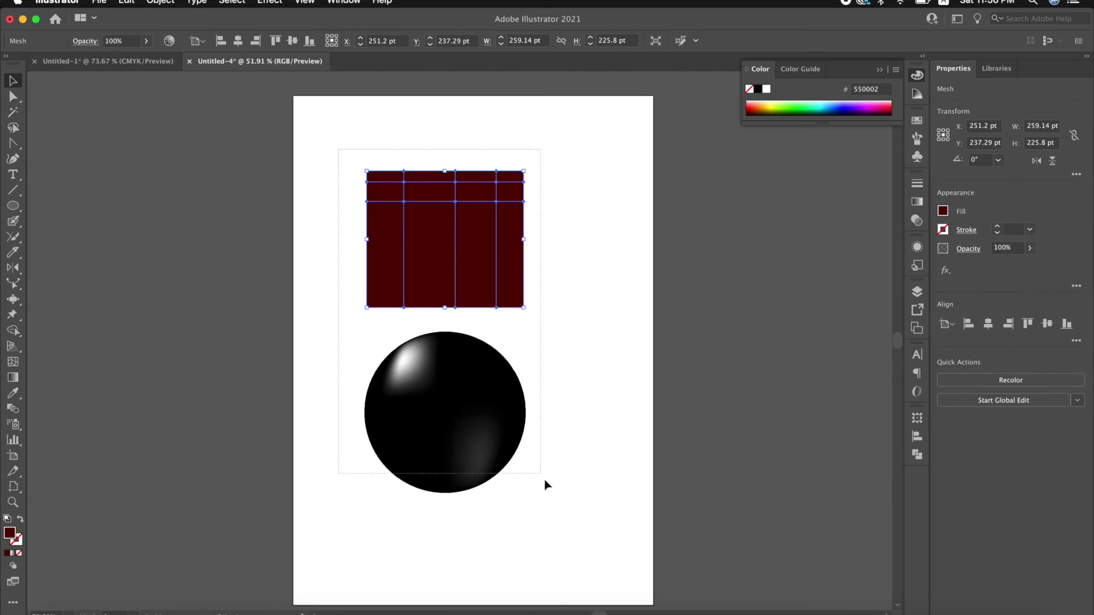
{"action": "key", "text": "Delete"}
- Type 'TEXT' on the artboard and enlarge it to about 130 pt
{"action": "left_click", "coordinate": [13, 175]}
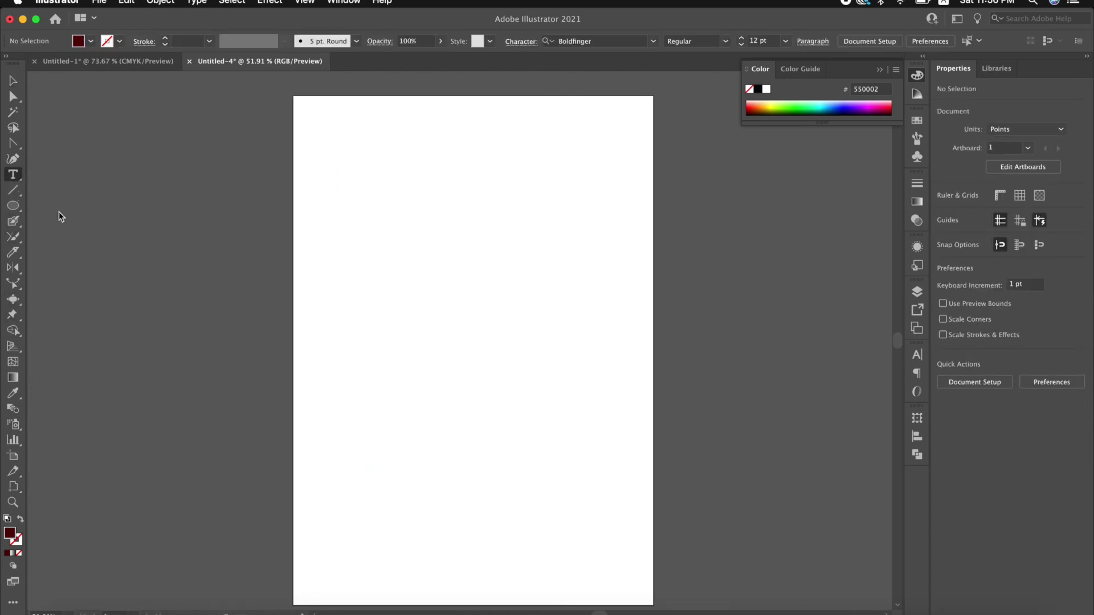
{"action": "left_click", "coordinate": [395, 195]}
{"action": "type", "text": "TEXT"}
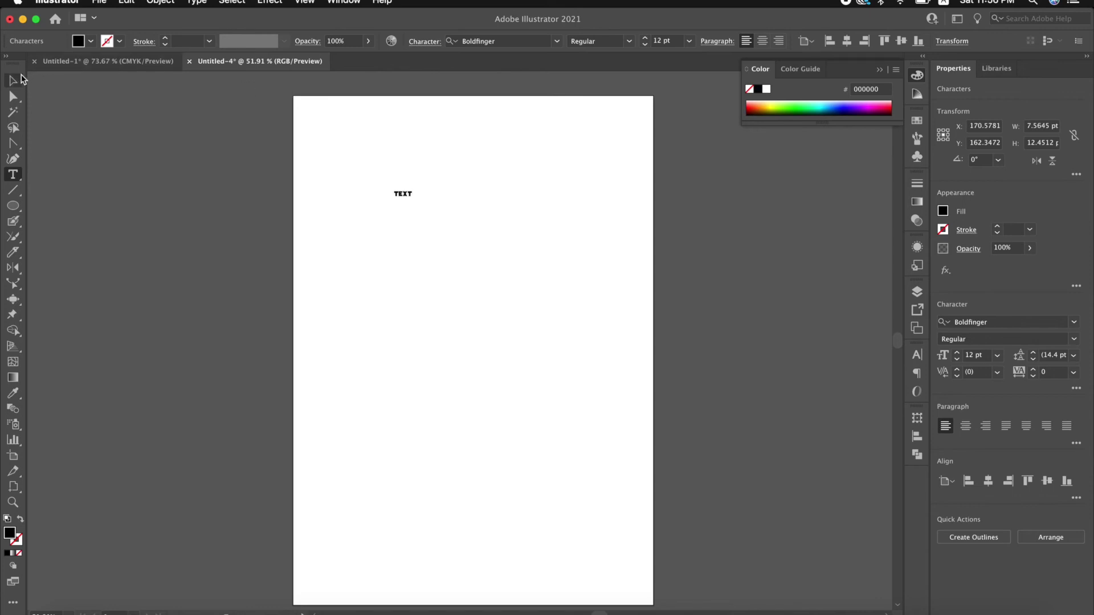
{"action": "left_click", "coordinate": [12, 81]}
{"action": "left_click_drag", "start_coordinate": [412, 200], "coordinate": [585, 266]}
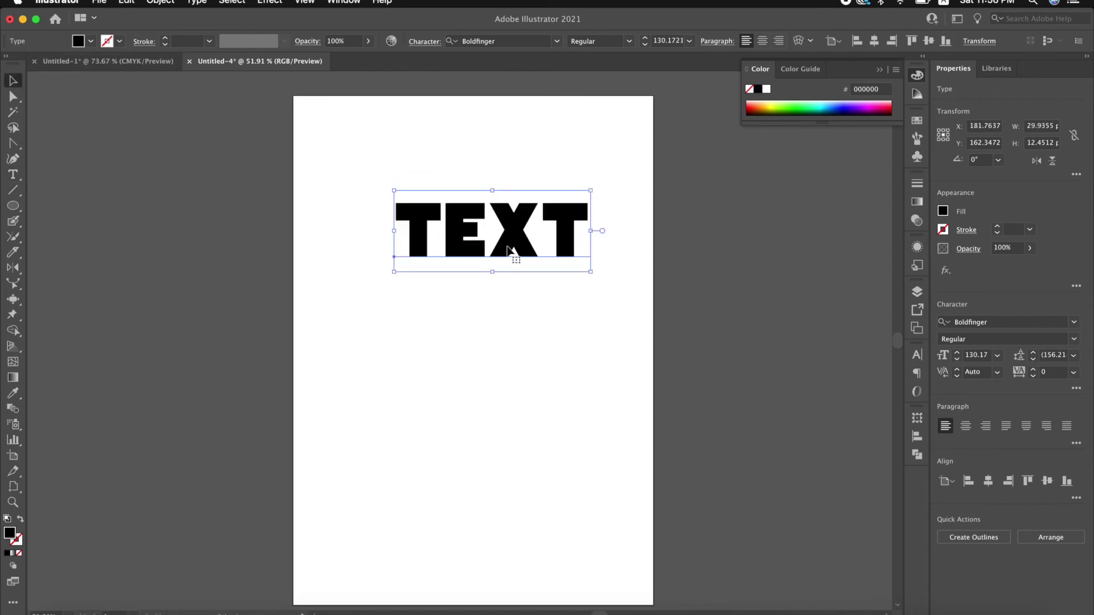
{"action": "left_click_drag", "start_coordinate": [502, 244], "coordinate": [490, 233]}
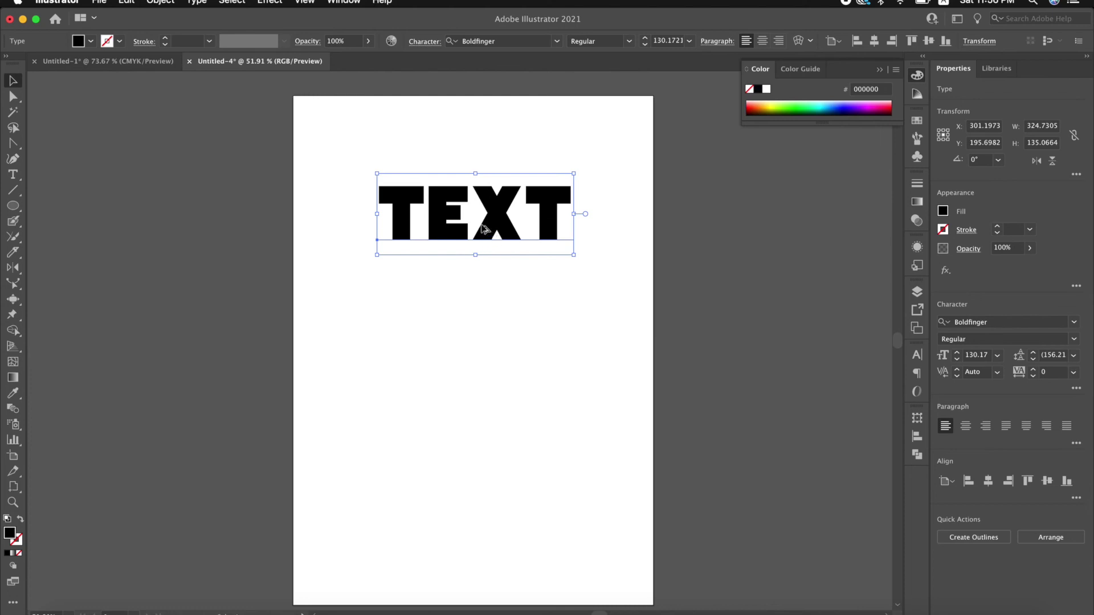
- Place a copy of TEXT below, shrunk to about 84 pt, close to the original
{"action": "left_click_drag", "start_coordinate": [482, 226], "coordinate": [484, 302]}
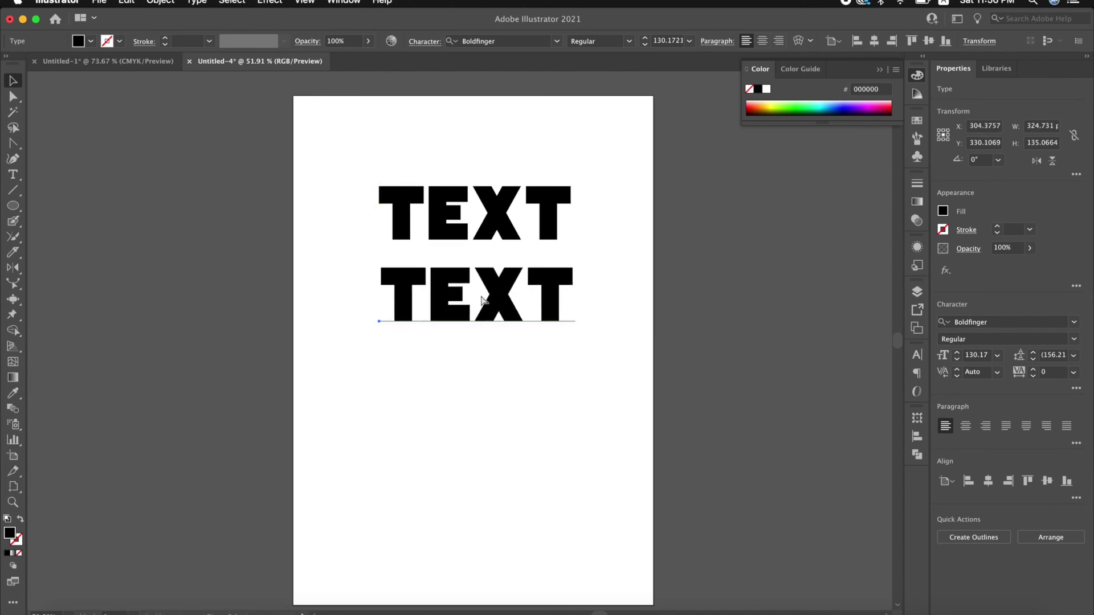
{"action": "key", "text": "ctrl+t"}
{"action": "left_click_drag", "start_coordinate": [379, 252], "coordinate": [434, 278]}
{"action": "left_click_drag", "start_coordinate": [495, 228], "coordinate": [494, 233]}
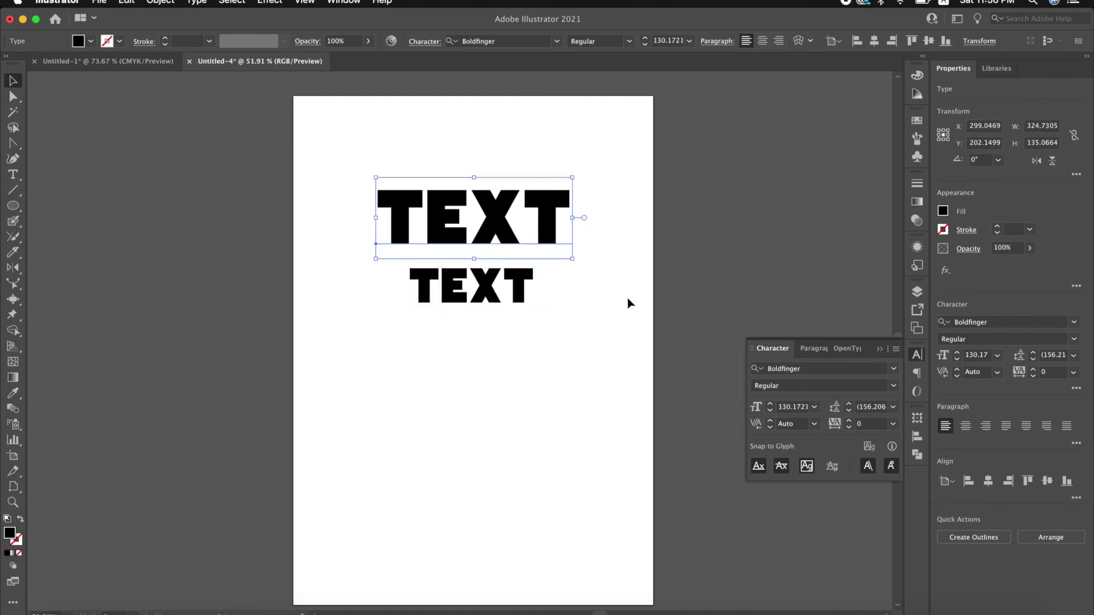
- Fill the large TEXT pure red and the smaller copy yellow ffda00
{"action": "double_click", "coordinate": [9, 534]}
{"action": "left_click_drag", "start_coordinate": [501, 282], "coordinate": [538, 233]}
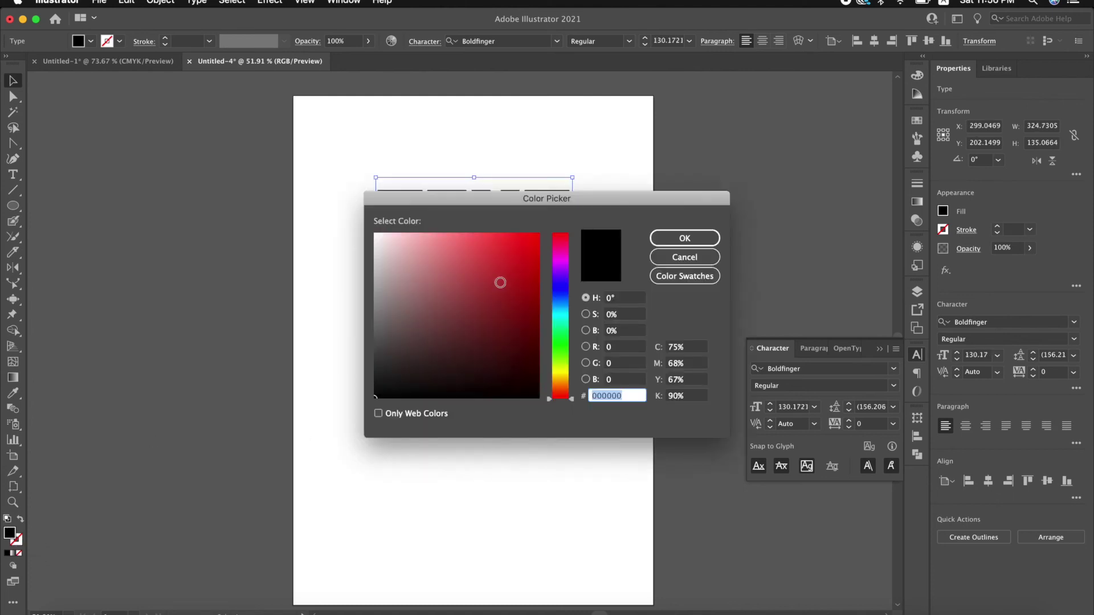
{"action": "left_click", "coordinate": [661, 239]}
{"action": "left_click", "coordinate": [513, 288]}
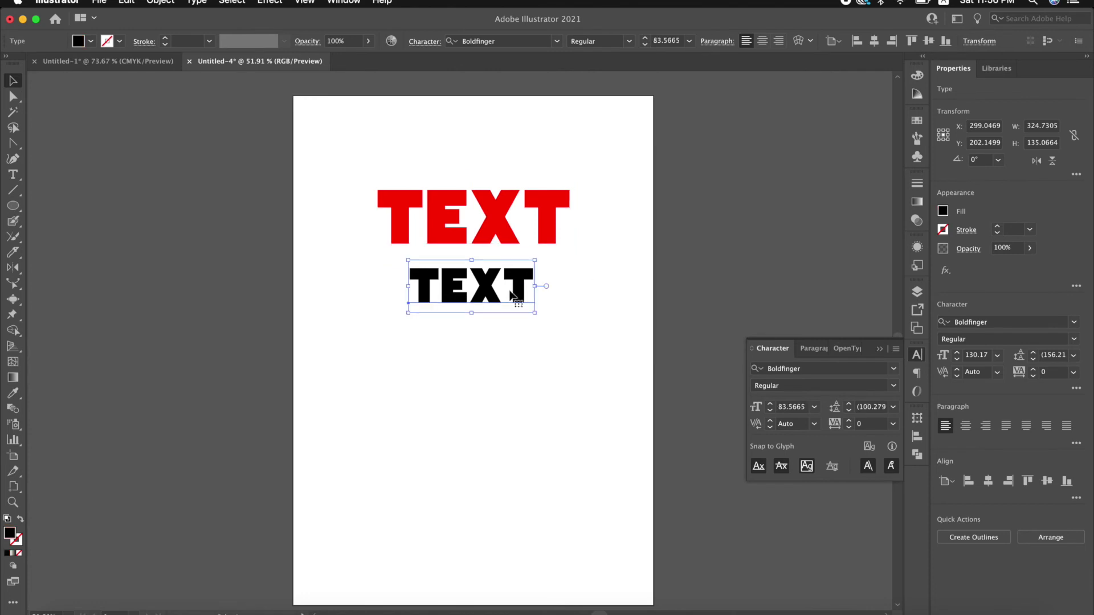
{"action": "double_click", "coordinate": [9, 534]}
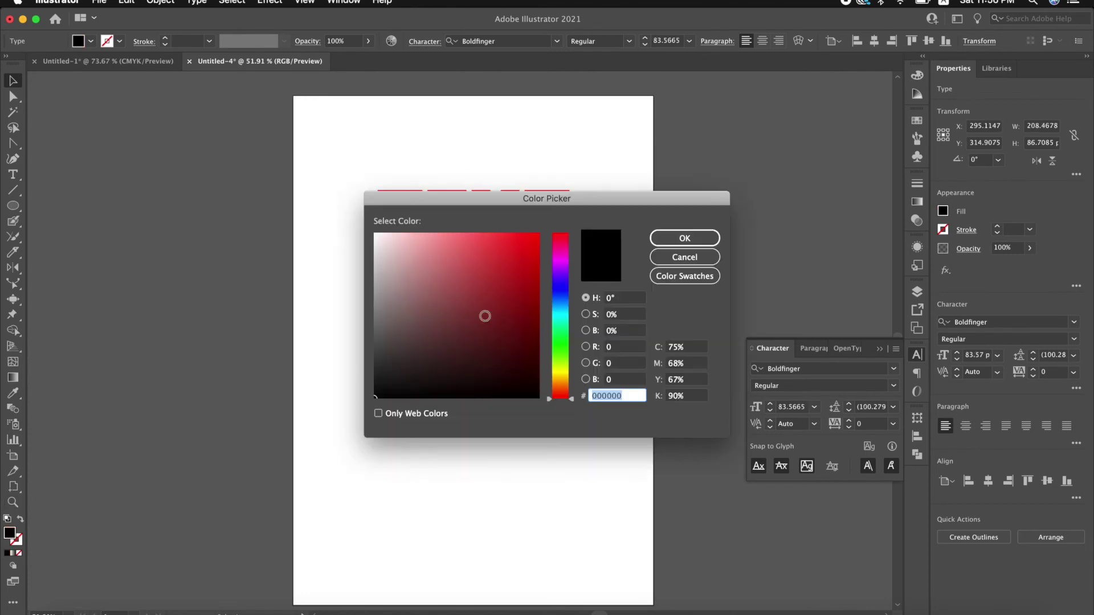
{"action": "left_click_drag", "start_coordinate": [560, 390], "coordinate": [560, 376]}
{"action": "left_click_drag", "start_coordinate": [527, 253], "coordinate": [538, 234]}
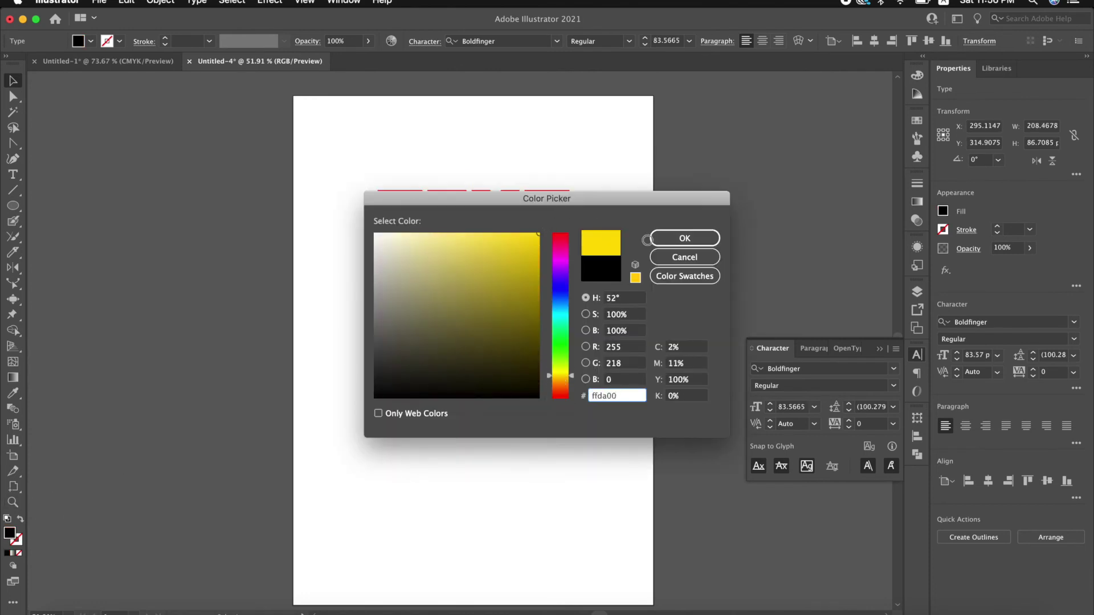
{"action": "left_click", "coordinate": [662, 238]}
- Overlap the yellow TEXT under the red, bring the red to front, and select both
{"action": "left_click_drag", "start_coordinate": [367, 151], "coordinate": [585, 339]}
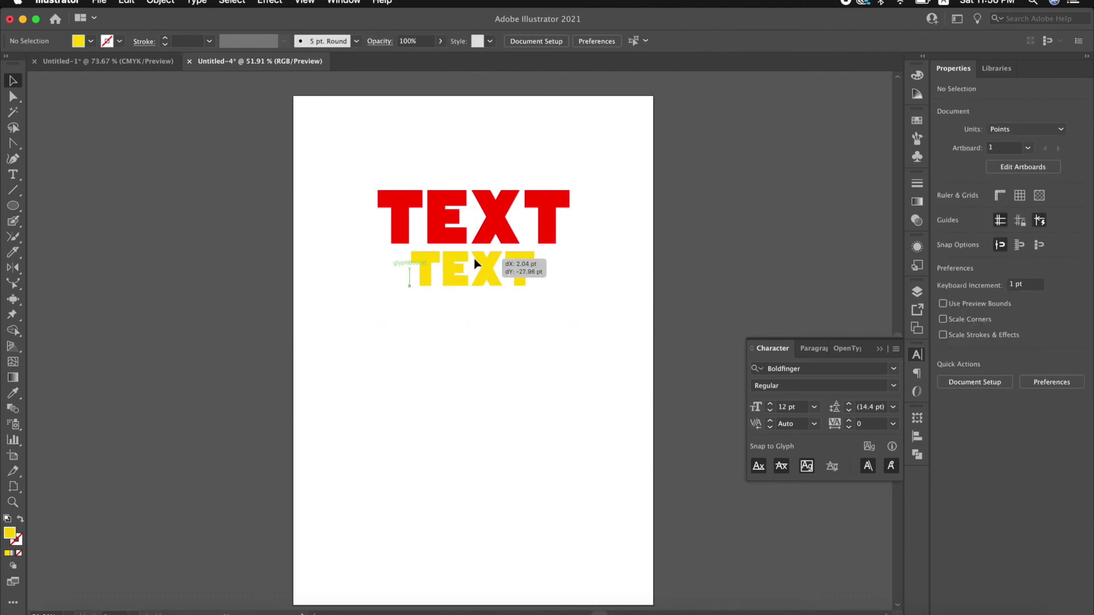
{"action": "left_click_drag", "start_coordinate": [472, 276], "coordinate": [471, 235]}
{"action": "left_click", "coordinate": [497, 205]}
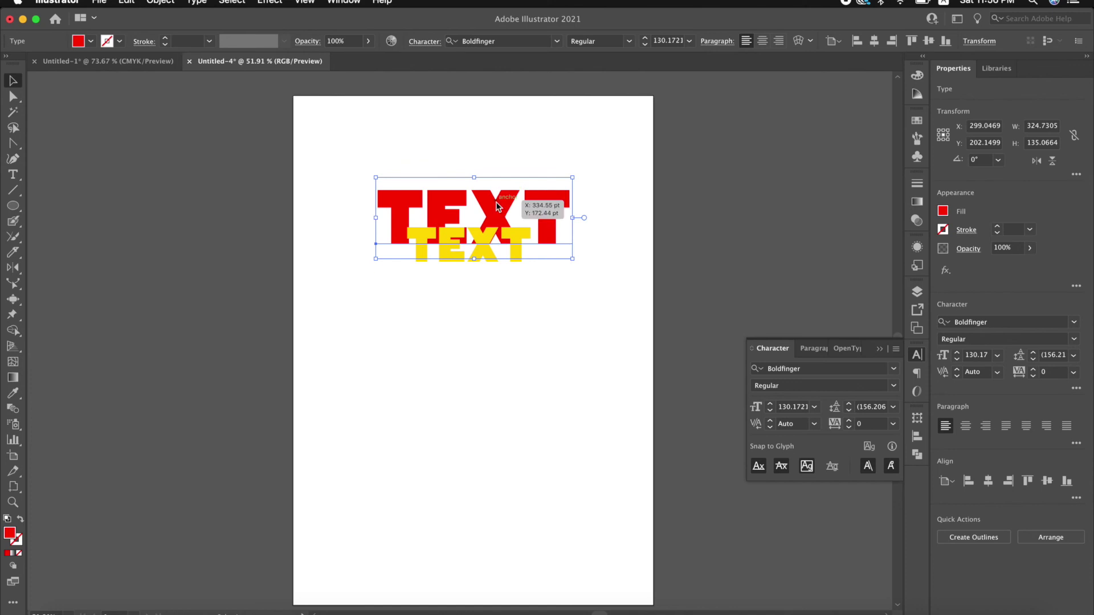
{"action": "right_click", "coordinate": [497, 204]}
{"action": "left_click", "coordinate": [692, 422]}
{"action": "left_click_drag", "start_coordinate": [462, 255], "coordinate": [457, 256]}
{"action": "left_click_drag", "start_coordinate": [335, 171], "coordinate": [538, 309]}
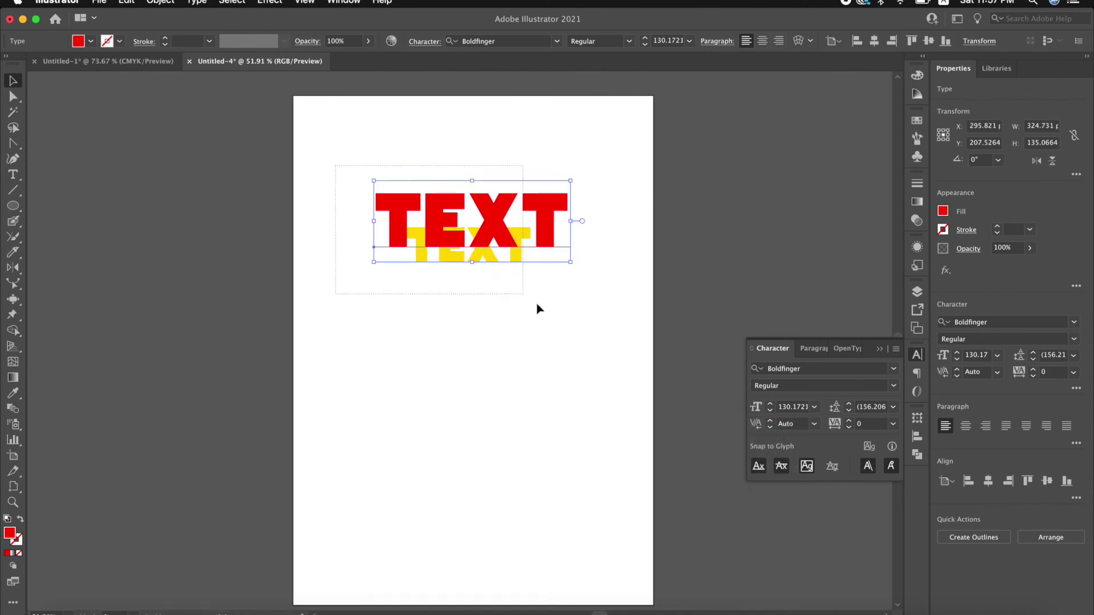
- Blend the red TEXT into the yellow TEXT with the Blend tool
{"action": "left_click", "coordinate": [13, 409]}
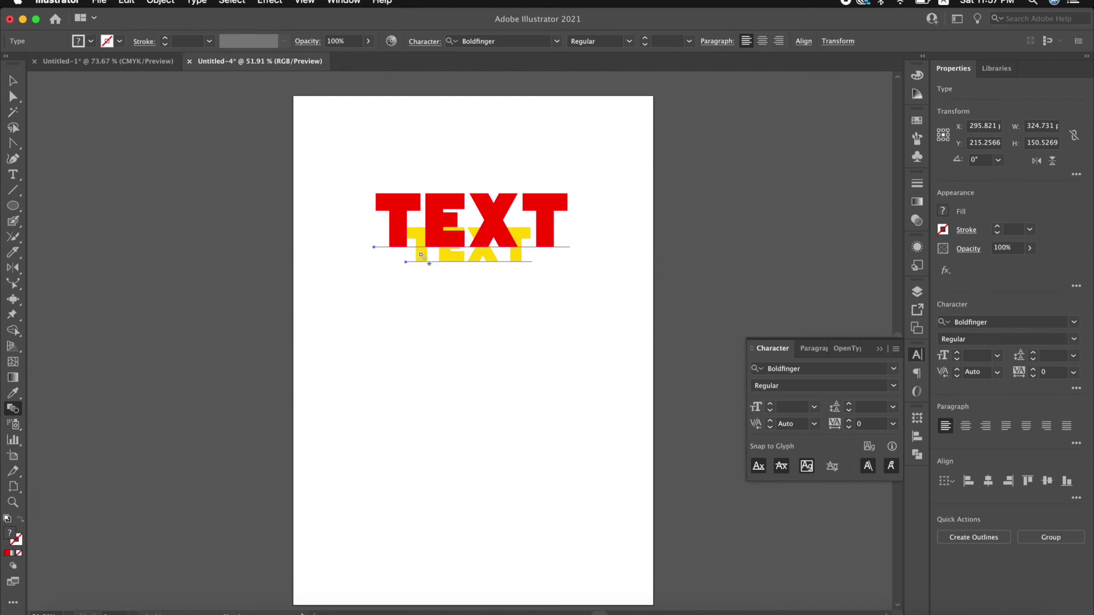
{"action": "left_click", "coordinate": [423, 265]}
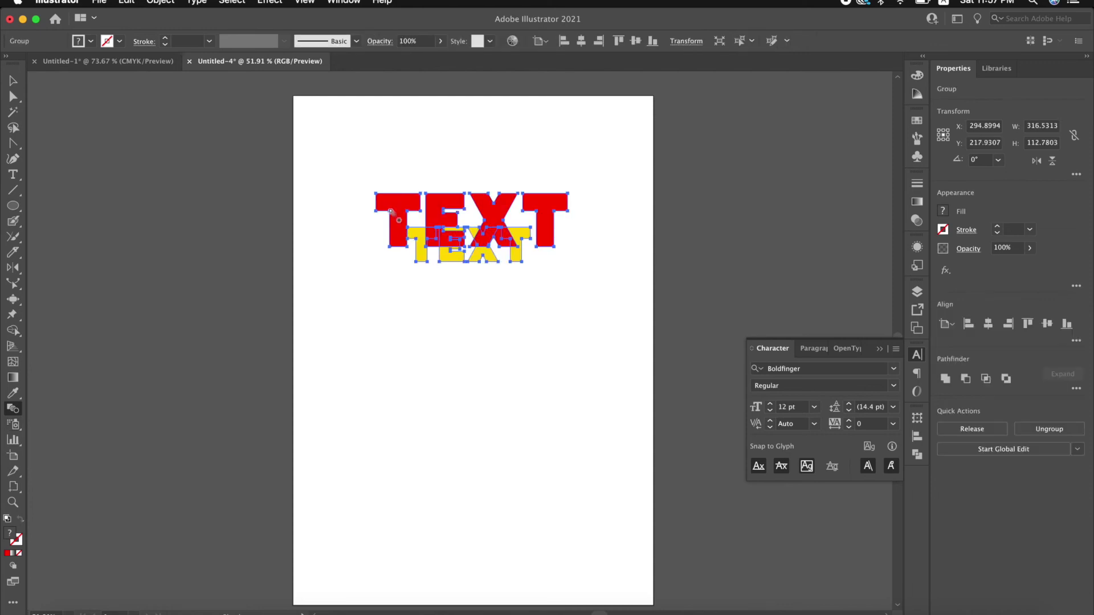
{"action": "left_click", "coordinate": [419, 249]}
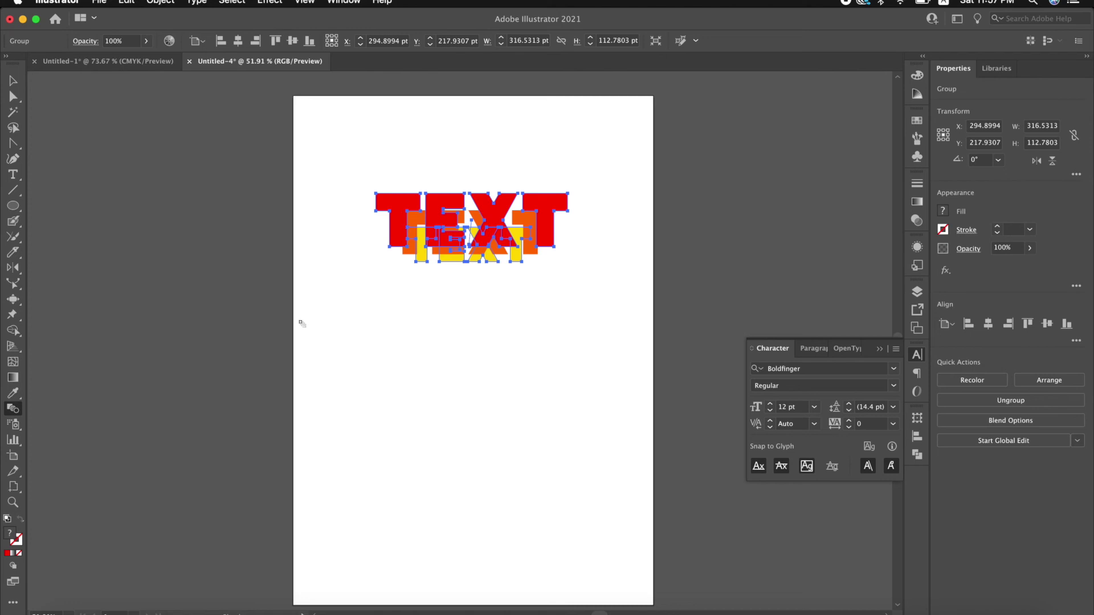
- Set the blend spacing to 1000 specified steps, then deselect the title
{"action": "double_click", "coordinate": [13, 410]}
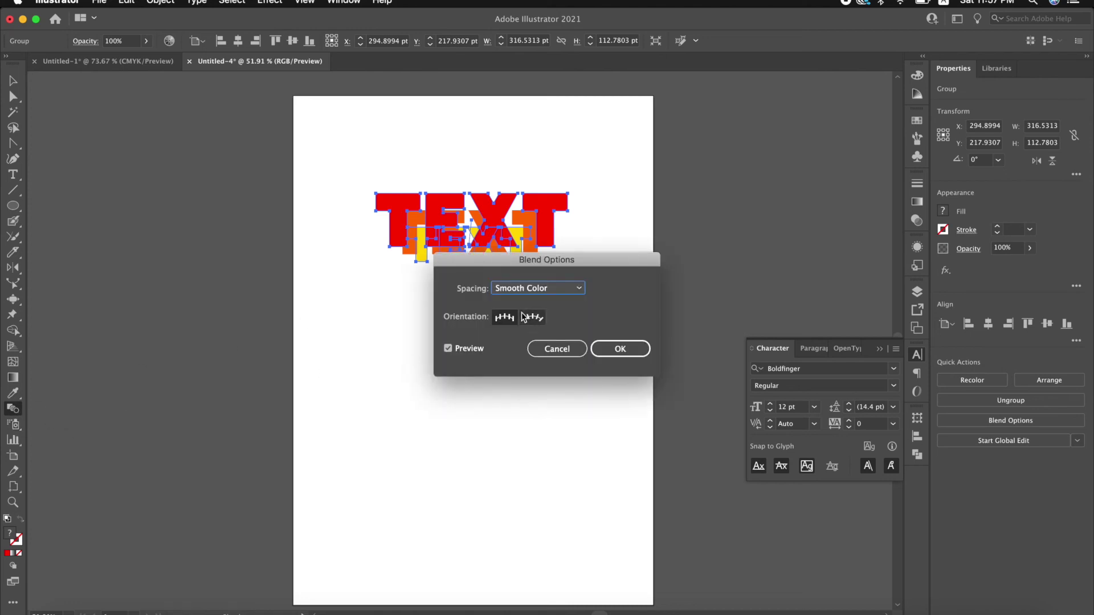
{"action": "left_click", "coordinate": [524, 289]}
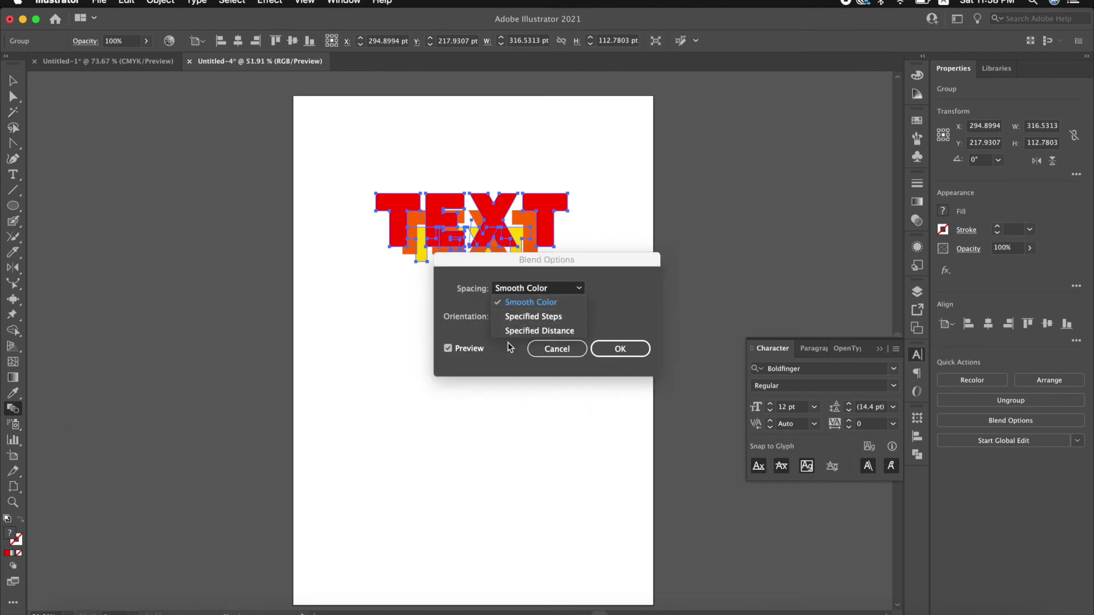
{"action": "left_click", "coordinate": [528, 318]}
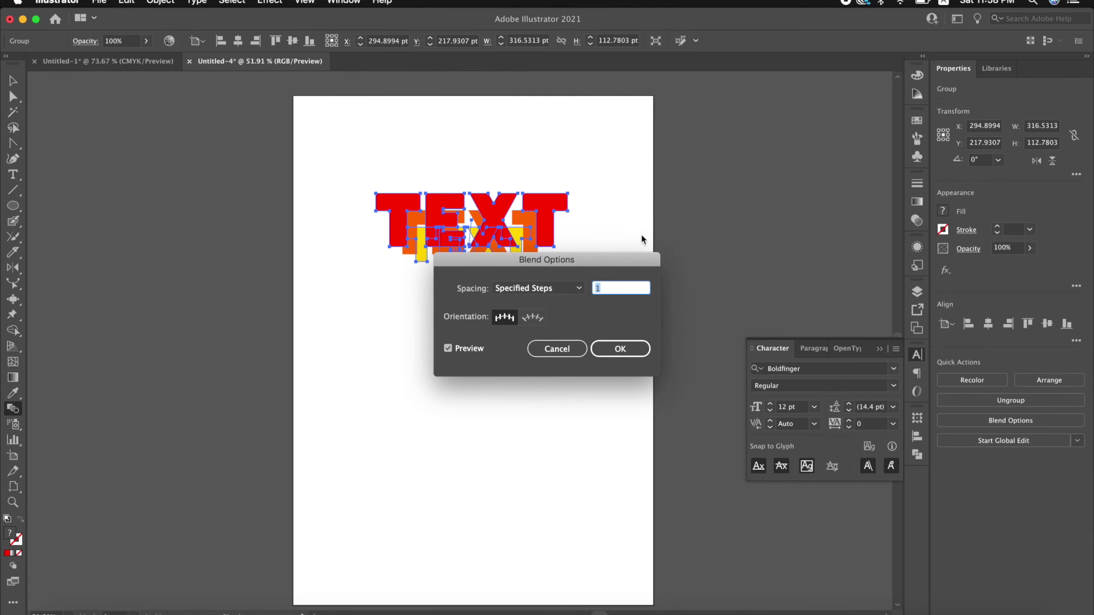
{"action": "type", "text": "1000"}
{"action": "left_click", "coordinate": [605, 348]}
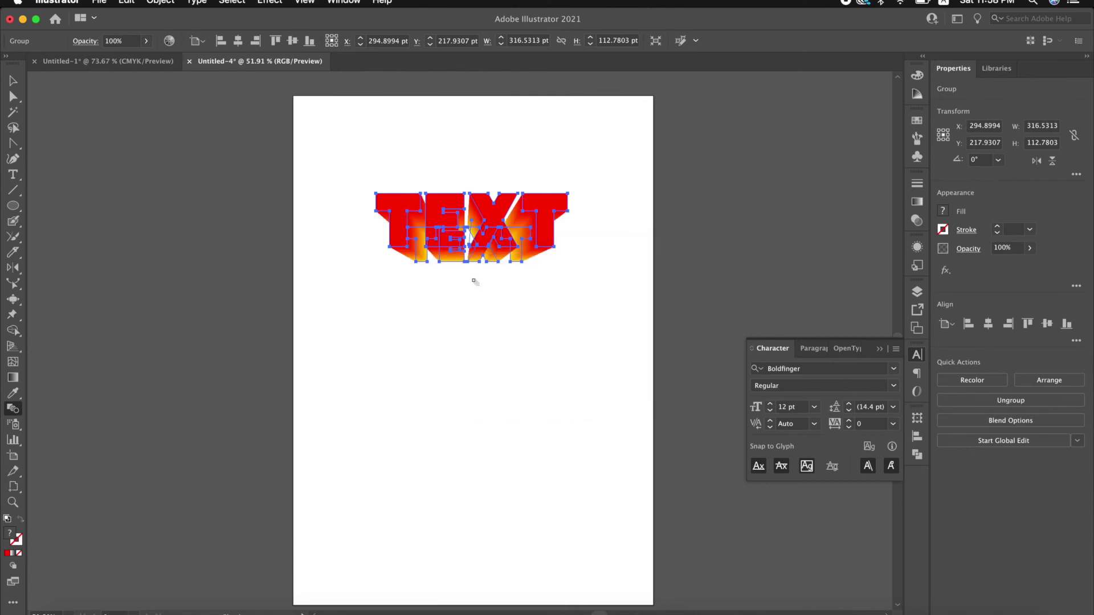
{"action": "left_click", "coordinate": [13, 81]}
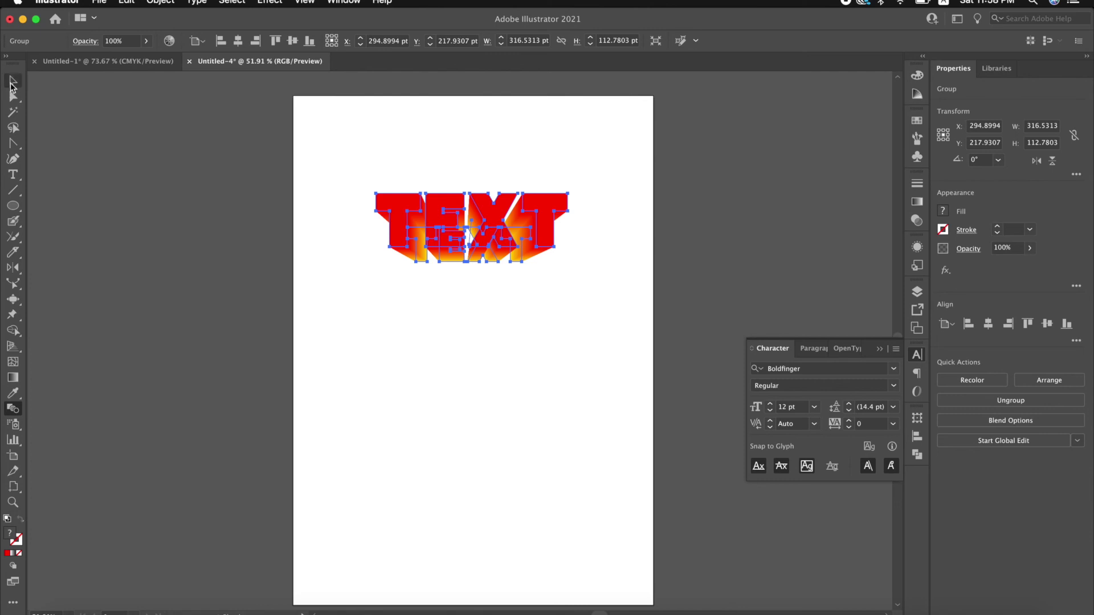
{"action": "left_click", "coordinate": [464, 331]}
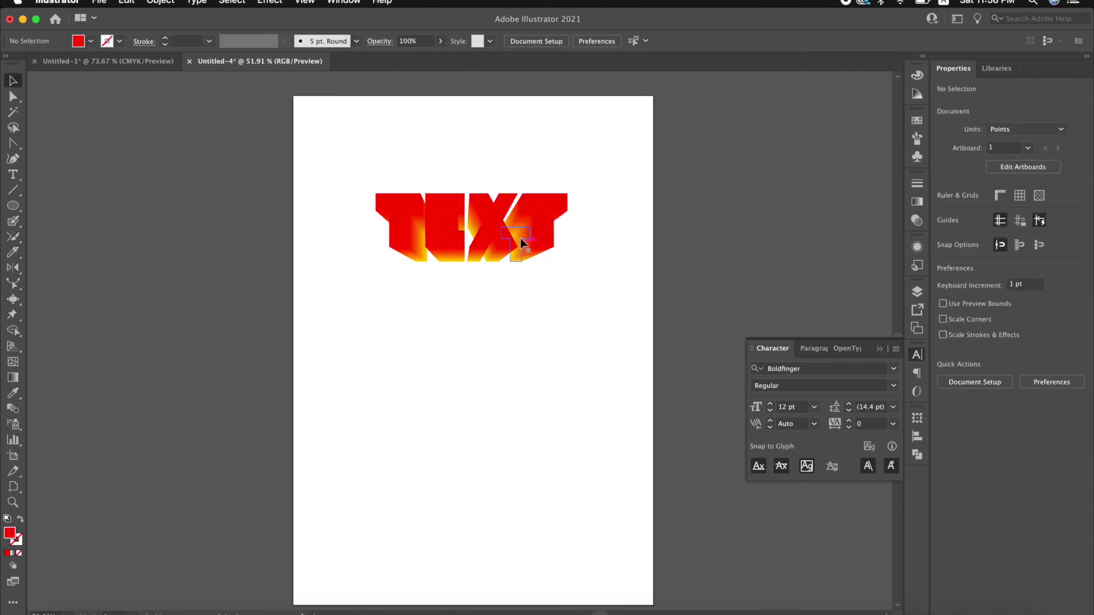
- Move the blended TEXT title up near the artboard's top edge and deselect it
{"action": "left_click_drag", "start_coordinate": [337, 152], "coordinate": [510, 251]}
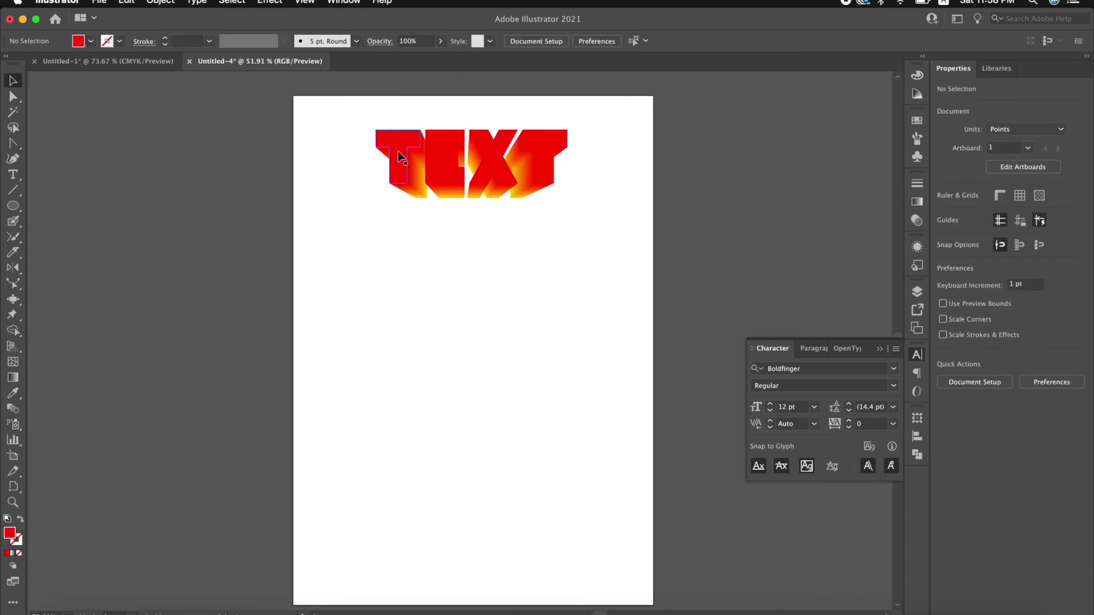
{"action": "left_click_drag", "start_coordinate": [359, 140], "coordinate": [600, 226]}
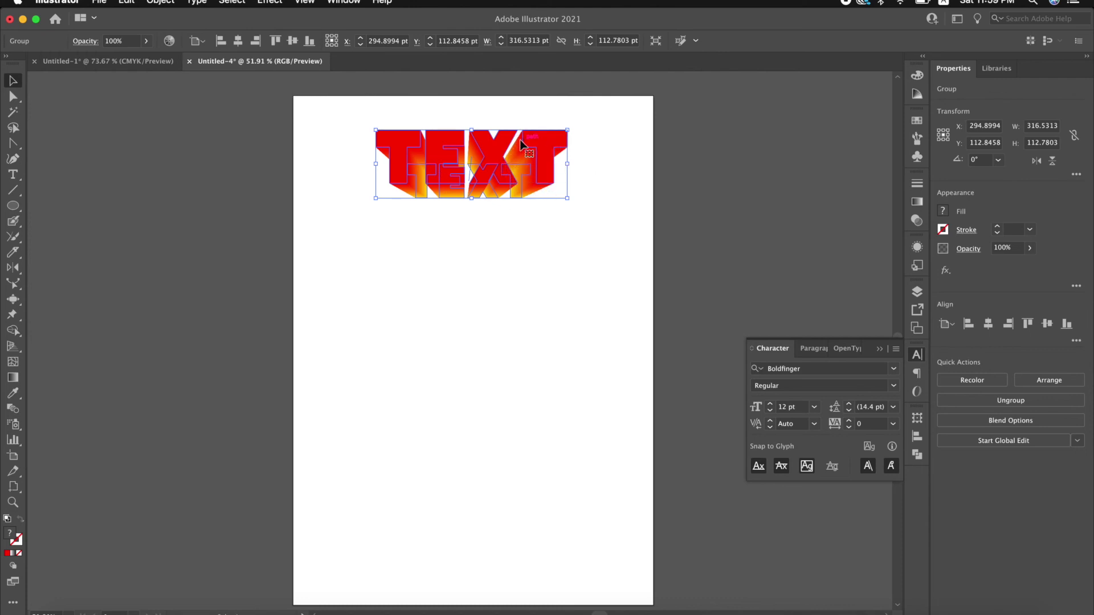
{"action": "left_click", "coordinate": [464, 310]}
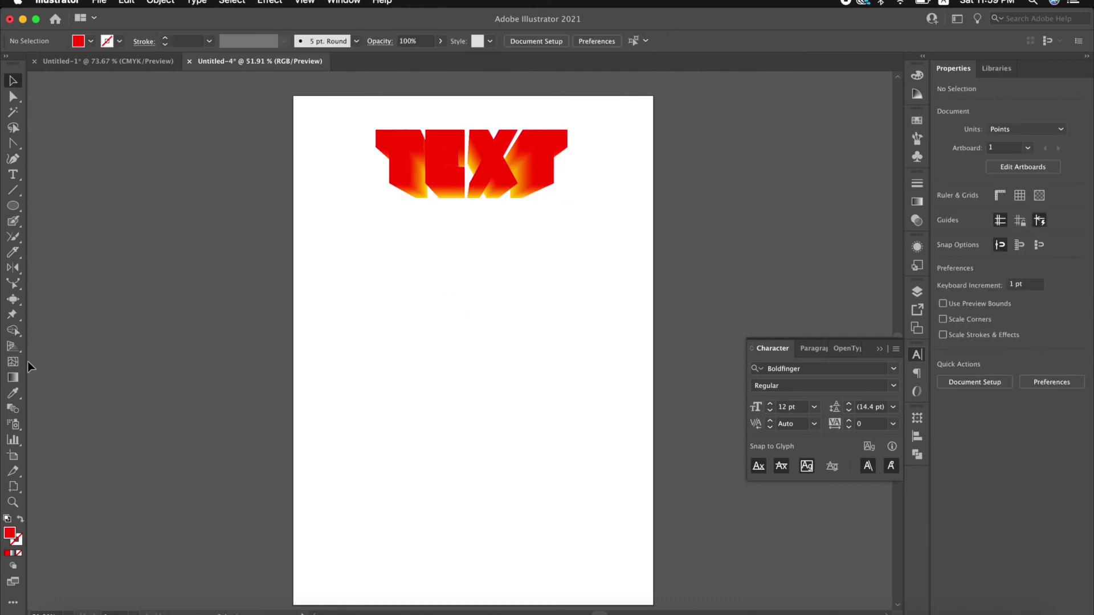
{"action": "left_click", "coordinate": [15, 431]}
{"action": "left_click", "coordinate": [13, 426]}
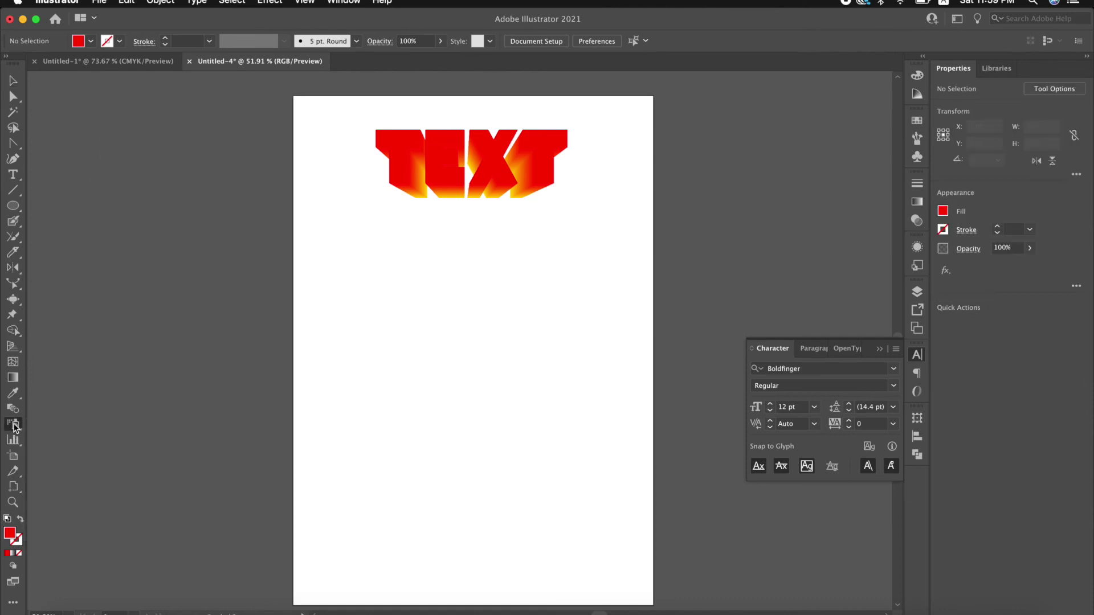
{"action": "left_click", "coordinate": [14, 443]}
{"action": "left_click", "coordinate": [378, 339]}
{"action": "left_click", "coordinate": [513, 342]}
{"action": "mouse_move", "coordinate": [329, 249]}
{"action": "left_mouse_down"}
{"action": "mouse_move", "coordinate": [508, 460]}
{"action": "mouse_move", "coordinate": [610, 489]}
{"action": "left_mouse_up"}
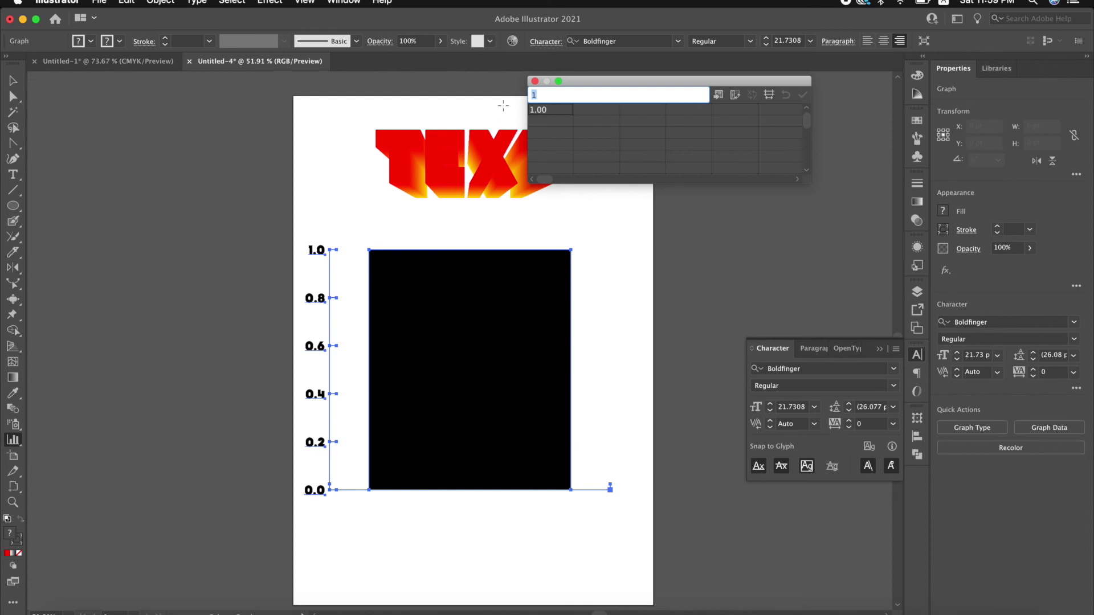
{"action": "type", "text": "10"}
{"action": "key", "text": "Tab"}
{"action": "left_click", "coordinate": [653, 111]}
{"action": "type", "text": "60"}
{"action": "left_click", "coordinate": [701, 113]}
{"action": "type", "text": "30"}
{"action": "left_click", "coordinate": [803, 95]}
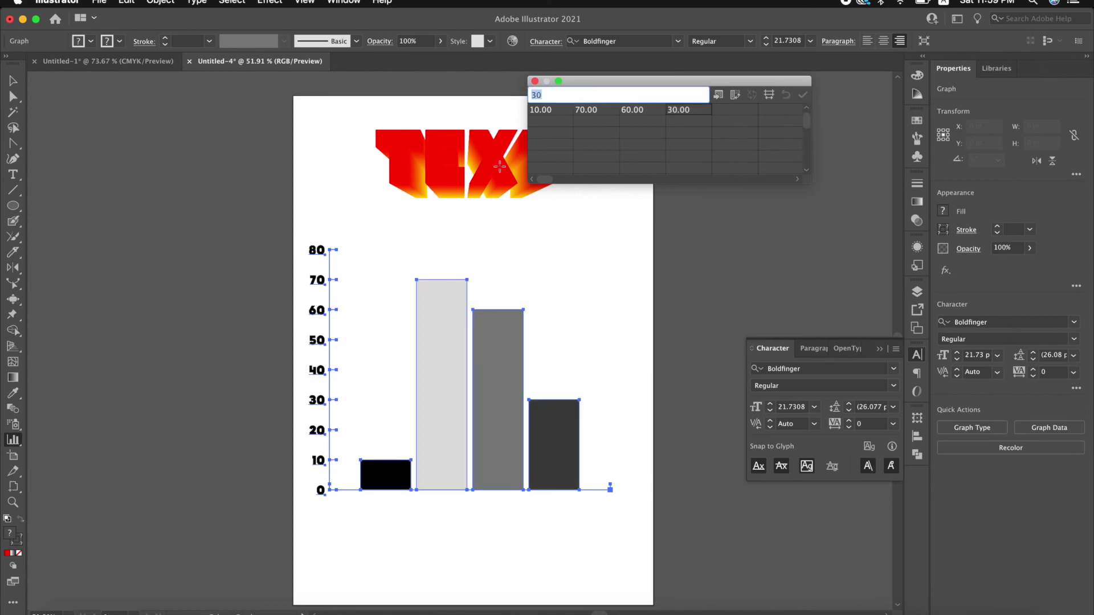
{"action": "left_click_drag", "start_coordinate": [574, 86], "coordinate": [735, 113]}
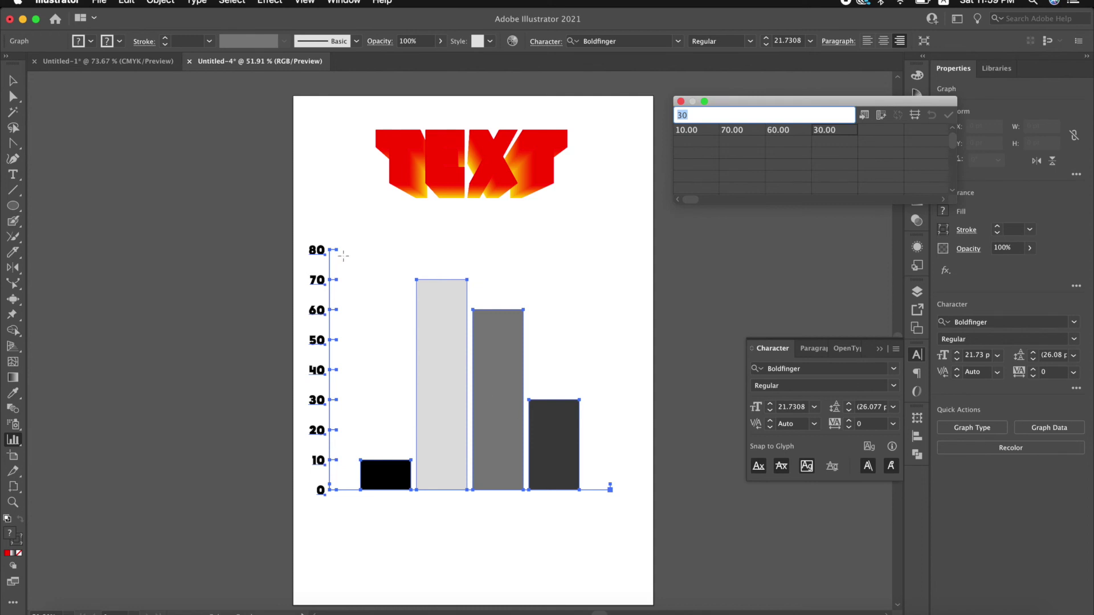
{"action": "left_click", "coordinate": [681, 101]}
{"action": "key", "text": "Delete"}
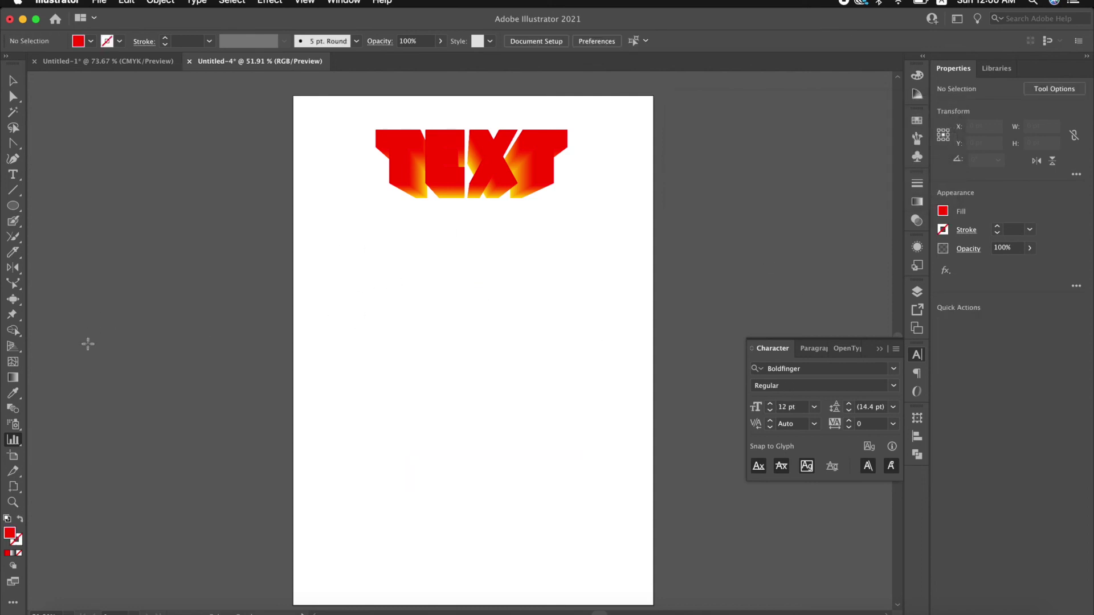
{"action": "left_click", "coordinate": [13, 457]}
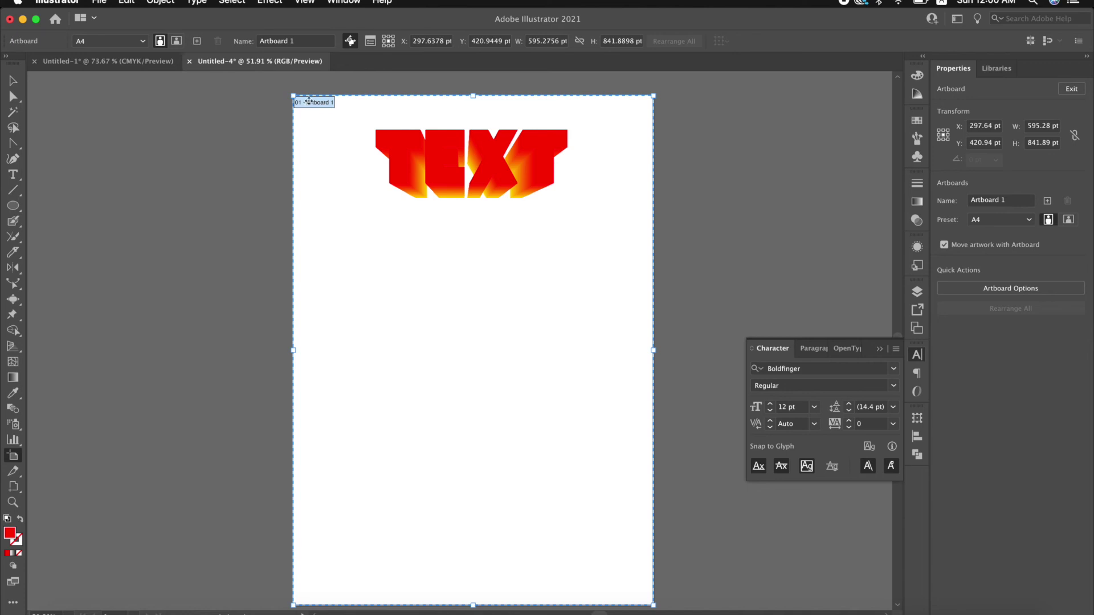
- Leave a spare TEXT copy off-page left and add three small artboards right of the page
{"action": "left_click_drag", "start_coordinate": [313, 105], "coordinate": [99, 170]}
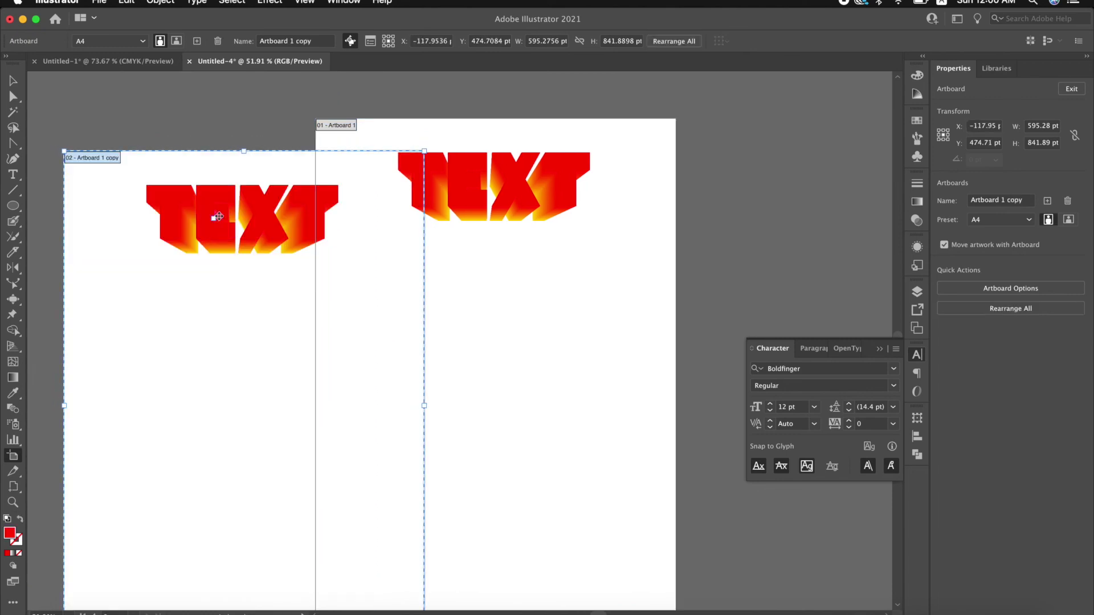
{"action": "key", "text": "Delete"}
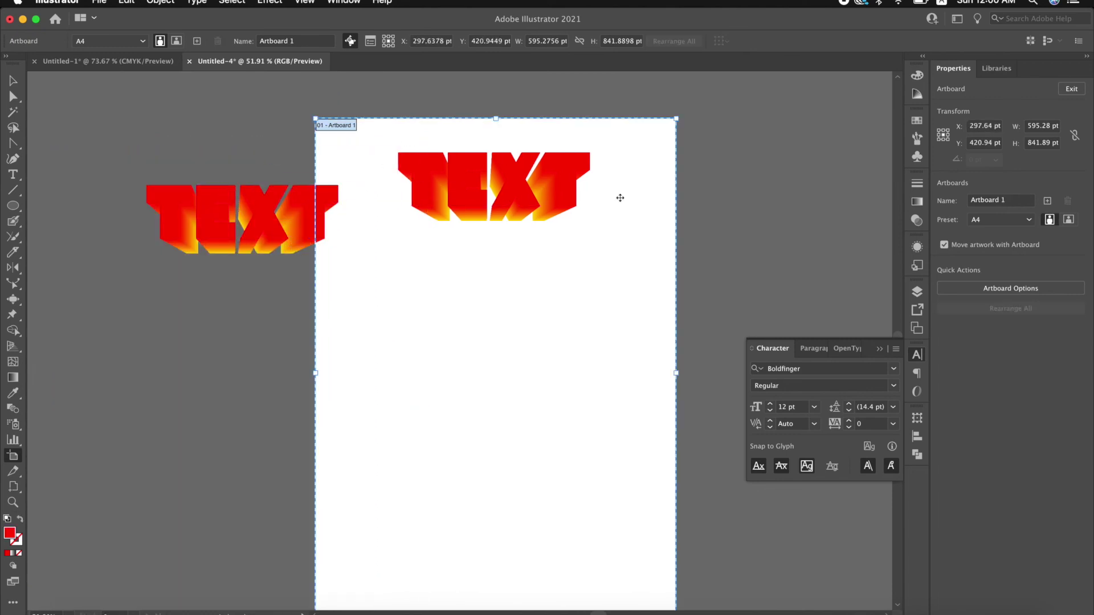
{"action": "left_click_drag", "start_coordinate": [704, 118], "coordinate": [833, 314]}
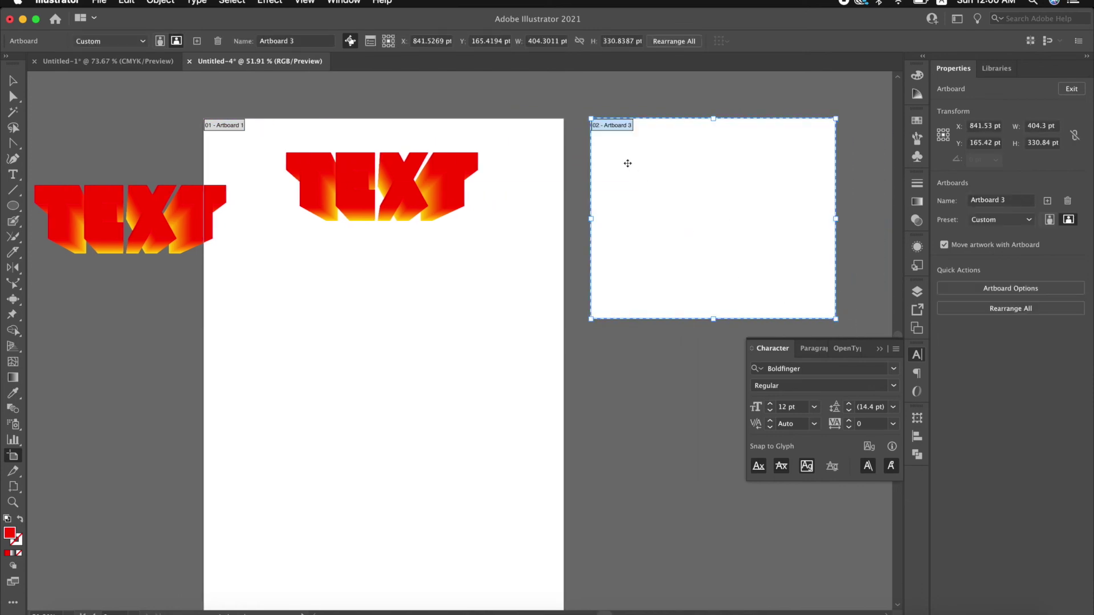
{"action": "left_click_drag", "start_coordinate": [587, 337], "coordinate": [837, 517]}
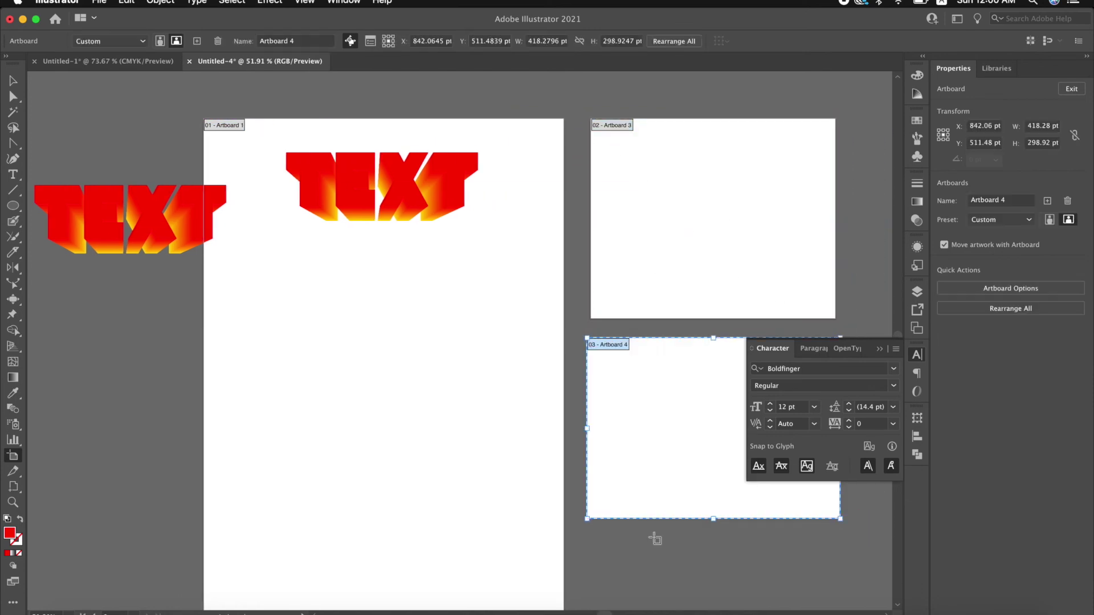
{"action": "mouse_move", "coordinate": [587, 545]}
{"action": "left_mouse_down"}
{"action": "mouse_move", "coordinate": [836, 562]}
{"action": "mouse_move", "coordinate": [844, 539]}
{"action": "left_mouse_up"}
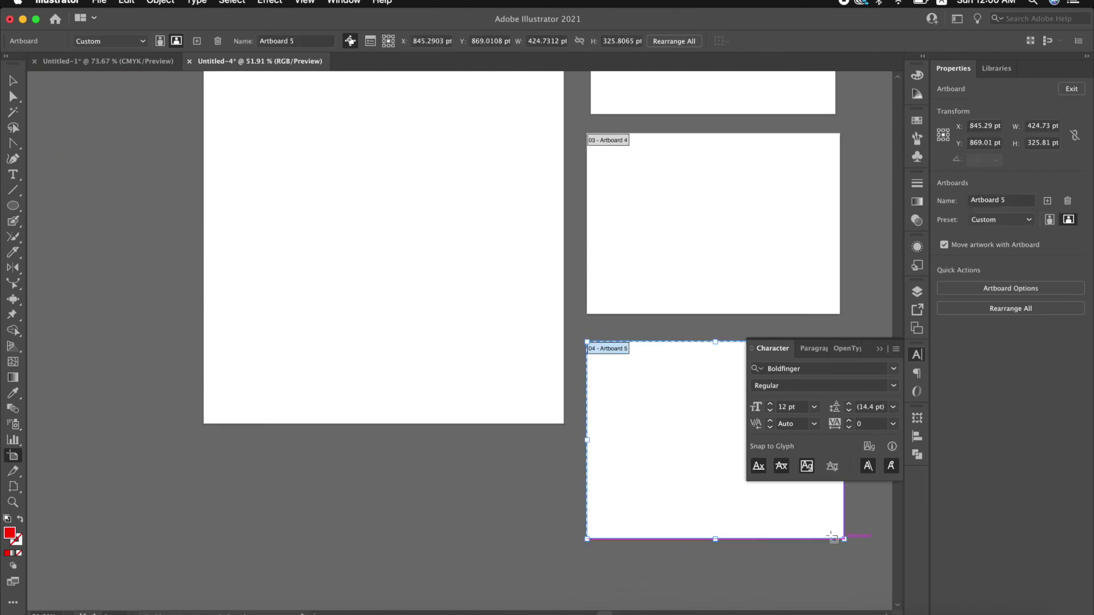
{"action": "mouse_move", "coordinate": [408, 210]}
{"action": "left_mouse_down"}
{"action": "mouse_move", "coordinate": [371, 399]}
{"action": "mouse_move", "coordinate": [479, 335]}
{"action": "left_mouse_up"}
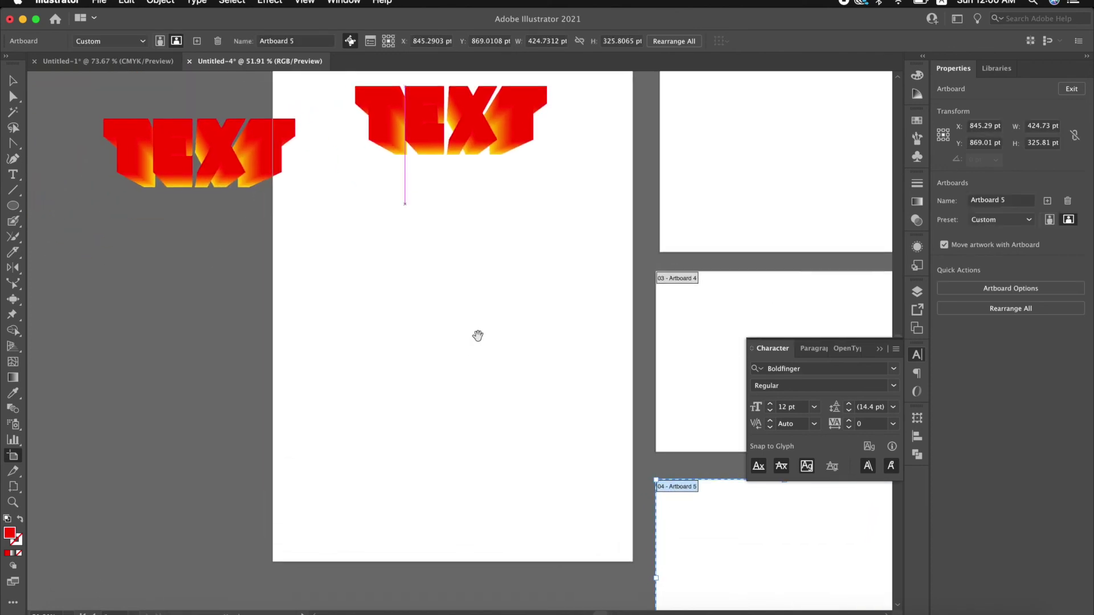
- Try the Slice, Slice Selection, Hand and Print Tiling tools, panning the canvas
{"action": "left_click", "coordinate": [13, 473]}
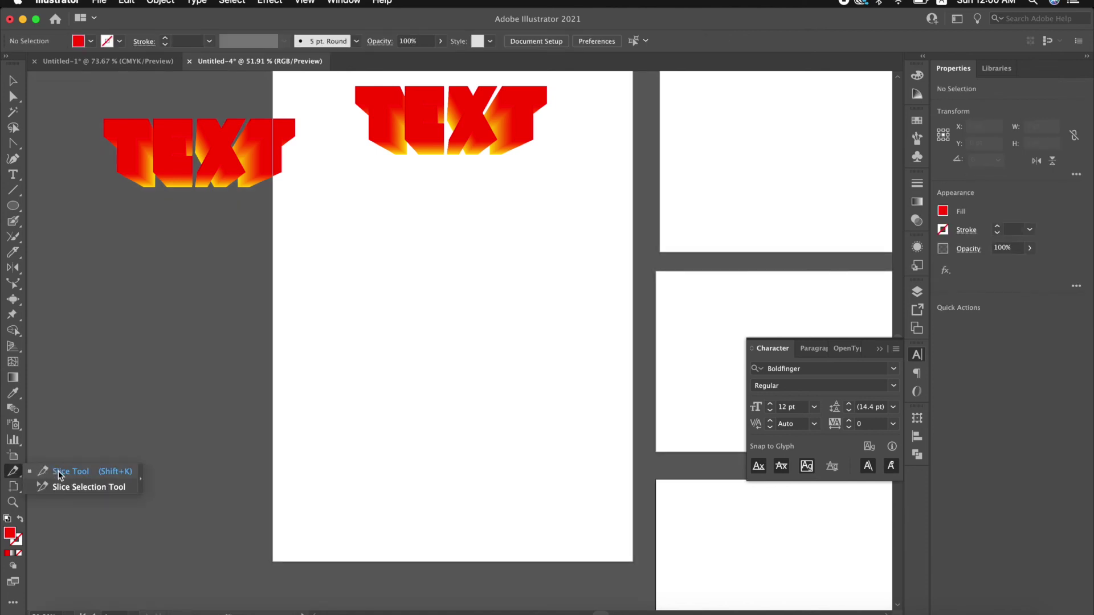
{"action": "left_click", "coordinate": [59, 473]}
{"action": "left_click", "coordinate": [15, 476]}
{"action": "left_click", "coordinate": [60, 487]}
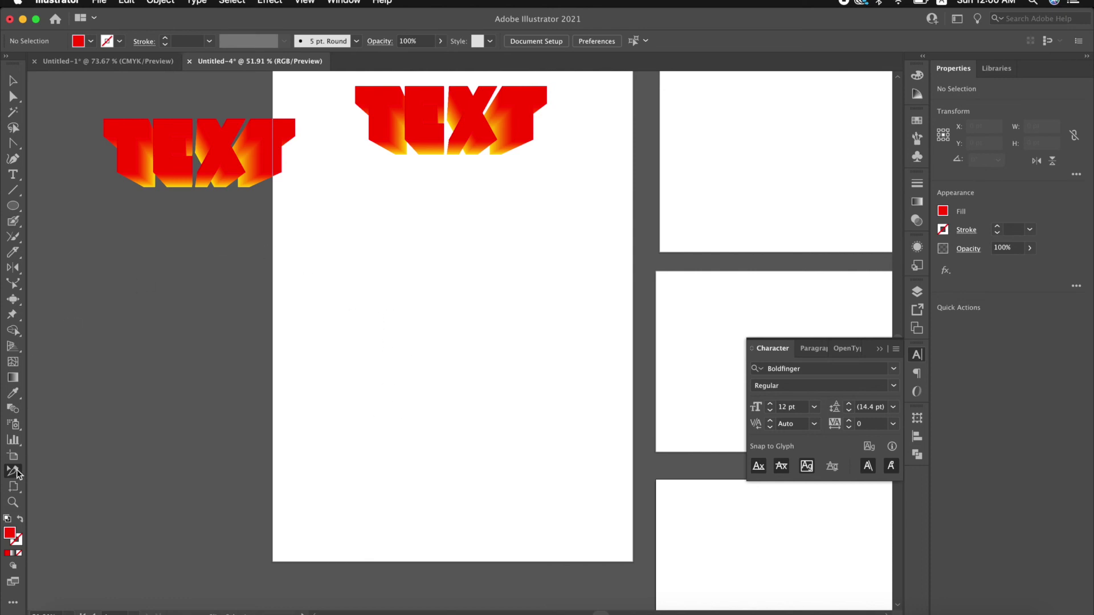
{"action": "left_click", "coordinate": [17, 486]}
{"action": "left_click", "coordinate": [53, 486]}
{"action": "mouse_move", "coordinate": [343, 180]}
{"action": "left_mouse_down"}
{"action": "mouse_move", "coordinate": [331, 255]}
{"action": "mouse_move", "coordinate": [366, 206]}
{"action": "left_mouse_up"}
{"action": "left_click", "coordinate": [15, 489]}
{"action": "left_click", "coordinate": [82, 503]}
- Zoom out to 31.51% so the main page and all three small artboards fit
{"action": "left_click", "coordinate": [13, 502]}
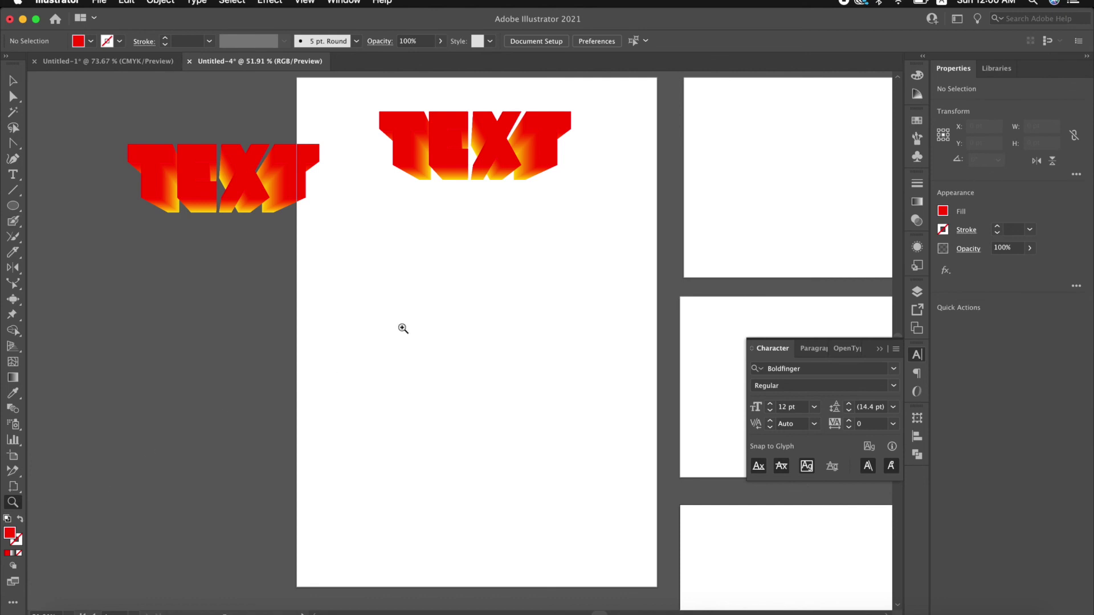
{"action": "mouse_move", "coordinate": [378, 107]}
{"action": "left_mouse_down"}
{"action": "mouse_move", "coordinate": [428, 195]}
{"action": "mouse_move", "coordinate": [439, 187]}
{"action": "mouse_move", "coordinate": [564, 379]}
{"action": "left_mouse_up"}
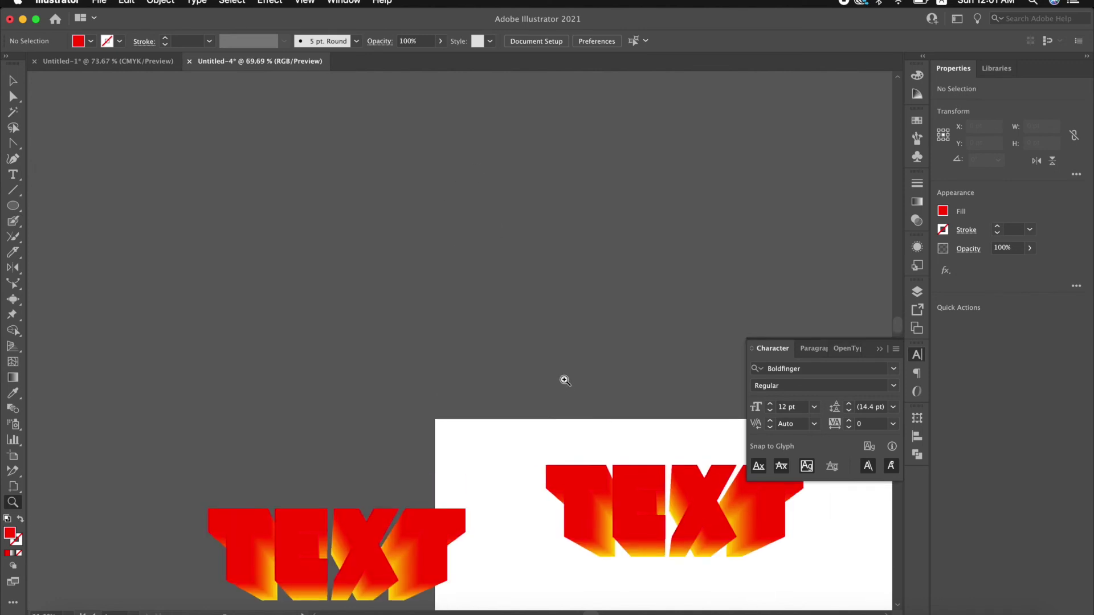
{"action": "left_click_drag", "start_coordinate": [603, 526], "coordinate": [602, 540]}
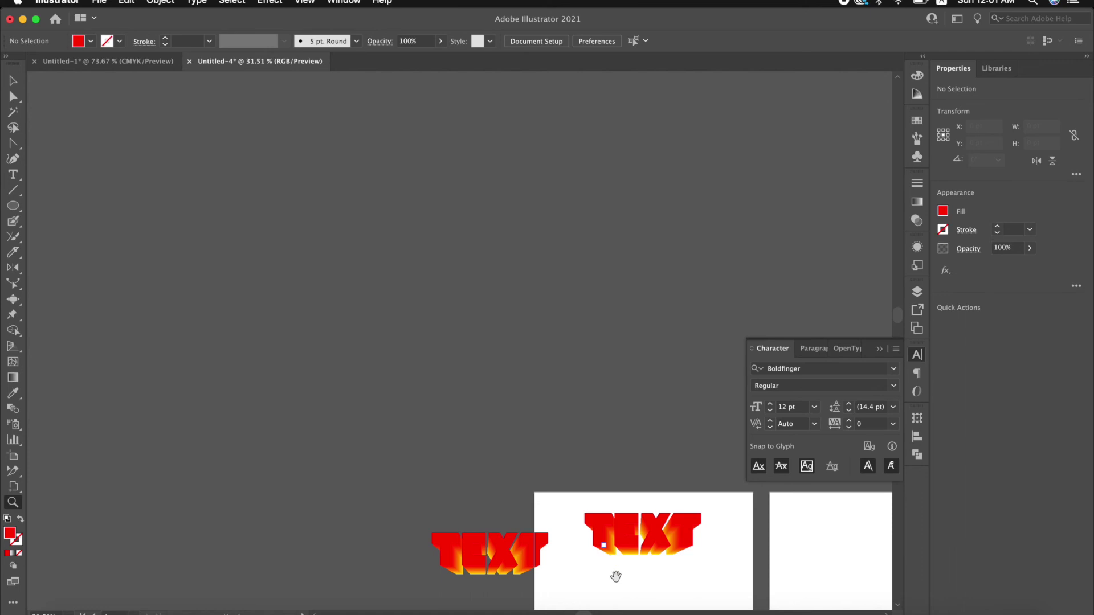
{"action": "scroll", "coordinate": [615, 576], "scroll_direction": "down", "scroll_amount": 10}
{"action": "scroll", "coordinate": [616, 576], "scroll_direction": "right", "scroll_amount": 5}
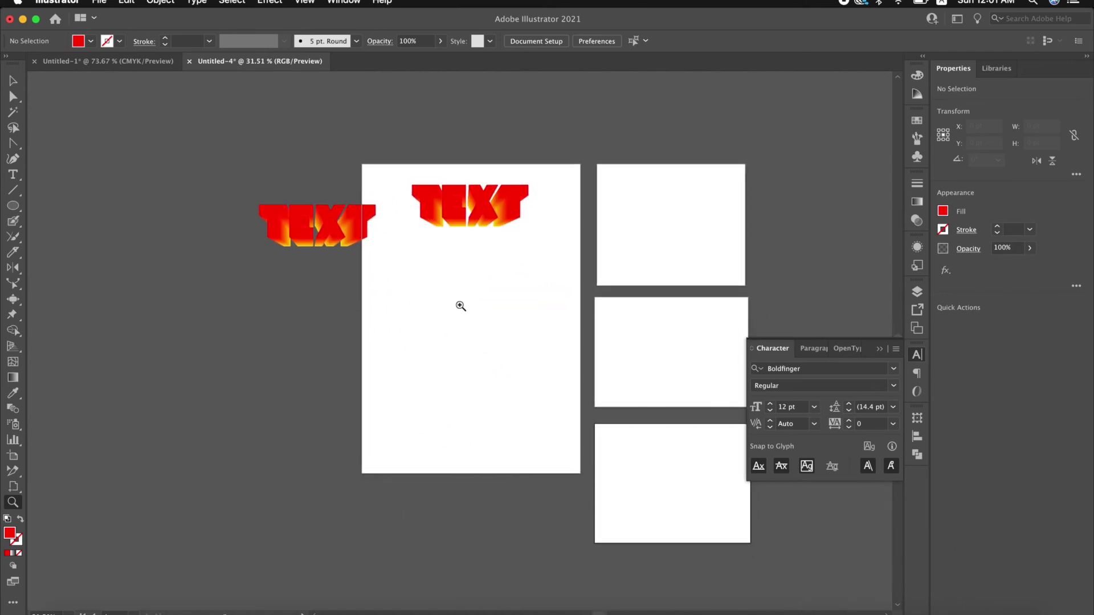
{"action": "scroll", "coordinate": [428, 354], "scroll_direction": "down", "scroll_amount": 3}
{"action": "scroll", "coordinate": [428, 354], "scroll_direction": "right", "scroll_amount": 2}
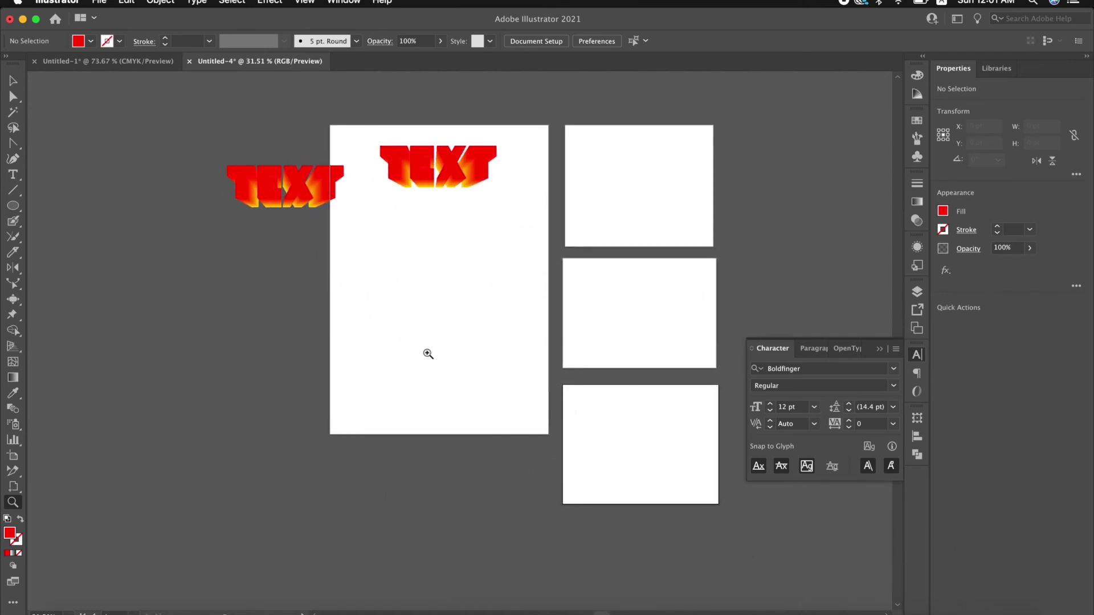
{"action": "scroll", "coordinate": [434, 341], "scroll_direction": "up", "scroll_amount": 3}
{"action": "scroll", "coordinate": [413, 323], "scroll_direction": "left", "scroll_amount": 4}
{"action": "scroll", "coordinate": [477, 361], "scroll_direction": "down", "scroll_amount": 4}
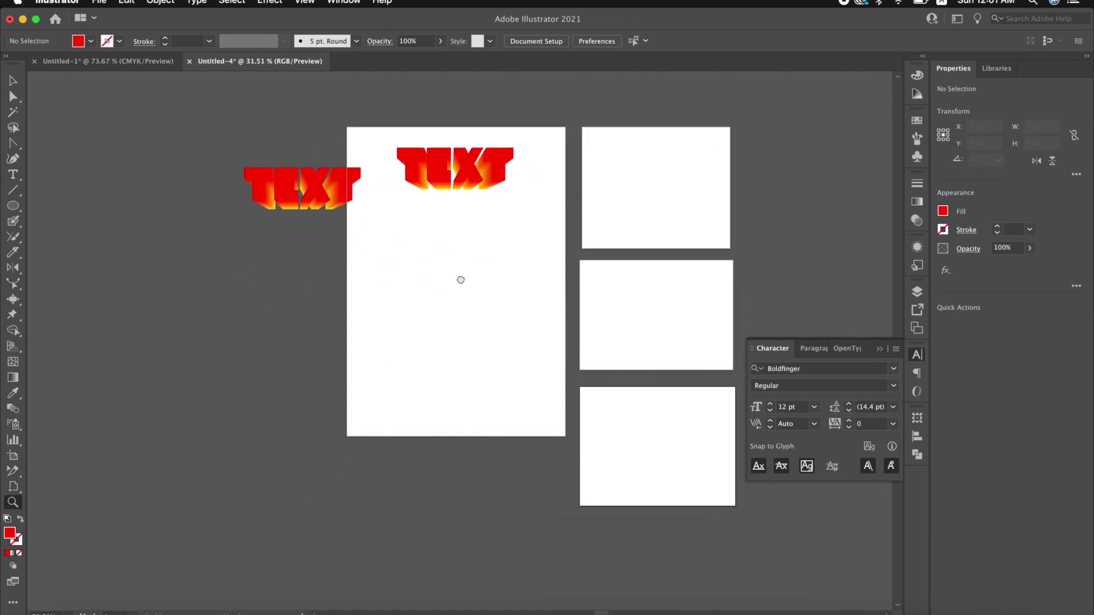
{"action": "scroll", "coordinate": [459, 279], "scroll_direction": "up", "scroll_amount": 1}
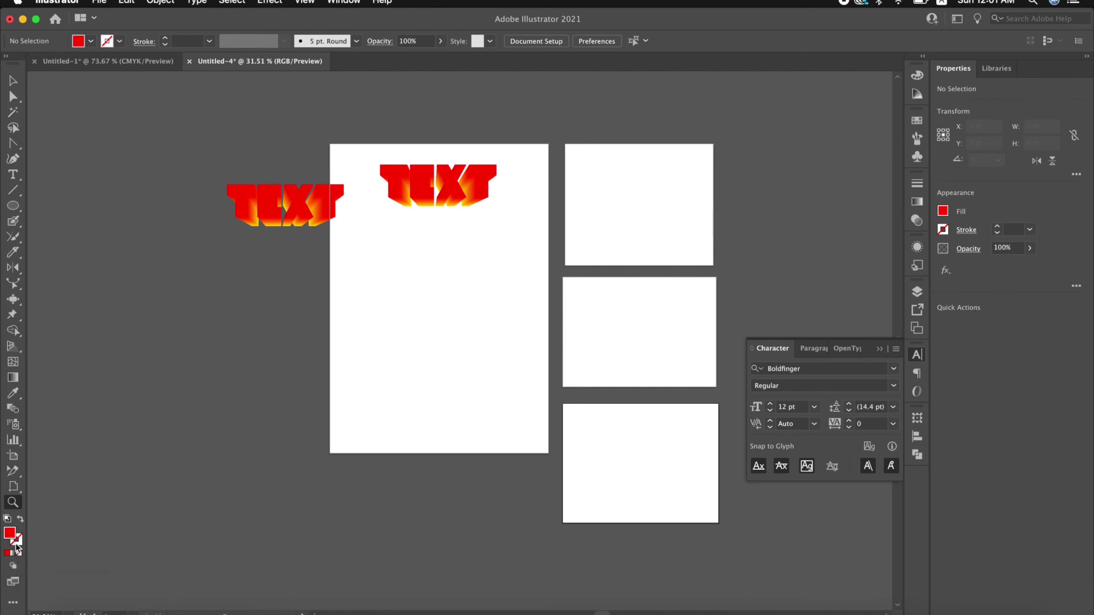
- Show the Color, Swatches and Gradient panels and place an empty text object
{"action": "left_click", "coordinate": [16, 551]}
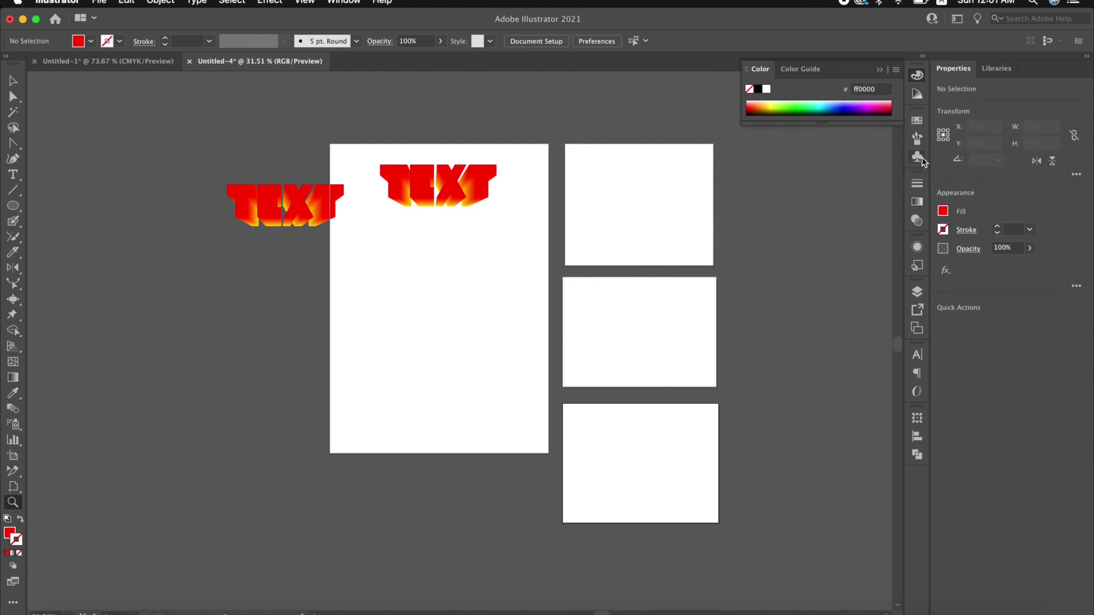
{"action": "left_click", "coordinate": [917, 122]}
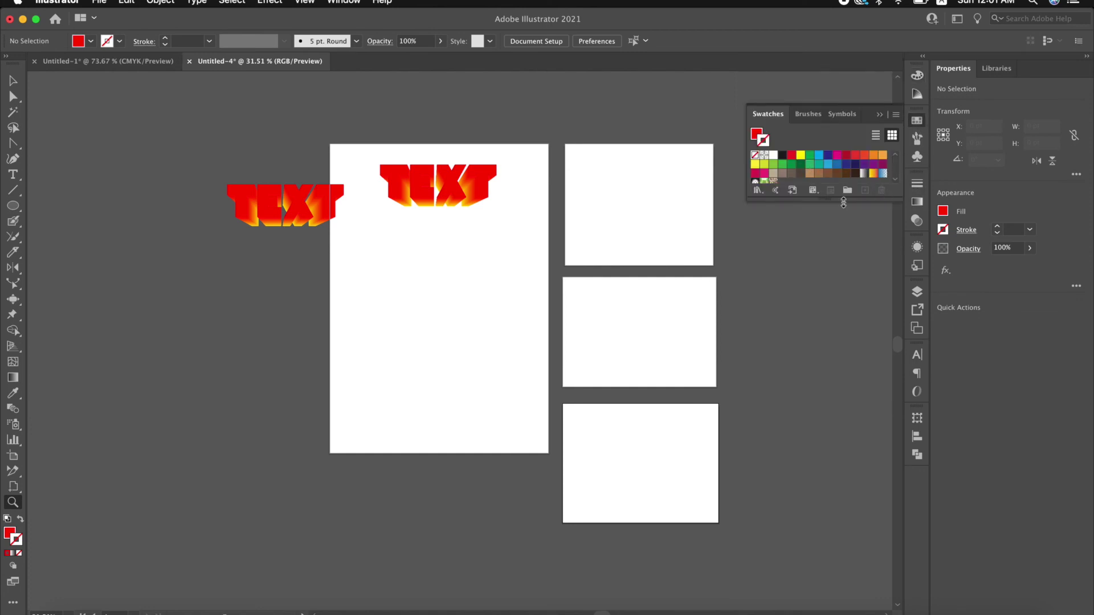
{"action": "left_click", "coordinate": [917, 202]}
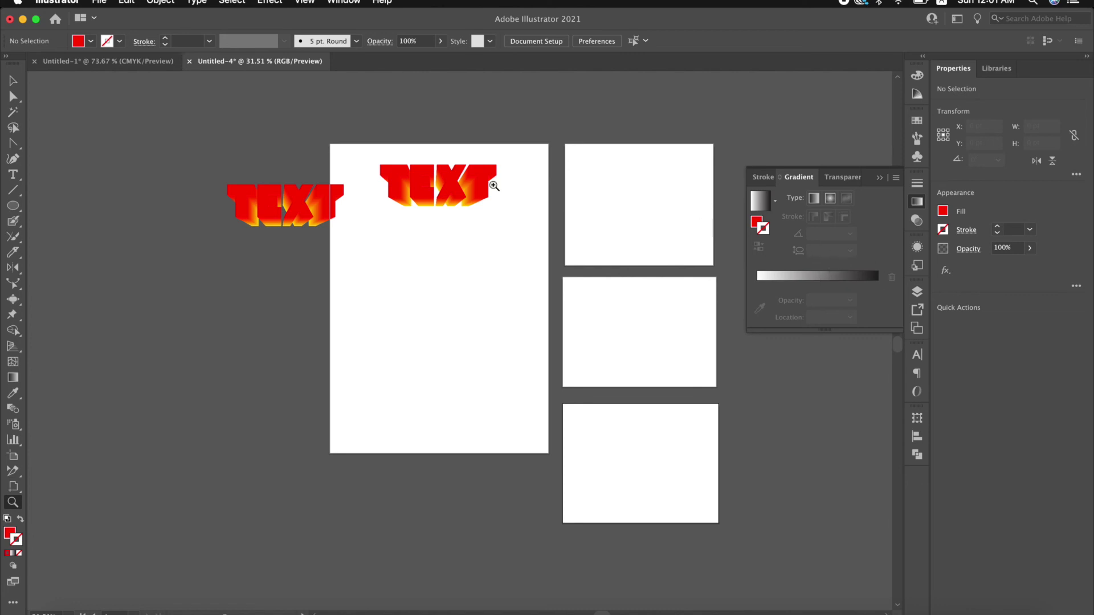
{"action": "left_click", "coordinate": [13, 174]}
{"action": "left_click", "coordinate": [380, 289]}
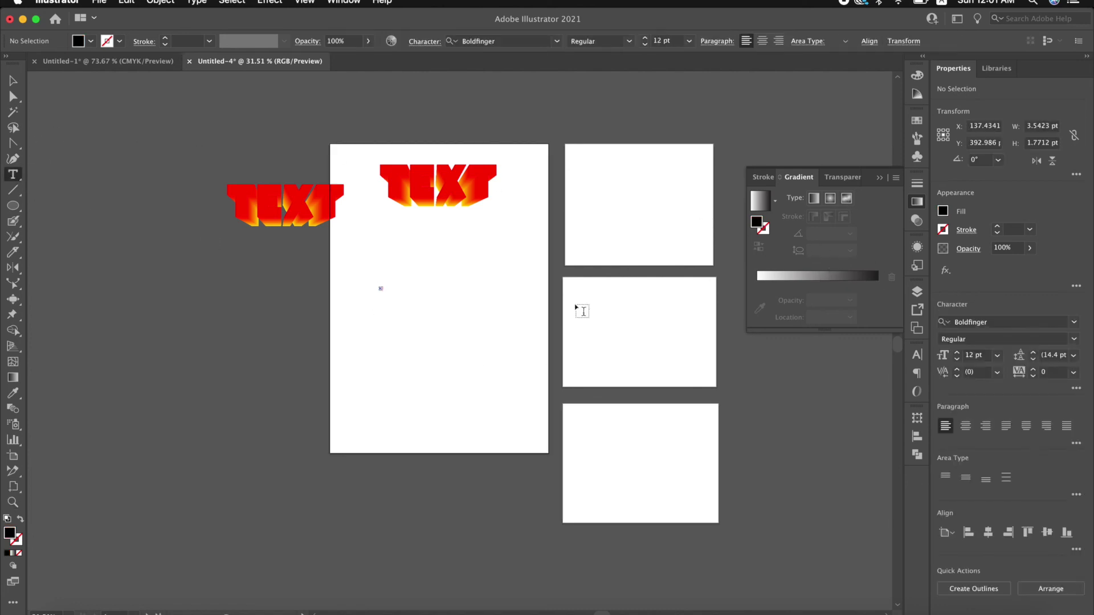
- Draw a circle below the TEXT title and fill it with the Orange, Yellow gradient preset
{"action": "left_click", "coordinate": [14, 206]}
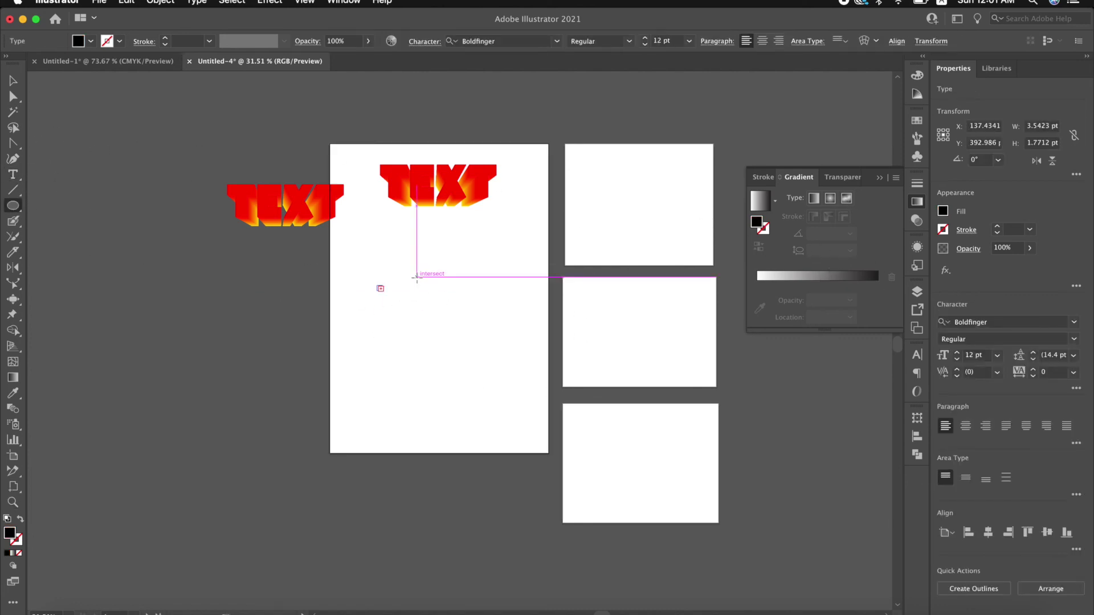
{"action": "left_click_drag", "start_coordinate": [423, 281], "coordinate": [497, 356]}
{"action": "left_click", "coordinate": [788, 277]}
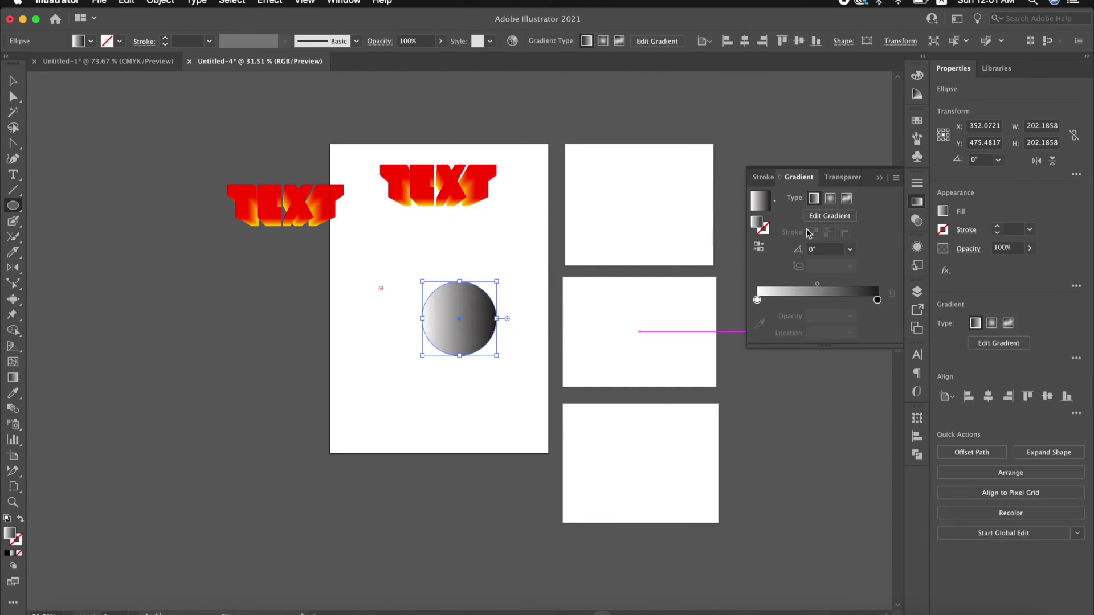
{"action": "left_click", "coordinate": [775, 204]}
{"action": "left_click", "coordinate": [719, 251]}
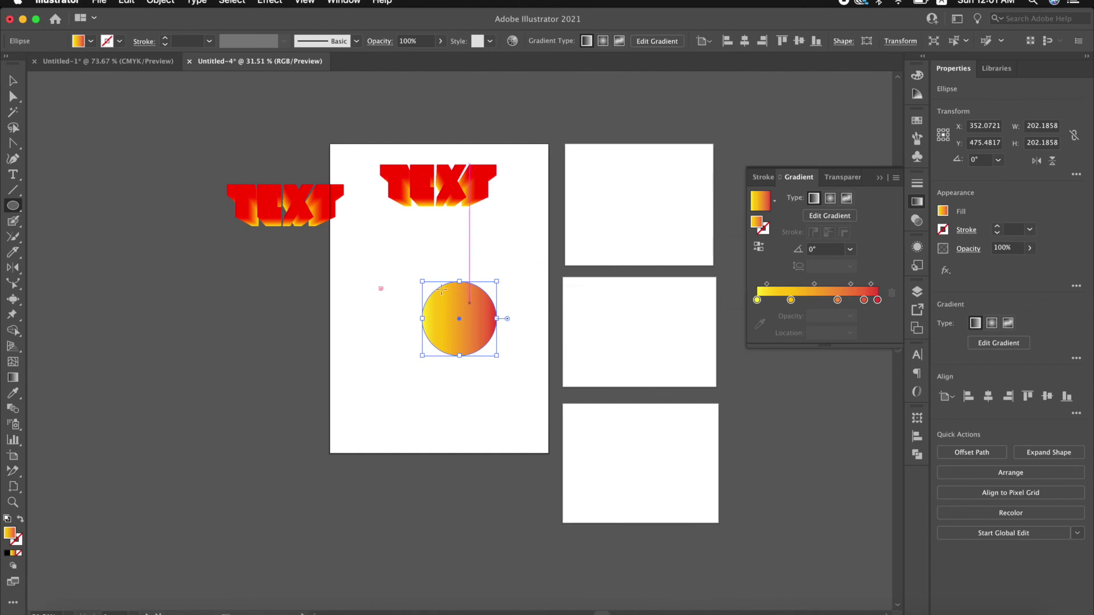
{"action": "left_click", "coordinate": [838, 300]}
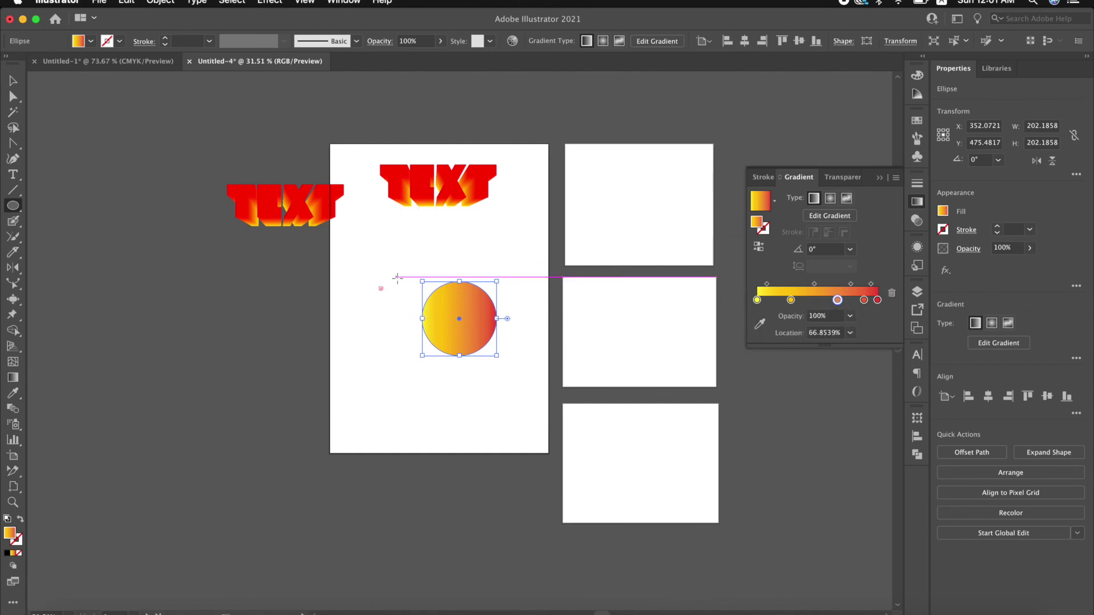
- Draw a larger gradient ellipse over the circle, then delete it
{"action": "left_click_drag", "start_coordinate": [416, 253], "coordinate": [505, 374]}
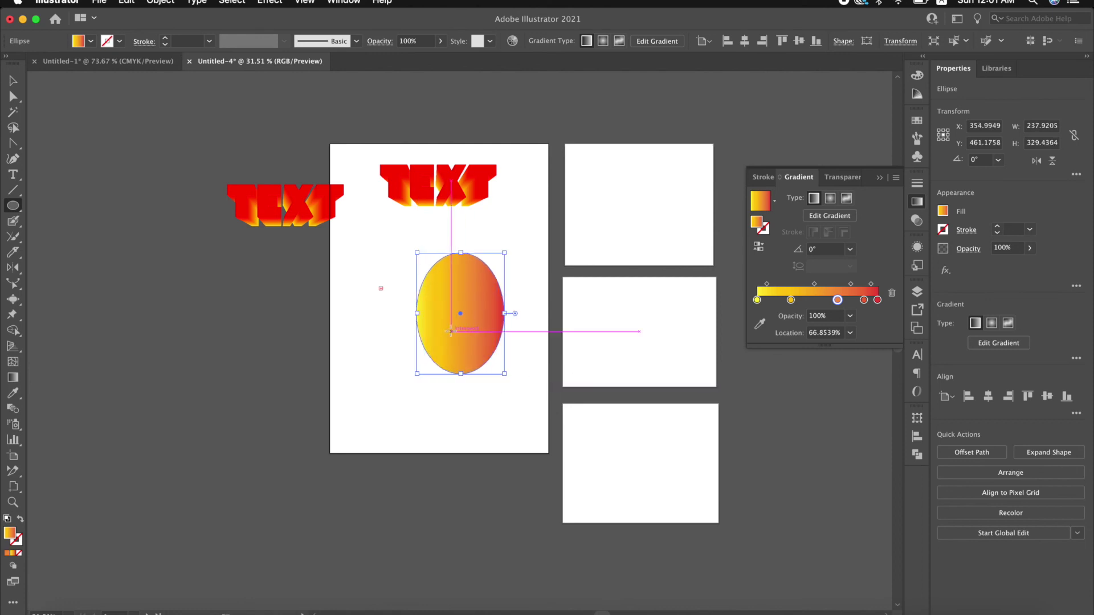
{"action": "key", "text": "shift+super+a"}
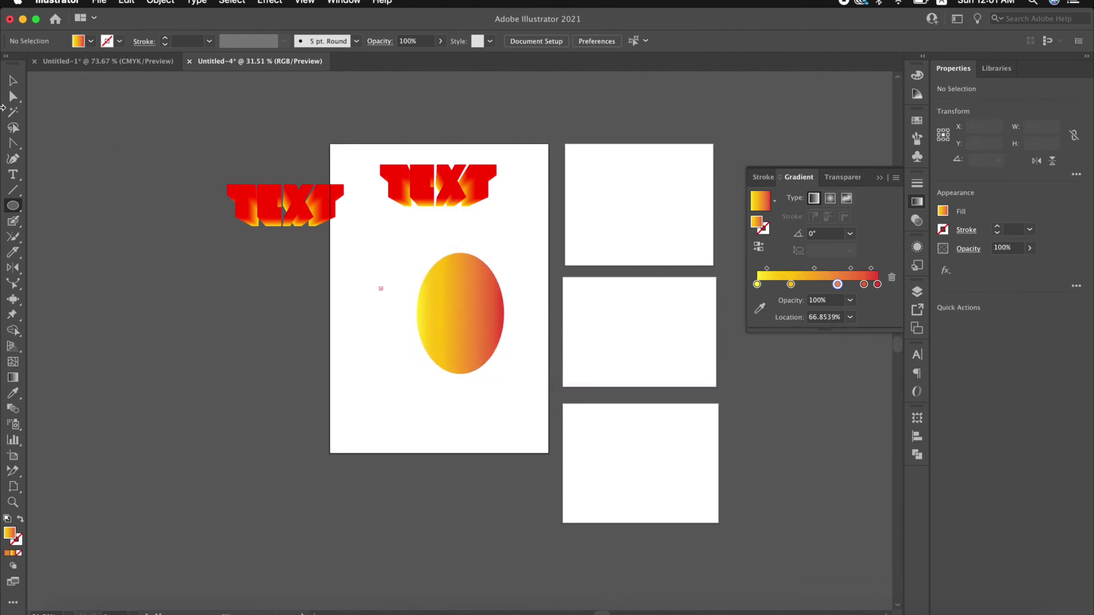
{"action": "left_click", "coordinate": [12, 81]}
{"action": "left_click", "coordinate": [484, 342]}
{"action": "key", "text": "Delete"}
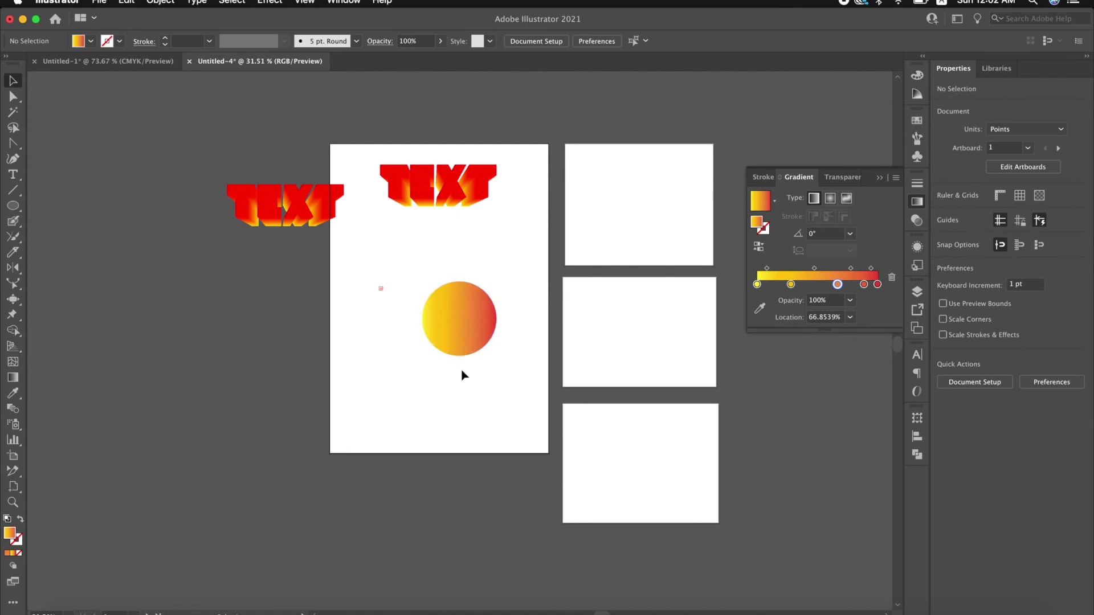
- Make the circle's gradient run vertically, yellow at top to red at bottom
{"action": "left_click", "coordinate": [13, 378]}
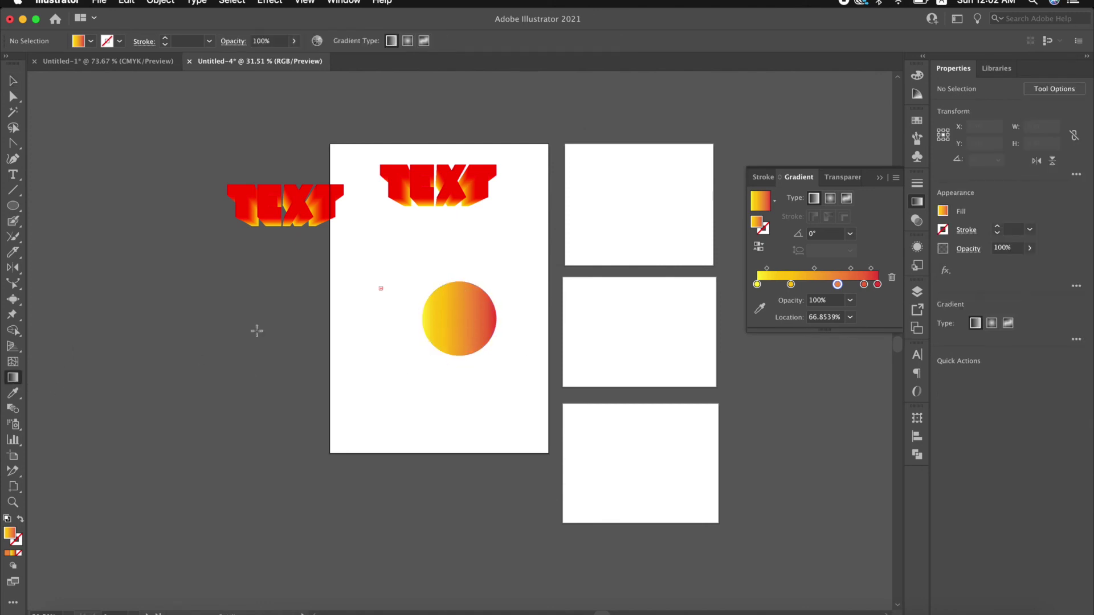
{"action": "left_click_drag", "start_coordinate": [459, 279], "coordinate": [458, 350]}
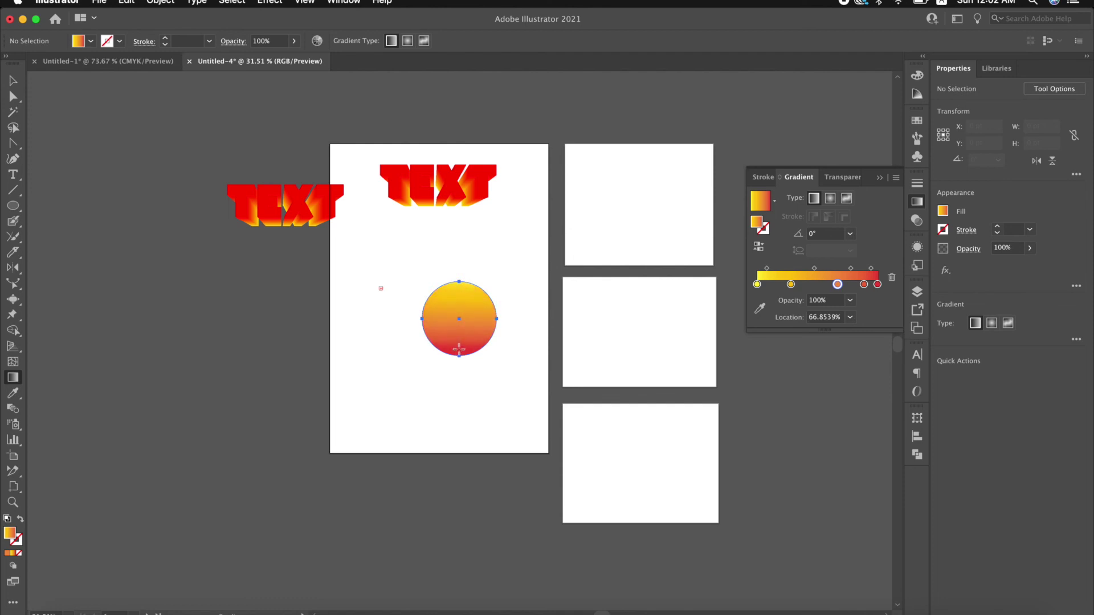
{"action": "left_click_drag", "start_coordinate": [459, 386], "coordinate": [459, 400]}
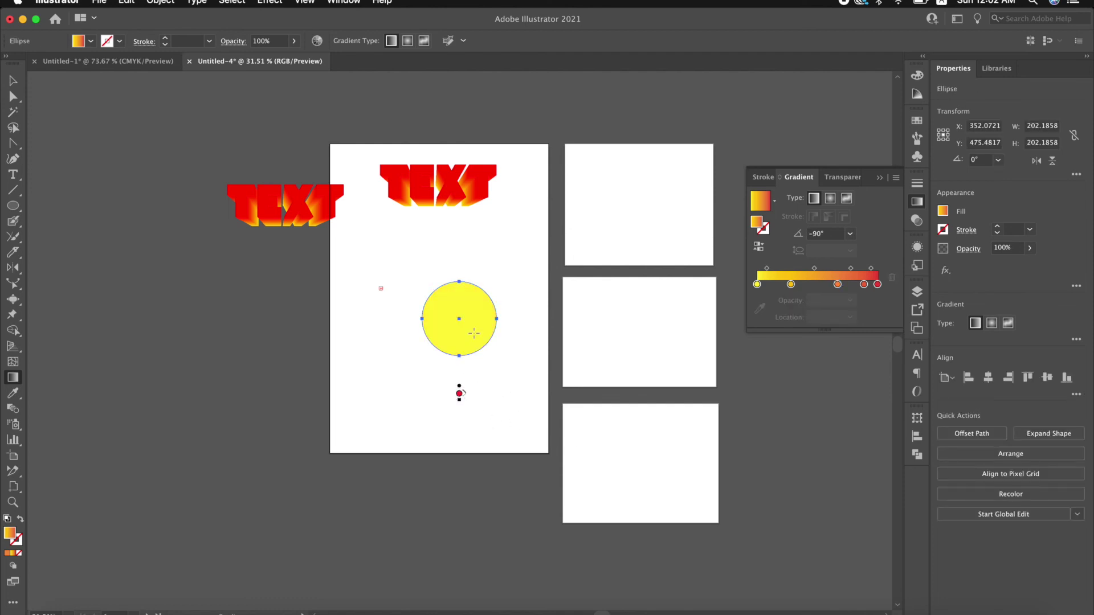
{"action": "key", "text": "Delete"}
{"action": "key", "text": "cmd+z"}
{"action": "key", "text": "cmd+z"}
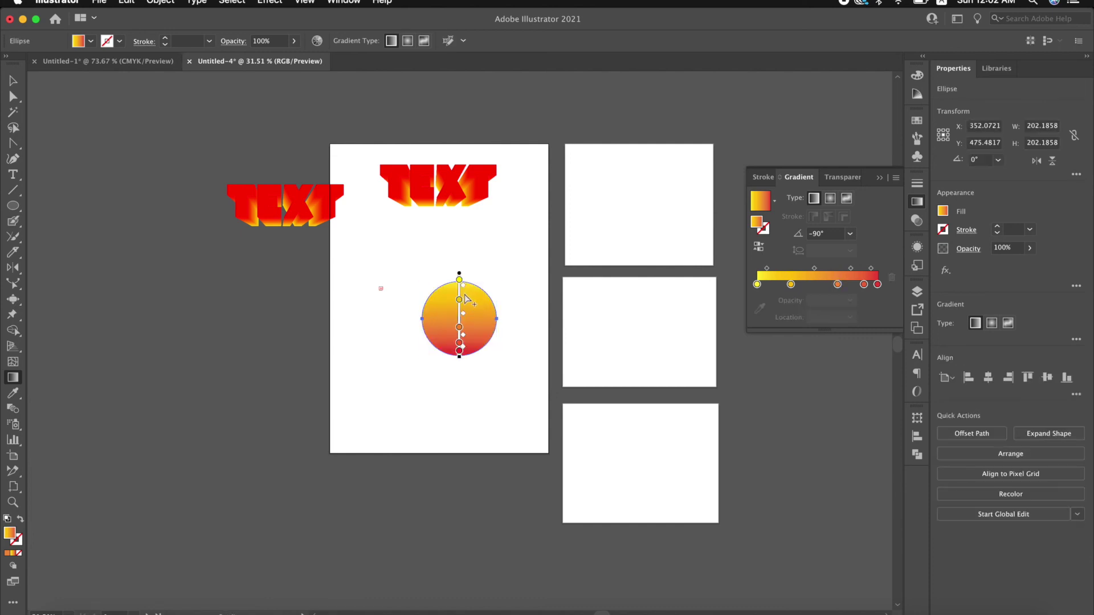
- Delete the circle and both TEXT objects, leaving the artboards empty
{"action": "key", "text": "v"}
{"action": "left_click", "coordinate": [442, 356]}
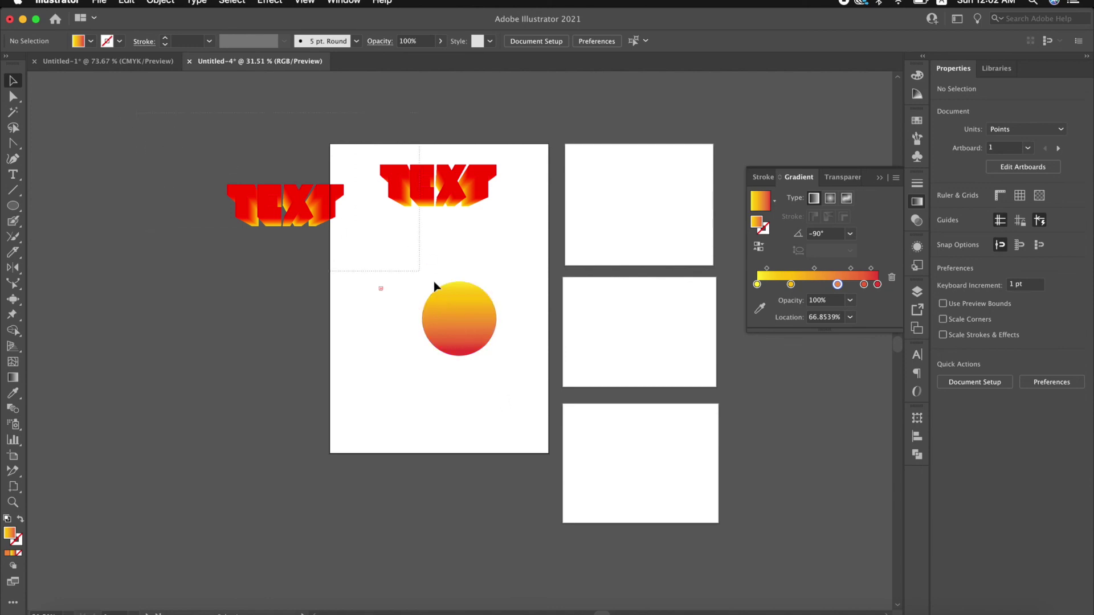
{"action": "left_click_drag", "start_coordinate": [148, 141], "coordinate": [520, 367]}
{"action": "key", "text": "Delete"}
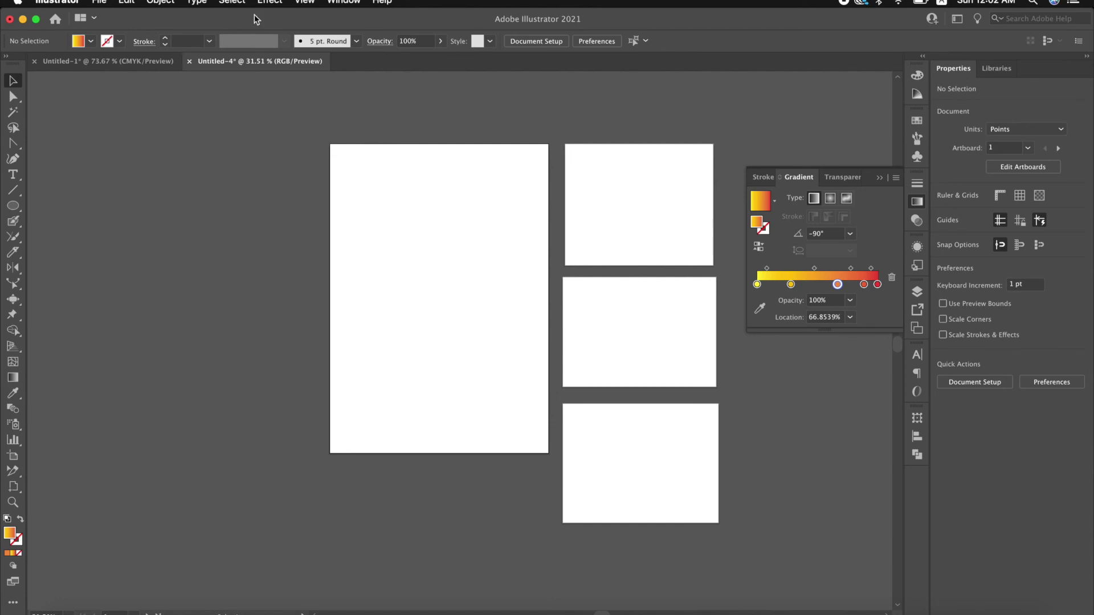
{"action": "left_click", "coordinate": [270, 3]}
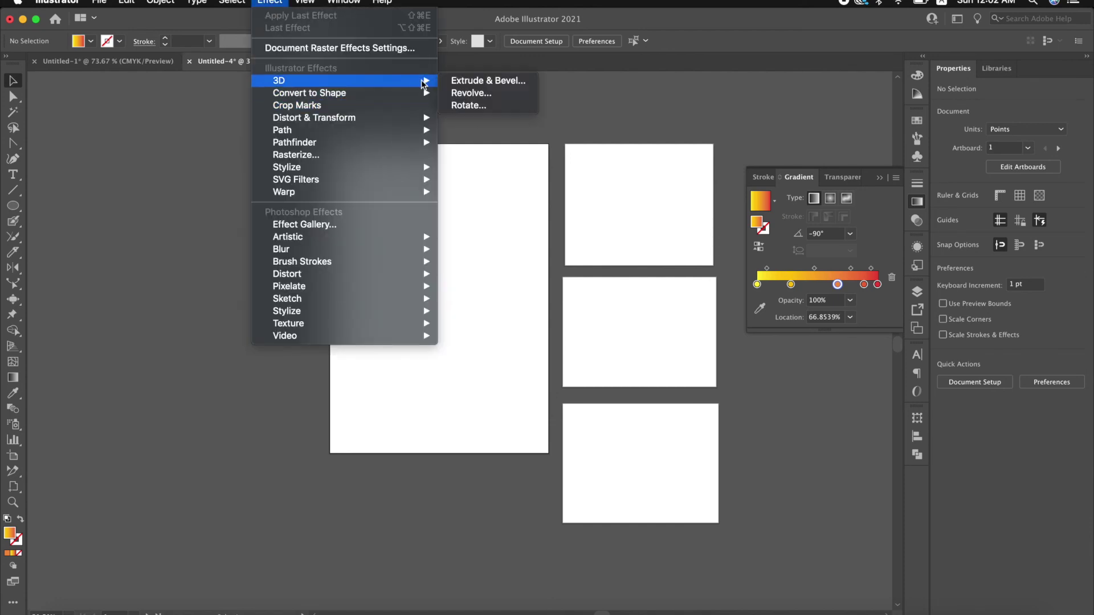
{"action": "left_click", "coordinate": [472, 152]}
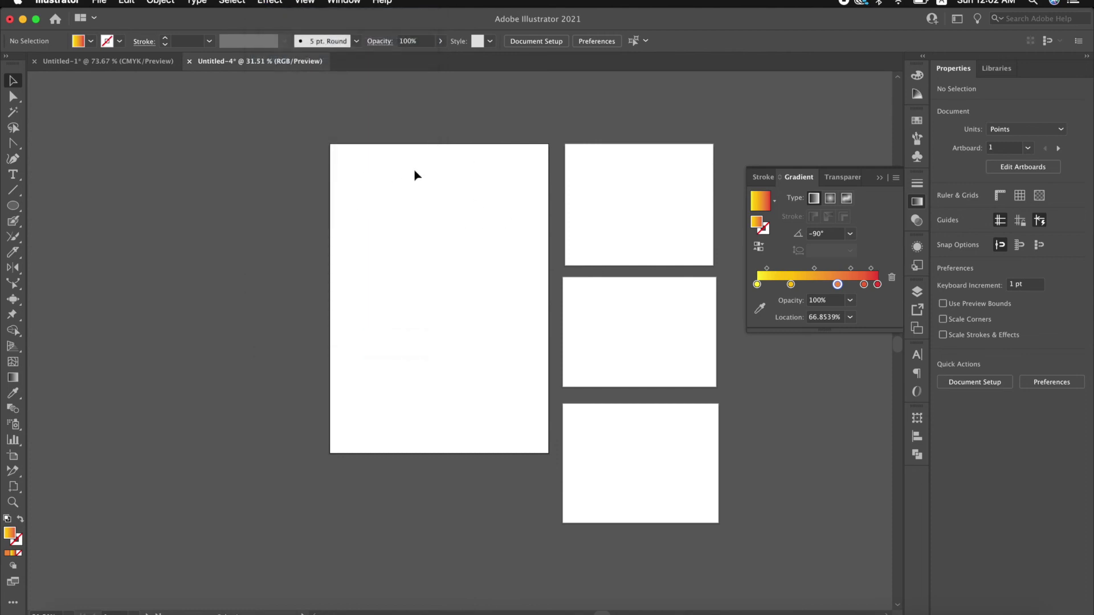
{"action": "left_click", "coordinate": [271, 2]}
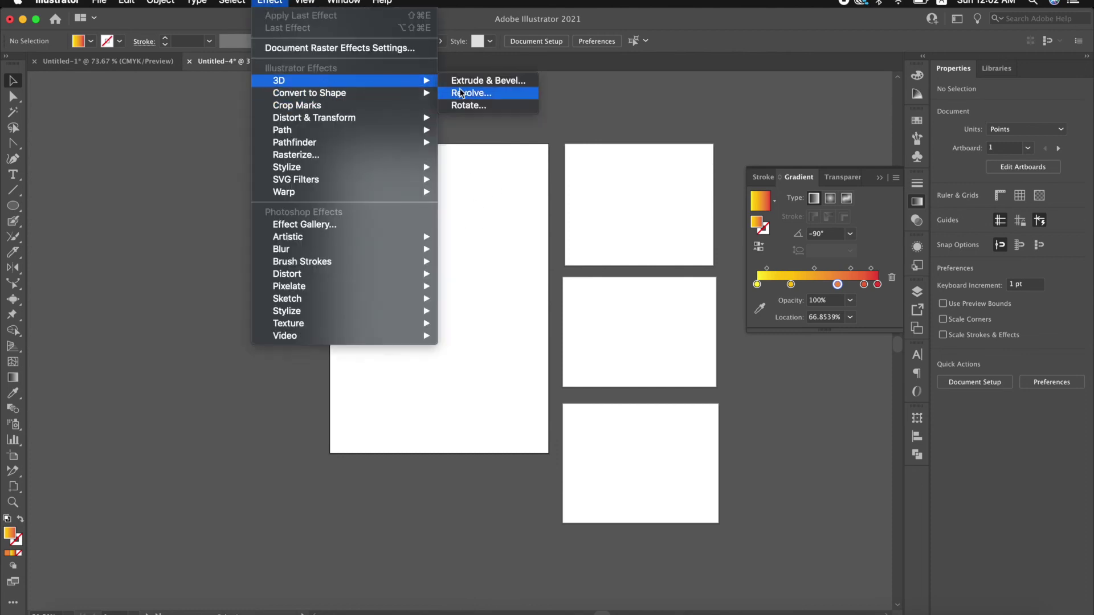
{"action": "mouse_move", "coordinate": [279, 81]}
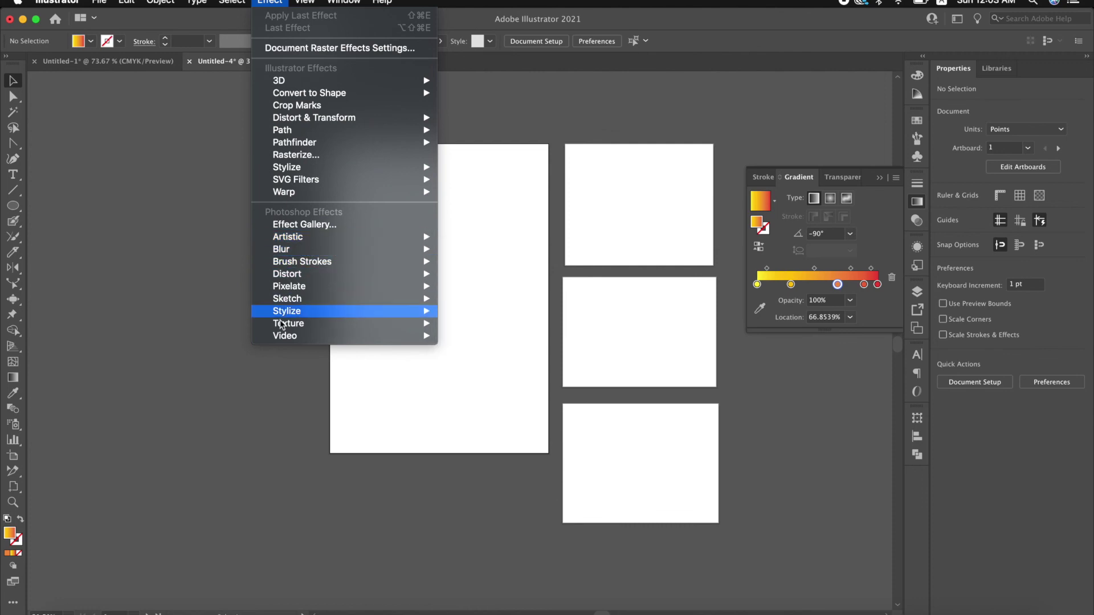
{"action": "left_click", "coordinate": [473, 160]}
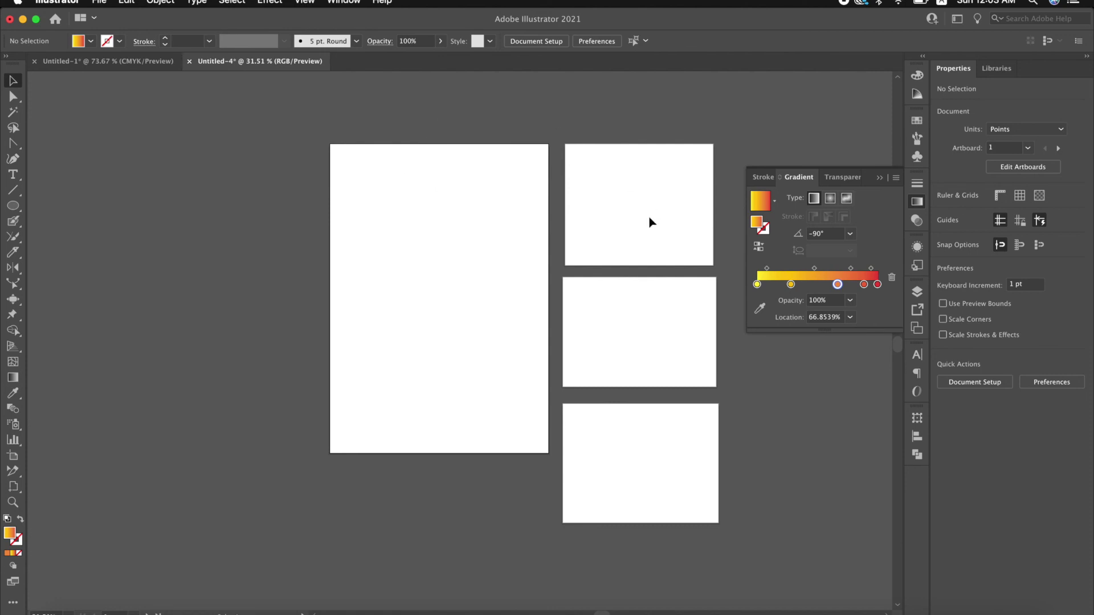
- Draw a yellow-to-red gradient rectangle covering the large artboard
{"action": "left_click", "coordinate": [17, 205]}
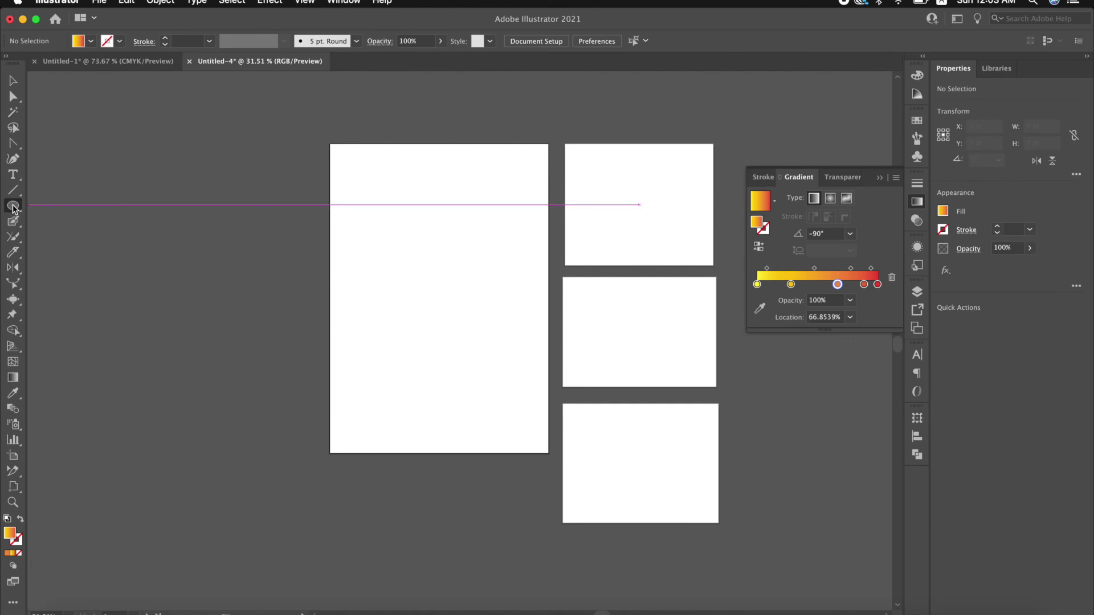
{"action": "left_click_drag", "start_coordinate": [13, 209], "coordinate": [57, 203]}
{"action": "left_click_drag", "start_coordinate": [313, 130], "coordinate": [559, 462]}
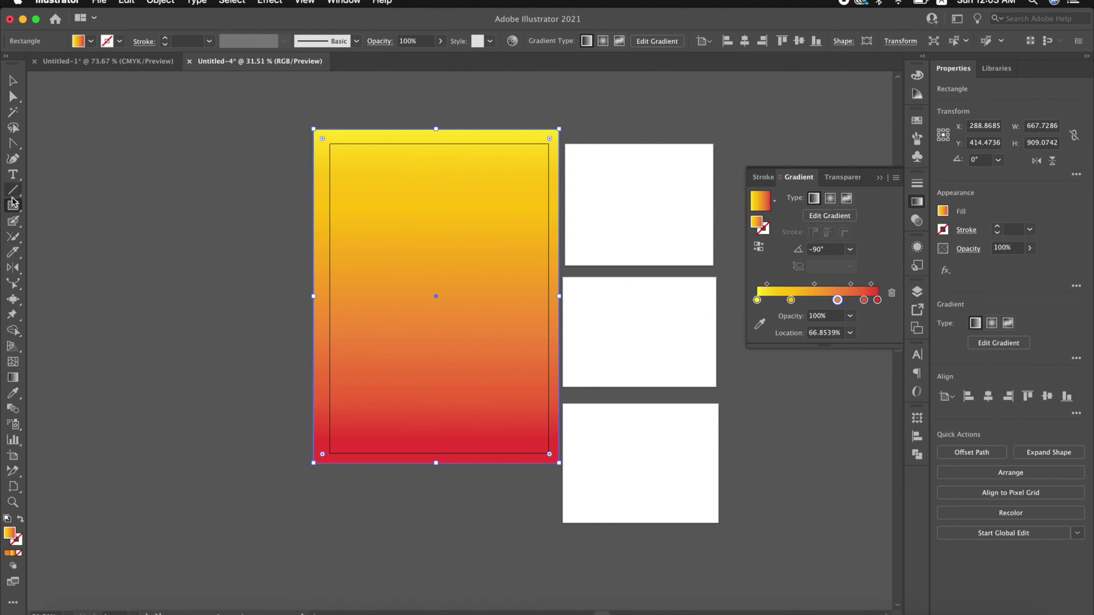
- Draw a large circle over the rectangle's top-left with the Fading Sky gradient
{"action": "left_click_drag", "start_coordinate": [16, 210], "coordinate": [74, 237]}
{"action": "left_click_drag", "start_coordinate": [280, 106], "coordinate": [446, 272]}
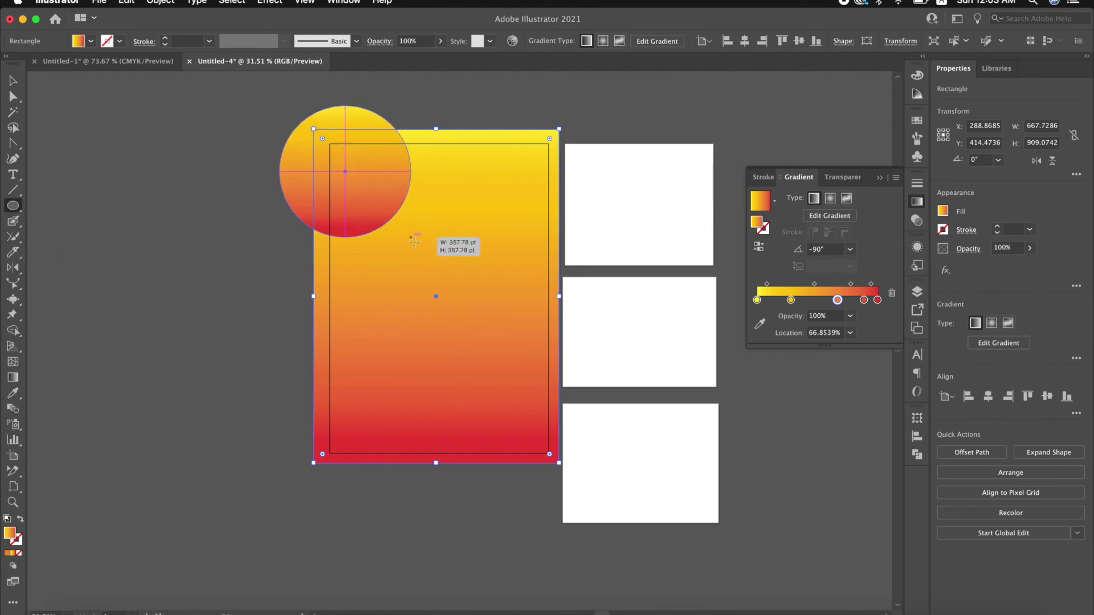
{"action": "left_click", "coordinate": [775, 201]}
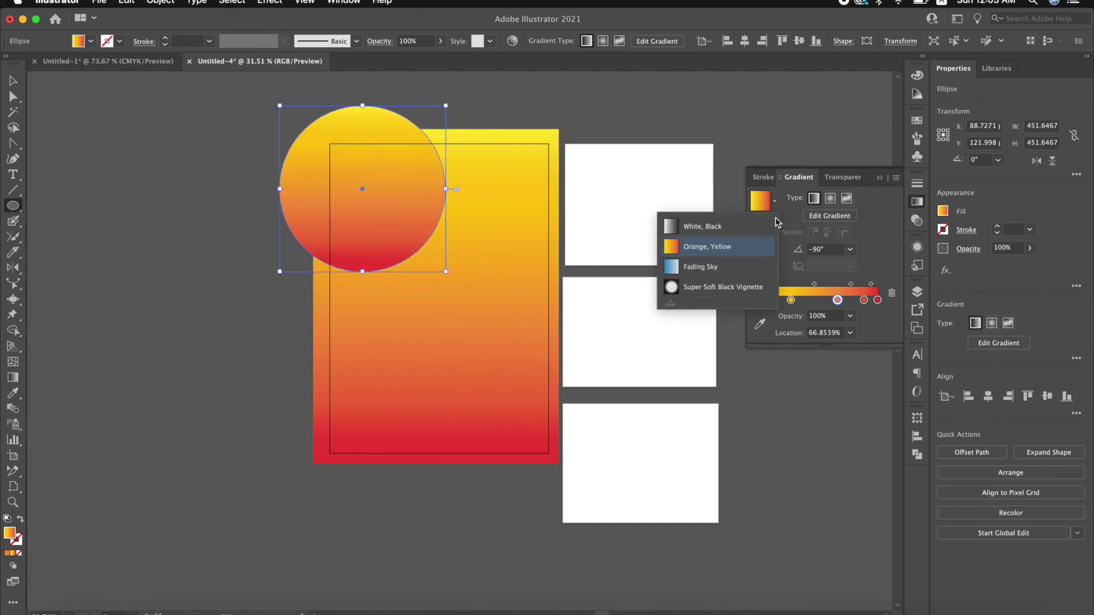
{"action": "left_click", "coordinate": [710, 272]}
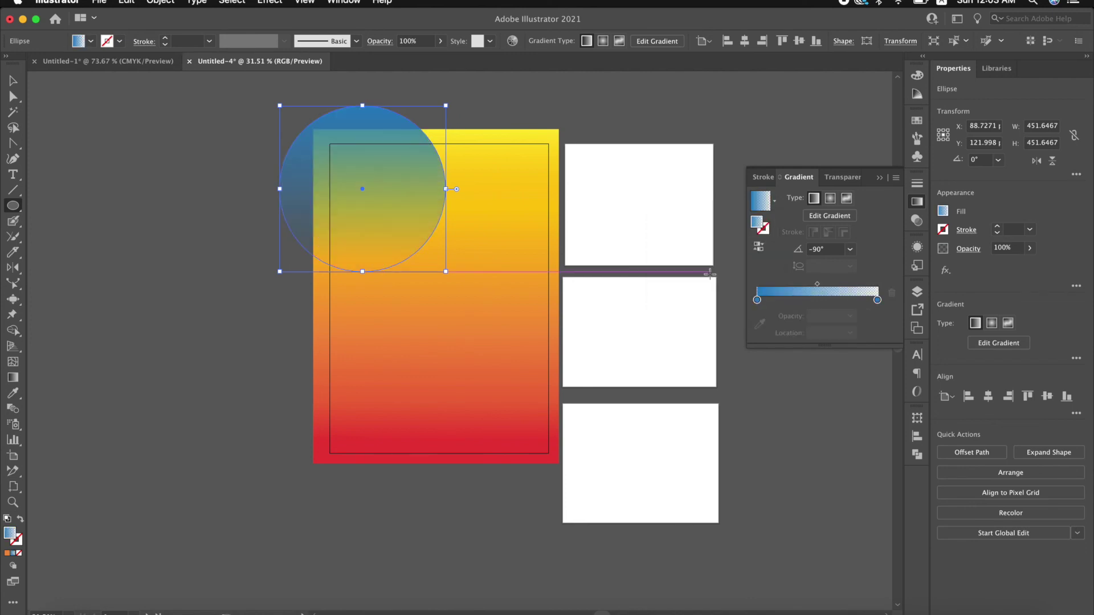
- Add a second blue circle at lower right and an artboard-sized rectangle on top
{"action": "left_click", "coordinate": [235, 147]}
{"action": "left_click", "coordinate": [538, 345]}
{"action": "mouse_move", "coordinate": [454, 381]}
{"action": "left_mouse_down"}
{"action": "mouse_move", "coordinate": [568, 472]}
{"action": "mouse_move", "coordinate": [597, 523]}
{"action": "left_mouse_up"}
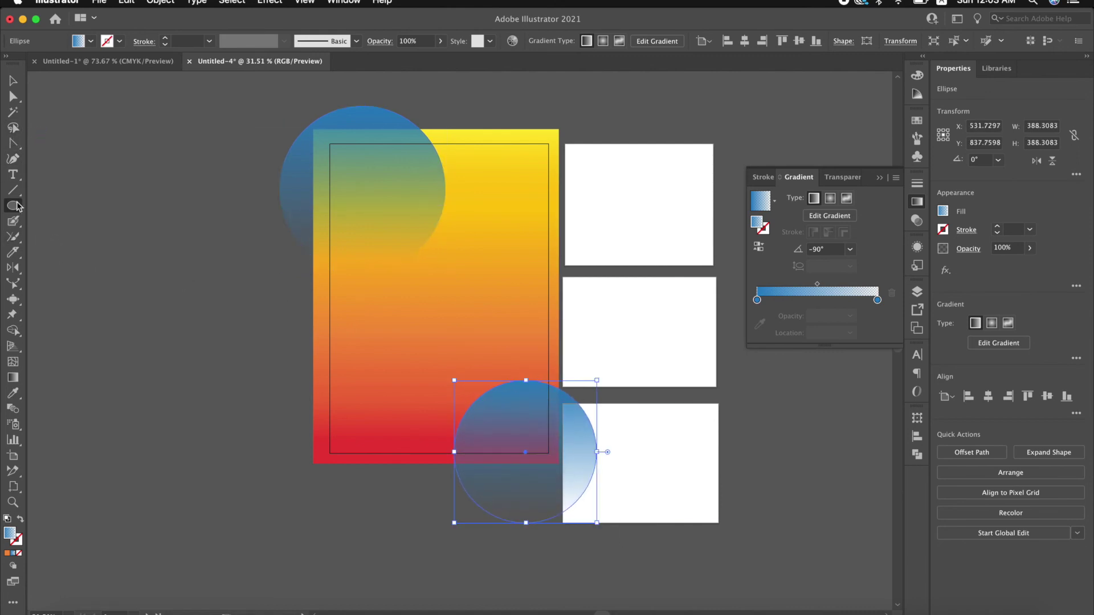
{"action": "left_click_drag", "start_coordinate": [19, 214], "coordinate": [57, 207]}
{"action": "left_click_drag", "start_coordinate": [330, 144], "coordinate": [549, 454]}
- Clip all artwork to the artboard-sized rectangle, then paste the black TEXT title
{"action": "key", "text": "v"}
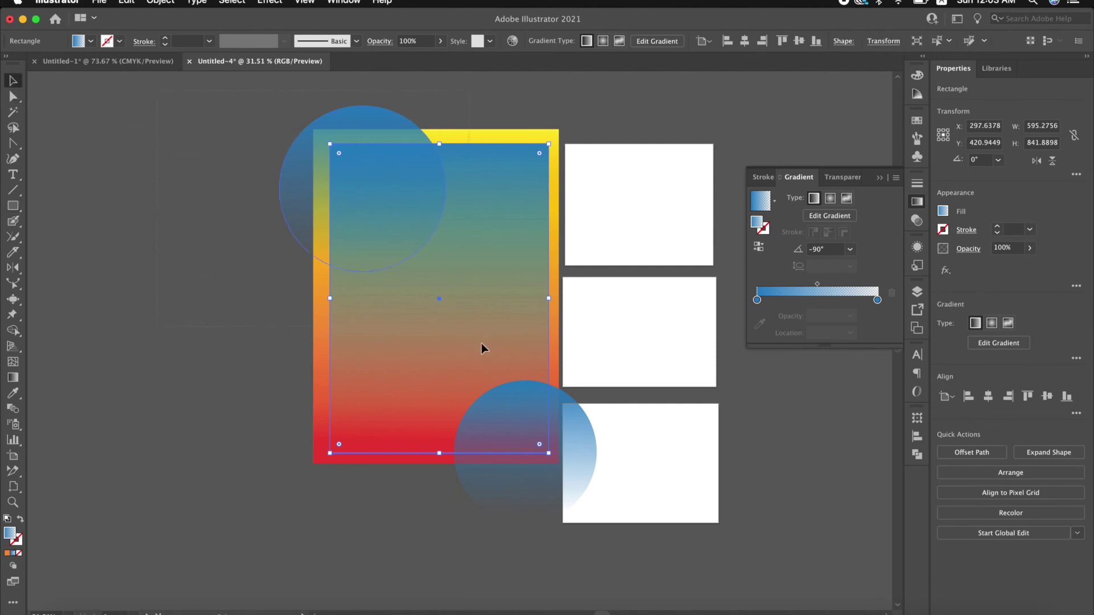
{"action": "key", "text": "super+a"}
{"action": "right_click", "coordinate": [423, 272]}
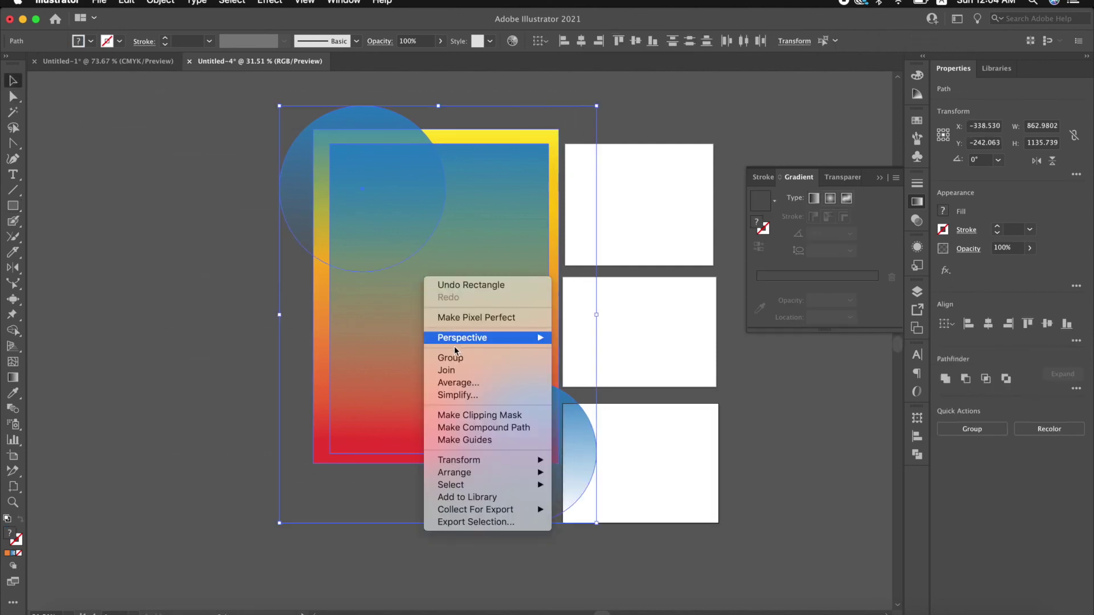
{"action": "left_click", "coordinate": [462, 417]}
{"action": "left_click", "coordinate": [224, 160]}
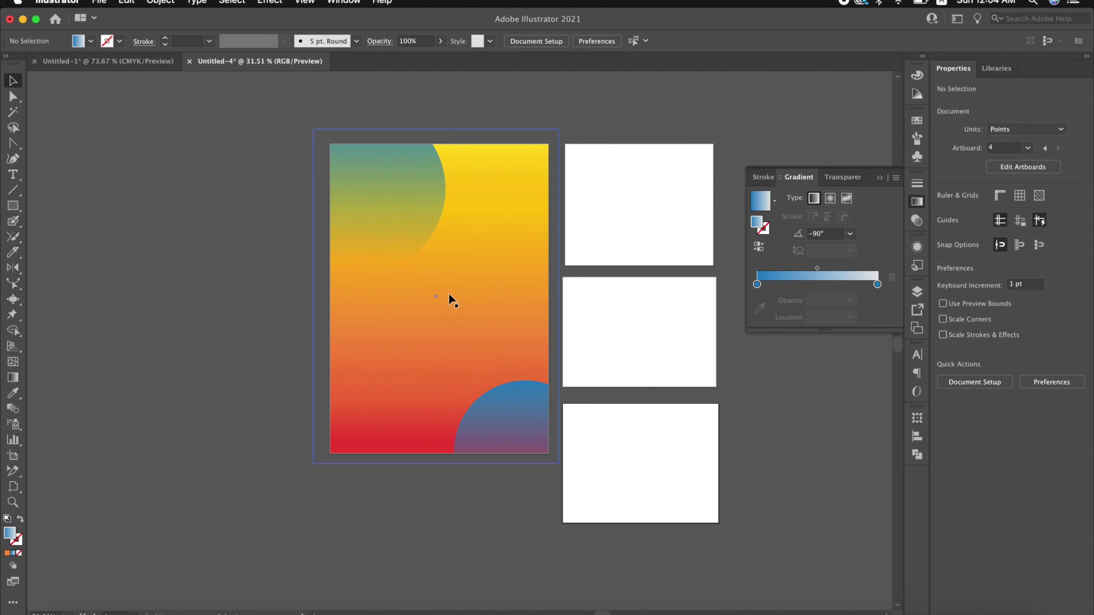
{"action": "key", "text": "ctrl+v"}
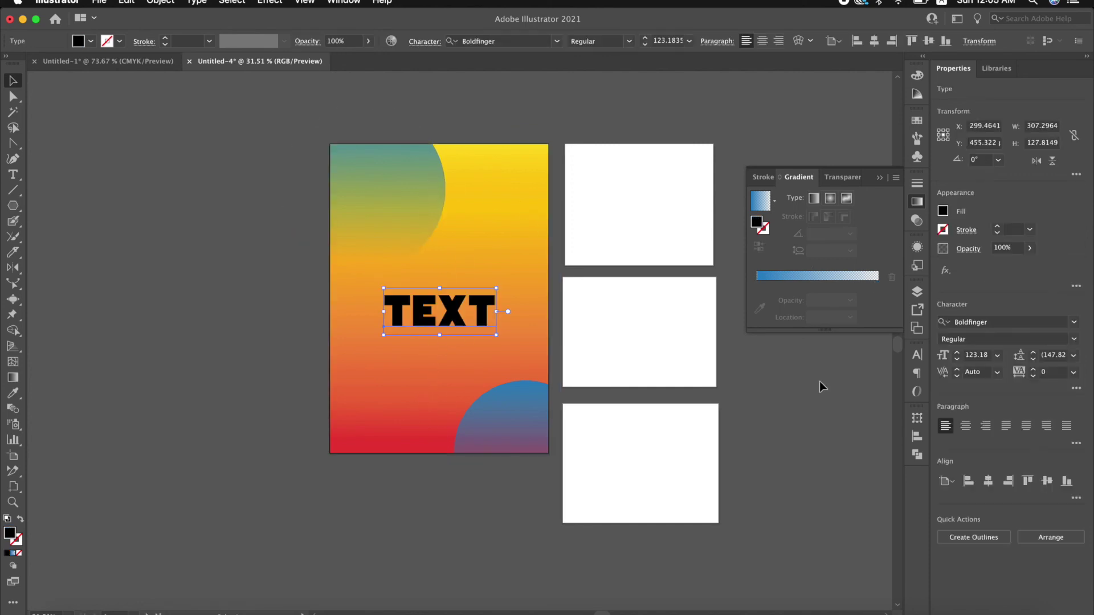